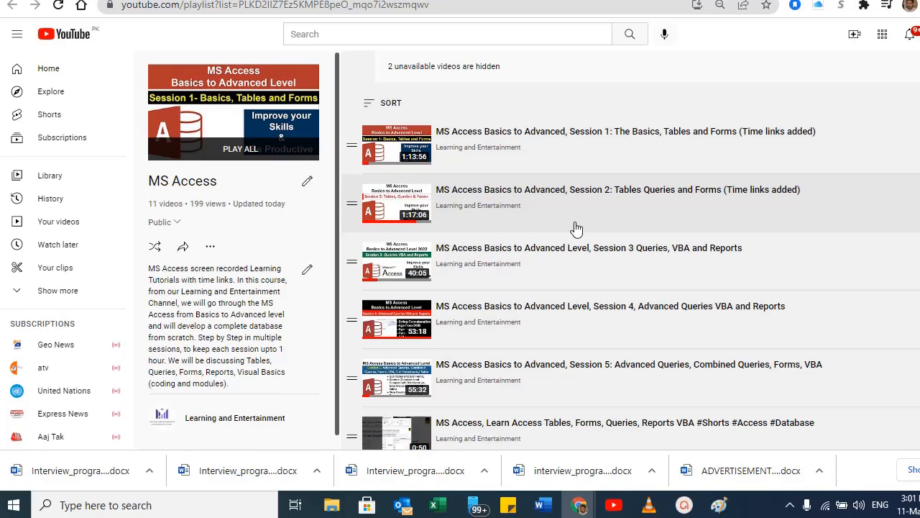
{"action": "scroll", "coordinate": [520, 246], "scroll_direction": "down", "scroll_amount": 3}
{"action": "scroll", "coordinate": [521, 246], "scroll_direction": "up", "scroll_amount": 3}
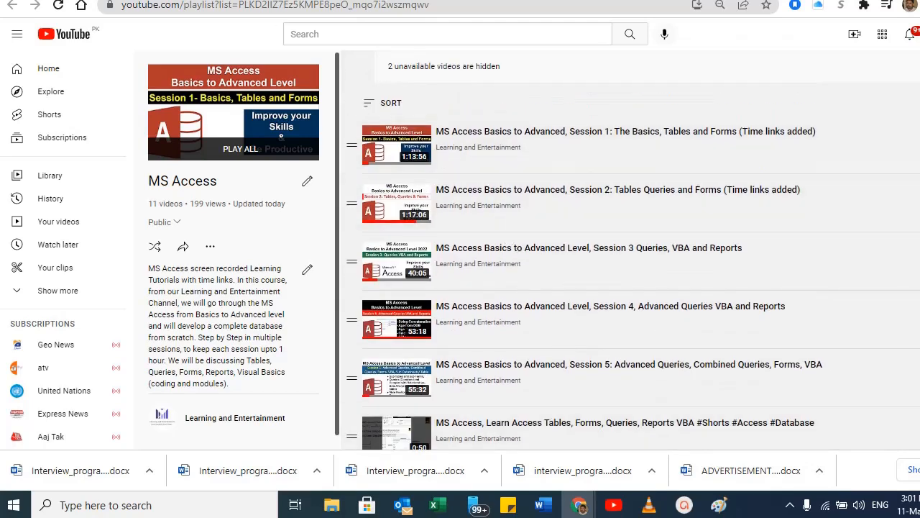
{"action": "key", "text": "ctrl+Tab"}
{"action": "scroll", "coordinate": [457, 244], "scroll_direction": "down", "scroll_amount": 1}
{"action": "scroll", "coordinate": [456, 243], "scroll_direction": "up", "scroll_amount": 3}
{"action": "key", "text": "ctrl+Tab"}
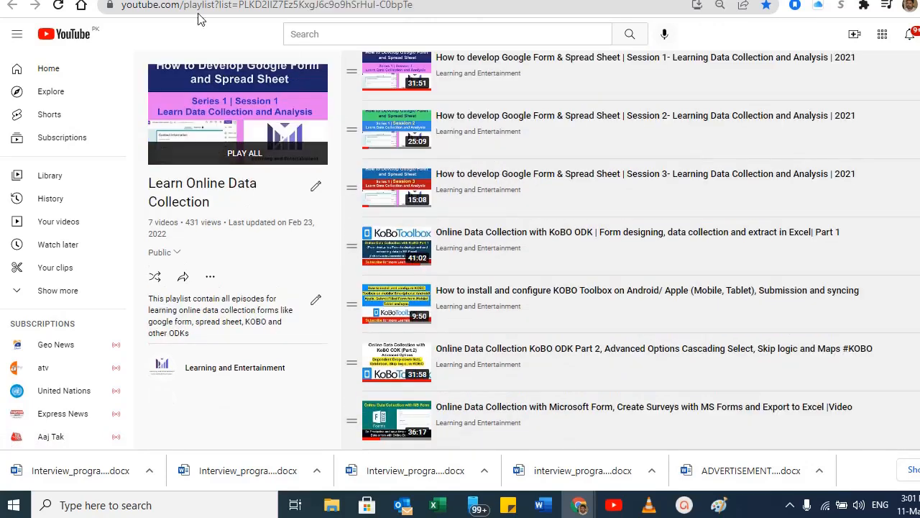
{"action": "scroll", "coordinate": [460, 158], "scroll_direction": "up", "scroll_amount": 1}
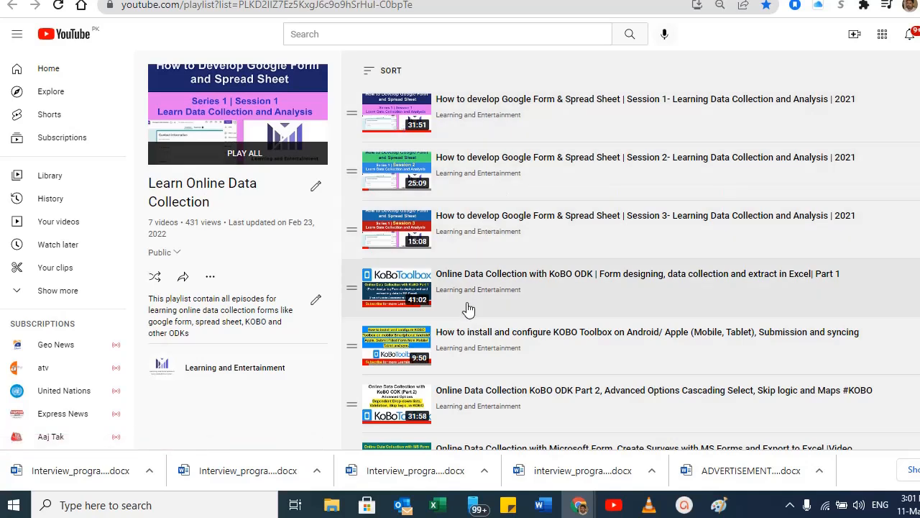
{"action": "scroll", "coordinate": [451, 331], "scroll_direction": "down", "scroll_amount": 1}
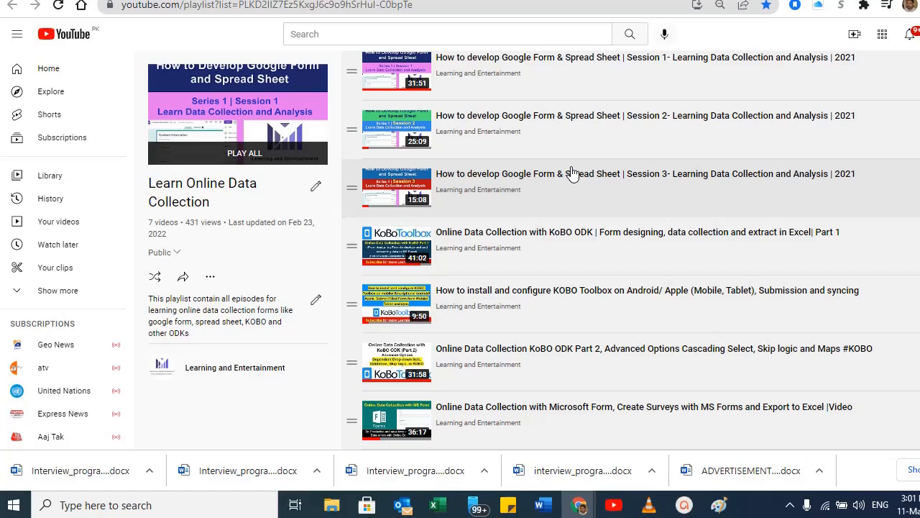
{"action": "key", "text": "alt+Tab"}
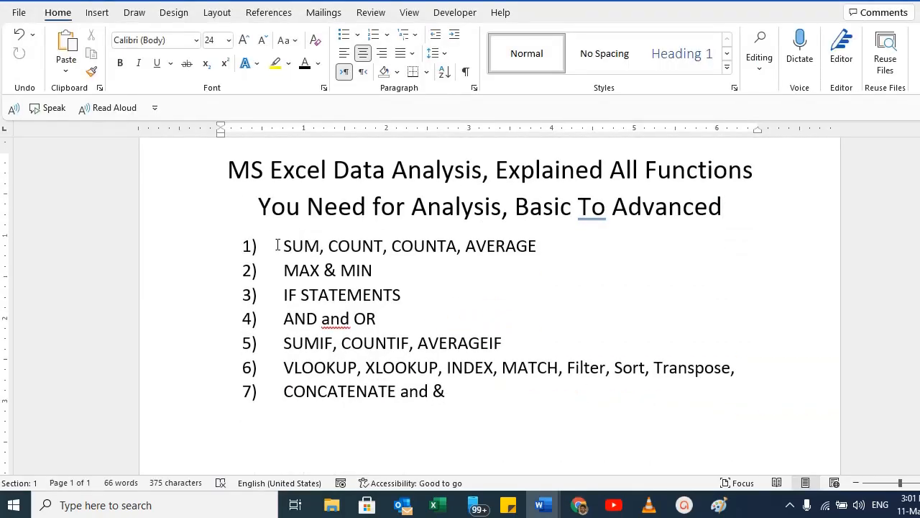
Review the list of functions in the Word outline and the sales data sheets DB1, DashboardDB1 and DB2.
{"action": "left_click_drag", "start_coordinate": [285, 246], "coordinate": [576, 392]}
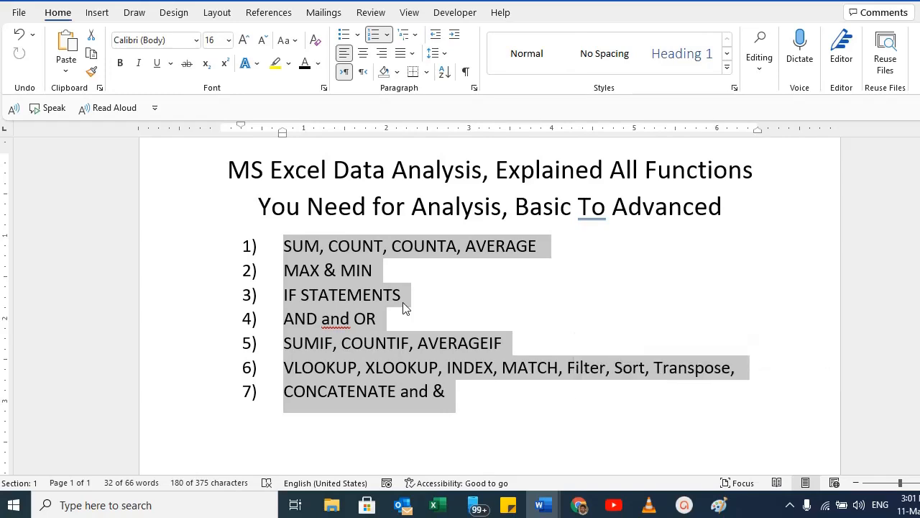
{"action": "left_click", "coordinate": [433, 505]}
{"action": "left_click_drag", "start_coordinate": [28, 171], "coordinate": [616, 387]}
{"action": "scroll", "coordinate": [496, 338], "scroll_direction": "down", "scroll_amount": 6}
{"action": "scroll", "coordinate": [485, 332], "scroll_direction": "up", "scroll_amount": 6}
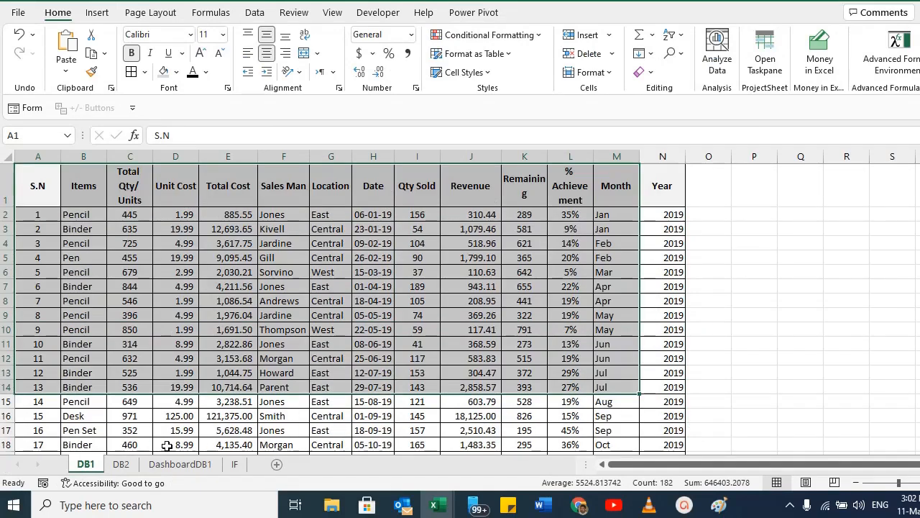
{"action": "left_click", "coordinate": [180, 464]}
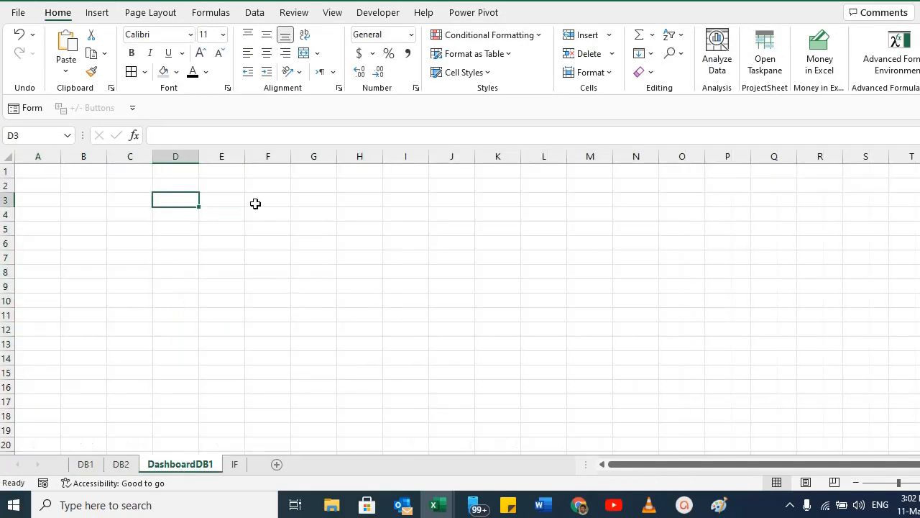
{"action": "left_click", "coordinate": [305, 202]}
{"action": "left_click", "coordinate": [230, 245]}
{"action": "left_click", "coordinate": [262, 215]}
{"action": "left_click", "coordinate": [121, 463]}
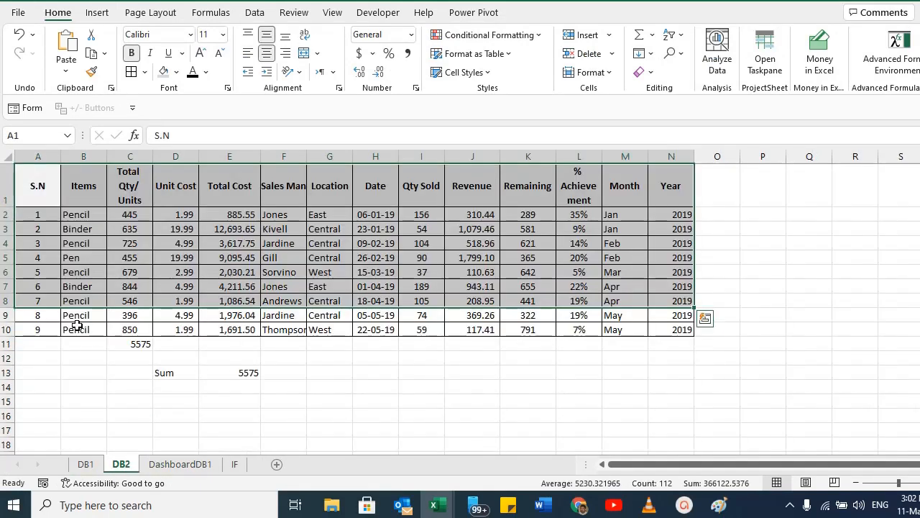
{"action": "left_click_drag", "start_coordinate": [36, 184], "coordinate": [671, 331]}
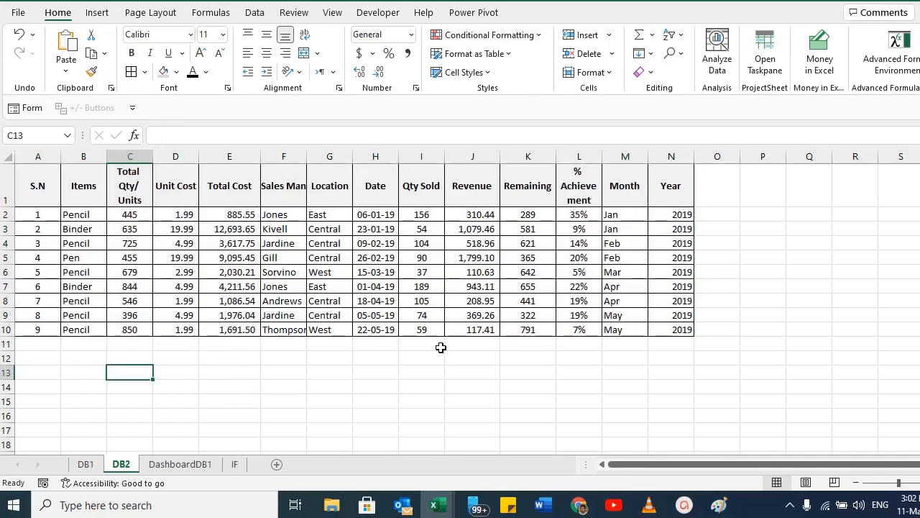
Label C13 as Sum and enter =SUM(C2:C10) beside it to total the Total Qty/Units column.
{"action": "type", "text": "Sum"}
{"action": "key", "text": "Tab"}
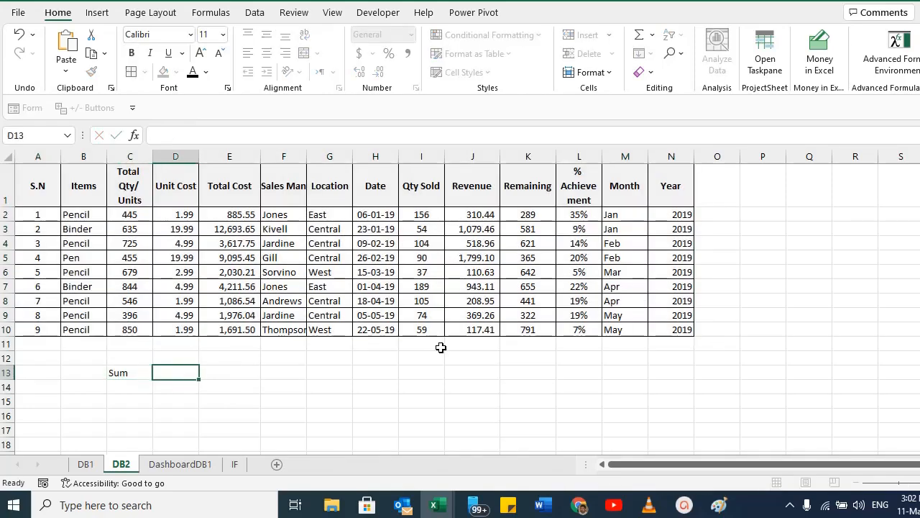
{"action": "type", "text": "=SUM("}
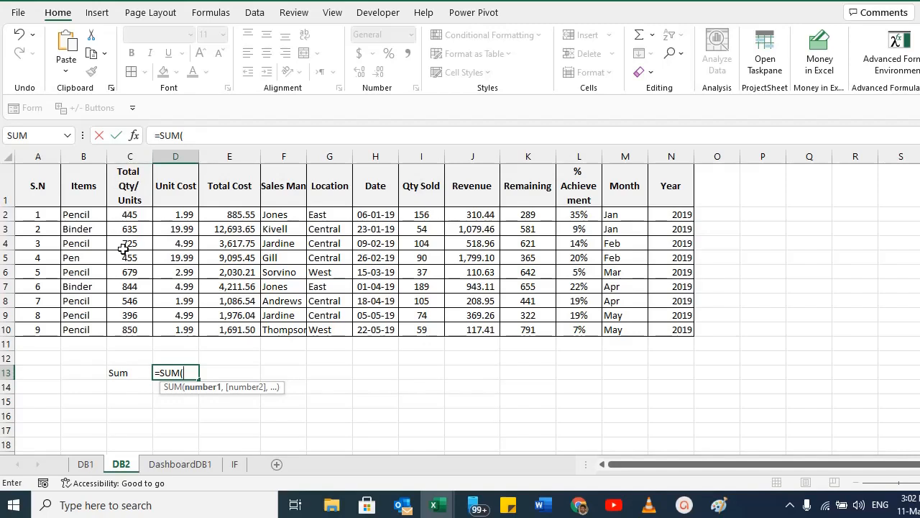
{"action": "mouse_move", "coordinate": [129, 214]}
{"action": "left_mouse_down"}
{"action": "mouse_move", "coordinate": [132, 327]}
{"action": "mouse_move", "coordinate": [132, 214]}
{"action": "left_mouse_up"}
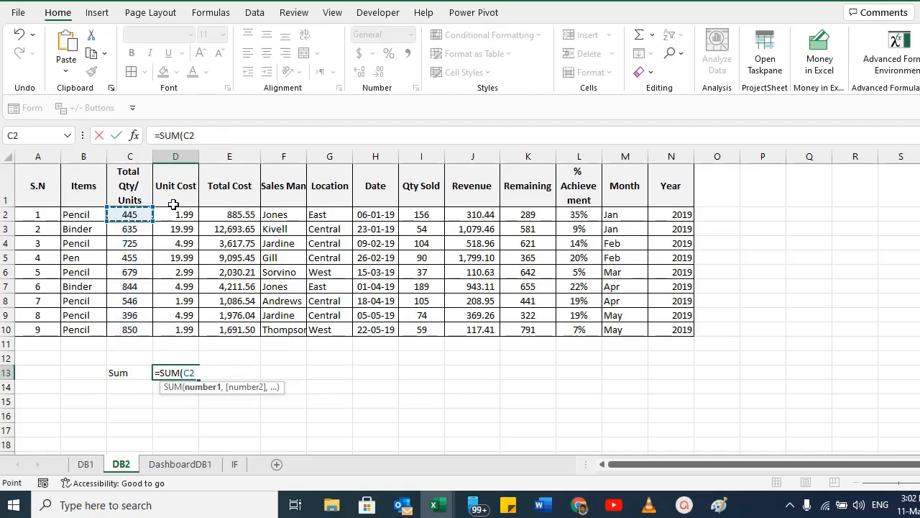
{"action": "key", "text": "ctrl+shift+Down"}
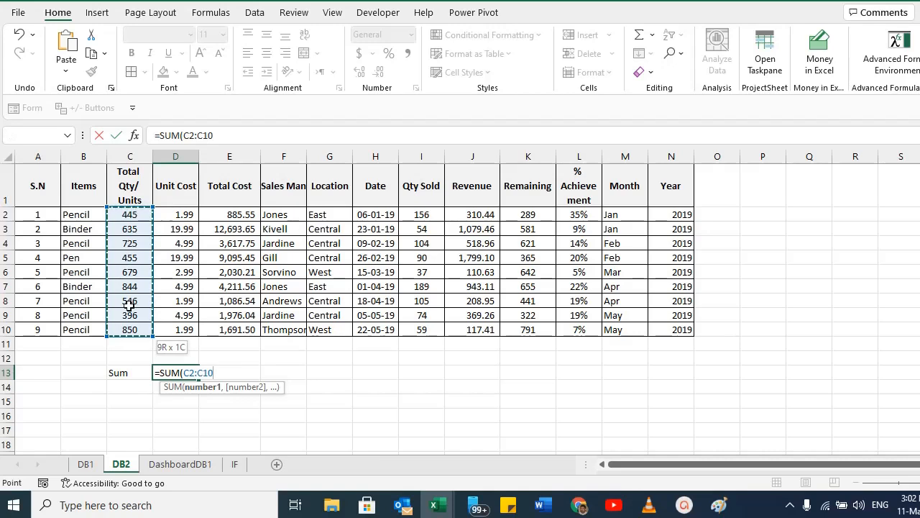
{"action": "type", "text": ")"}
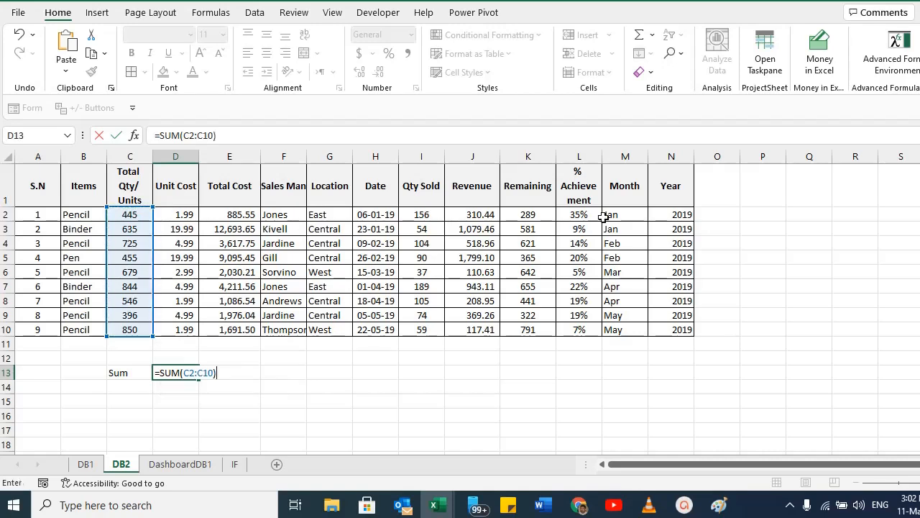
{"action": "key", "text": "Return"}
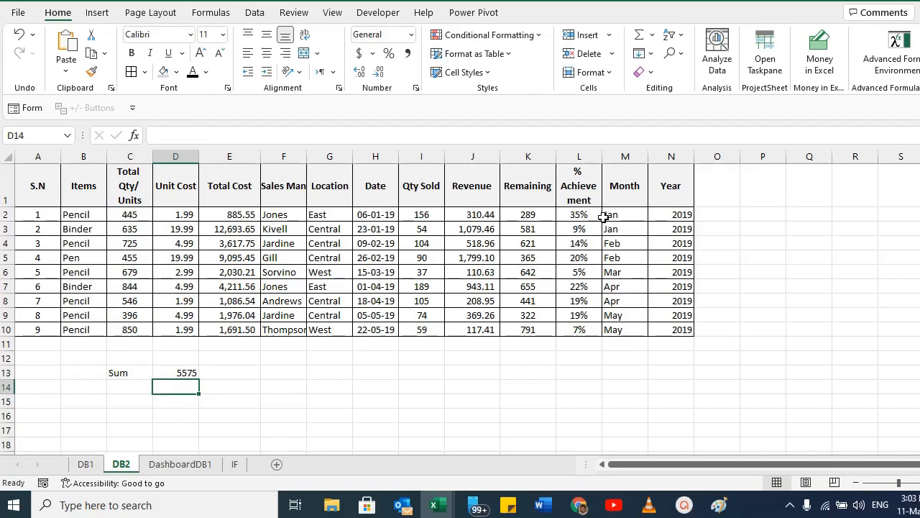
Label C14 as Average and enter =AVERAGE(C2:C10) beside it in D14.
{"action": "key", "text": "Left"}
{"action": "type", "text": "Average"}
{"action": "key", "text": "Return"}
{"action": "key", "text": "Up"}
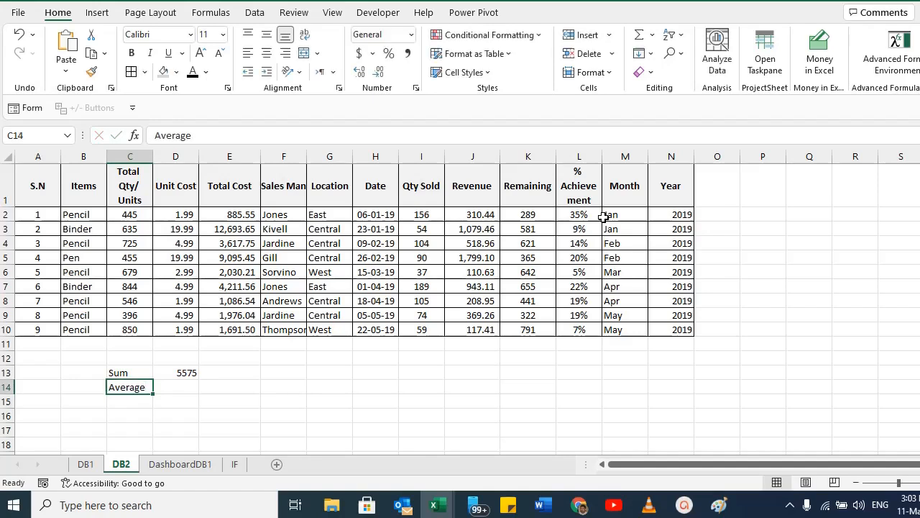
{"action": "key", "text": "Right"}
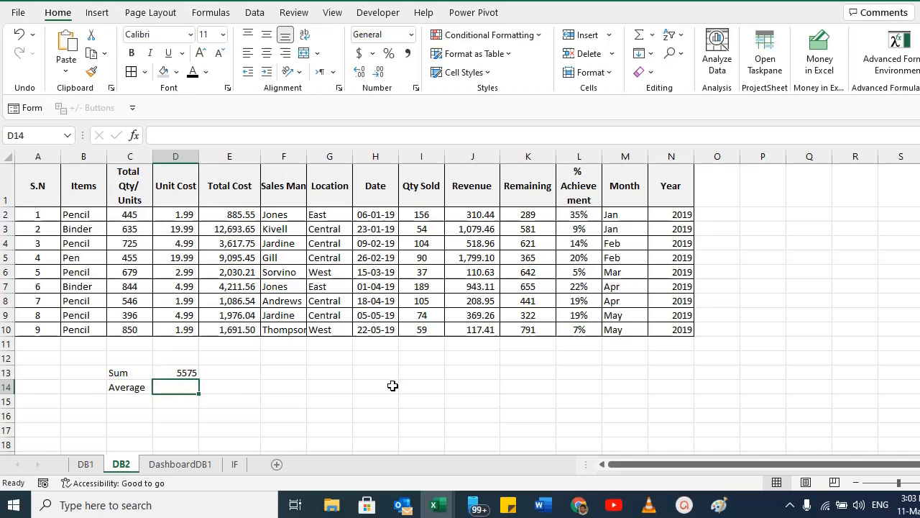
{"action": "type", "text": "="}
{"action": "key", "text": "Escape"}
{"action": "key", "text": "Up"}
{"action": "key", "text": "F2"}
{"action": "key", "text": "Return"}
{"action": "type", "text": "=average("}
{"action": "left_click", "coordinate": [138, 325]}
{"action": "left_click_drag", "start_coordinate": [139, 325], "coordinate": [136, 217]}
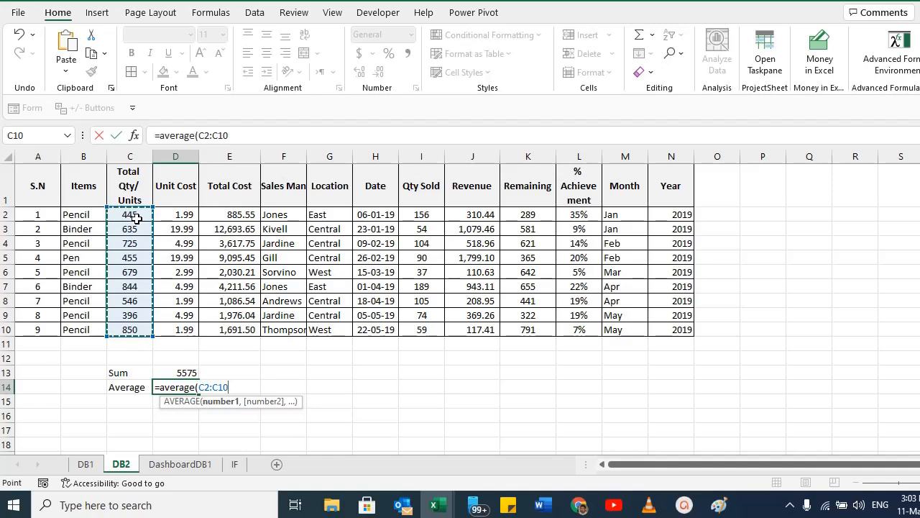
{"action": "type", "text": ")"}
{"action": "key", "text": "Return"}
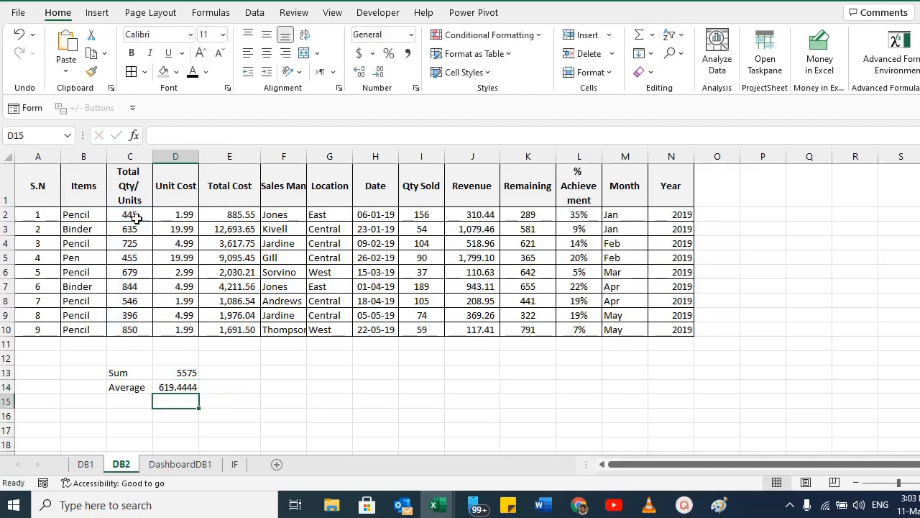
Select part of the quantity column and inspect the Average formula in D14.
{"action": "key", "text": "Up"}
{"action": "left_click_drag", "start_coordinate": [123, 216], "coordinate": [133, 301]}
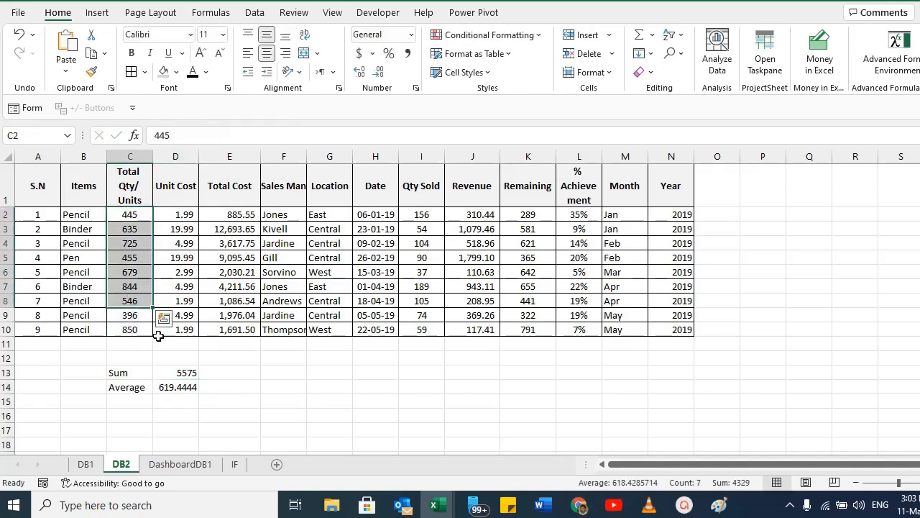
{"action": "left_click", "coordinate": [173, 374]}
{"action": "left_click", "coordinate": [164, 389]}
{"action": "scroll", "coordinate": [142, 402], "scroll_direction": "up", "scroll_amount": 1}
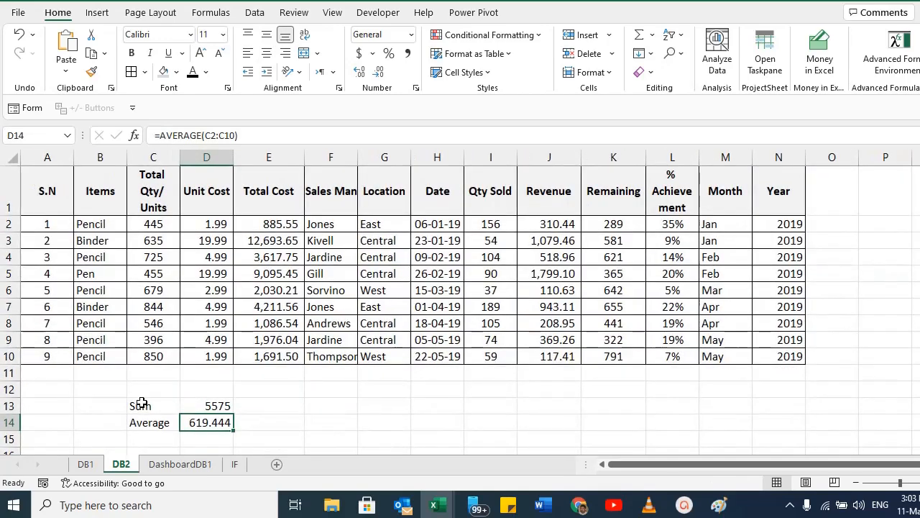
{"action": "scroll", "coordinate": [230, 420], "scroll_direction": "down", "scroll_amount": 1}
Label C15 as COUNT and enter =COUNT(C2:C10) beside it in D15.
{"action": "left_click", "coordinate": [178, 350]}
{"action": "scroll", "coordinate": [403, 306], "scroll_direction": "down", "scroll_amount": 1}
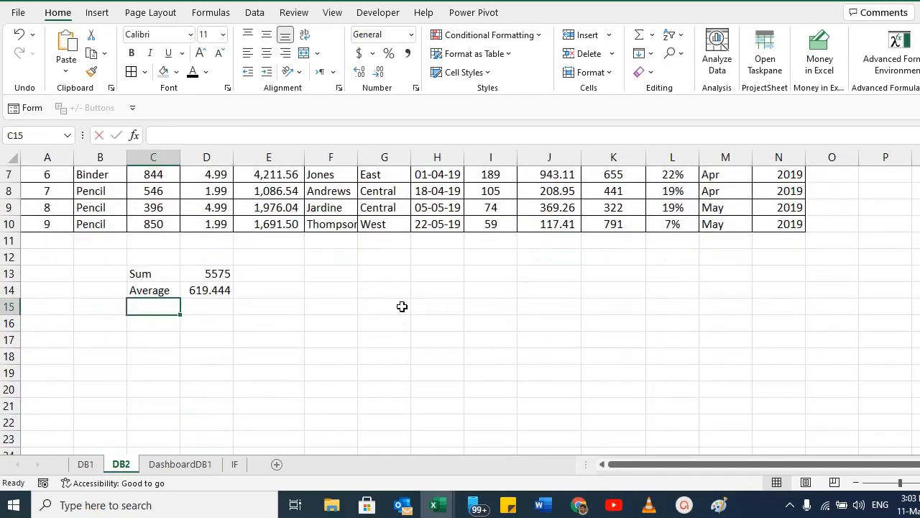
{"action": "scroll", "coordinate": [403, 306], "scroll_direction": "up", "scroll_amount": 1}
{"action": "type", "text": "COUNT"}
{"action": "key", "text": "Tab"}
{"action": "type", "text": "=COUN"}
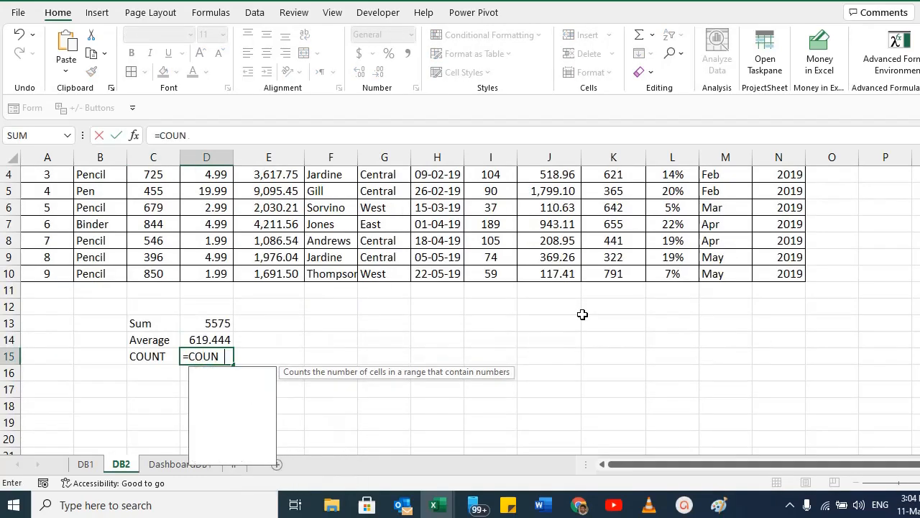
{"action": "type", "text": "T("}
{"action": "scroll", "coordinate": [162, 245], "scroll_direction": "up", "scroll_amount": 1}
{"action": "left_click_drag", "start_coordinate": [154, 225], "coordinate": [157, 354]}
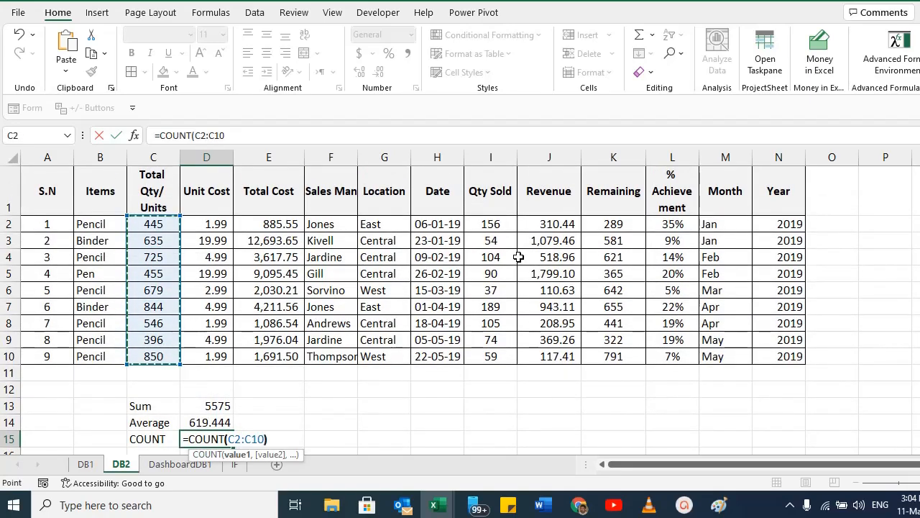
{"action": "type", "text": ")"}
{"action": "key", "text": "Return"}
Inspect the COUNT formula and select the quantity range C2:C10.
{"action": "key", "text": "Up"}
{"action": "key", "text": "F2"}
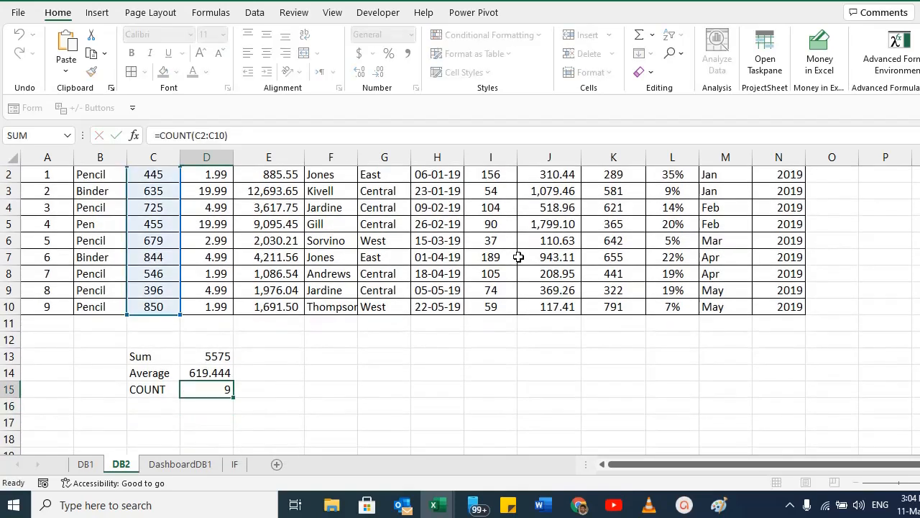
{"action": "key", "text": "Escape"}
{"action": "left_click", "coordinate": [152, 307]}
{"action": "scroll", "coordinate": [148, 245], "scroll_direction": "up", "scroll_amount": 1}
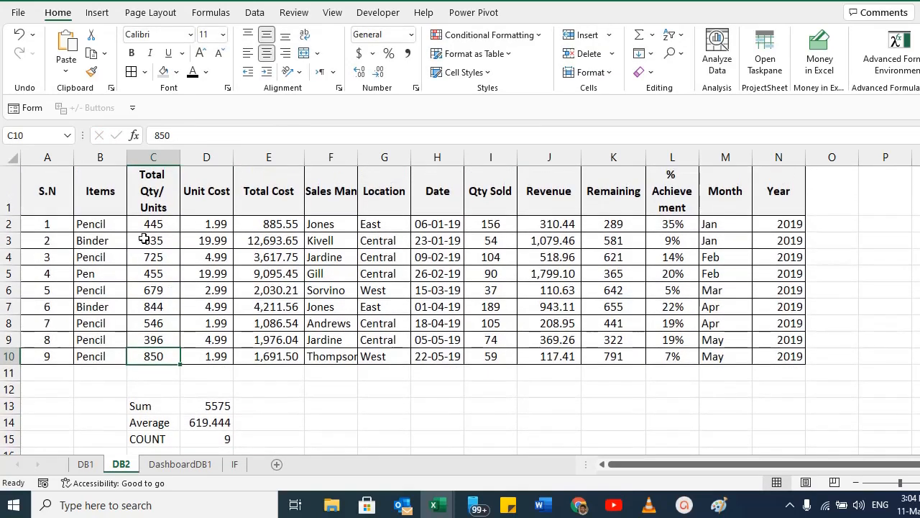
{"action": "left_click", "coordinate": [142, 224], "text": "shift"}
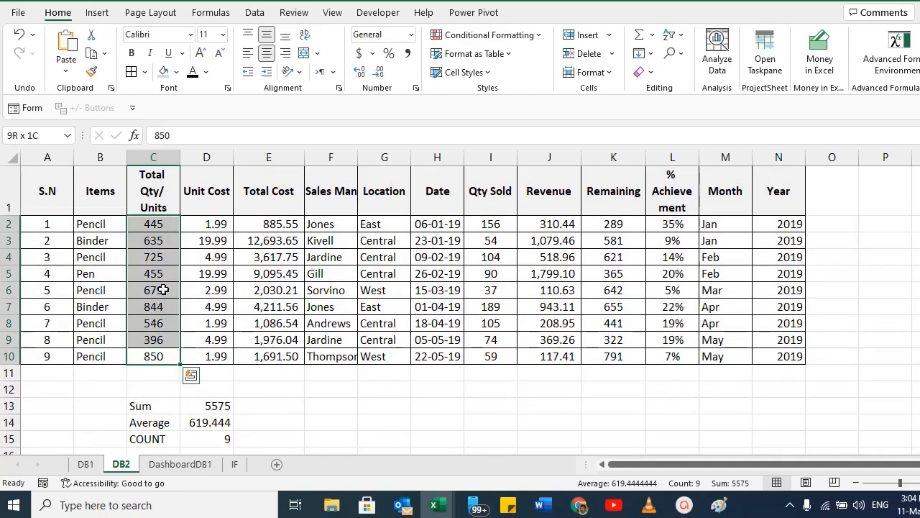
{"action": "scroll", "coordinate": [163, 289], "scroll_direction": "down", "scroll_amount": 2}
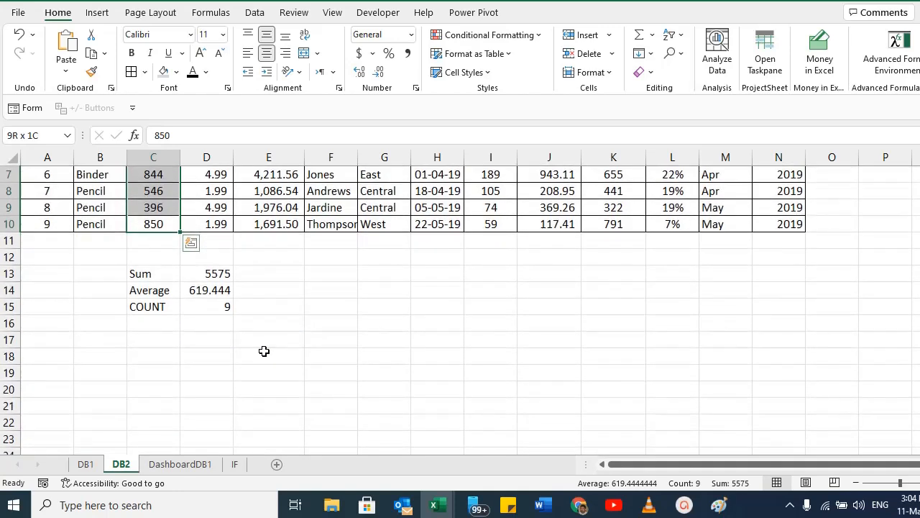
Delete the quantity in C9 to test how the SUM, AVERAGE and COUNT results respond.
{"action": "left_click", "coordinate": [149, 308]}
{"action": "scroll", "coordinate": [202, 295], "scroll_direction": "up", "scroll_amount": 1}
{"action": "left_click", "coordinate": [151, 256]}
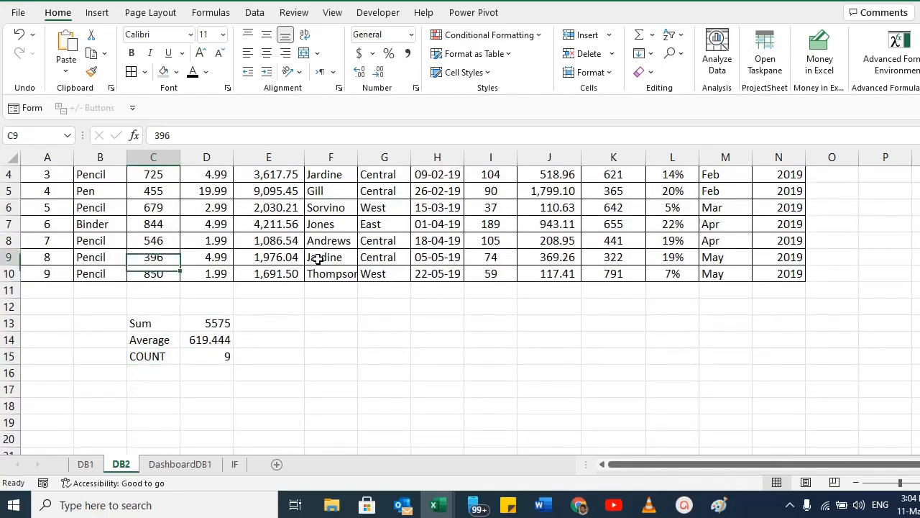
{"action": "key", "text": "Delete"}
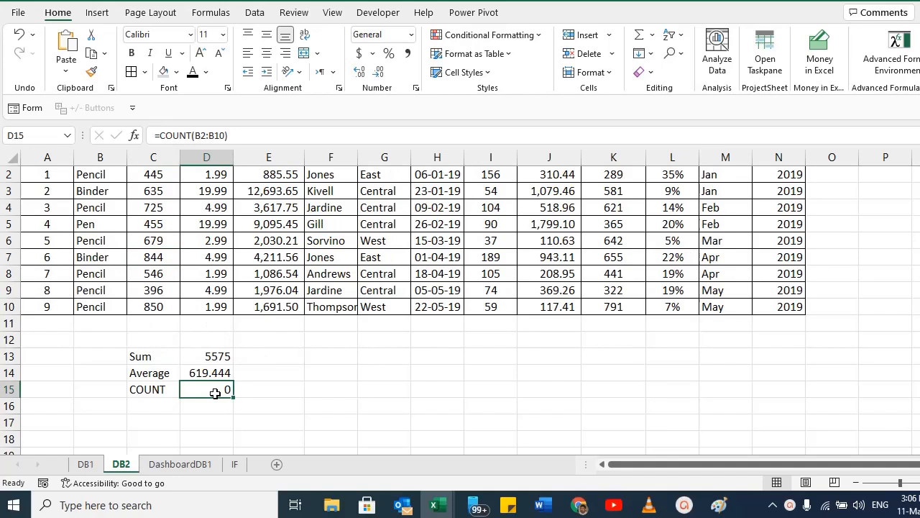
Review the COUNT formula in D15.
{"action": "double_click", "coordinate": [216, 392]}
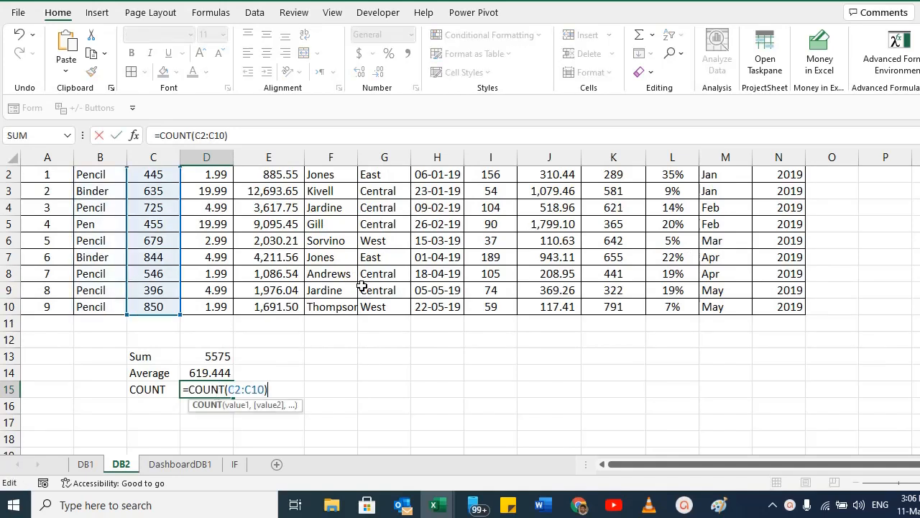
{"action": "key", "text": "Return"}
{"action": "key", "text": "Up"}
{"action": "key", "text": "Left"}
{"action": "key", "text": "Down"}
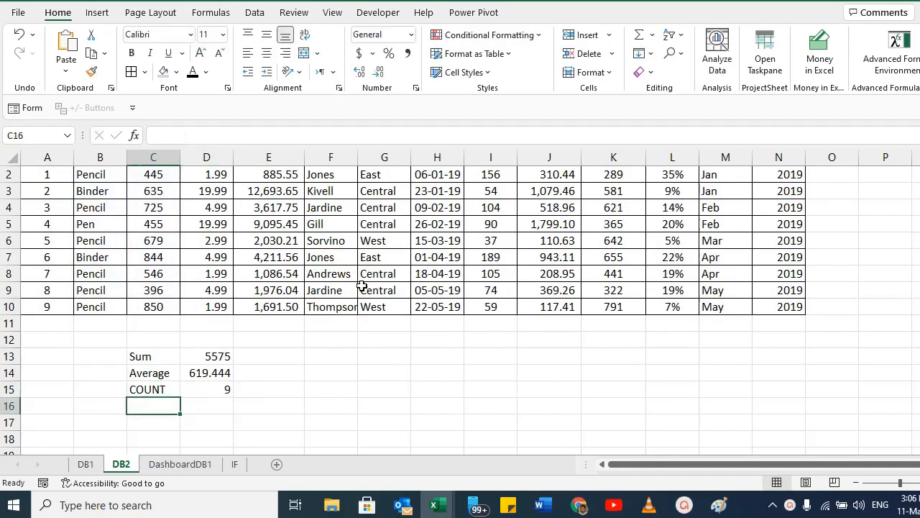
Label C16 as COUNTA and move to the cell beside it.
{"action": "type", "text": "COUNTA"}
{"action": "key", "text": "Return"}
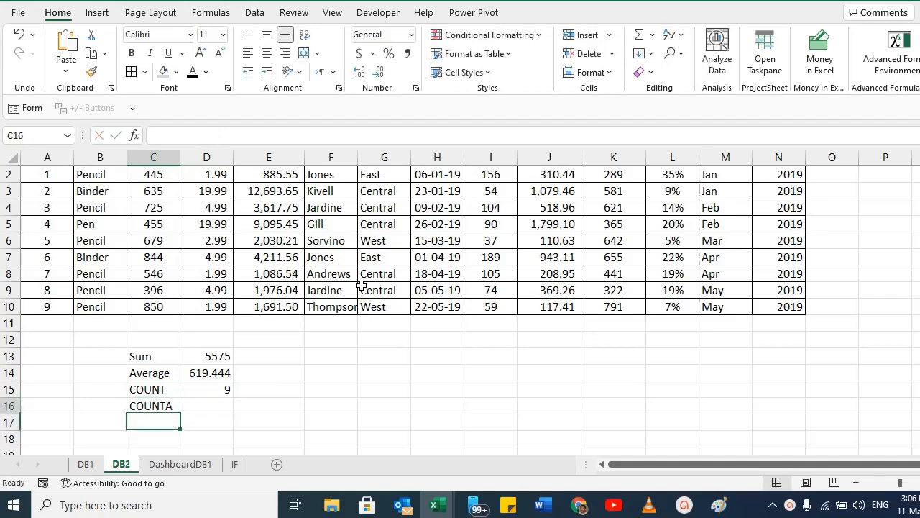
{"action": "key", "text": "Up"}
{"action": "key", "text": "Right"}
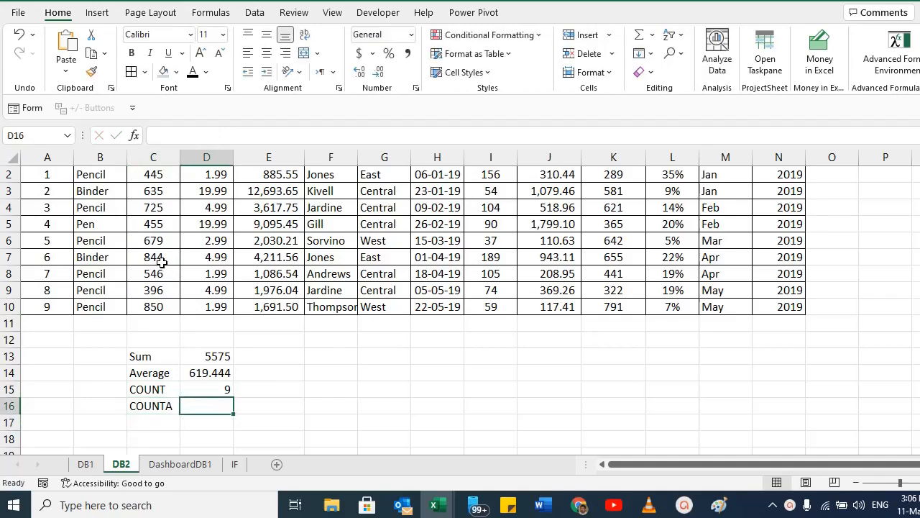
Enter a COUNTA formula in D16 counting the quantity range C2:C10, then review it.
{"action": "scroll", "coordinate": [162, 263], "scroll_direction": "up", "scroll_amount": 1}
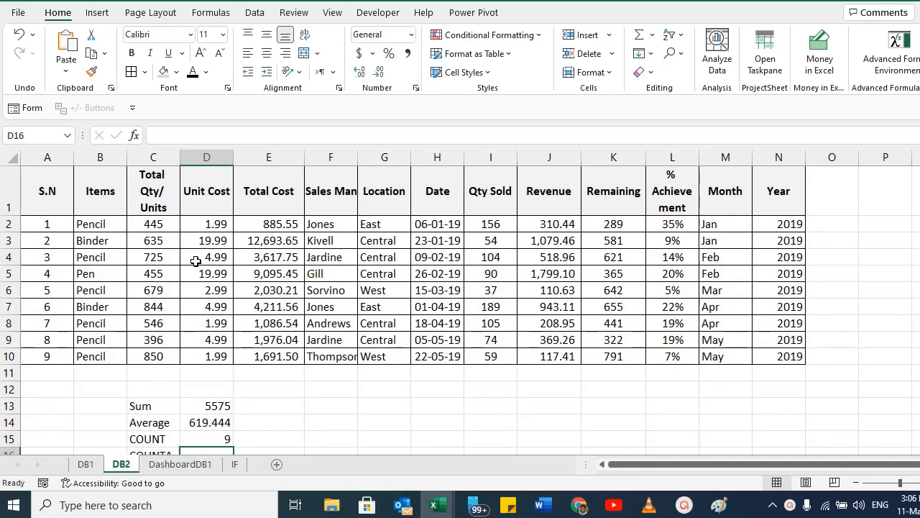
{"action": "scroll", "coordinate": [242, 321], "scroll_direction": "down", "scroll_amount": 2}
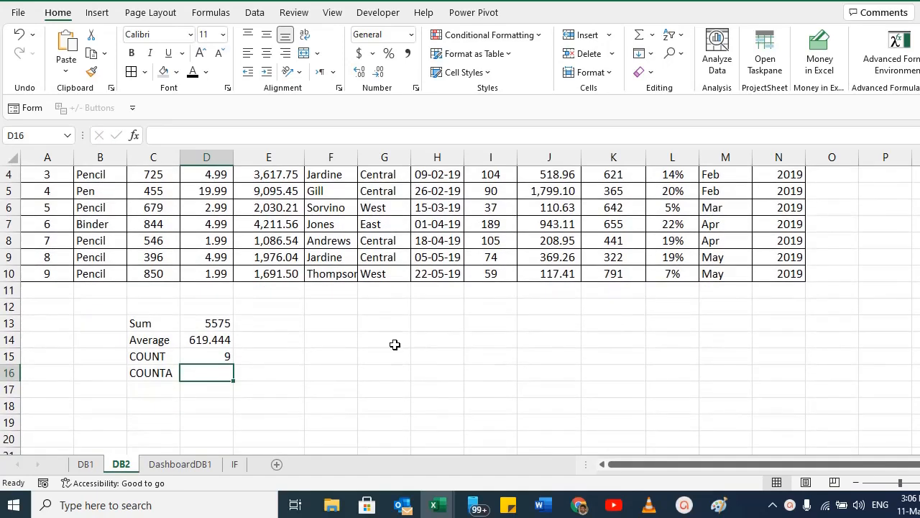
{"action": "type", "text": "=COUNTA("}
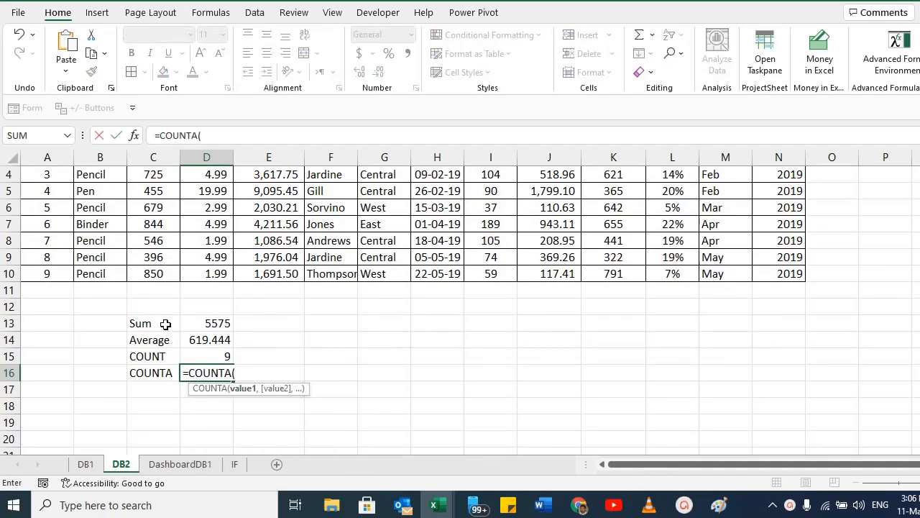
{"action": "left_click", "coordinate": [151, 275]}
{"action": "scroll", "coordinate": [173, 217], "scroll_direction": "up", "scroll_amount": 1}
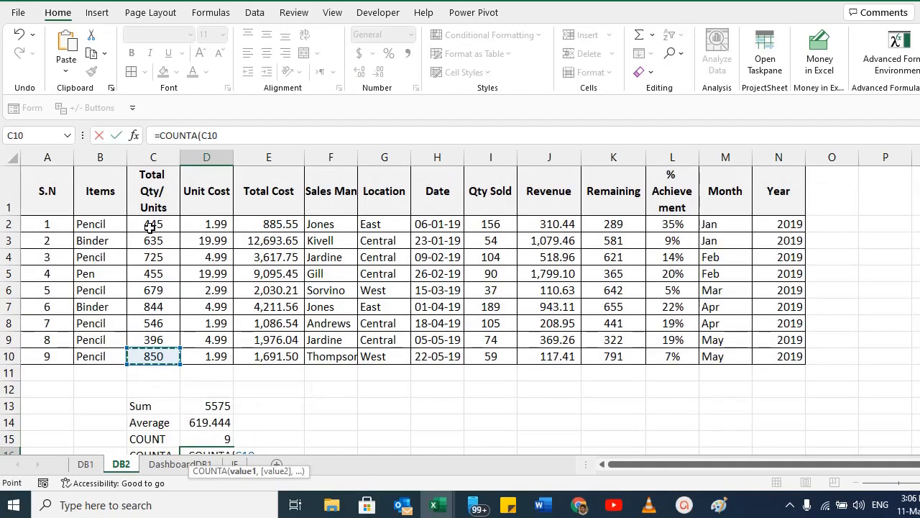
{"action": "left_click", "coordinate": [151, 226], "text": "shift"}
{"action": "type", "text": ")"}
{"action": "key", "text": "Return"}
{"action": "key", "text": "Up"}
{"action": "key", "text": "F2"}
{"action": "key", "text": "Escape"}
{"action": "key", "text": "Escape"}
Replace the quantity in C7 with the letter A and compare the COUNT and COUNTA results.
{"action": "left_click", "coordinate": [155, 257]}
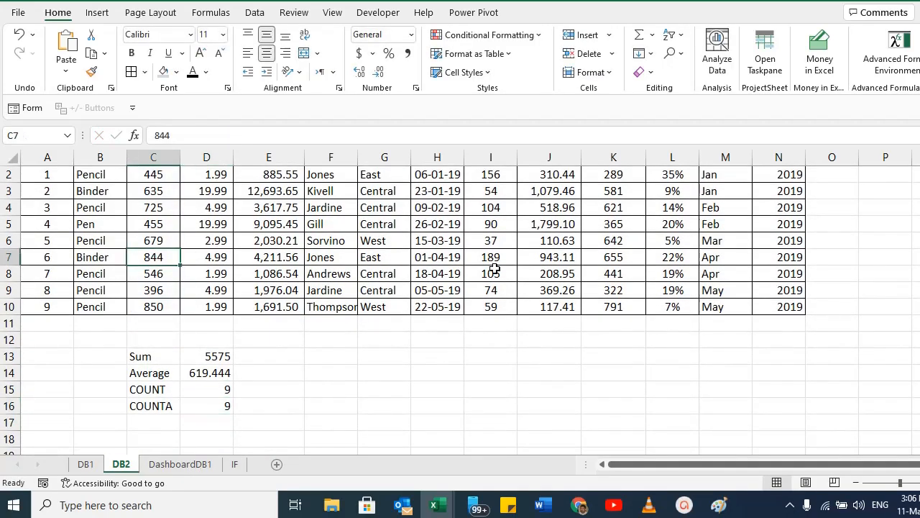
{"action": "type", "text": "A"}
{"action": "key", "text": "Return"}
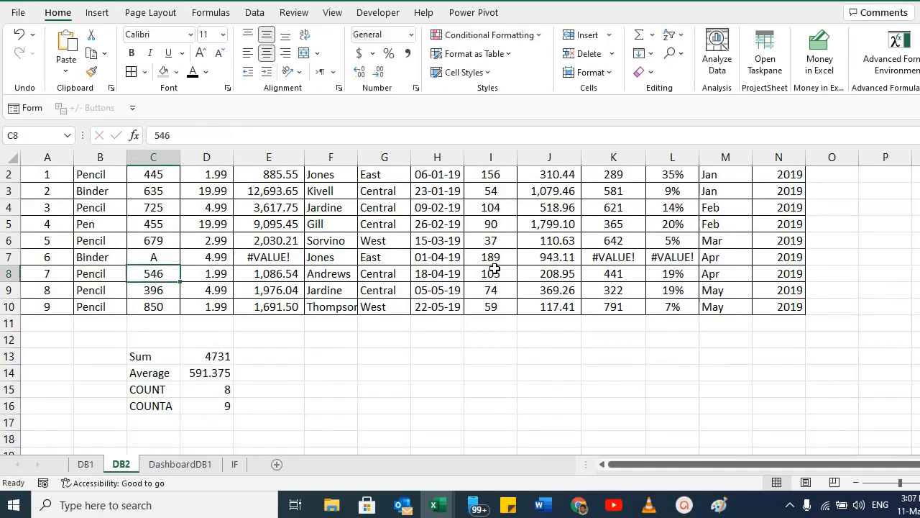
{"action": "left_click", "coordinate": [160, 389]}
{"action": "left_click", "coordinate": [216, 390]}
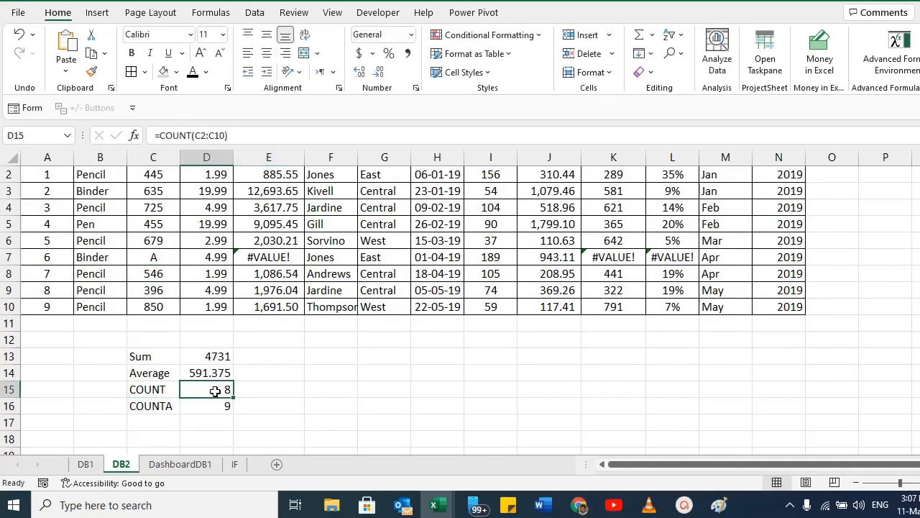
{"action": "left_click", "coordinate": [157, 259]}
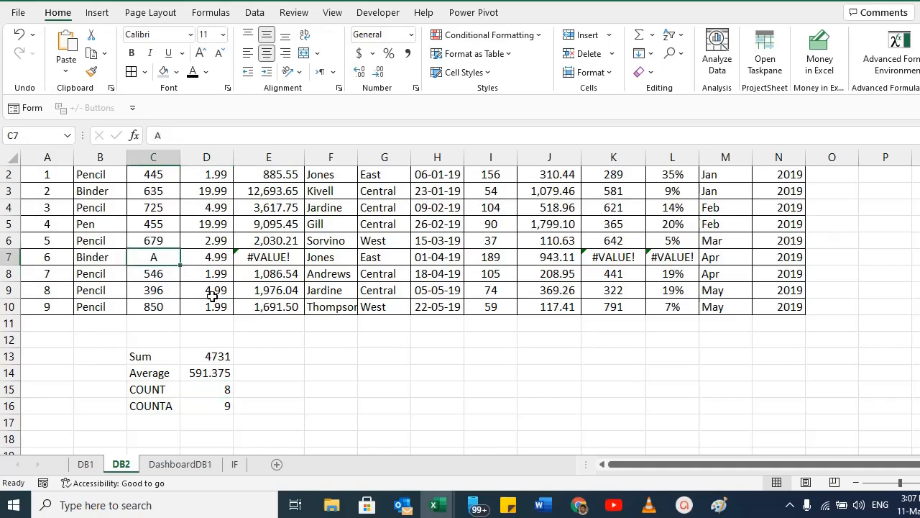
{"action": "left_click", "coordinate": [152, 407]}
{"action": "left_click", "coordinate": [212, 407]}
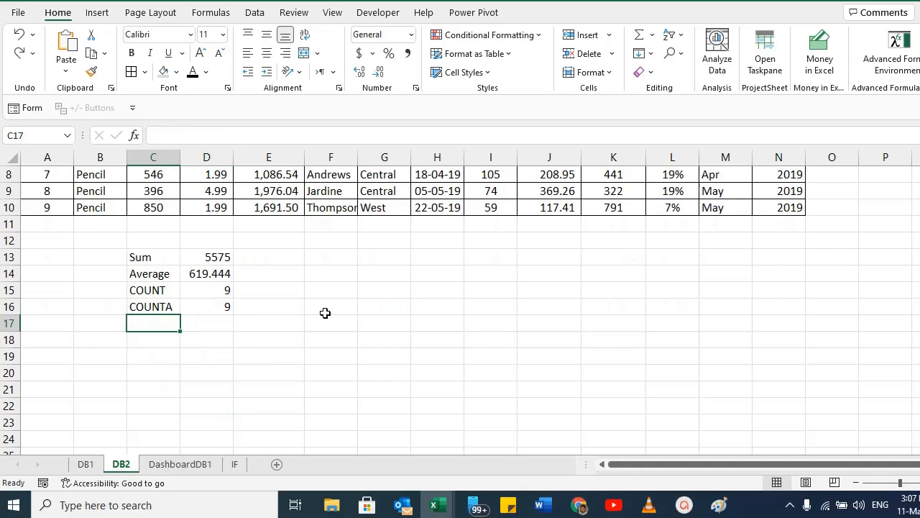
Label C17 as MAX and C18 as Min below the COUNTA row.
{"action": "type", "text": "MA"}
{"action": "key", "text": "Return"}
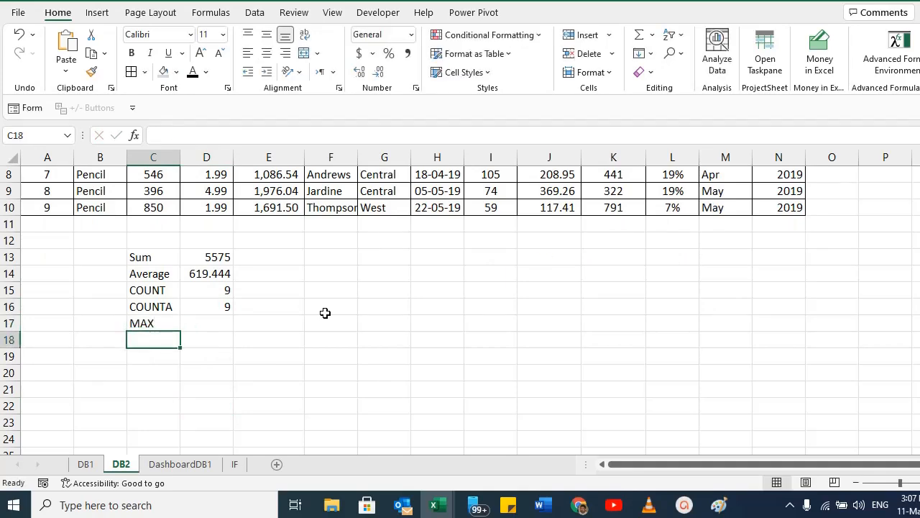
{"action": "scroll", "coordinate": [324, 313], "scroll_direction": "down", "scroll_amount": 1}
{"action": "scroll", "coordinate": [262, 336], "scroll_direction": "down", "scroll_amount": 1}
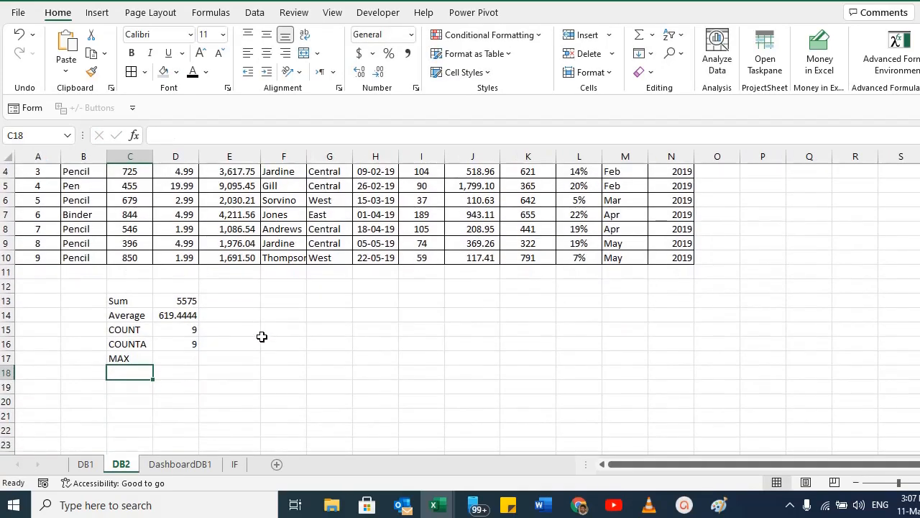
{"action": "left_click", "coordinate": [175, 357]}
{"action": "scroll", "coordinate": [372, 350], "scroll_direction": "up", "scroll_amount": 1}
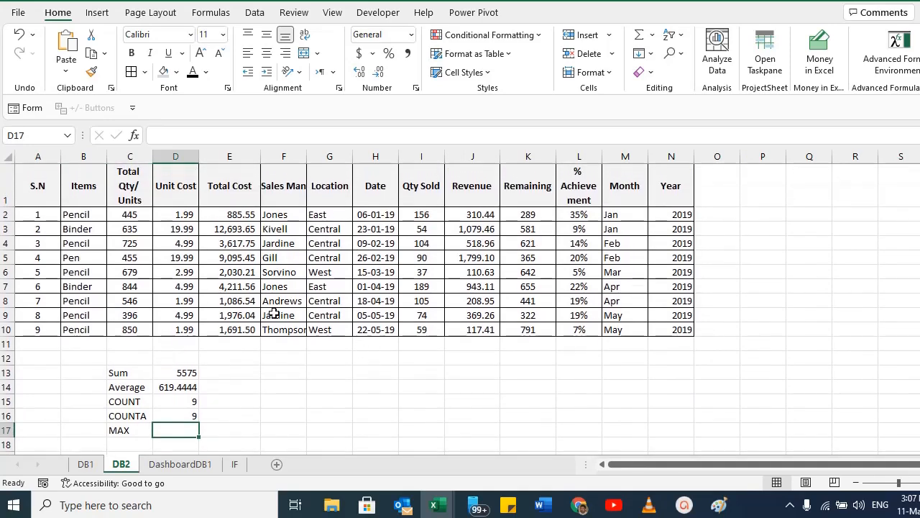
{"action": "left_click_drag", "start_coordinate": [134, 214], "coordinate": [133, 318]}
{"action": "scroll", "coordinate": [172, 351], "scroll_direction": "down", "scroll_amount": 2}
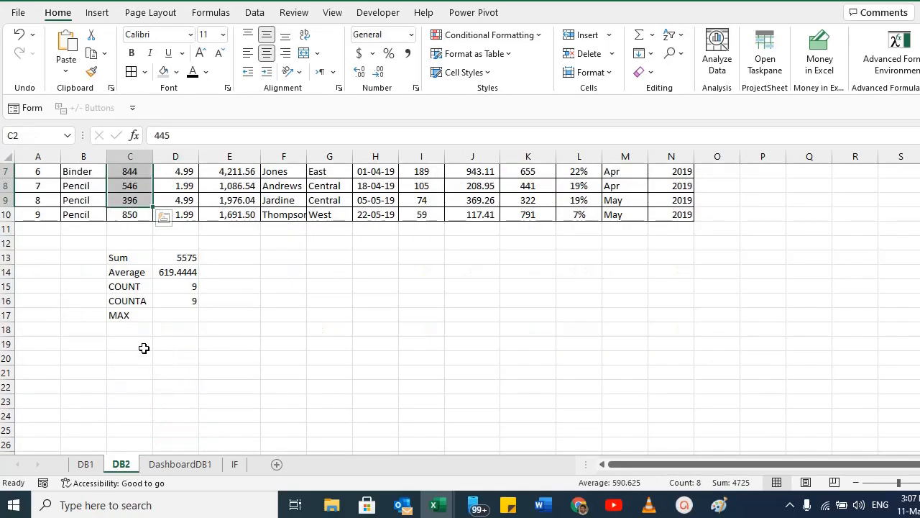
{"action": "left_click", "coordinate": [138, 329]}
{"action": "type", "text": "Min"}
{"action": "key", "text": "Return"}
Enter a MAX formula in D17 over the quantity range C2:C10.
{"action": "key", "text": "Up"}
{"action": "key", "text": "Up"}
{"action": "key", "text": "Right"}
{"action": "scroll", "coordinate": [306, 270], "scroll_direction": "up", "scroll_amount": 1}
{"action": "type", "text": "="}
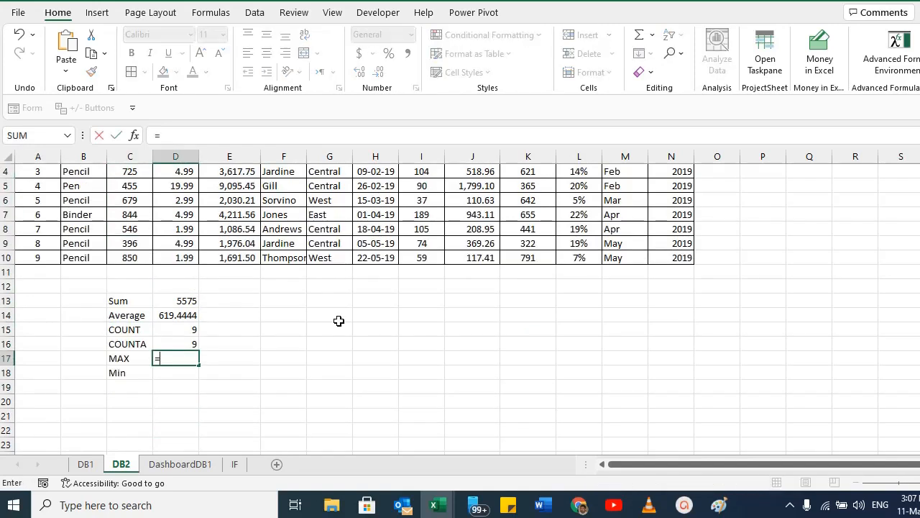
{"action": "type", "text": "MAX("}
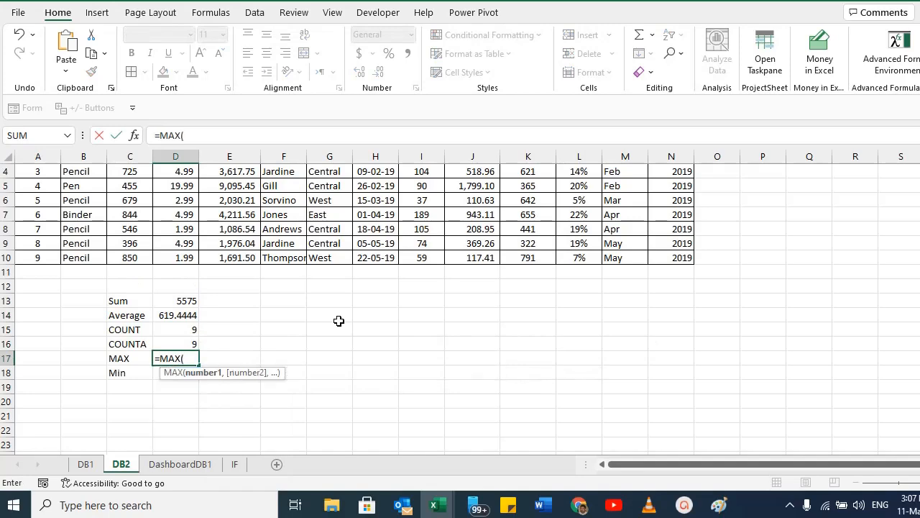
{"action": "left_click", "coordinate": [130, 258]}
{"action": "left_click_drag", "start_coordinate": [133, 223], "coordinate": [131, 214]}
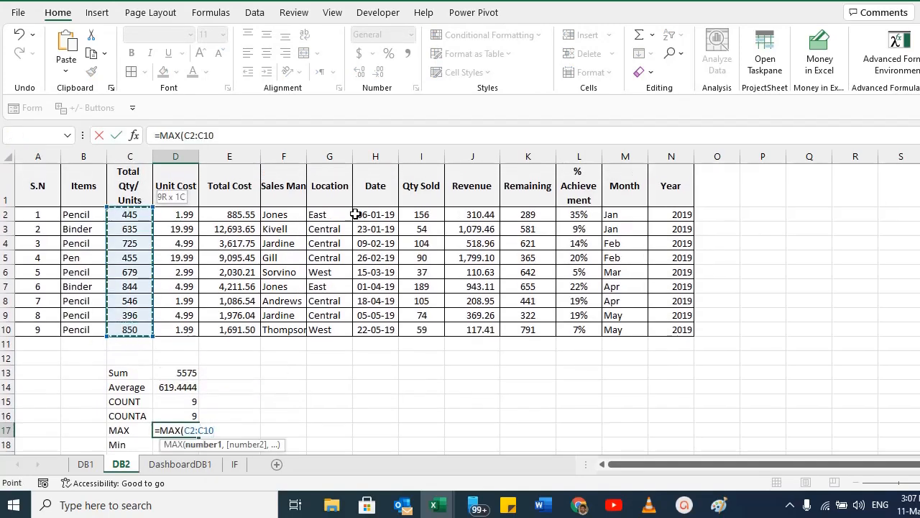
{"action": "type", "text": ")"}
{"action": "key", "text": "Return"}
{"action": "key", "text": "Up"}
Select the quantity range C2:C10 to review its values.
{"action": "scroll", "coordinate": [191, 439], "scroll_direction": "down", "scroll_amount": 2}
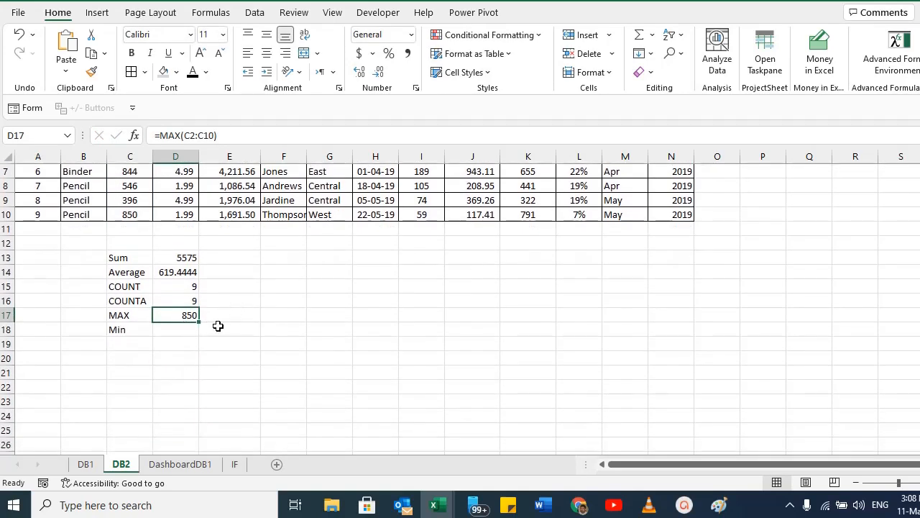
{"action": "scroll", "coordinate": [200, 330], "scroll_direction": "up", "scroll_amount": 2}
{"action": "left_click", "coordinate": [128, 204]}
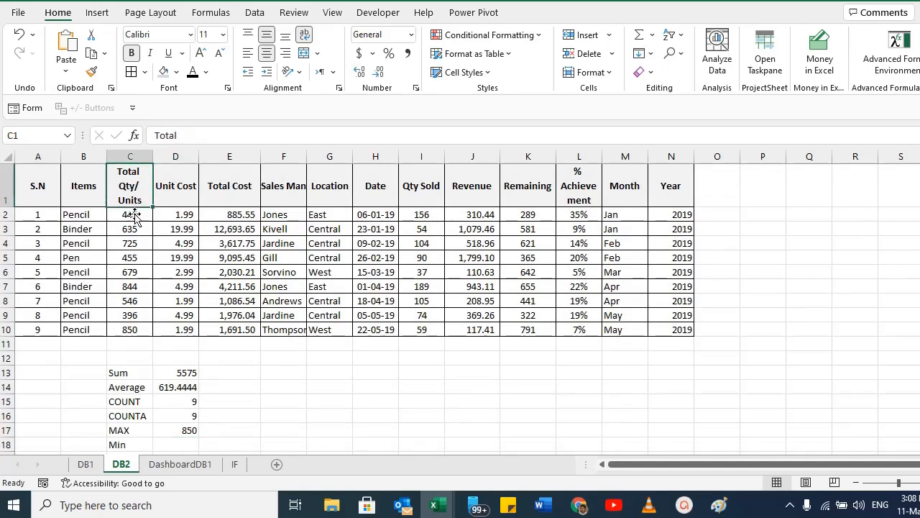
{"action": "left_click", "coordinate": [135, 217]}
{"action": "left_click_drag", "start_coordinate": [135, 217], "coordinate": [132, 328]}
{"action": "left_click", "coordinate": [66, 330]}
{"action": "left_click", "coordinate": [129, 329]}
{"action": "scroll", "coordinate": [315, 327], "scroll_direction": "down", "scroll_amount": 3}
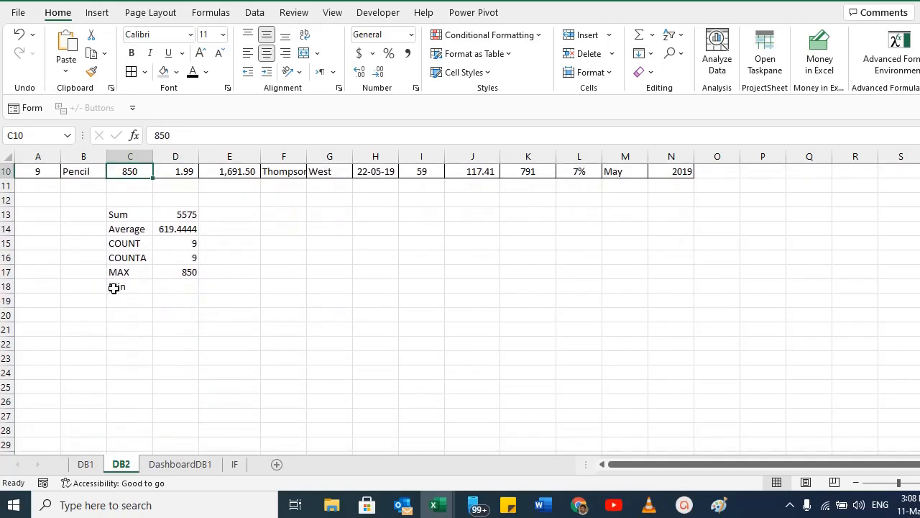
Enter a MIN formula in D18 over the quantity range C2:C10.
{"action": "left_click", "coordinate": [116, 286]}
{"action": "left_click", "coordinate": [196, 288]}
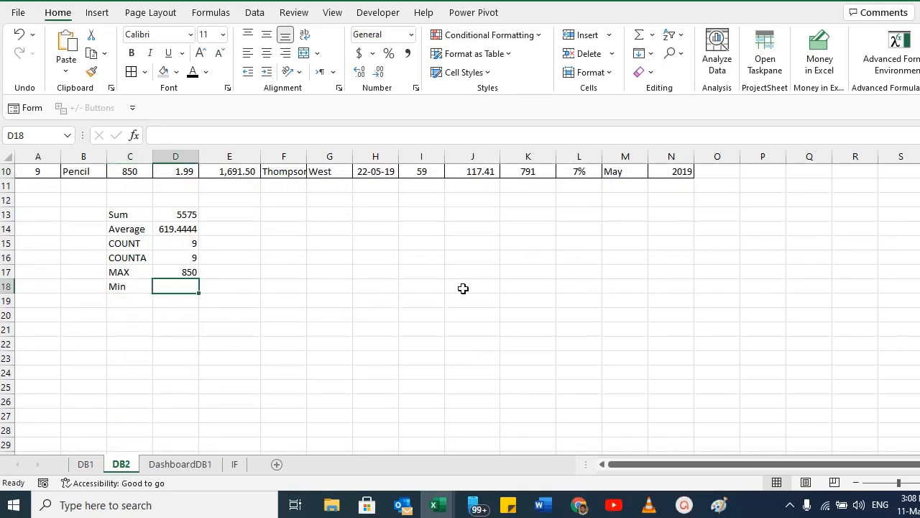
{"action": "type", "text": "=Mi"}
{"action": "key", "text": "BackSpace"}
{"action": "type", "text": "in"}
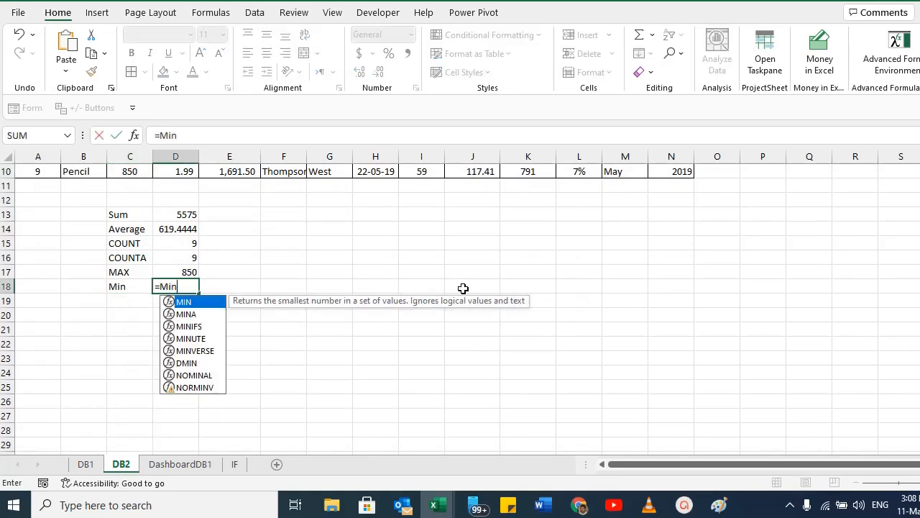
{"action": "type", "text": "("}
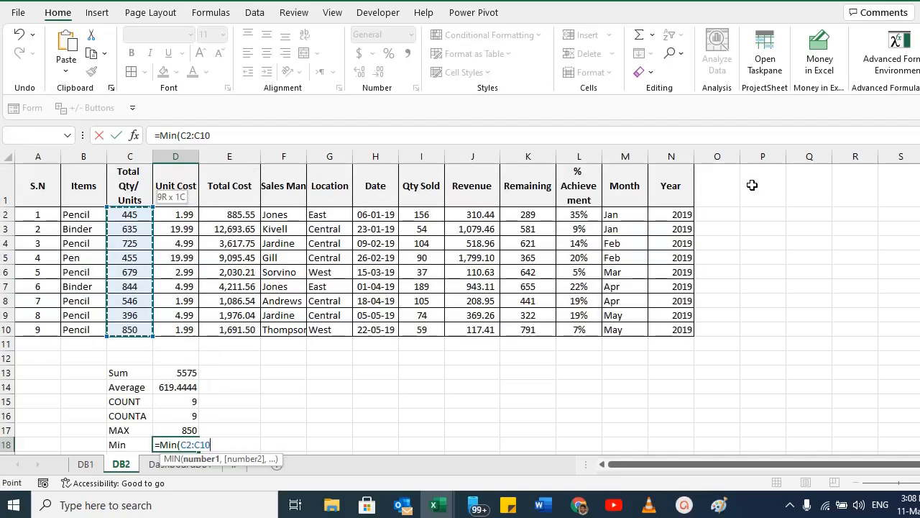
{"action": "key", "text": "Return"}
{"action": "key", "text": "Up"}
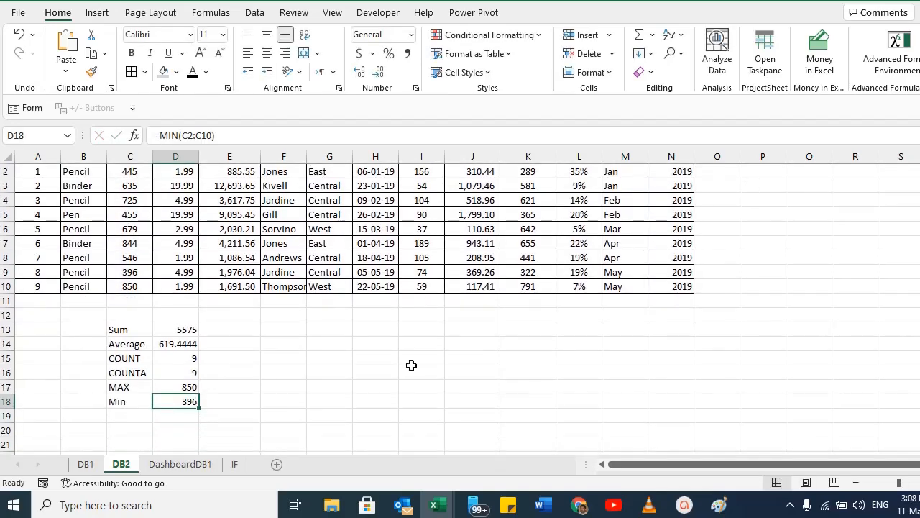
Select the summary block C13:D18 to review the function results.
{"action": "scroll", "coordinate": [194, 403], "scroll_direction": "down", "scroll_amount": 1}
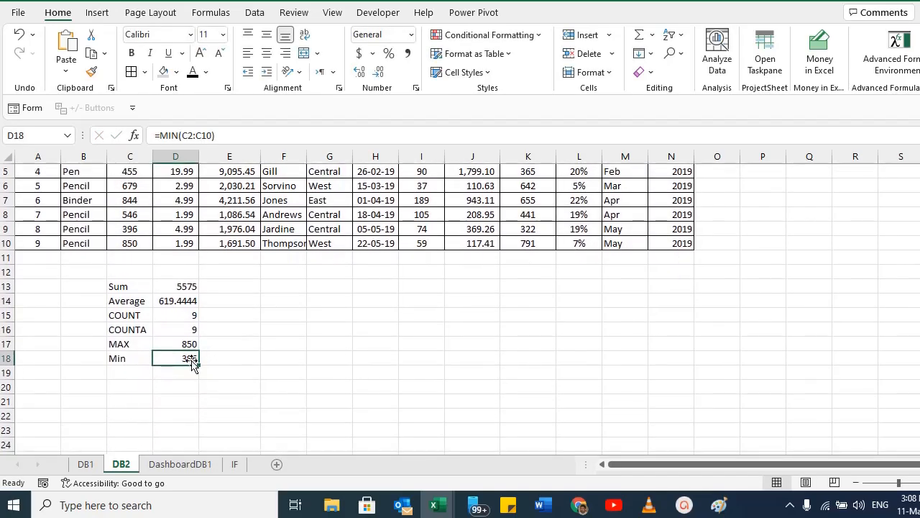
{"action": "left_click", "coordinate": [179, 344]}
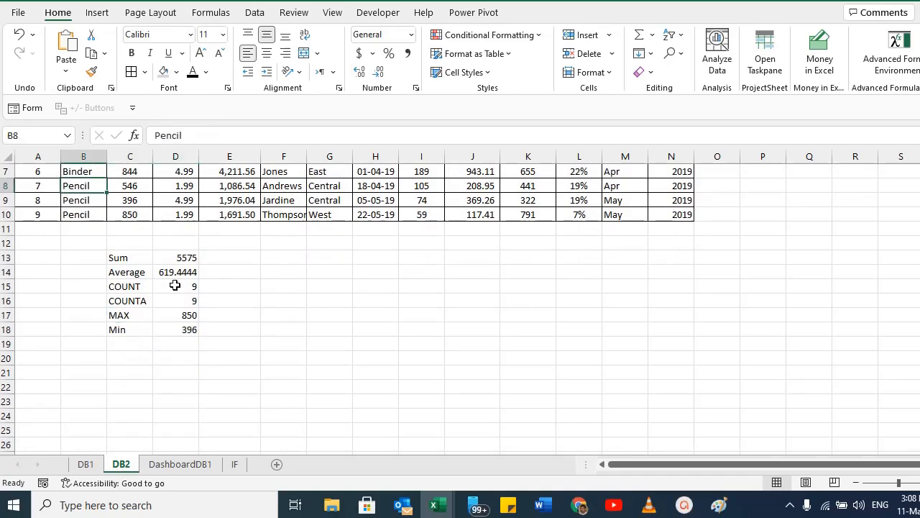
{"action": "left_click_drag", "start_coordinate": [113, 257], "coordinate": [178, 330]}
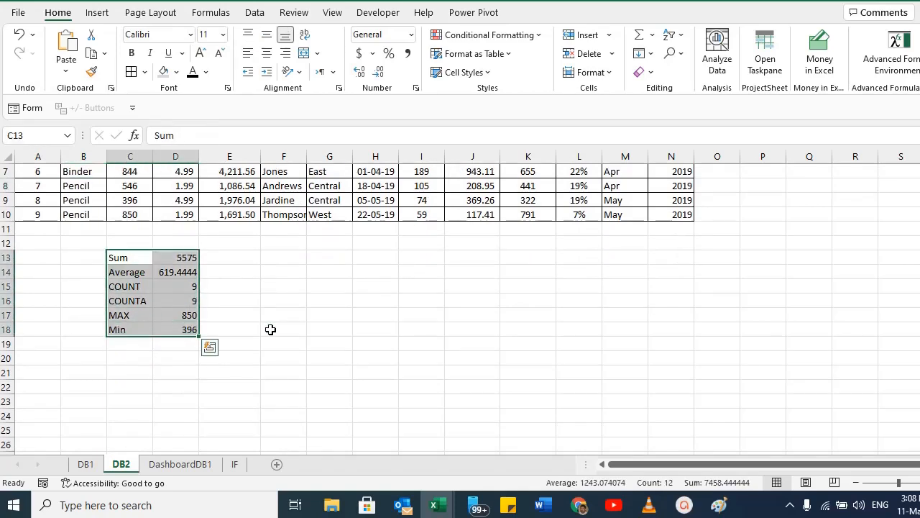
{"action": "left_click", "coordinate": [186, 260]}
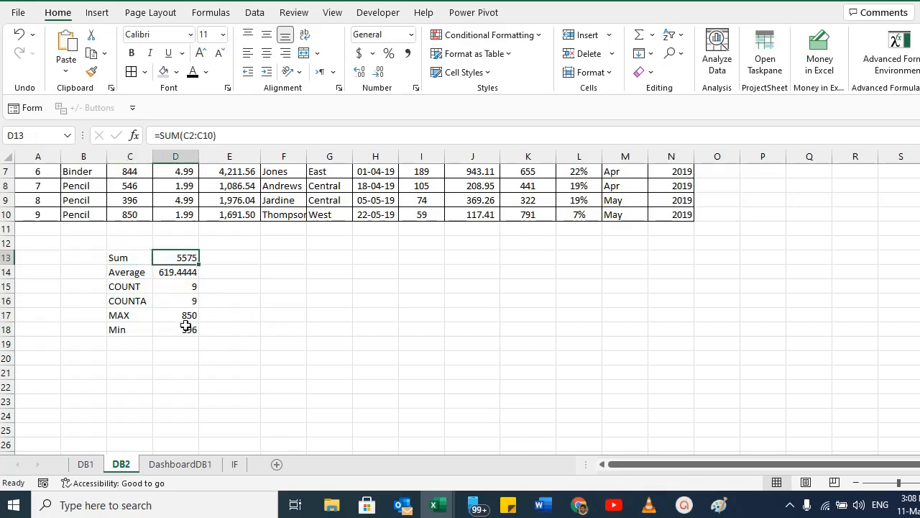
{"action": "left_click", "coordinate": [122, 342]}
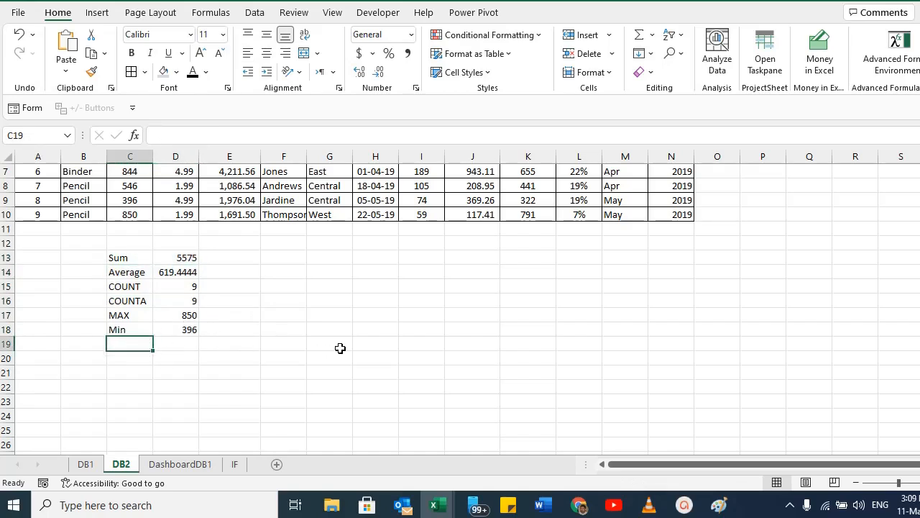
Label C21 as Product and enter 3 in both F21 and G21.
{"action": "type", "text": "Product"}
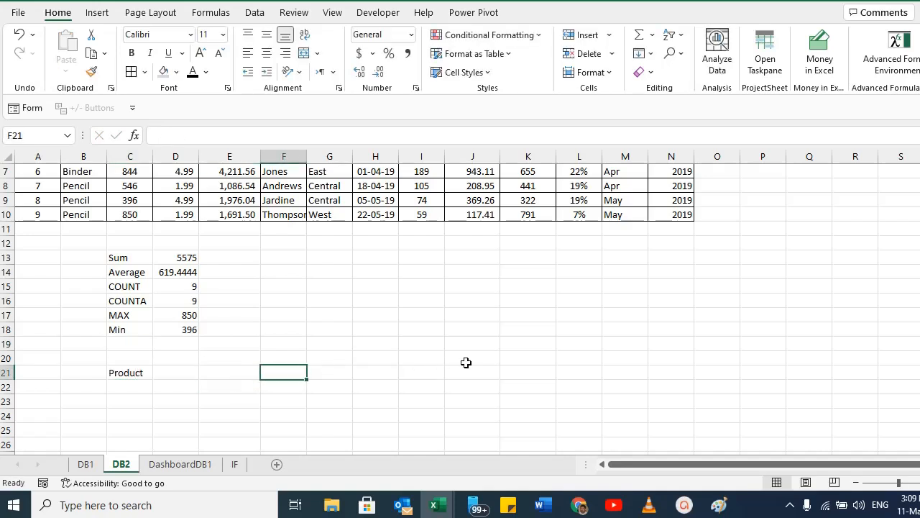
{"action": "type", "text": "3"}
{"action": "key", "text": "Tab"}
{"action": "type", "text": "3"}
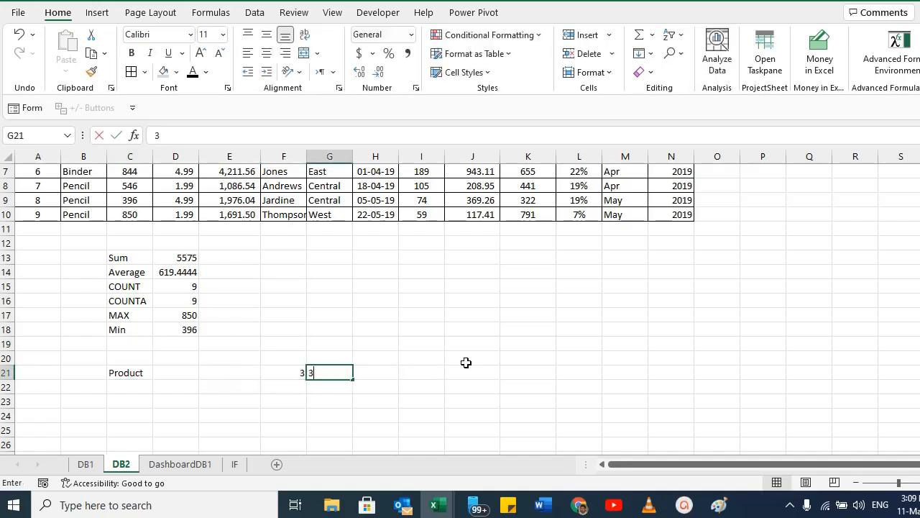
{"action": "key", "text": "Tab"}
Multiply F21 by G21 with a formula in H21 and review it.
{"action": "type", "text": "="}
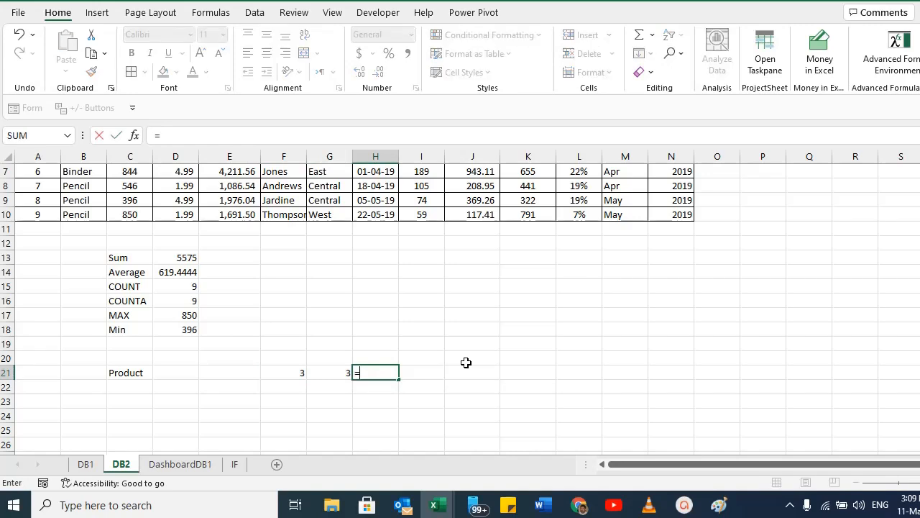
{"action": "key", "text": "Left"}
{"action": "key", "text": "Left"}
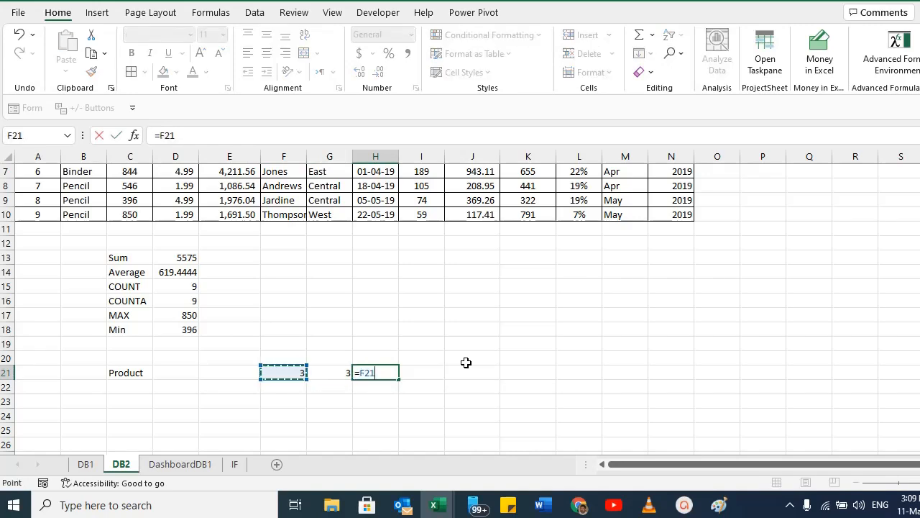
{"action": "type", "text": "*"}
{"action": "key", "text": "Left"}
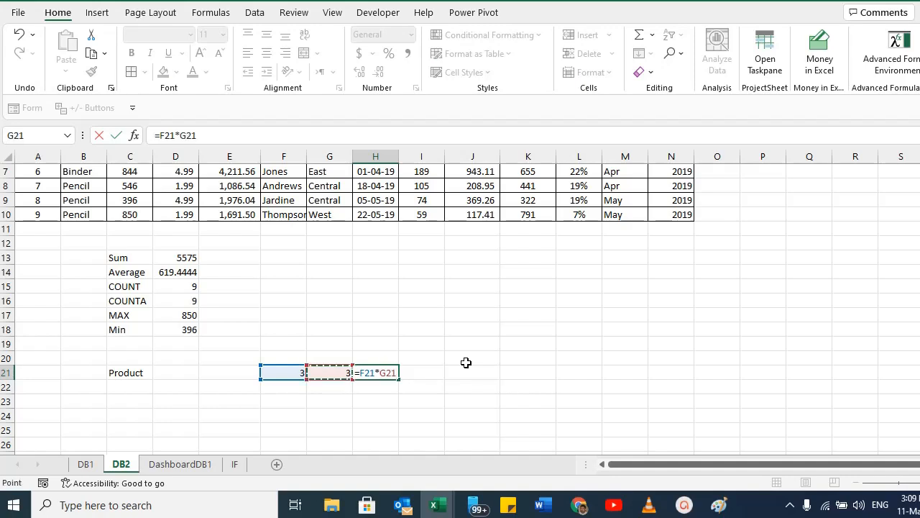
{"action": "key", "text": "ctrl+Return"}
{"action": "key", "text": "F2"}
{"action": "key", "text": "Escape"}
Label C22 as Division and enter 10 in F22 and 5 in G22.
{"action": "key", "text": "Left"}
{"action": "key", "text": "Left"}
{"action": "key", "text": "Left"}
{"action": "key", "text": "Left"}
{"action": "key", "text": "Left"}
{"action": "key", "text": "Down"}
{"action": "type", "text": "Division"}
{"action": "key", "text": "Return"}
{"action": "key", "text": "Up"}
{"action": "key", "text": "Right"}
{"action": "key", "text": "Right"}
{"action": "key", "text": "Right"}
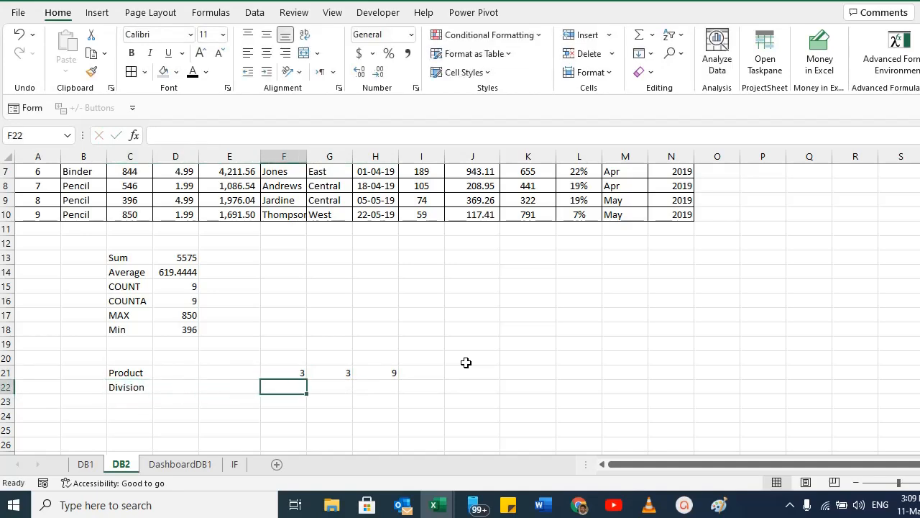
{"action": "type", "text": "10"}
{"action": "key", "text": "Tab"}
{"action": "type", "text": "5"}
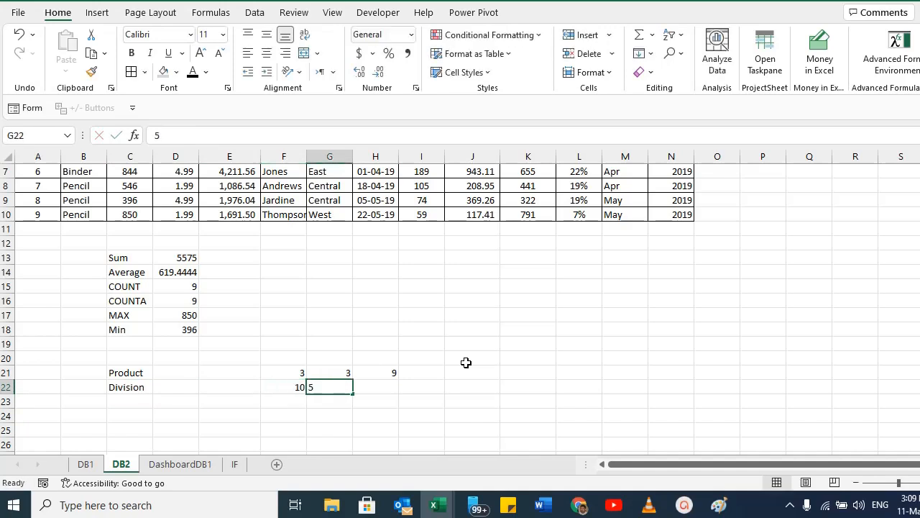
Divide G22 by F22 with a formula in H22.
{"action": "key", "text": "Tab"}
{"action": "type", "text": "="}
{"action": "key", "text": "Left"}
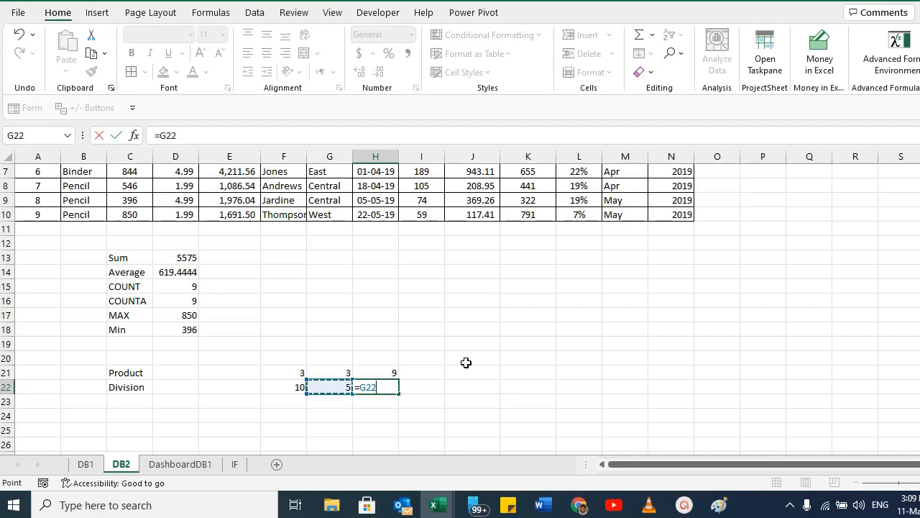
{"action": "type", "text": "/"}
{"action": "left_click", "coordinate": [292, 393]}
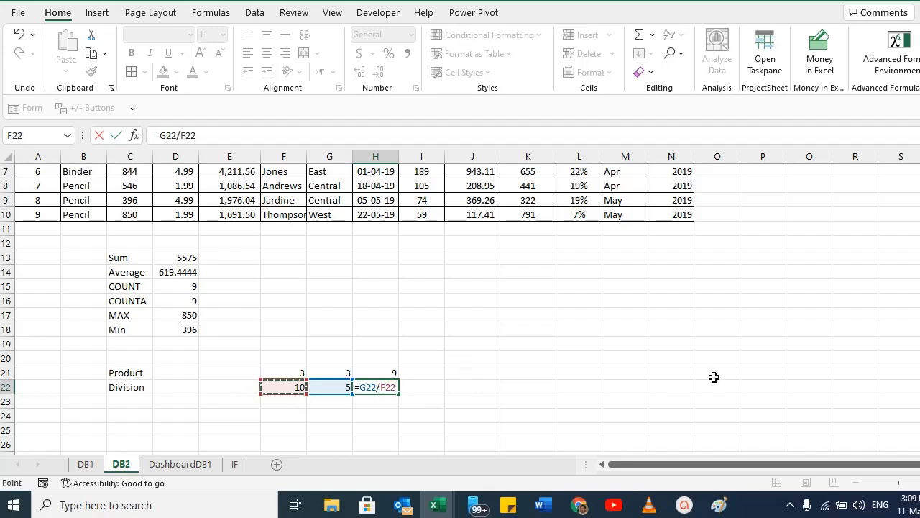
{"action": "key", "text": "Return"}
{"action": "key", "text": "Up"}
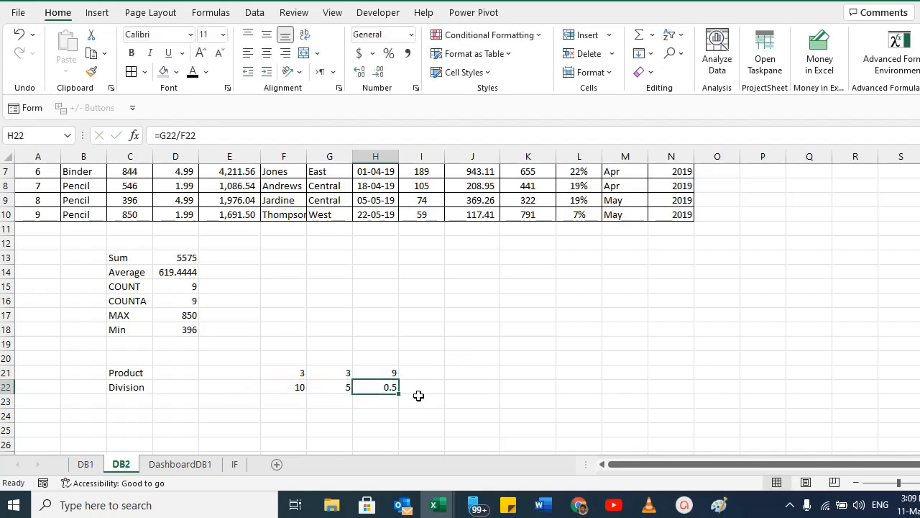
Label C23 as % and copy the values 10 and 5 from F22:G22 into F23:G23.
{"action": "left_click", "coordinate": [130, 403]}
{"action": "type", "text": "#"}
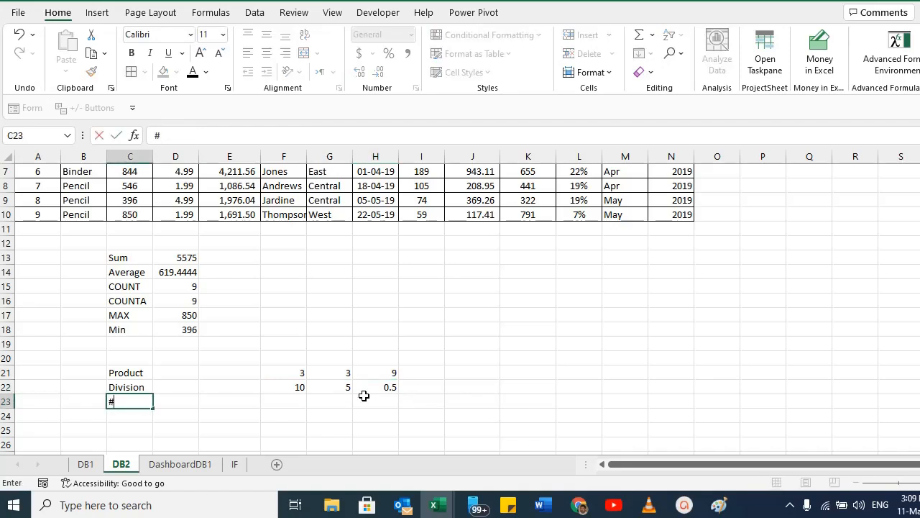
{"action": "type", "text": "%"}
{"action": "key", "text": "Right"}
{"action": "key", "text": "Right"}
{"action": "key", "text": "Right"}
{"action": "key", "text": "Right"}
{"action": "key", "text": "Right"}
{"action": "key", "text": "Left"}
{"action": "key", "text": "Left"}
{"action": "key", "text": "Up"}
{"action": "key", "text": "shift+Right"}
{"action": "key", "text": "ctrl+c"}
{"action": "key", "text": "Down"}
{"action": "key", "text": "ctrl+v"}
{"action": "key", "text": "Right"}
{"action": "key", "text": "Right"}
{"action": "key", "text": "Escape"}
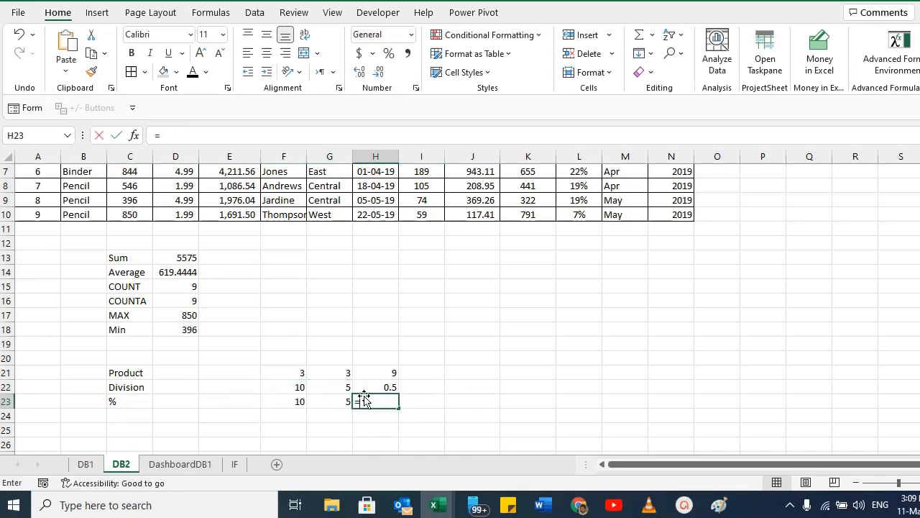
Enter the formula =(G23/F23)*100 in H23.
{"action": "type", "text": "="}
{"action": "key", "text": "Left"}
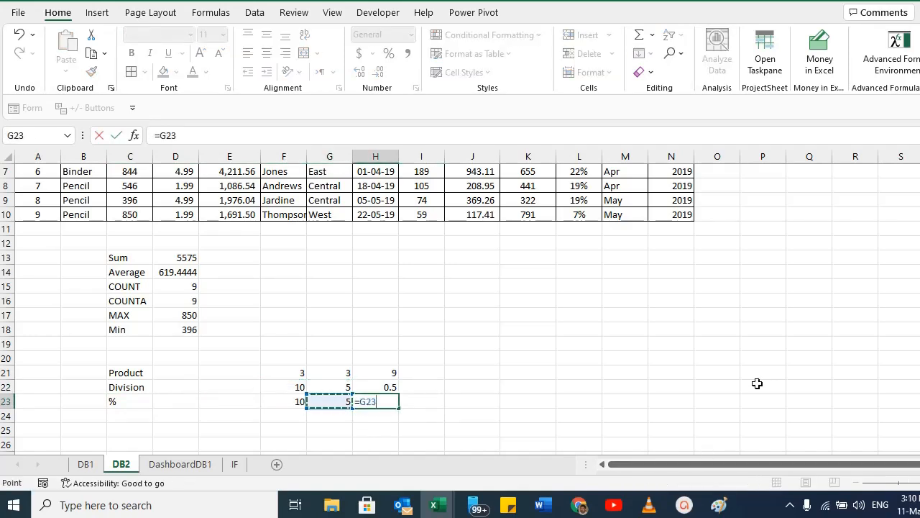
{"action": "type", "text": "/"}
{"action": "key", "text": "Left"}
{"action": "key", "text": "Left"}
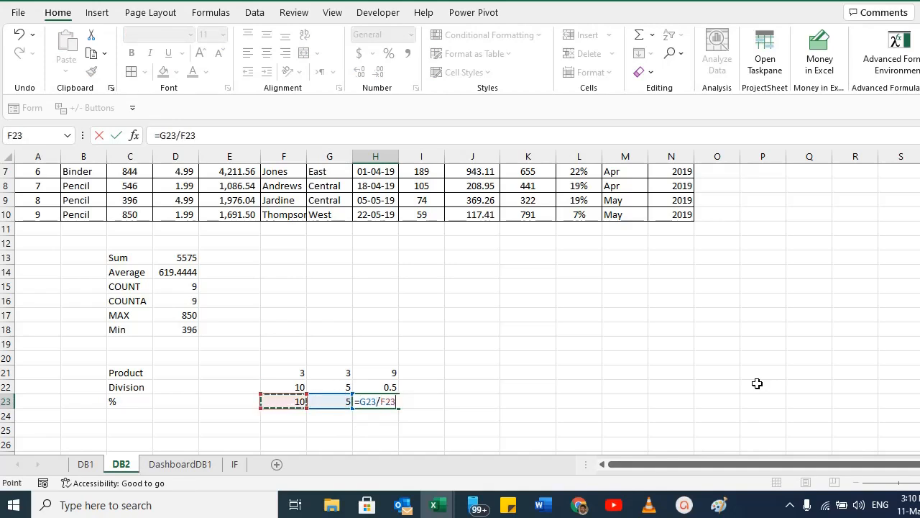
{"action": "type", "text": ")"}
{"action": "key", "text": "F2"}
{"action": "key", "text": "Home"}
{"action": "key", "text": "Right"}
{"action": "type", "text": "("}
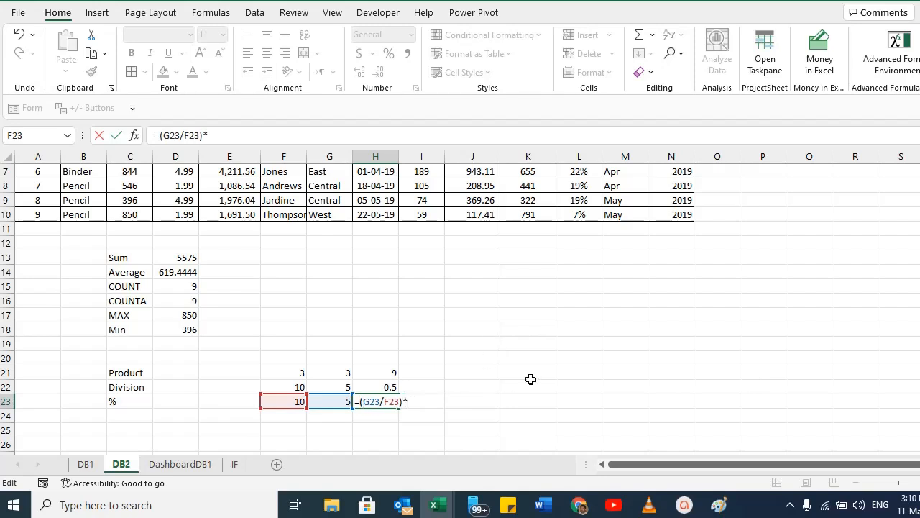
{"action": "type", "text": "*100"}
{"action": "key", "text": "Return"}
{"action": "key", "text": "Up"}
Inspect the percentage formula in H23 and the neighbouring input cells.
{"action": "key", "text": "F2"}
{"action": "key", "text": "Escape"}
{"action": "key", "text": "F2"}
{"action": "key", "text": "Escape"}
{"action": "key", "text": "Left"}
{"action": "key", "text": "Left"}
{"action": "key", "text": "Left"}
{"action": "key", "text": "Left"}
{"action": "key", "text": "Left"}
{"action": "key", "text": "Up"}
{"action": "key", "text": "Up"}
{"action": "key", "text": "Down"}
{"action": "key", "text": "Down"}
{"action": "key", "text": "Right"}
{"action": "key", "text": "Right"}
{"action": "key", "text": "Right"}
{"action": "key", "text": "Right"}
{"action": "key", "text": "Right"}
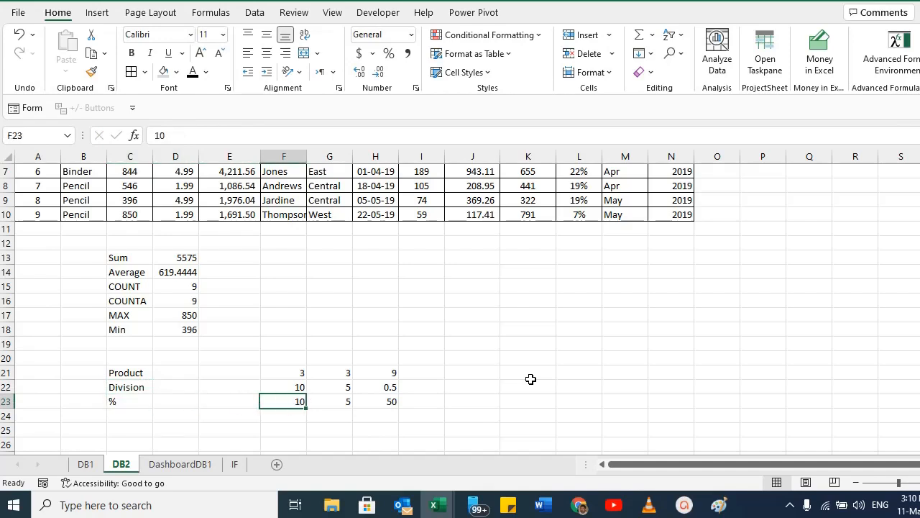
Remove the *100 from H23's formula and apply Percent Style to H23.
{"action": "key", "text": "F2"}
{"action": "key", "text": "shift+Left"}
{"action": "key", "text": "shift+Left"}
{"action": "key", "text": "shift+Left"}
{"action": "key", "text": "shift+Left"}
{"action": "key", "text": "shift+Left"}
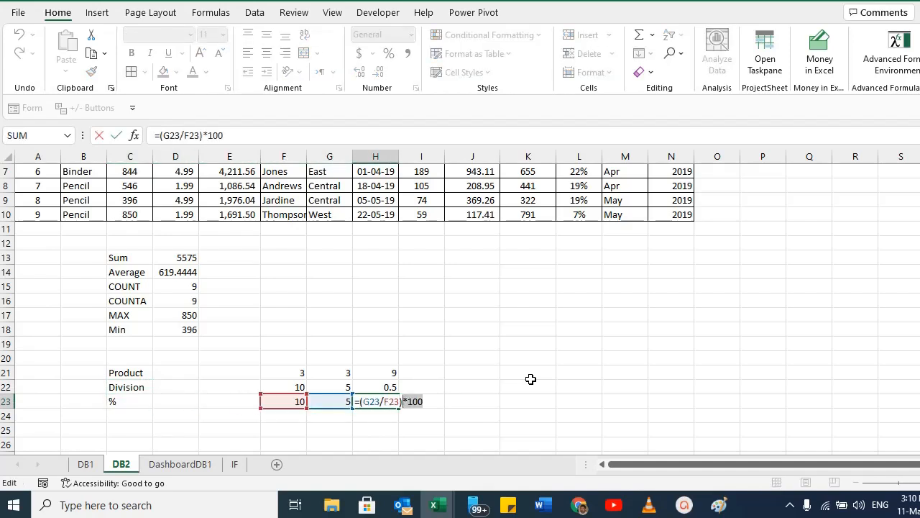
{"action": "key", "text": "BackSpace"}
{"action": "key", "text": "Return"}
{"action": "key", "text": "Up"}
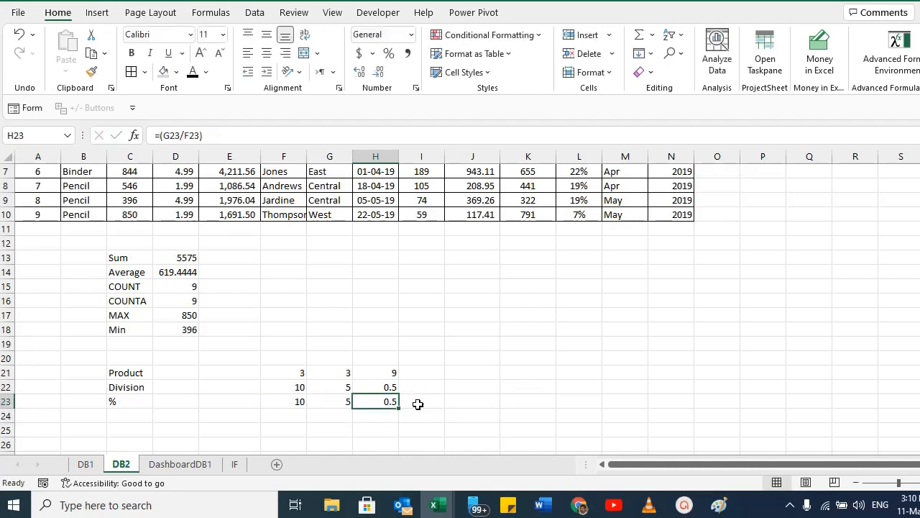
{"action": "left_click", "coordinate": [388, 55]}
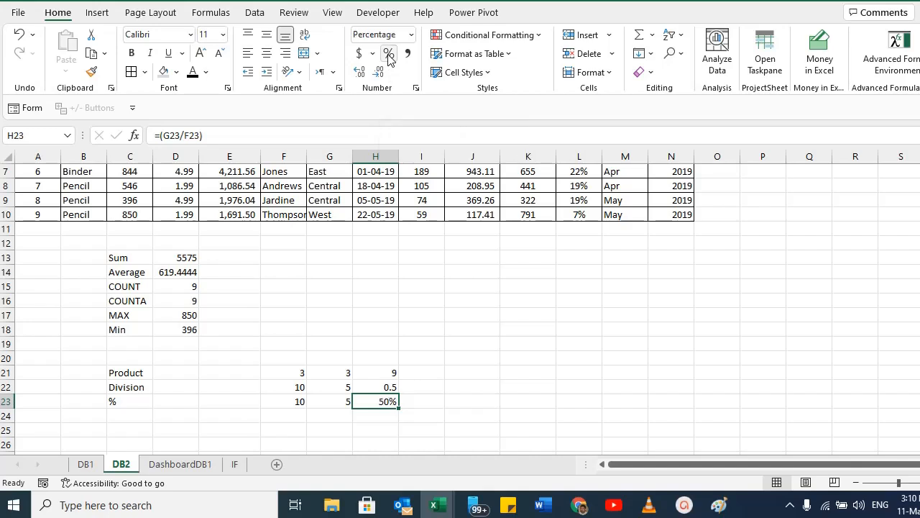
Select the summary block C13:H23 and review the results and the SUM formula in D13.
{"action": "scroll", "coordinate": [396, 404], "scroll_direction": "down", "scroll_amount": 2}
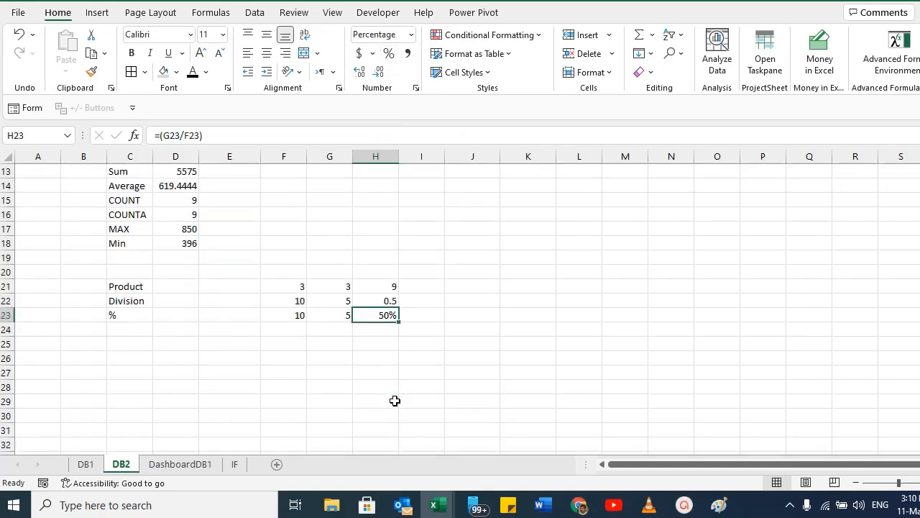
{"action": "scroll", "coordinate": [278, 308], "scroll_direction": "up", "scroll_amount": 1}
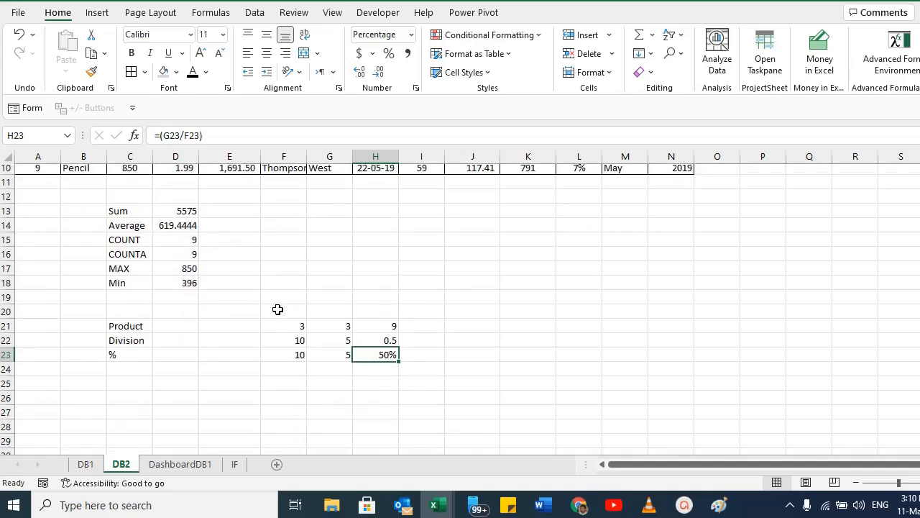
{"action": "left_click_drag", "start_coordinate": [125, 215], "coordinate": [379, 357]}
{"action": "scroll", "coordinate": [378, 359], "scroll_direction": "up", "scroll_amount": 2}
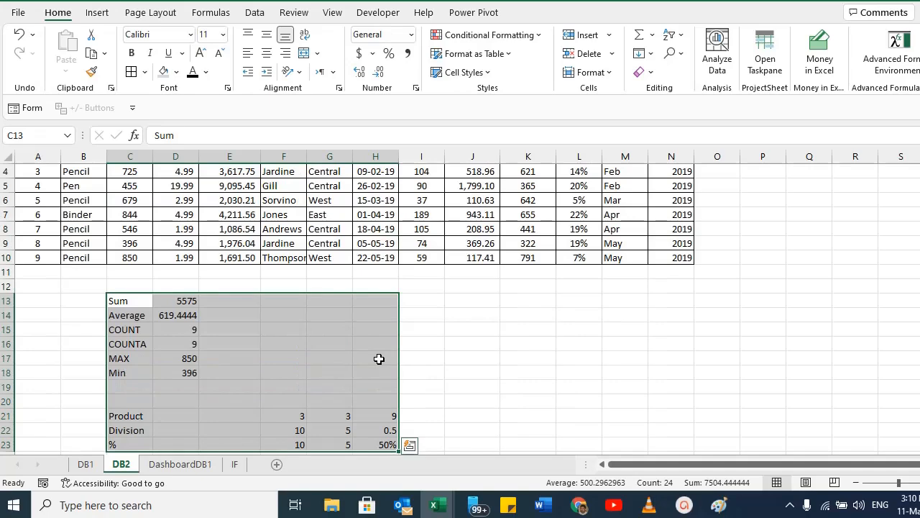
{"action": "scroll", "coordinate": [379, 358], "scroll_direction": "up", "scroll_amount": 1}
{"action": "scroll", "coordinate": [378, 358], "scroll_direction": "down", "scroll_amount": 3}
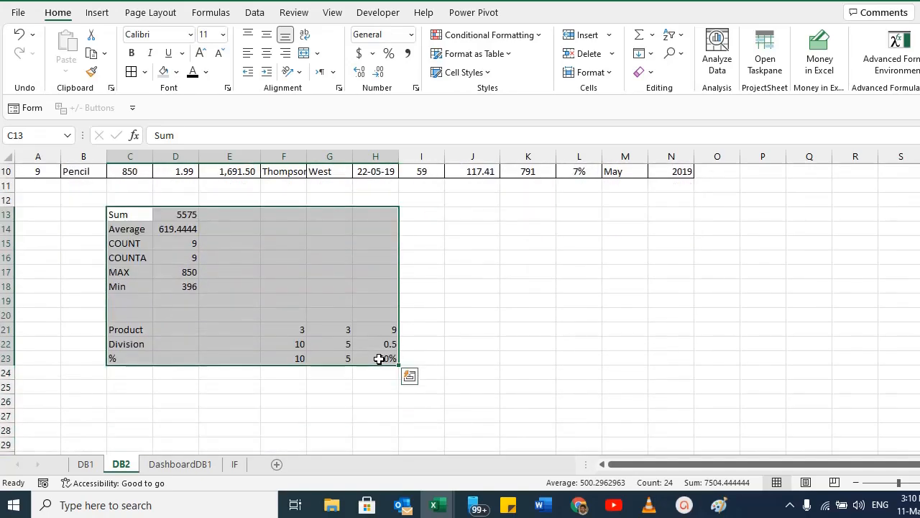
{"action": "scroll", "coordinate": [379, 358], "scroll_direction": "up", "scroll_amount": 1}
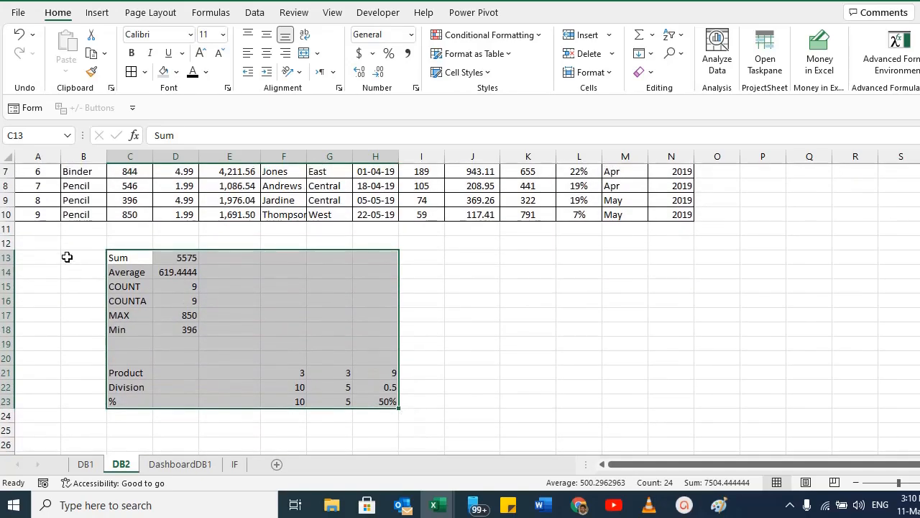
{"action": "left_click", "coordinate": [174, 256]}
{"action": "left_click", "coordinate": [129, 257]}
{"action": "left_click", "coordinate": [175, 263]}
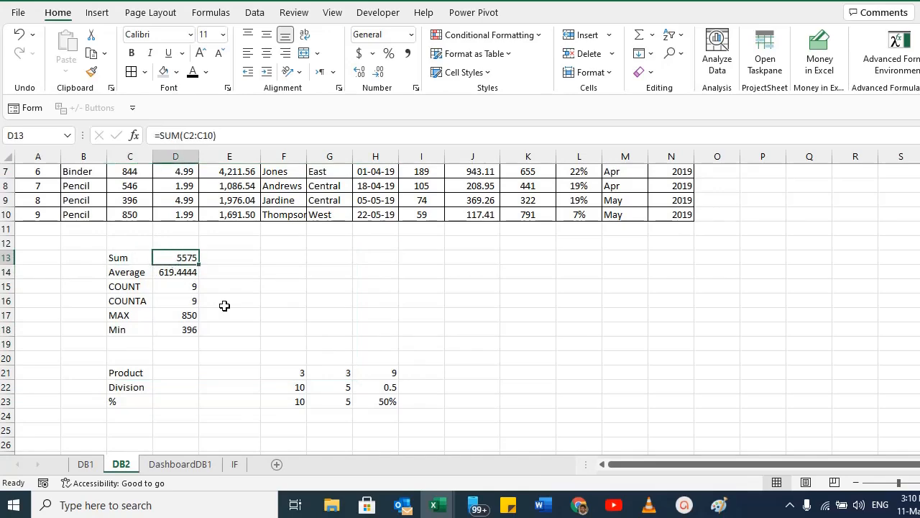
{"action": "scroll", "coordinate": [223, 306], "scroll_direction": "up", "scroll_amount": 2}
Copy the Items header from B1 into H13.
{"action": "left_click_drag", "start_coordinate": [73, 215], "coordinate": [73, 225]}
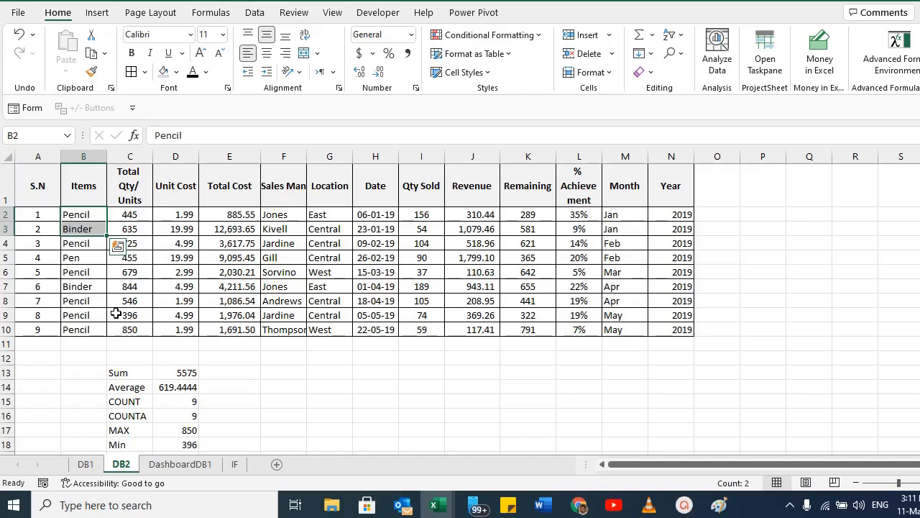
{"action": "left_click_drag", "start_coordinate": [76, 216], "coordinate": [69, 322]}
{"action": "key", "text": "Up"}
{"action": "key", "text": "ctrl+c"}
{"action": "left_click", "coordinate": [376, 371]}
{"action": "key", "text": "ctrl+v"}
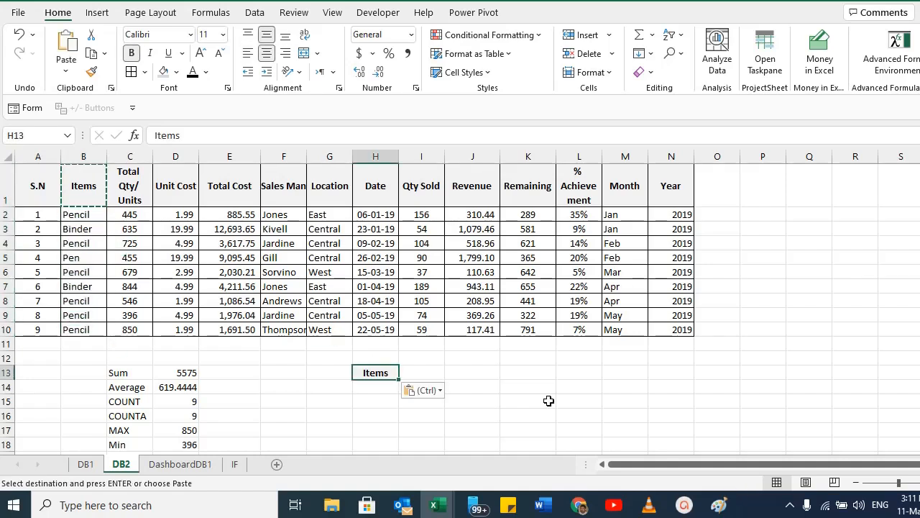
{"action": "left_click", "coordinate": [375, 386]}
{"action": "key", "text": "Escape"}
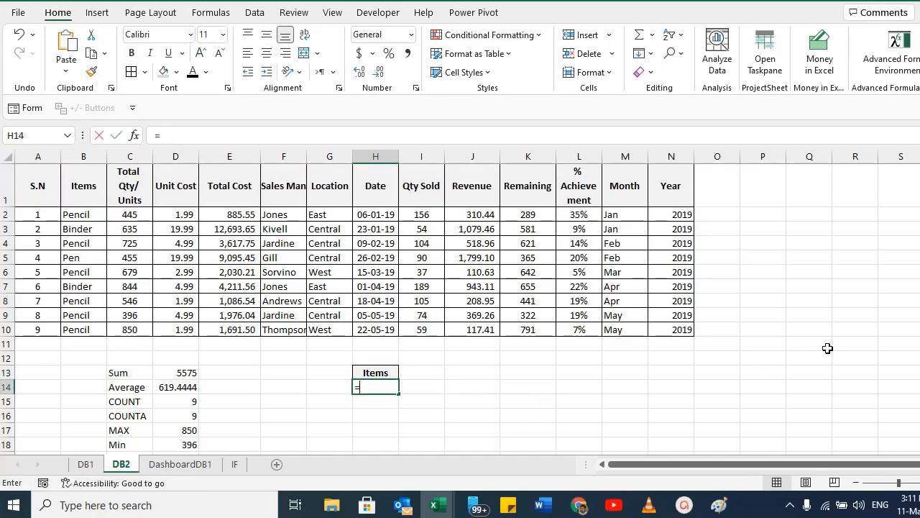
{"action": "type", "text": "="}
{"action": "key", "text": "Escape"}
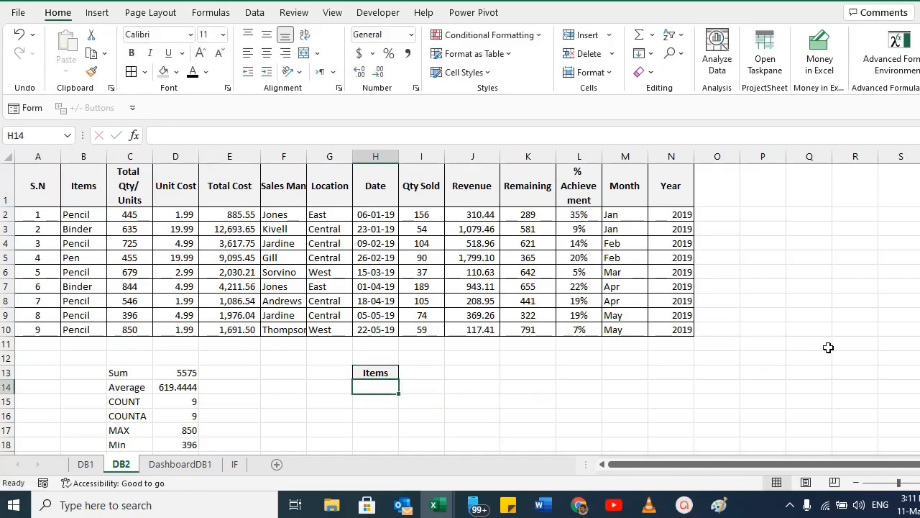
Copy the item names B2:B10 and paste them starting at L14.
{"action": "left_click", "coordinate": [75, 214]}
{"action": "left_click_drag", "start_coordinate": [75, 214], "coordinate": [78, 331]}
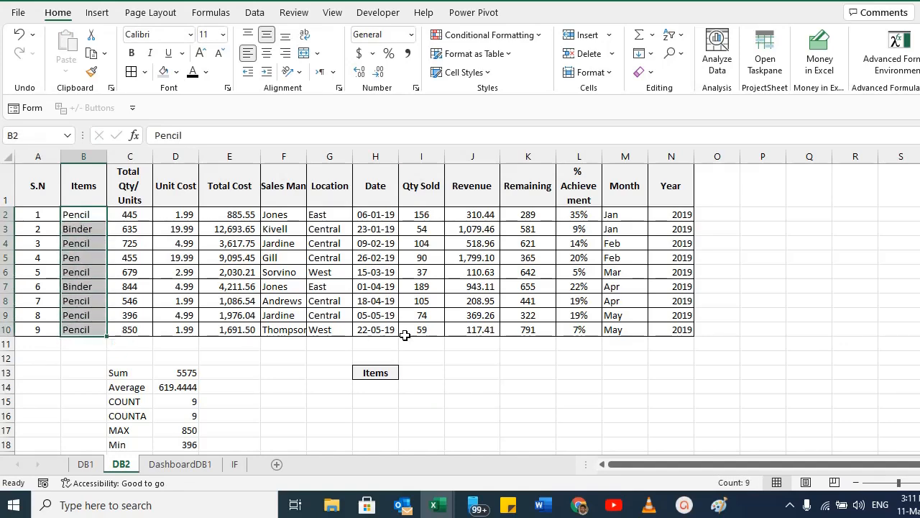
{"action": "key", "text": "ctrl+c"}
{"action": "scroll", "coordinate": [406, 387], "scroll_direction": "down", "scroll_amount": 1}
{"action": "scroll", "coordinate": [405, 387], "scroll_direction": "down", "scroll_amount": 1}
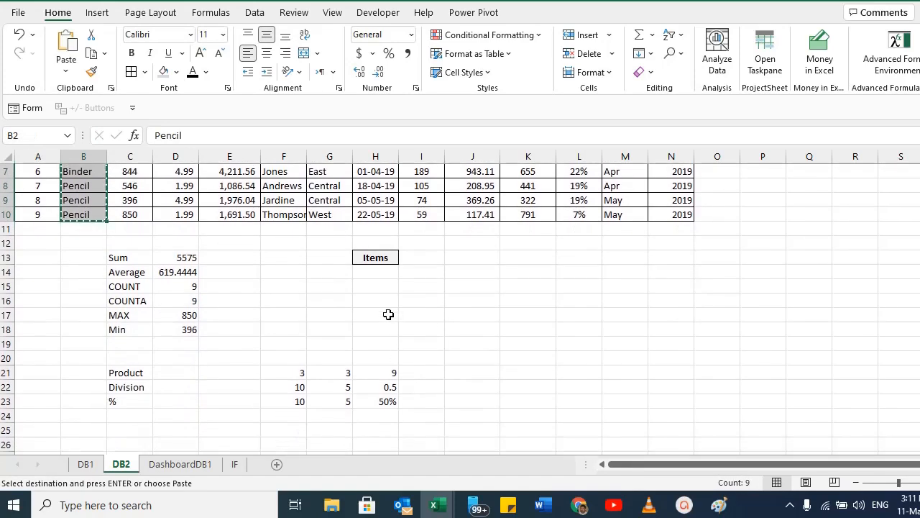
{"action": "left_click", "coordinate": [590, 268]}
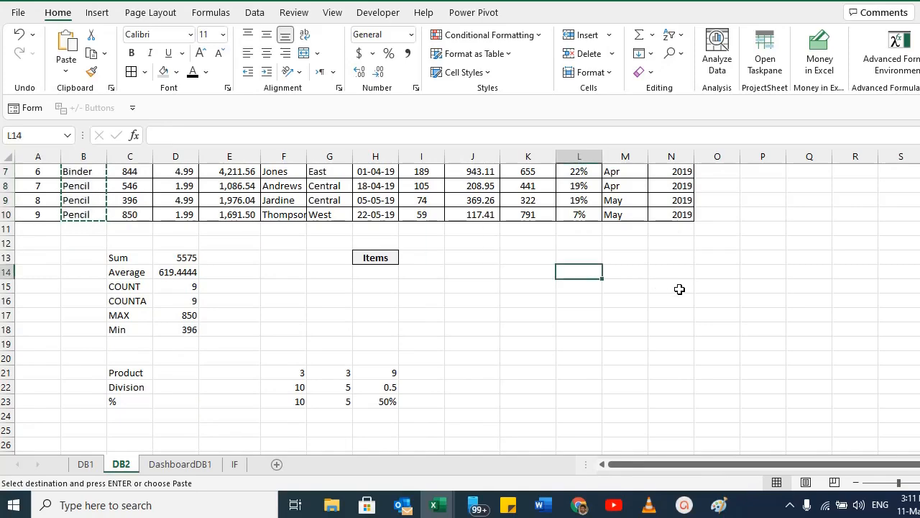
{"action": "key", "text": "ctrl+v"}
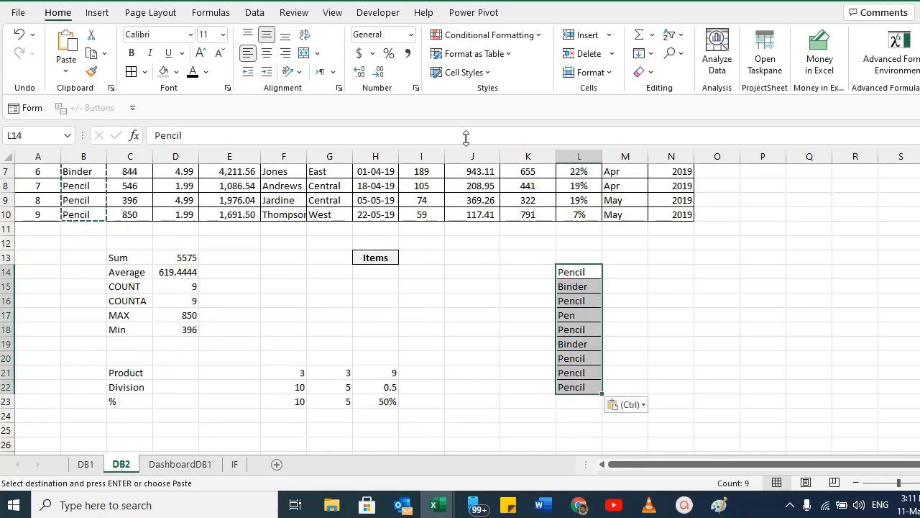
Remove duplicates from the pasted item list in column L.
{"action": "left_click", "coordinate": [262, 15]}
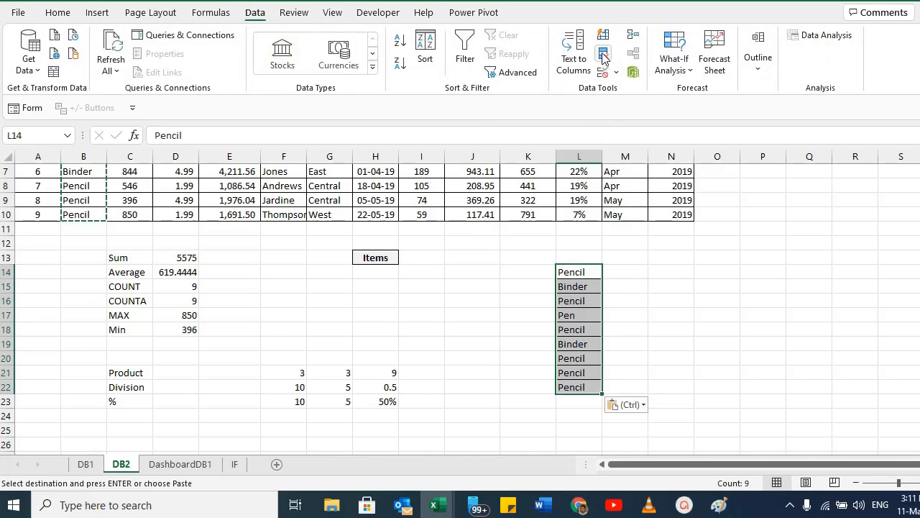
{"action": "left_click", "coordinate": [603, 56]}
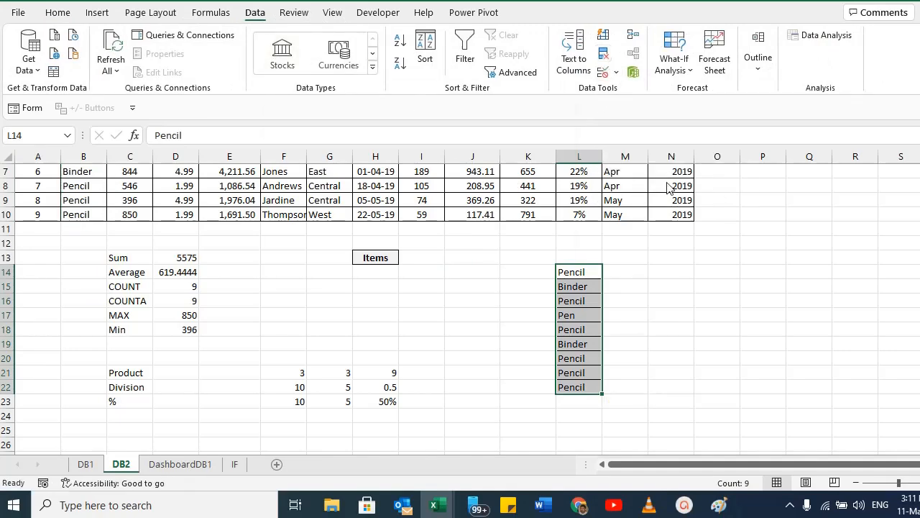
{"action": "left_click", "coordinate": [486, 269]}
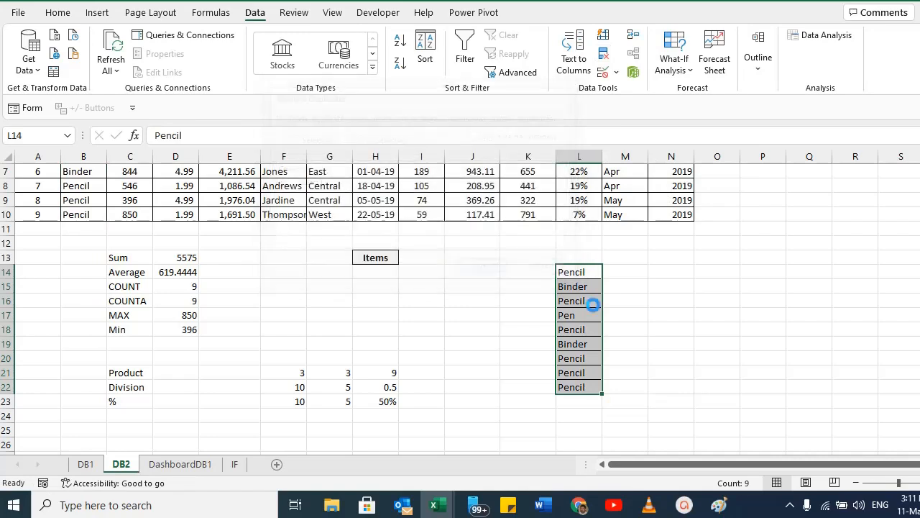
{"action": "left_click", "coordinate": [486, 283]}
{"action": "mouse_move", "coordinate": [578, 274]}
{"action": "left_mouse_down"}
{"action": "mouse_move", "coordinate": [588, 297]}
{"action": "mouse_move", "coordinate": [571, 296]}
{"action": "left_mouse_up"}
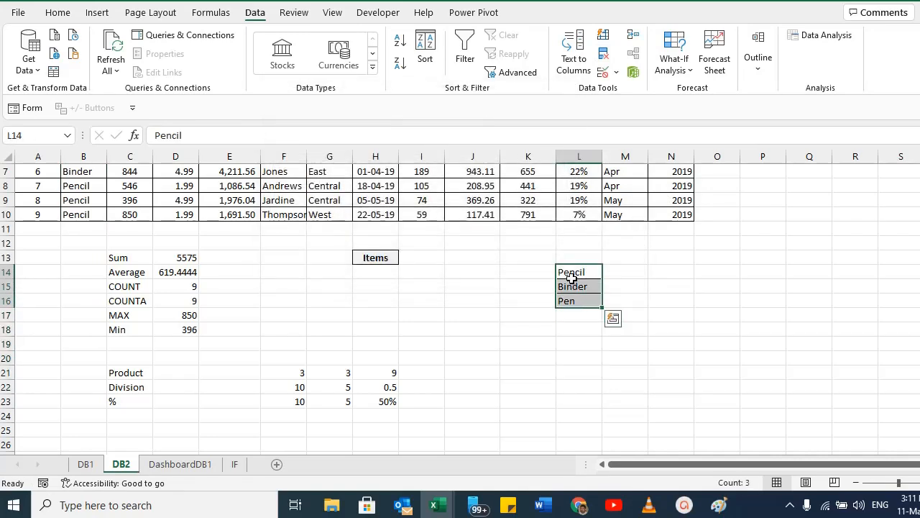
{"action": "left_click", "coordinate": [378, 271]}
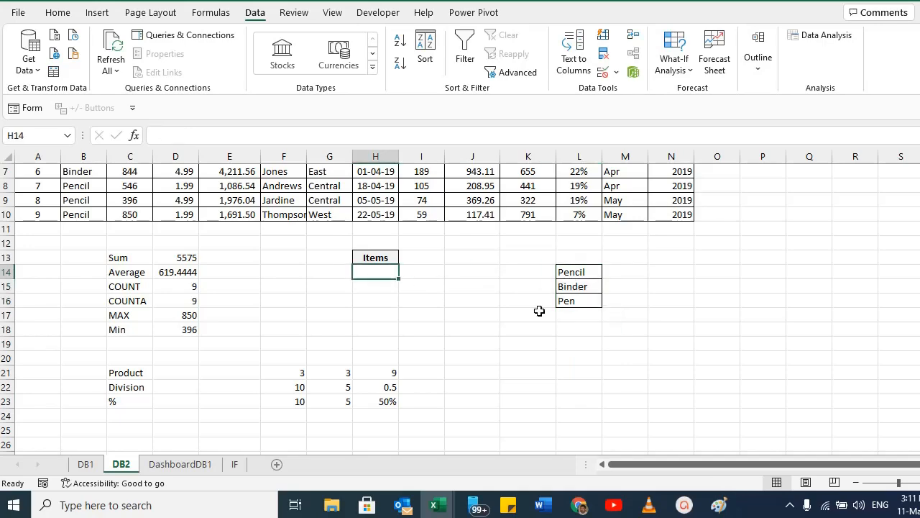
Enter a UNIQUE formula in H14 that lists the distinct items from B2:B10, returning unique rows (FALSE).
{"action": "scroll", "coordinate": [539, 311], "scroll_direction": "up", "scroll_amount": 2}
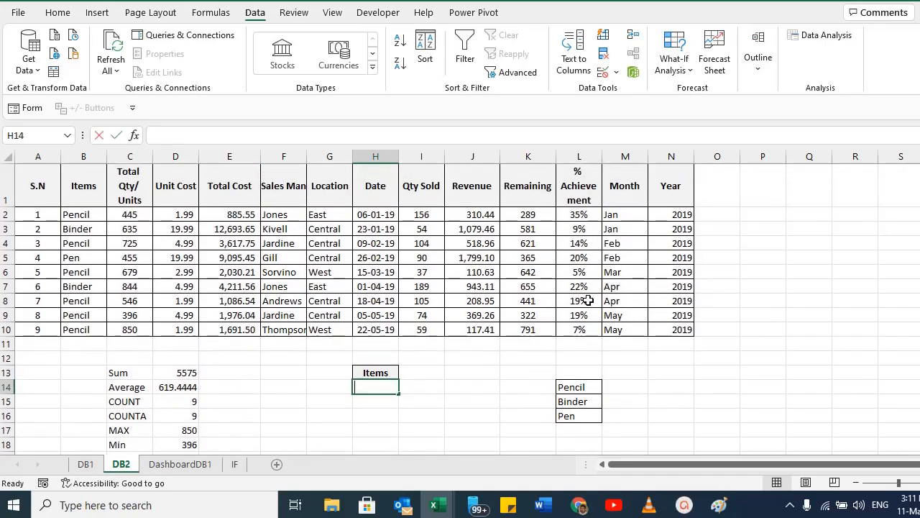
{"action": "type", "text": "=unique"}
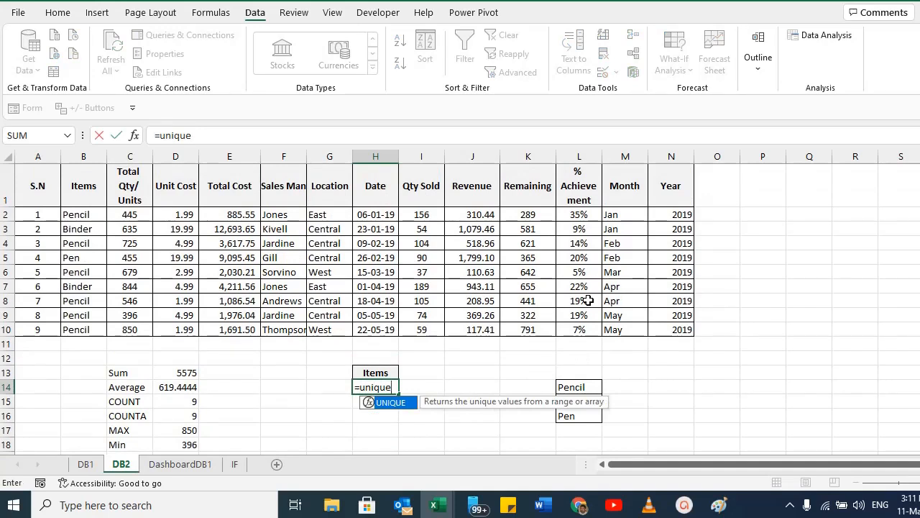
{"action": "type", "text": "("}
{"action": "left_click", "coordinate": [76, 214]}
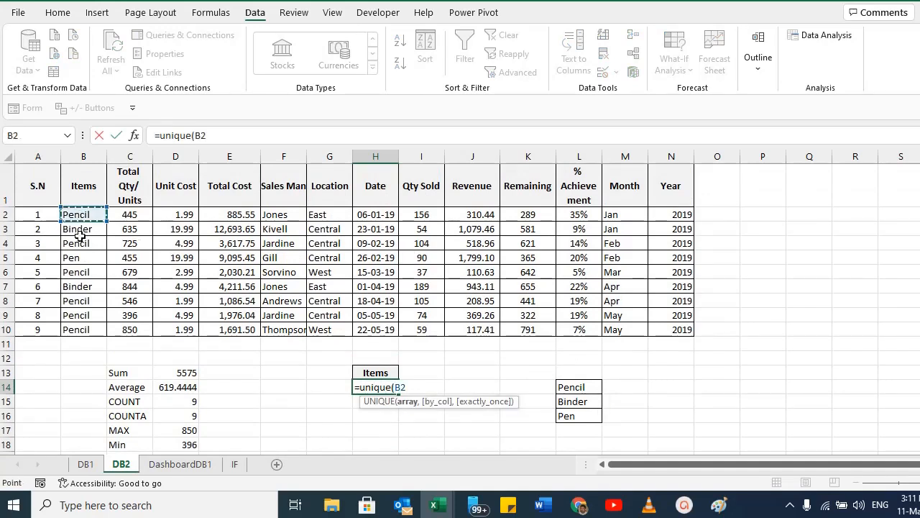
{"action": "left_click_drag", "start_coordinate": [80, 236], "coordinate": [81, 328]}
{"action": "type", "text": ","}
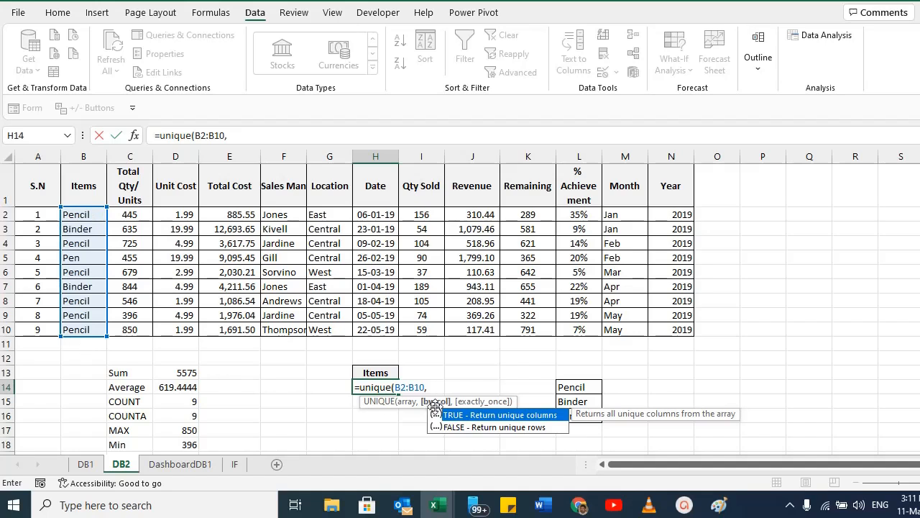
{"action": "left_click", "coordinate": [477, 430]}
{"action": "double_click", "coordinate": [477, 430]}
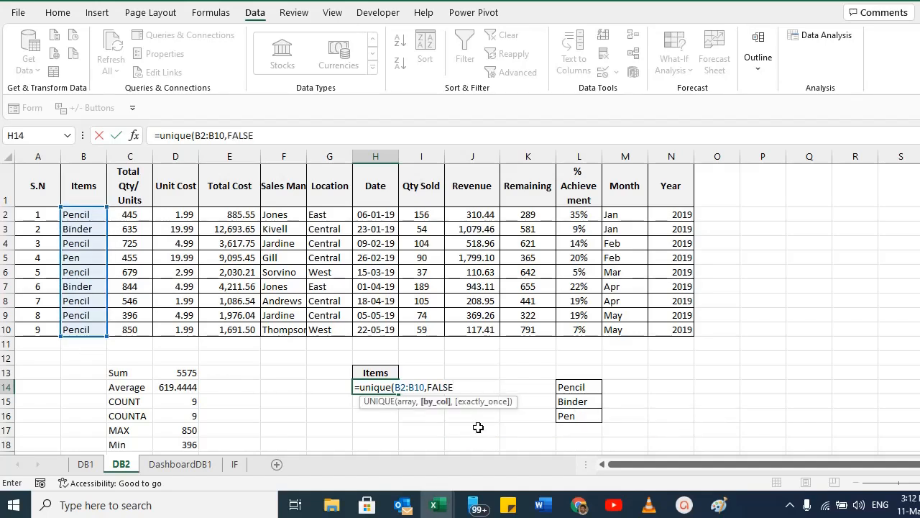
{"action": "type", "text": ")"}
{"action": "key", "text": "Return"}
Examine the spilled UNIQUE results in H14:H16 alongside the item list in column L.
{"action": "left_click_drag", "start_coordinate": [380, 388], "coordinate": [376, 415]}
{"action": "scroll", "coordinate": [478, 411], "scroll_direction": "down", "scroll_amount": 1}
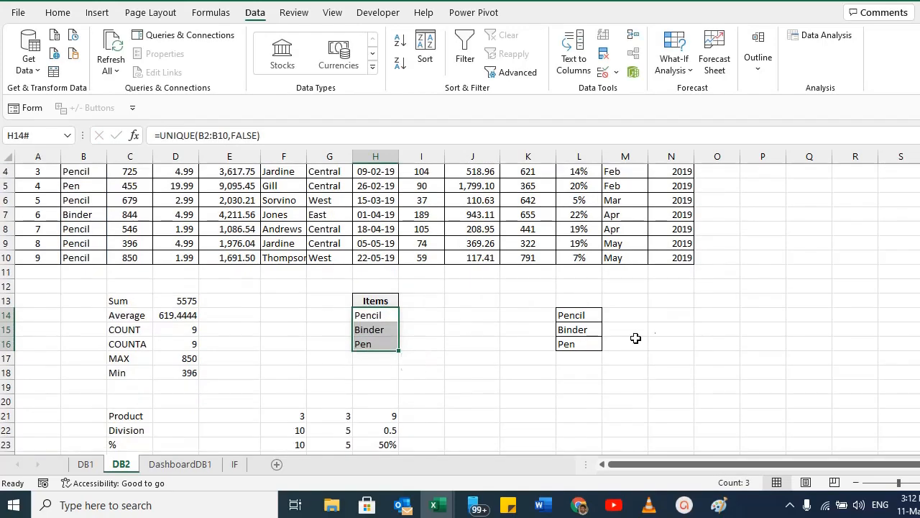
{"action": "left_click_drag", "start_coordinate": [568, 313], "coordinate": [575, 343]}
{"action": "left_click", "coordinate": [375, 314]}
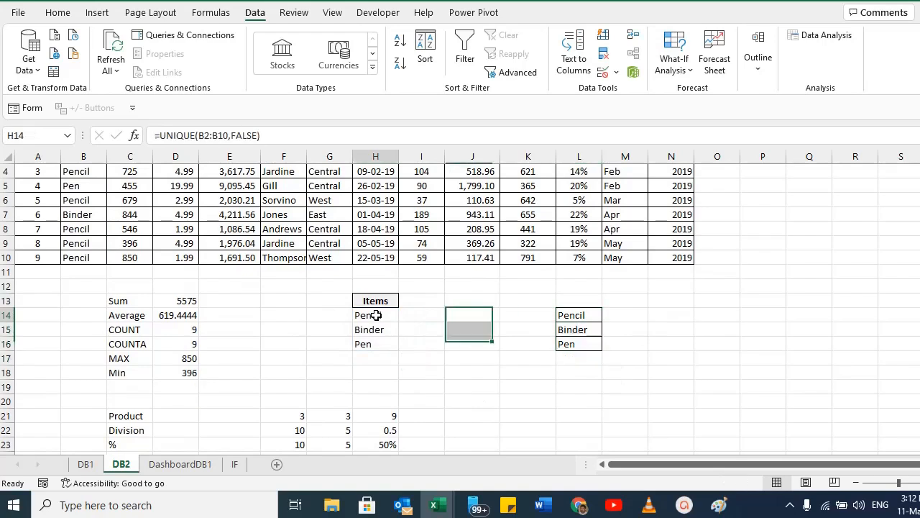
{"action": "left_click_drag", "start_coordinate": [375, 315], "coordinate": [374, 348]}
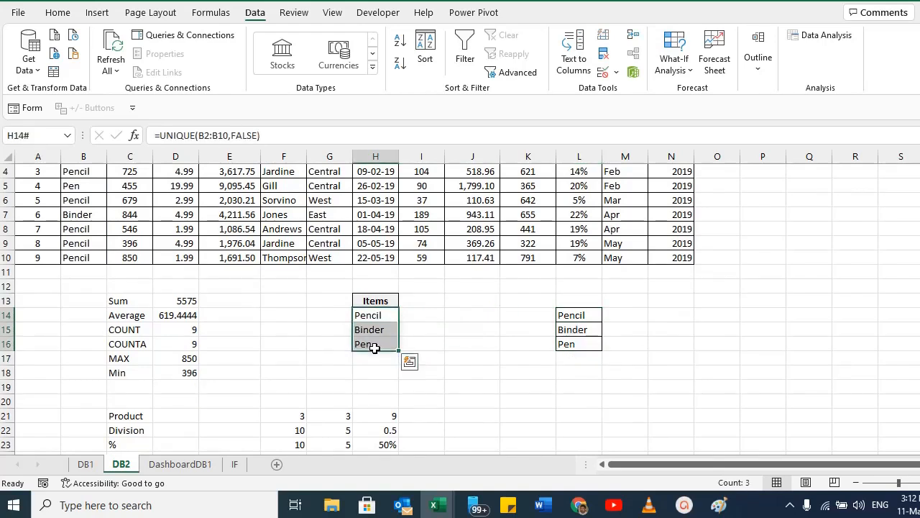
{"action": "left_click_drag", "start_coordinate": [6, 269], "coordinate": [8, 270]}
{"action": "left_click", "coordinate": [6, 258]}
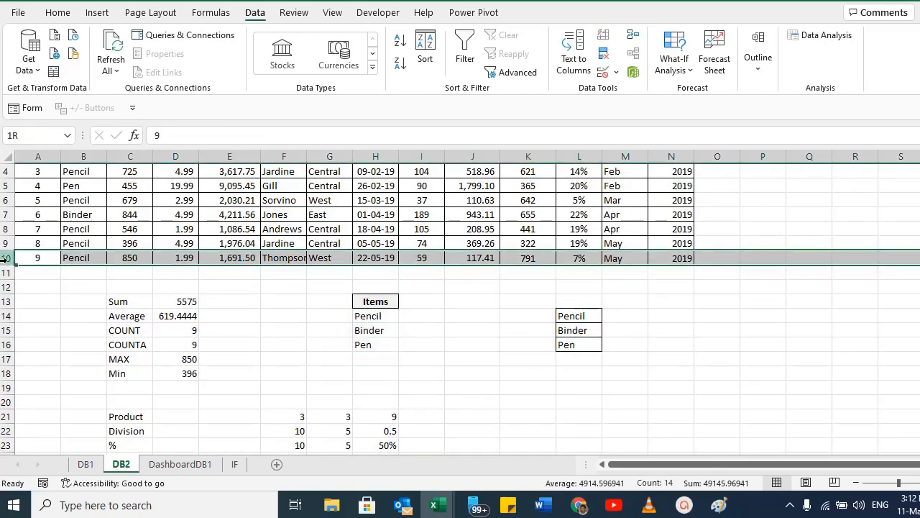
{"action": "left_click", "coordinate": [373, 317]}
{"action": "left_click_drag", "start_coordinate": [374, 329], "coordinate": [374, 337]}
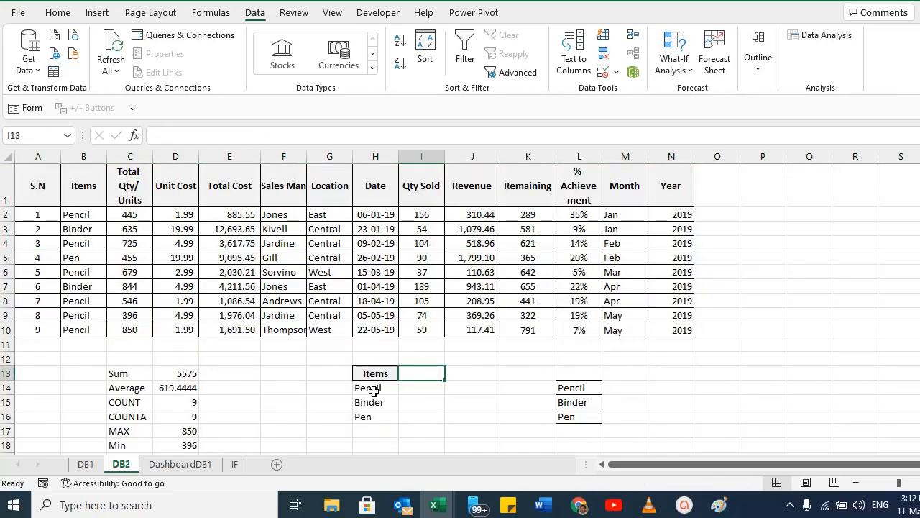
{"action": "left_click_drag", "start_coordinate": [373, 391], "coordinate": [363, 416]}
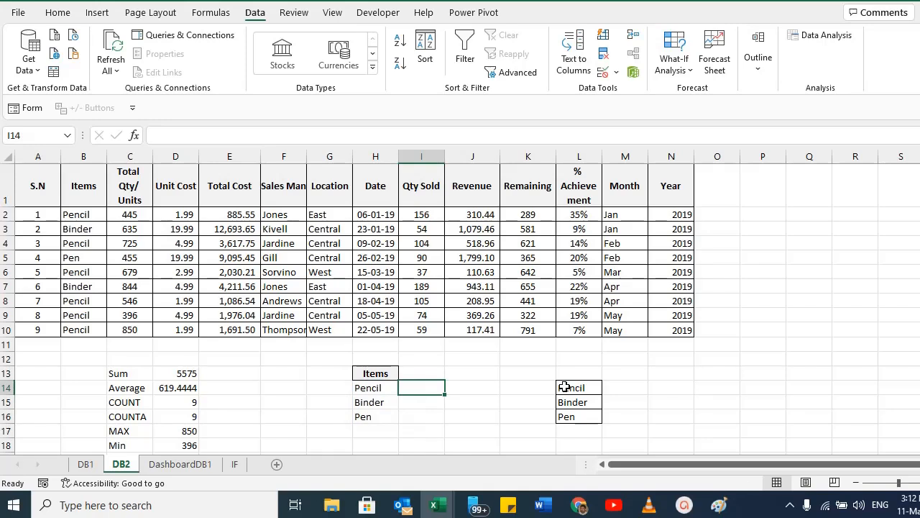
Add the headers Total, Count and Average in I13:K13 beside the Items header.
{"action": "left_click", "coordinate": [429, 374]}
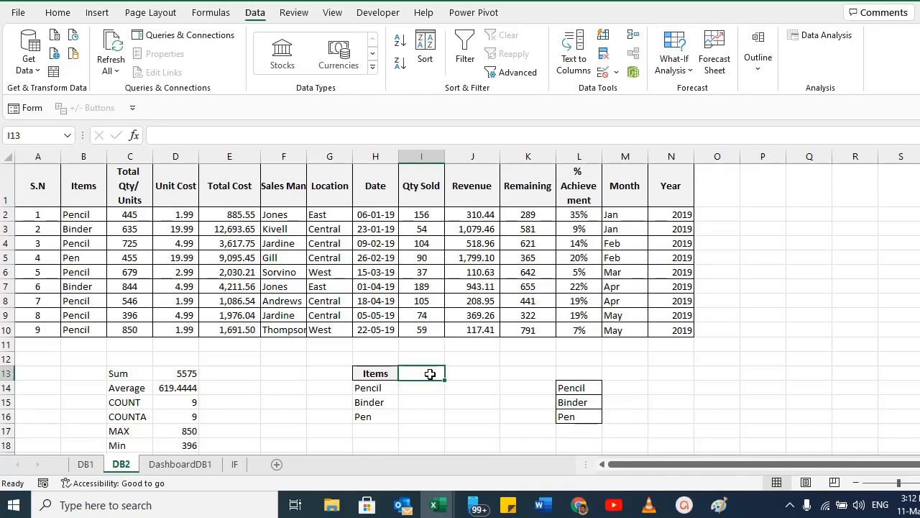
{"action": "type", "text": "SUM"}
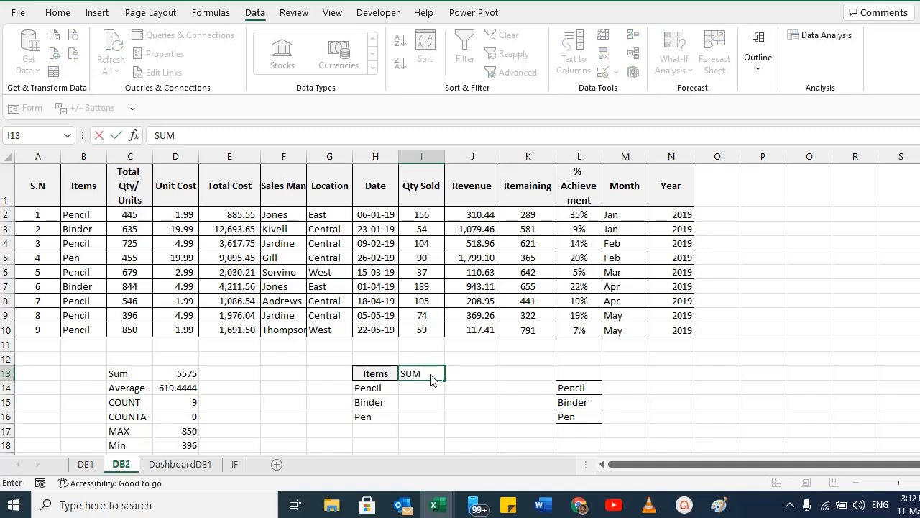
{"action": "key", "text": "BackSpace"}
{"action": "key", "text": "BackSpace"}
{"action": "key", "text": "BackSpace"}
{"action": "type", "text": "Total"}
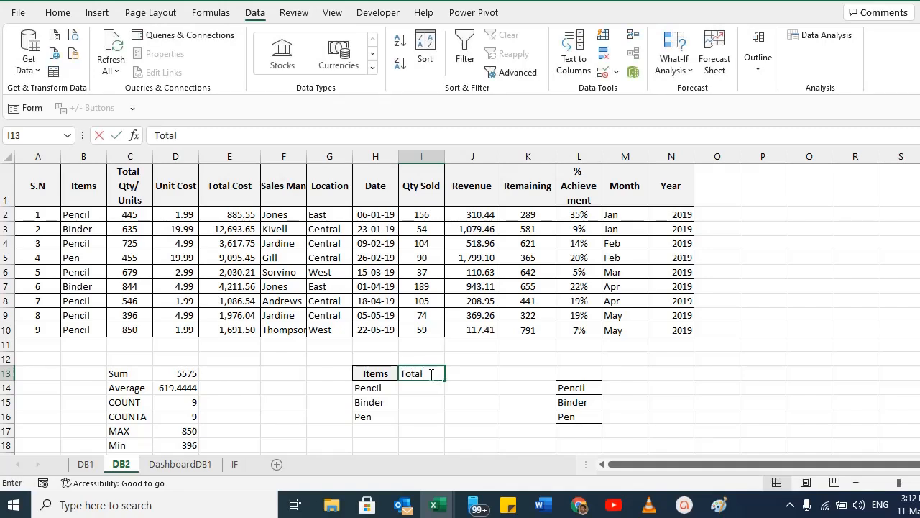
{"action": "key", "text": "Tab"}
{"action": "type", "text": "Count"}
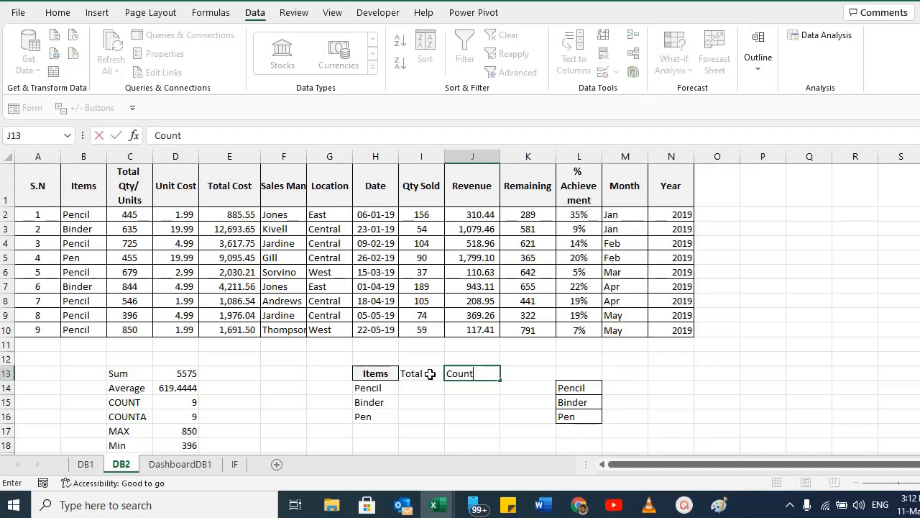
{"action": "key", "text": "Tab"}
{"action": "type", "text": "Average"}
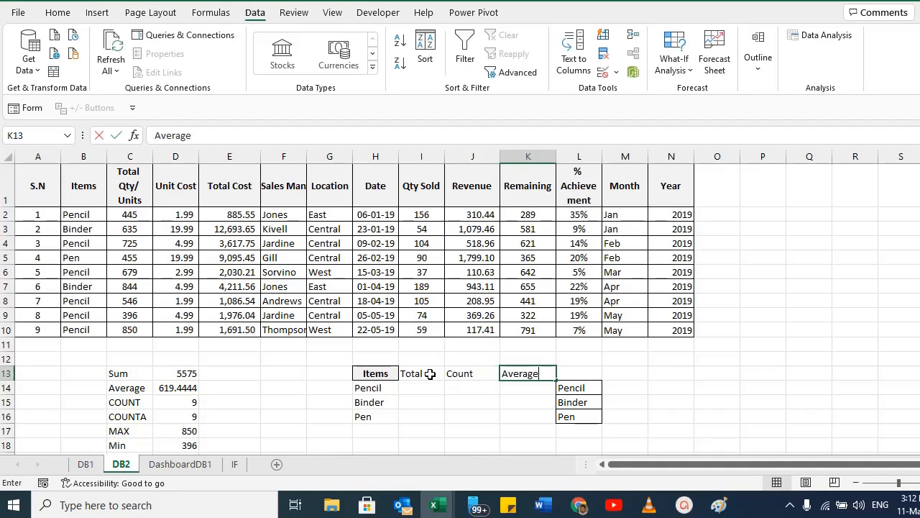
{"action": "key", "text": "Return"}
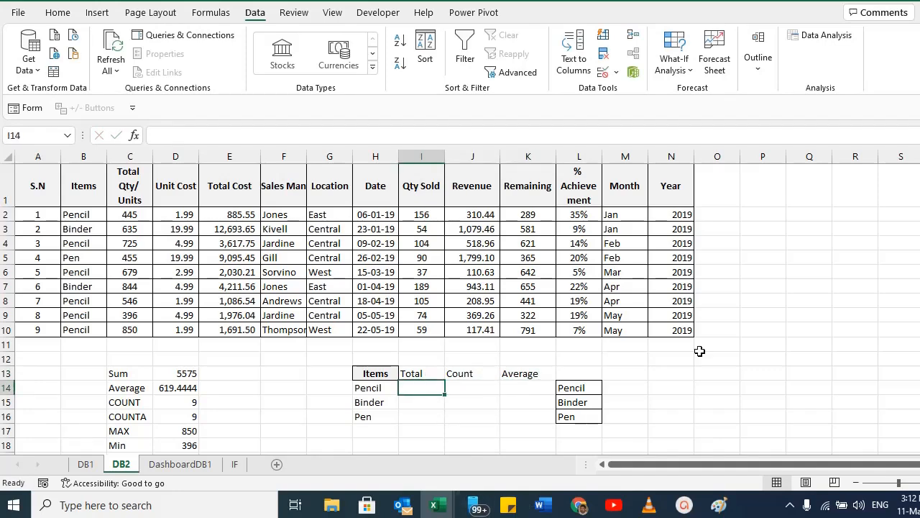
Enter a SUMIFS formula in I14 summing C2:C10 where B2:B10 matches the item in H14.
{"action": "type", "text": "=SUMIFS"}
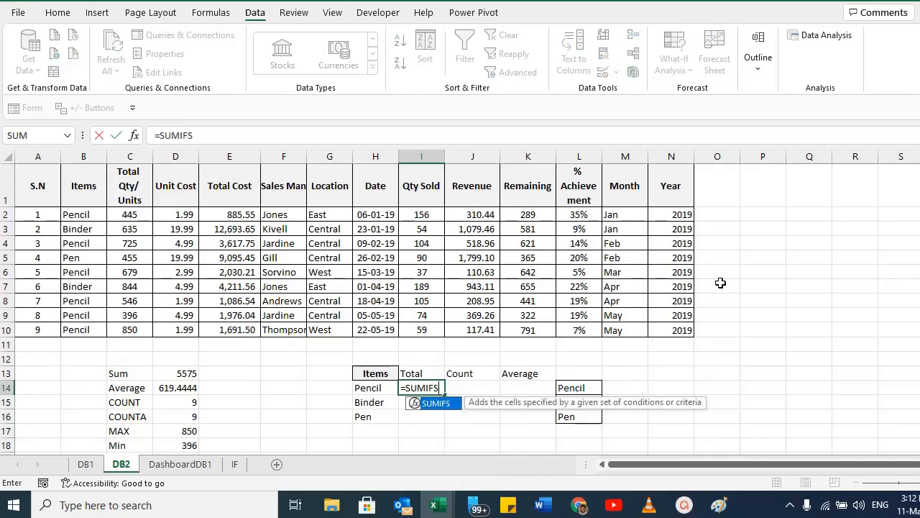
{"action": "type", "text": "("}
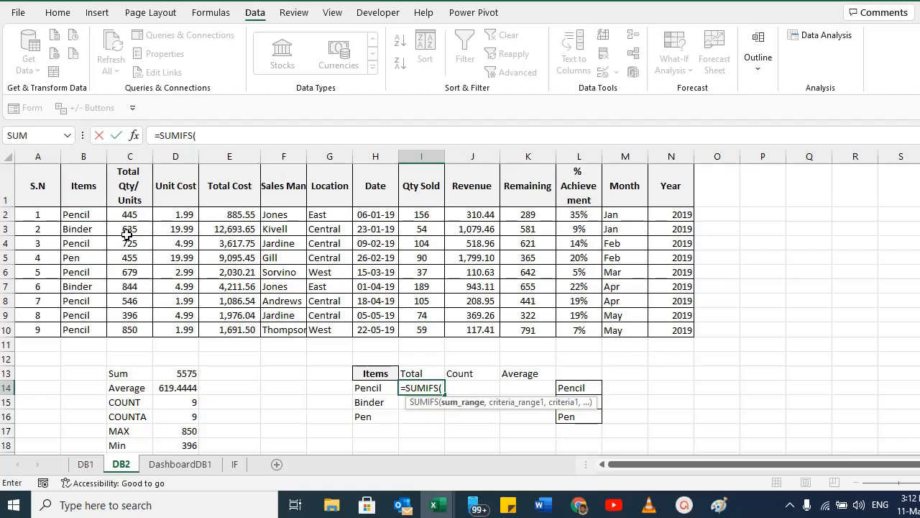
{"action": "left_click_drag", "start_coordinate": [127, 216], "coordinate": [127, 327]}
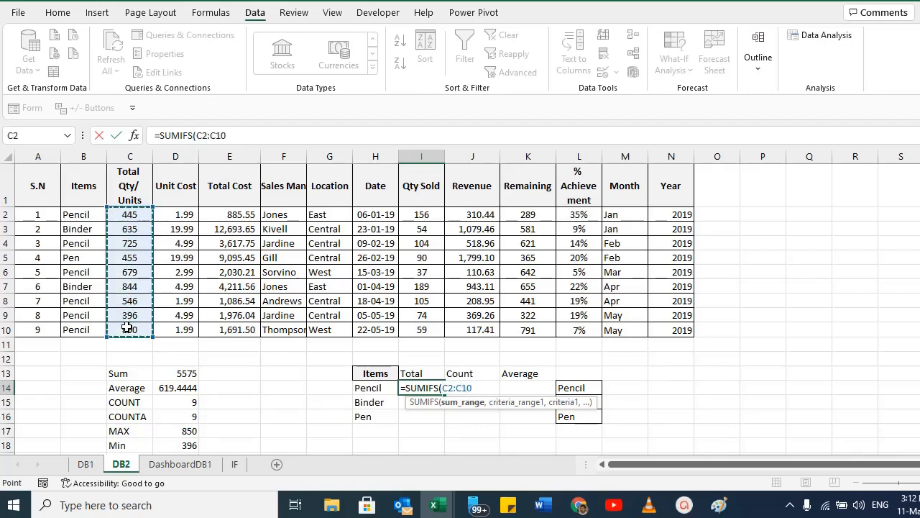
{"action": "type", "text": ","}
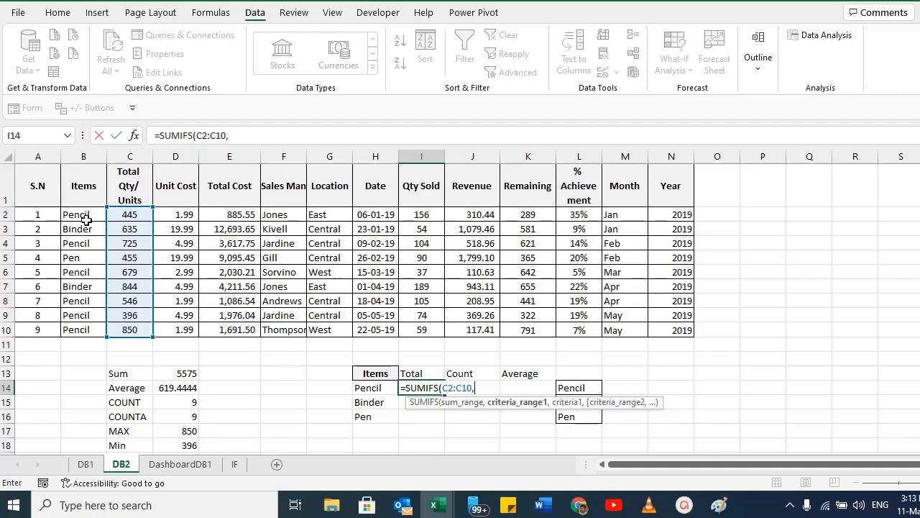
{"action": "left_click_drag", "start_coordinate": [81, 216], "coordinate": [81, 324]}
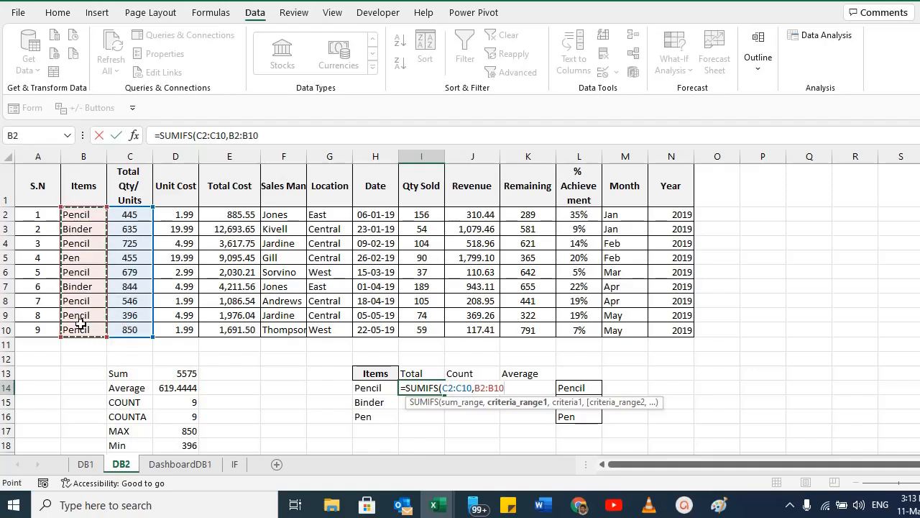
{"action": "type", "text": ","}
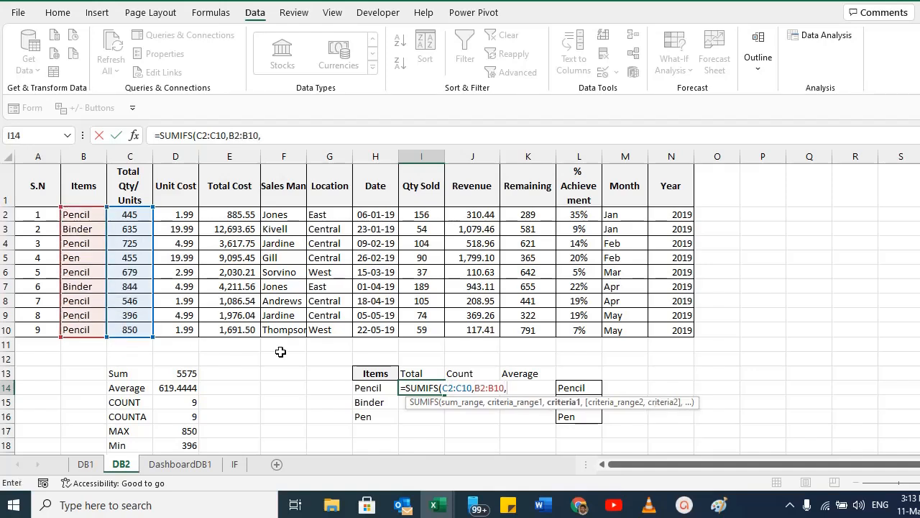
{"action": "left_click", "coordinate": [367, 387]}
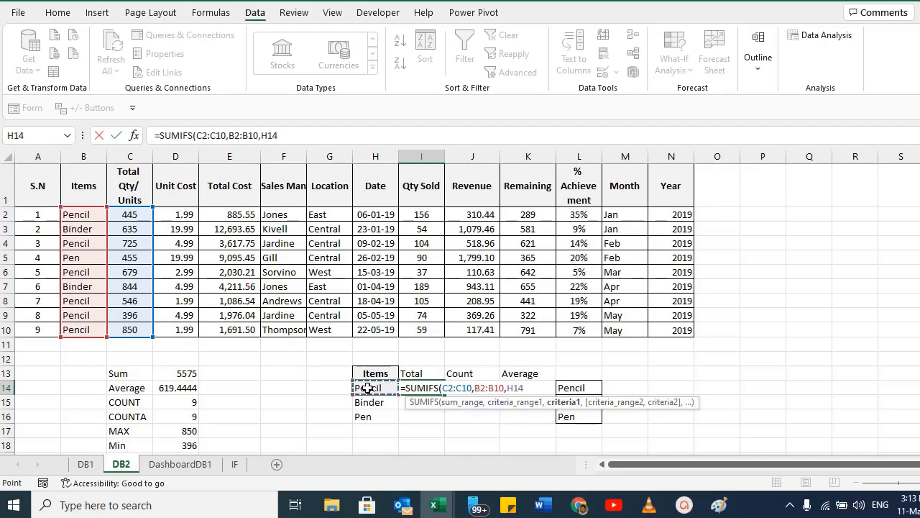
{"action": "key", "text": "Return"}
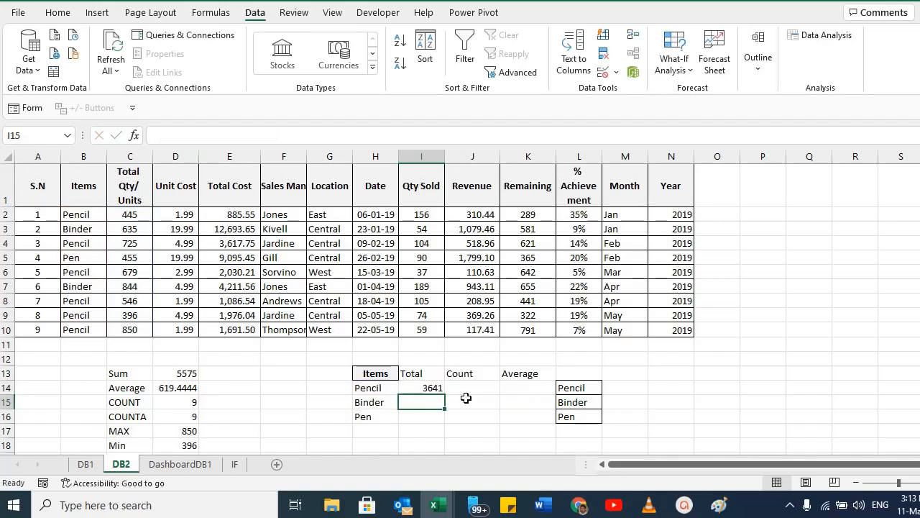
Inspect the formulas and values in the Items and Total cells of the new summary table.
{"action": "left_click", "coordinate": [363, 392]}
{"action": "left_click", "coordinate": [431, 389]}
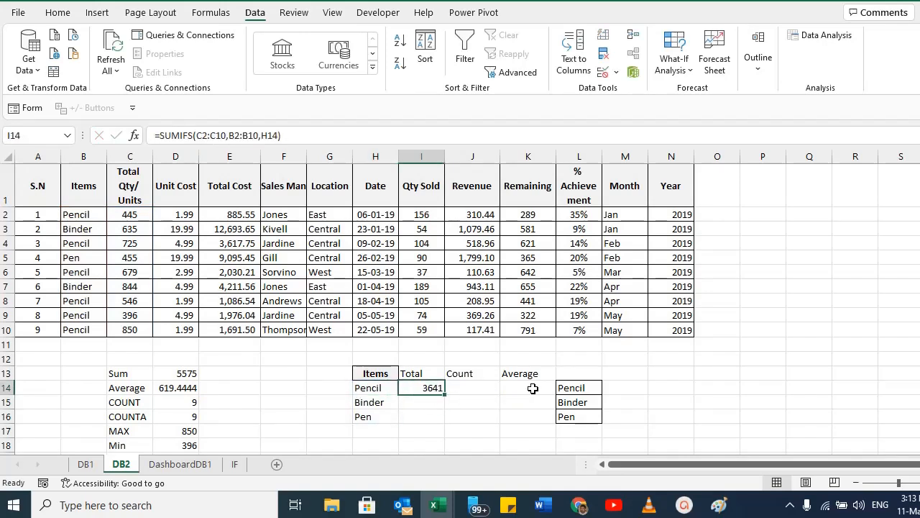
{"action": "left_click", "coordinate": [114, 385]}
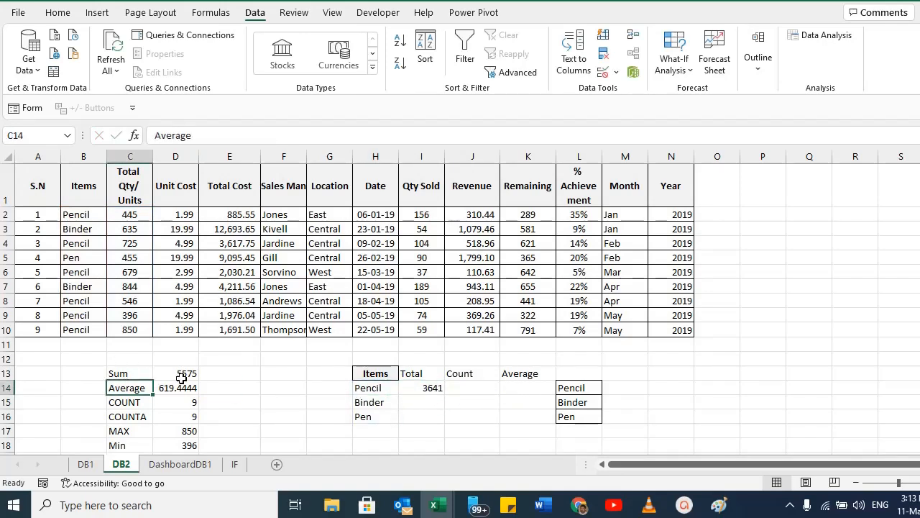
{"action": "left_click", "coordinate": [176, 375]}
{"action": "left_click", "coordinate": [437, 389]}
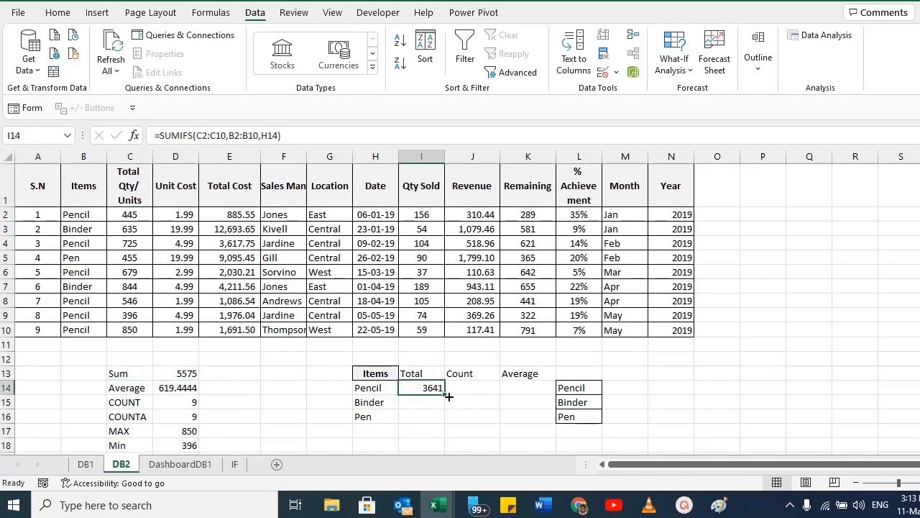
{"action": "left_click", "coordinate": [377, 391]}
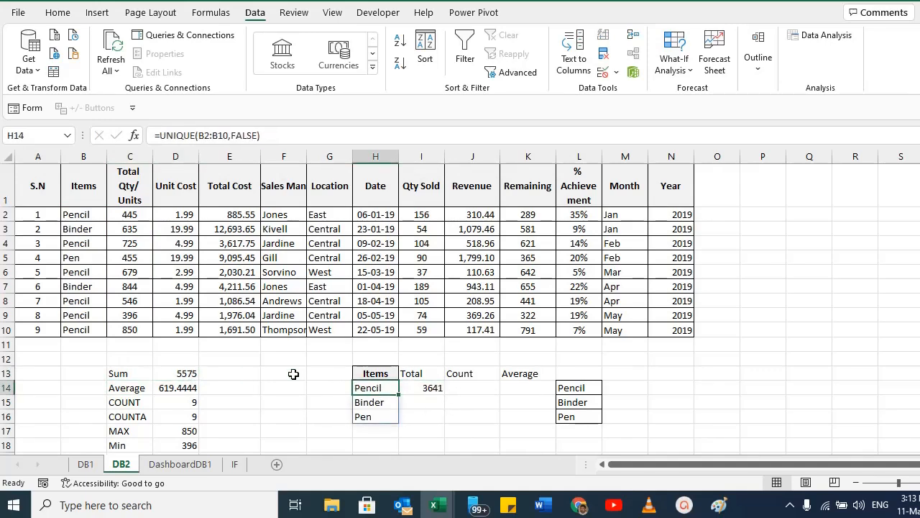
{"action": "left_click", "coordinate": [431, 388]}
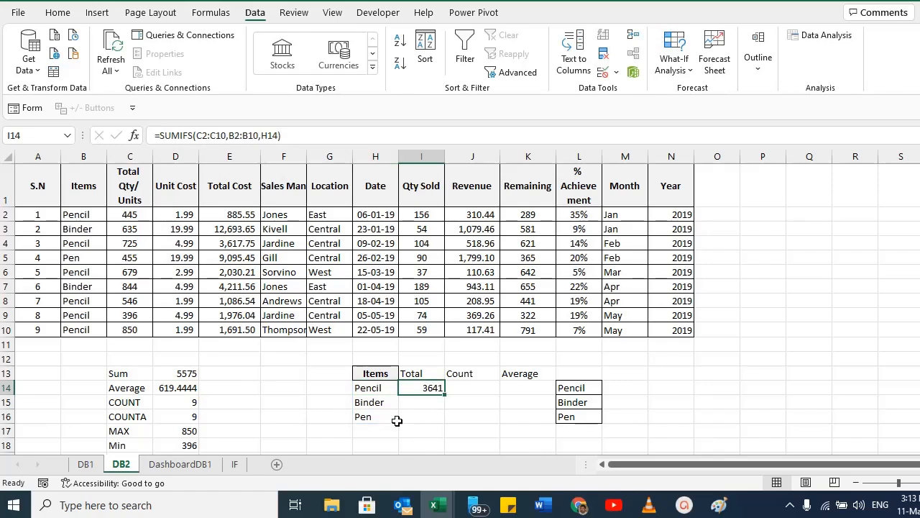
{"action": "left_click", "coordinate": [355, 403]}
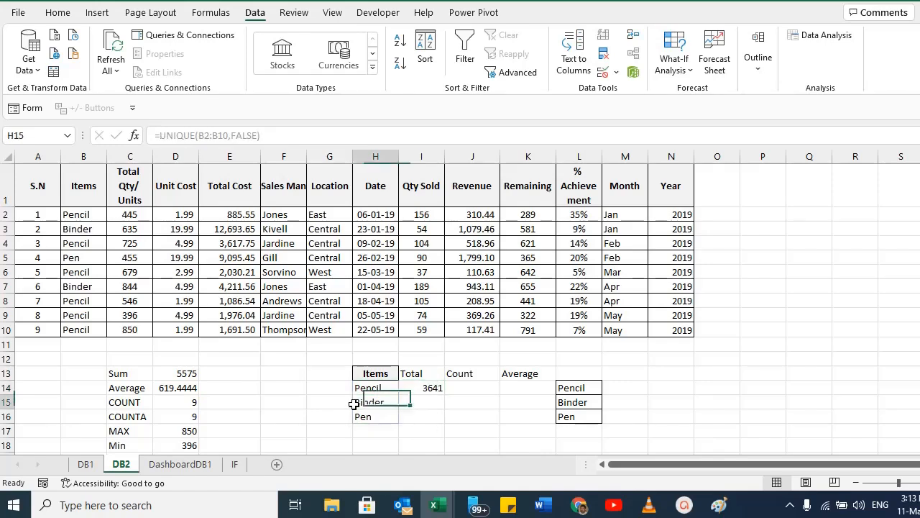
{"action": "left_click", "coordinate": [433, 407]}
{"action": "left_click", "coordinate": [383, 412]}
{"action": "left_click", "coordinate": [435, 419]}
Open the SUMIFS formula in I14 for editing and review its ranges.
{"action": "double_click", "coordinate": [425, 387]}
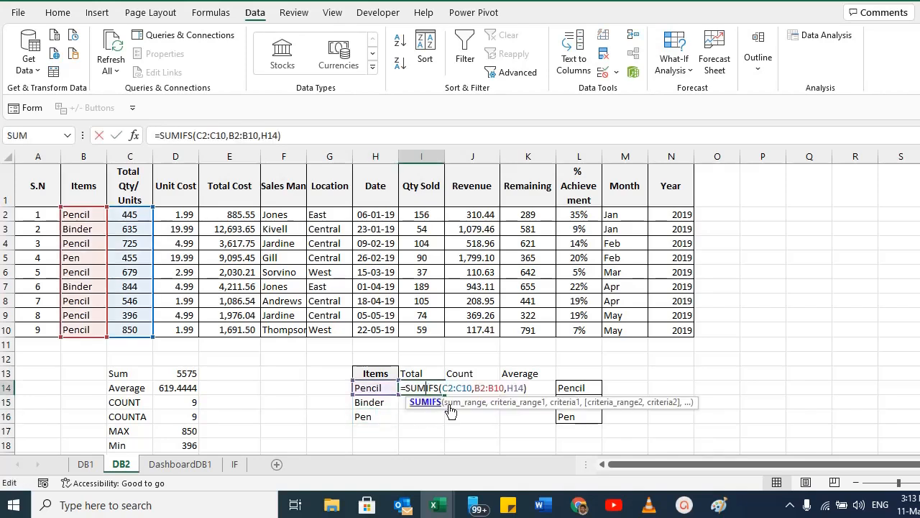
{"action": "left_click_drag", "start_coordinate": [442, 388], "coordinate": [501, 388]}
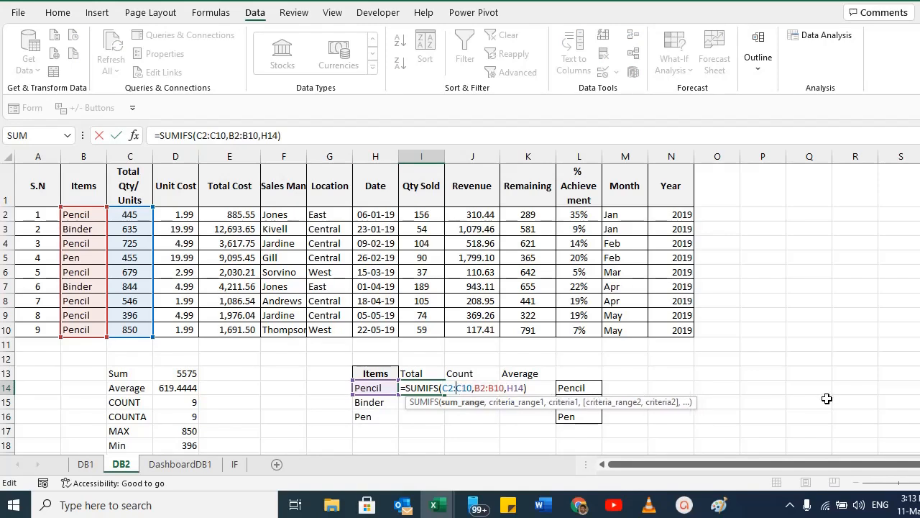
{"action": "key", "text": "Return"}
{"action": "key", "text": "Up"}
{"action": "key", "text": "F2"}
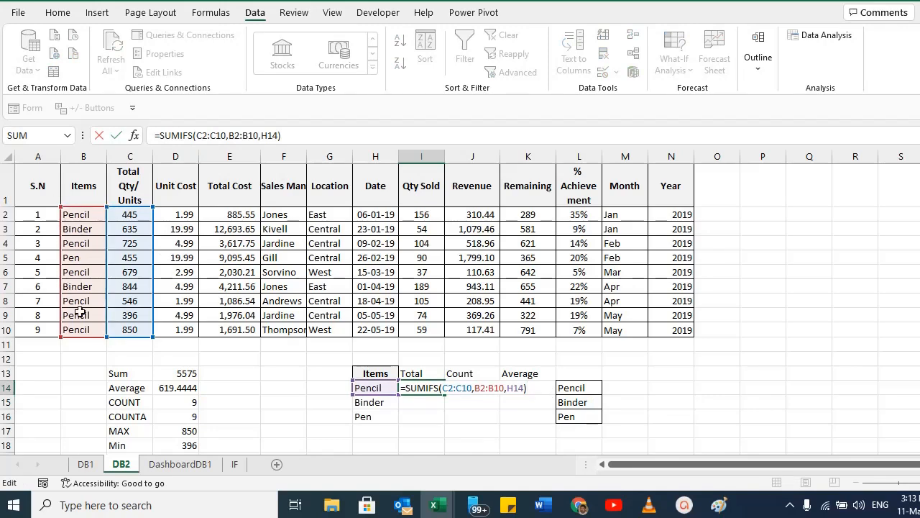
{"action": "key", "text": "Escape"}
Try copying the I14 formula into I15, check its shifted references, and clear I15 again.
{"action": "key", "text": "ctrl+c"}
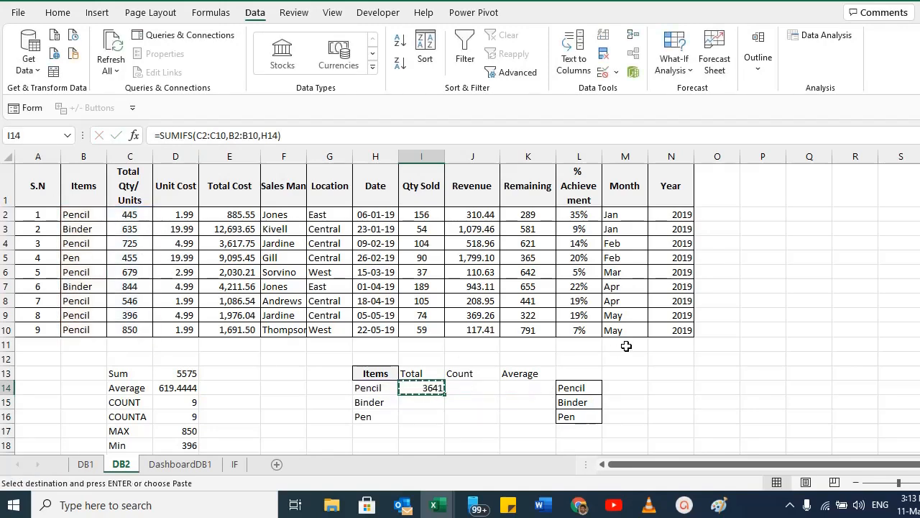
{"action": "key", "text": "Down"}
{"action": "key", "text": "ctrl+v"}
{"action": "key", "text": "F2"}
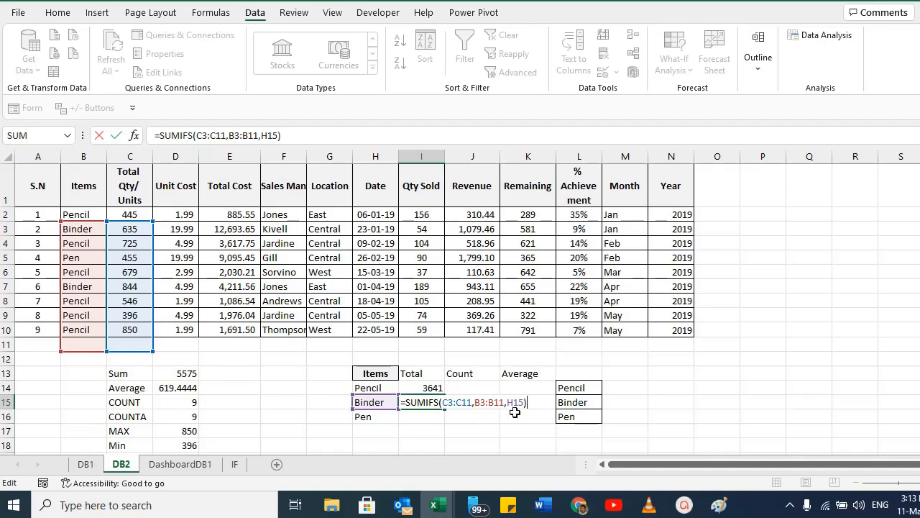
{"action": "key", "text": "Escape"}
{"action": "left_click", "coordinate": [436, 387]}
{"action": "key", "text": "F2"}
{"action": "key", "text": "Escape"}
{"action": "key", "text": "Down"}
{"action": "key", "text": "Delete"}
{"action": "key", "text": "Up"}
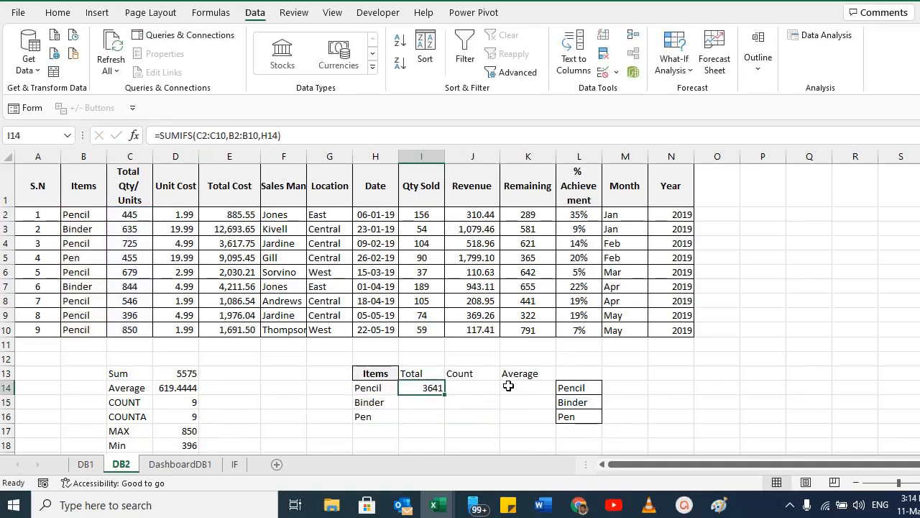
Make the sum range and criteria range in the I14 SUMIFS formula absolute references.
{"action": "key", "text": "F2"}
{"action": "left_click_drag", "start_coordinate": [443, 392], "coordinate": [464, 393]}
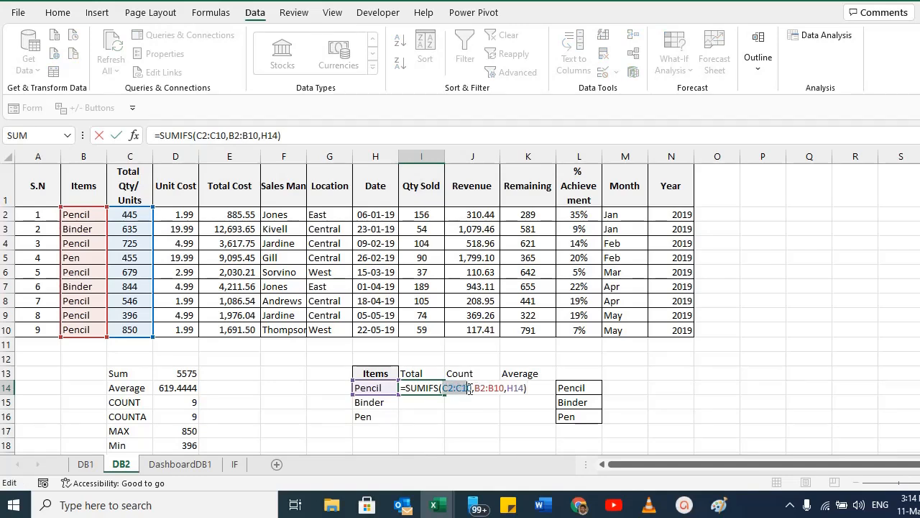
{"action": "left_click", "coordinate": [476, 388]}
{"action": "left_click", "coordinate": [524, 387]}
{"action": "left_click_drag", "start_coordinate": [443, 388], "coordinate": [472, 389]}
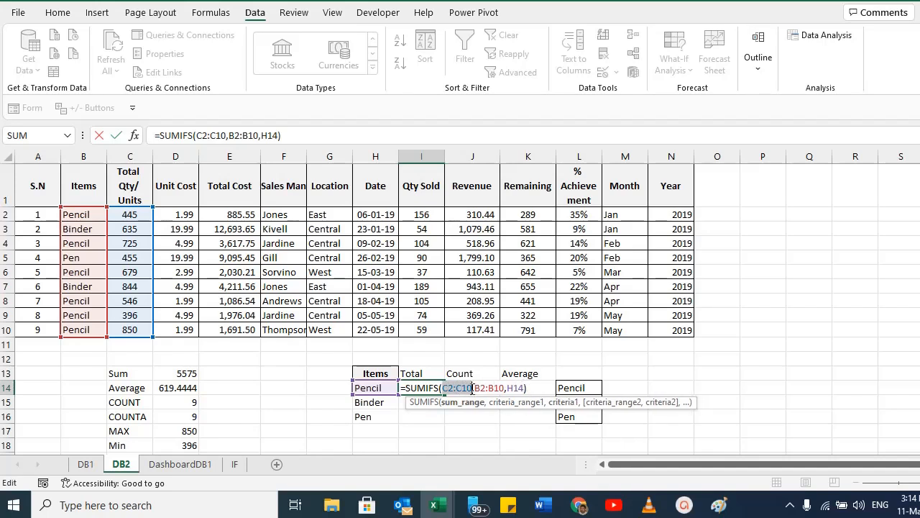
{"action": "key", "text": "F4"}
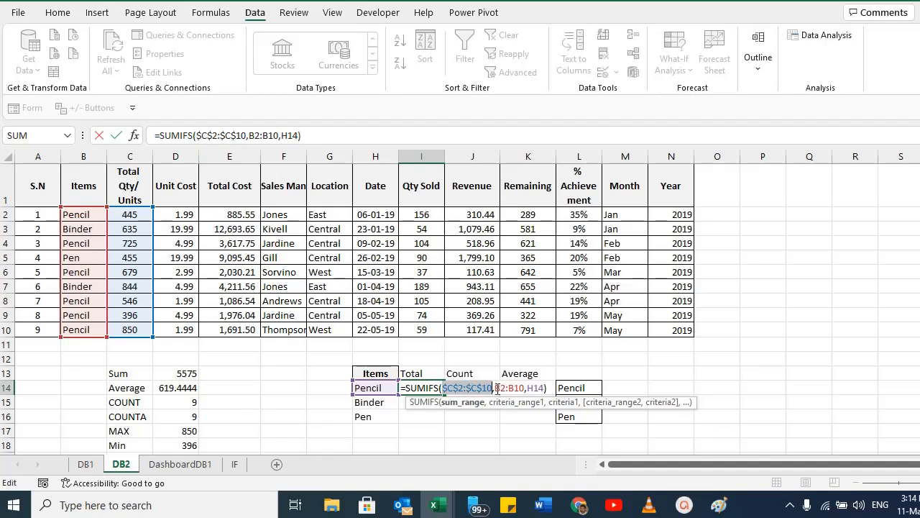
{"action": "left_click_drag", "start_coordinate": [494, 388], "coordinate": [520, 388]}
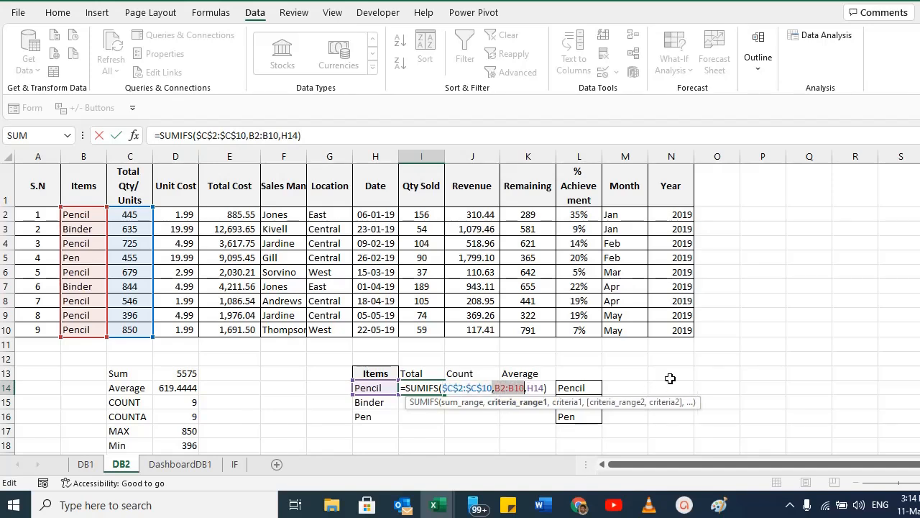
{"action": "key", "text": "F4"}
{"action": "key", "text": "F4"}
{"action": "left_click", "coordinate": [536, 388]}
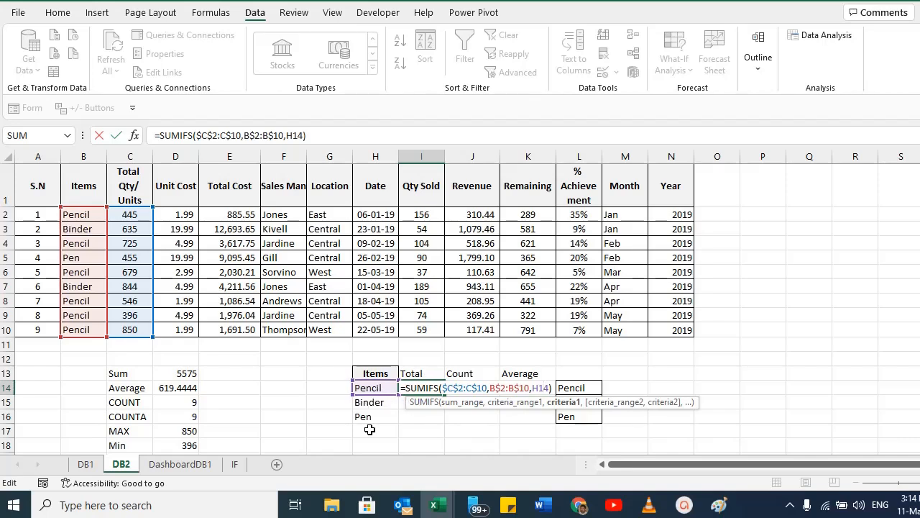
{"action": "key", "text": "ctrl+Return"}
Copy the I14 SUMIFS formula down into I15 and I16.
{"action": "key", "text": "ctrl+c"}
{"action": "key", "text": "Down"}
{"action": "key", "text": "ctrl+v"}
{"action": "key", "text": "Down"}
{"action": "key", "text": "ctrl+v"}
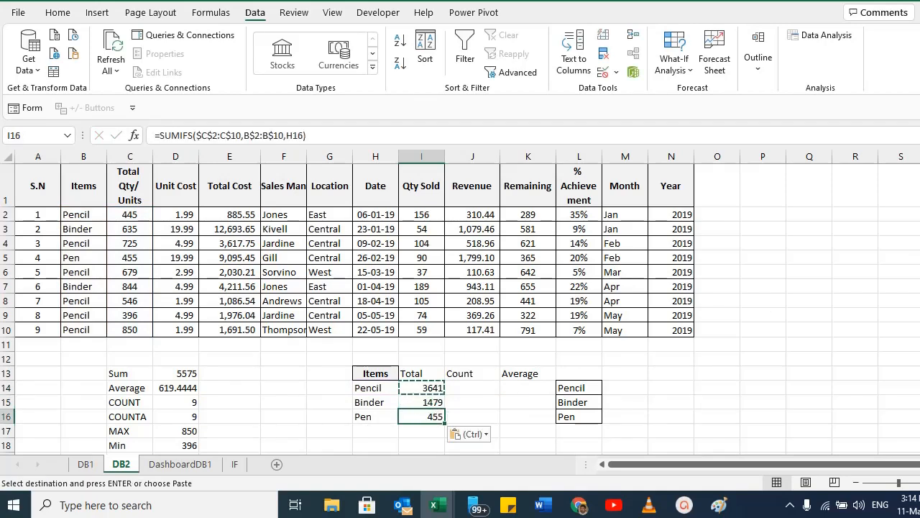
Enter a SUM formula in I17 totalling I14:I16.
{"action": "key", "text": "Down"}
{"action": "type", "text": "=sum("}
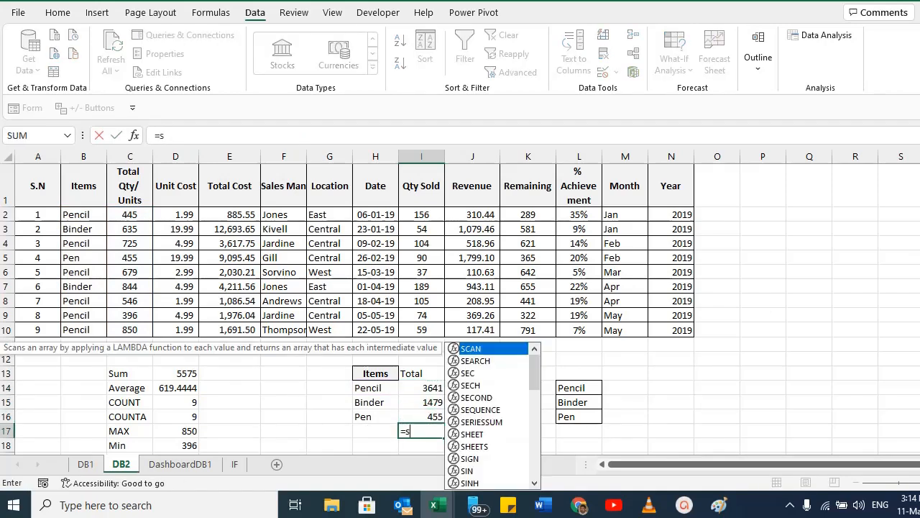
{"action": "key", "text": "Up"}
{"action": "key", "text": "shift+Up"}
{"action": "key", "text": "shift+Up"}
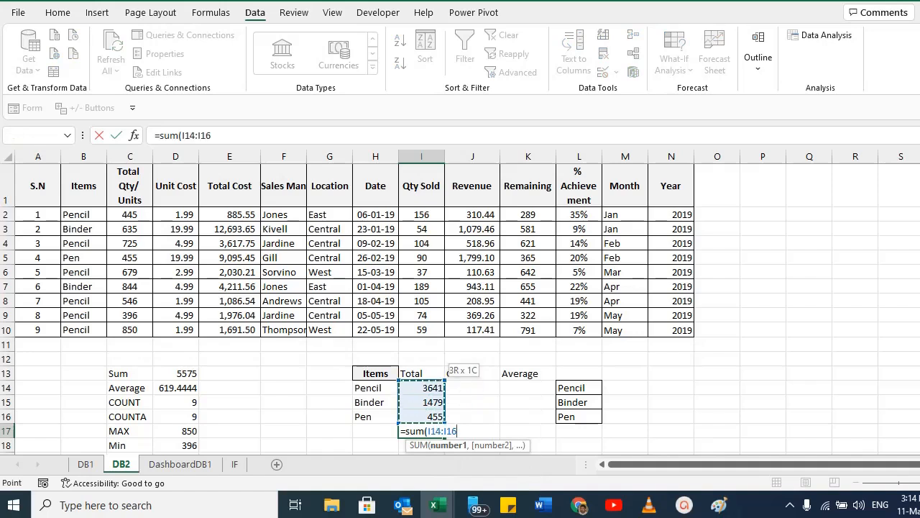
{"action": "key", "text": "Return"}
{"action": "key", "text": "Up"}
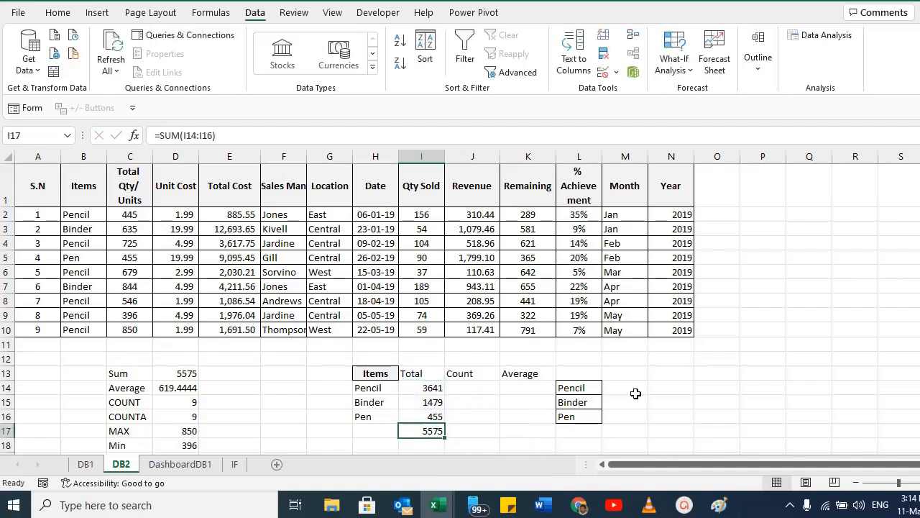
Compare the new total with the earlier Sum cell and review the Total and Items cells.
{"action": "left_click", "coordinate": [177, 374]}
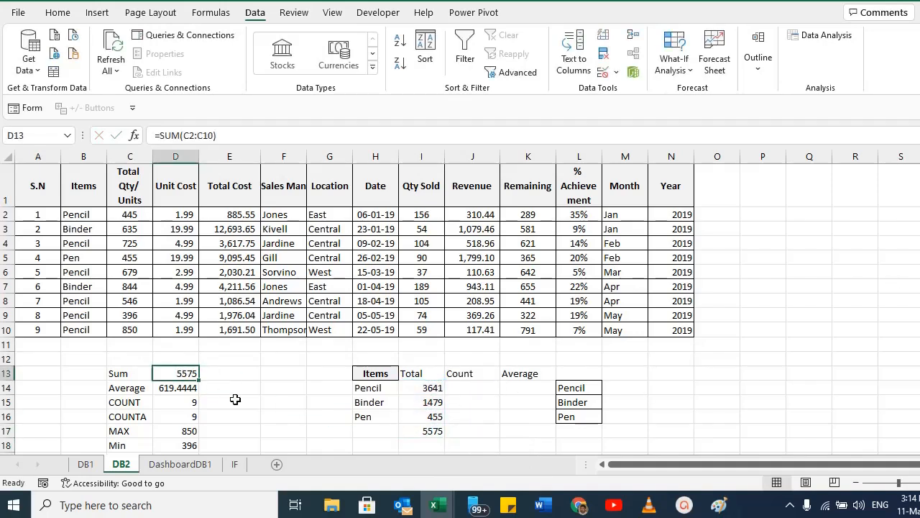
{"action": "left_click", "coordinate": [429, 432], "text": "ctrl"}
{"action": "left_click", "coordinate": [421, 388]}
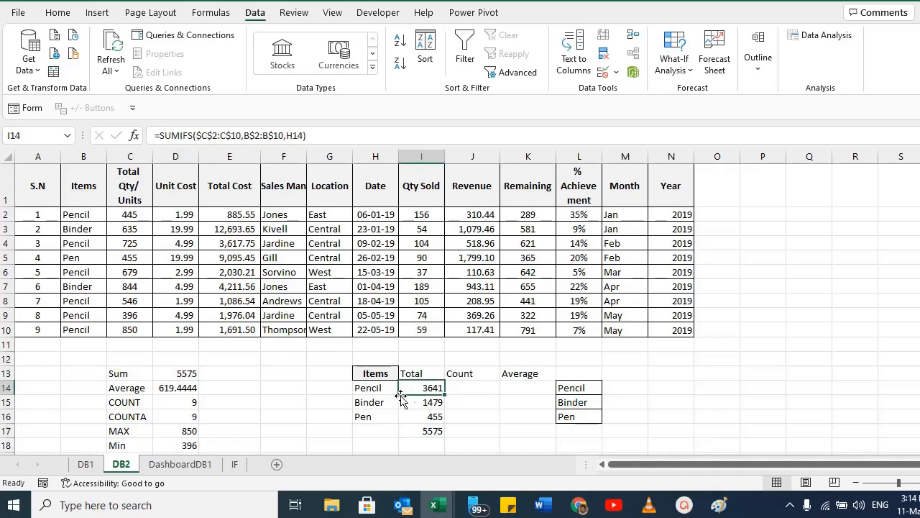
{"action": "left_click", "coordinate": [432, 402]}
{"action": "left_click", "coordinate": [435, 418]}
{"action": "left_click", "coordinate": [427, 391]}
{"action": "left_click", "coordinate": [471, 390]}
{"action": "left_click_drag", "start_coordinate": [374, 389], "coordinate": [372, 417]}
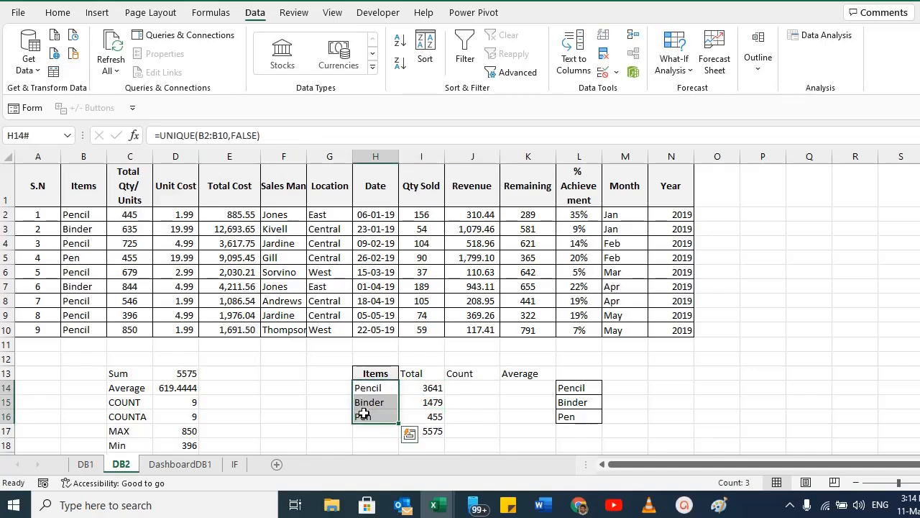
Enter a COUNTIFS formula in J14 counting B2:B10 entries that match H14.
{"action": "left_click", "coordinate": [475, 391]}
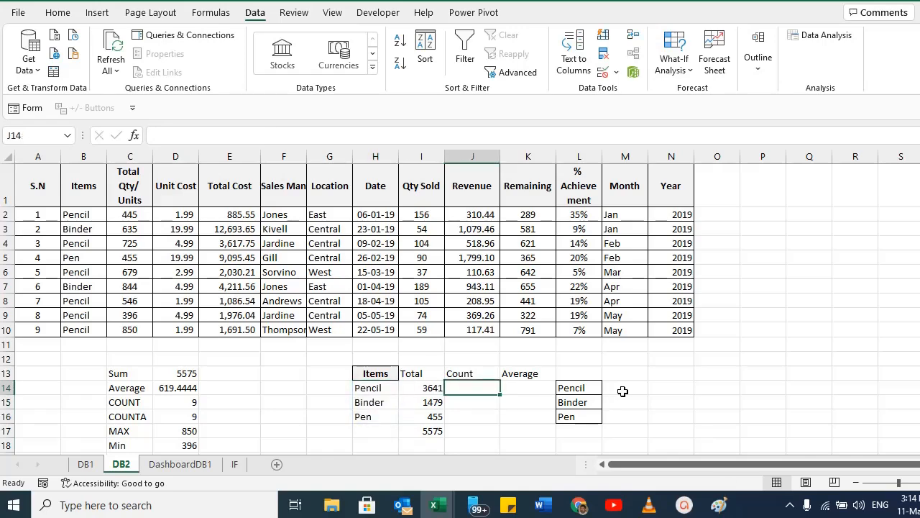
{"action": "type", "text": "=COUNTIFs"}
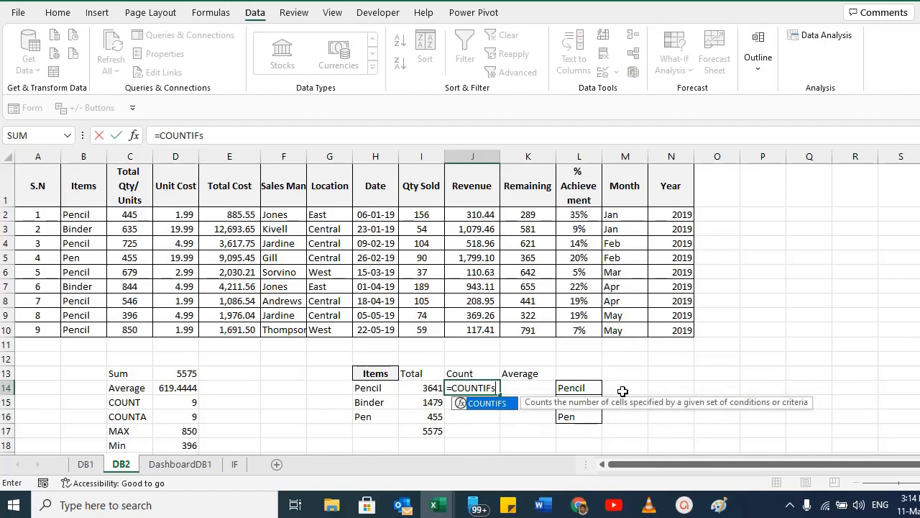
{"action": "type", "text": "("}
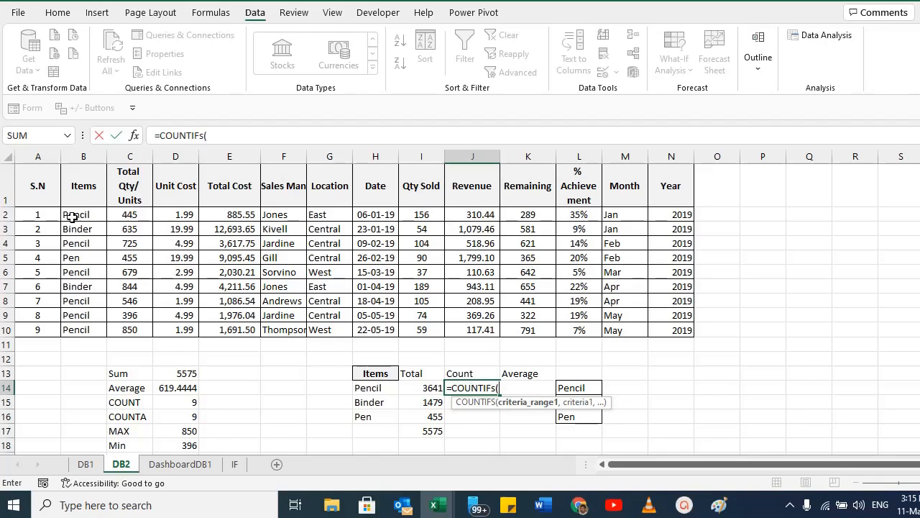
{"action": "left_click_drag", "start_coordinate": [72, 215], "coordinate": [80, 325]}
{"action": "type", "text": ","}
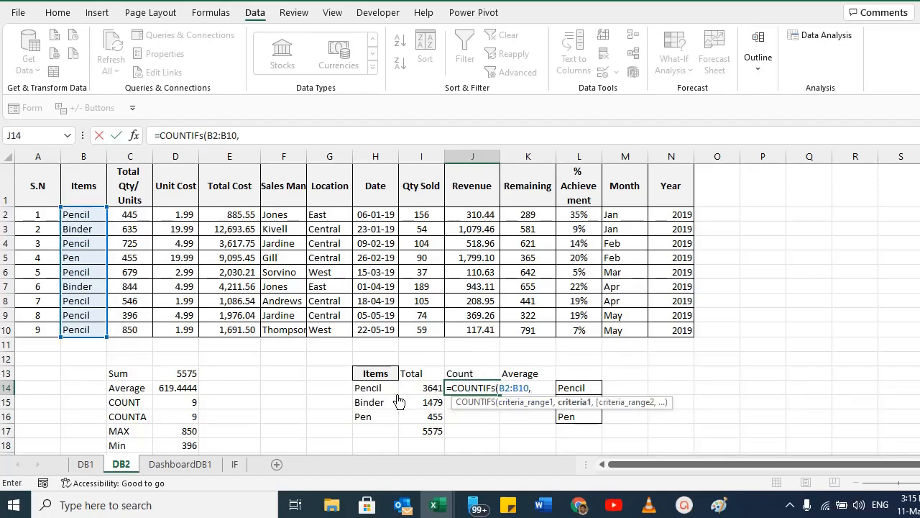
{"action": "left_click", "coordinate": [373, 390]}
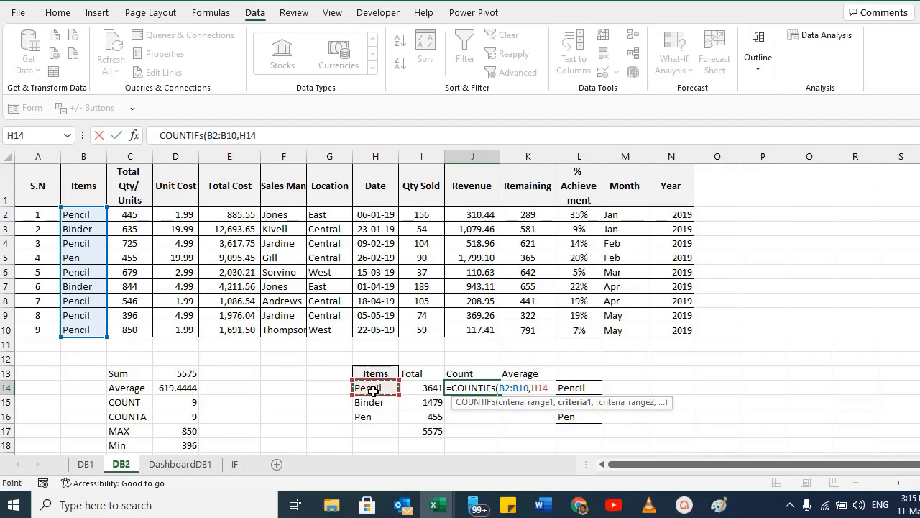
{"action": "type", "text": ")"}
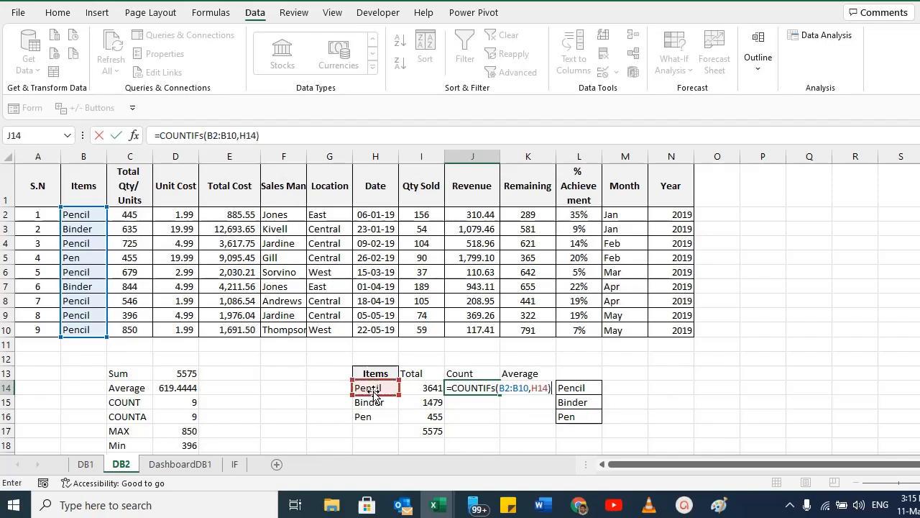
{"action": "key", "text": "Return"}
Try making the COUNTIFS criteria range in J14 absolute.
{"action": "key", "text": "Up"}
{"action": "key", "text": "F2"}
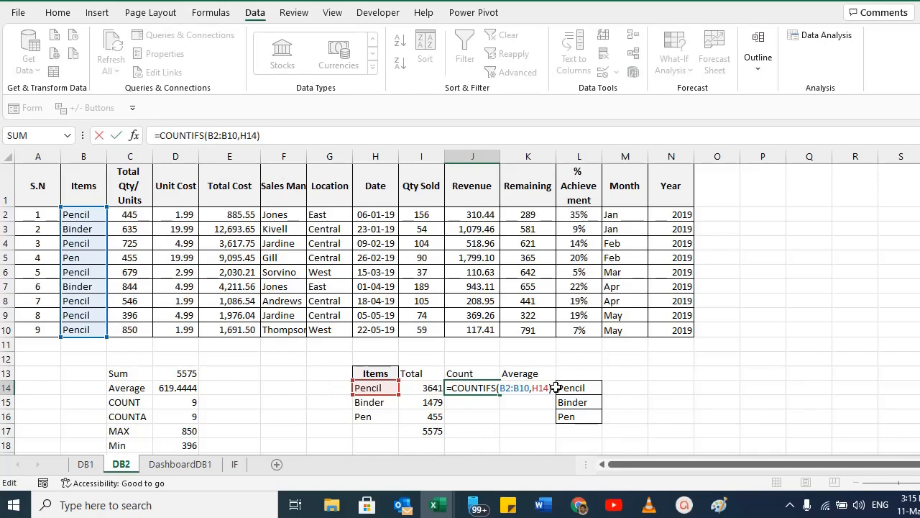
{"action": "left_click_drag", "start_coordinate": [501, 392], "coordinate": [528, 393]}
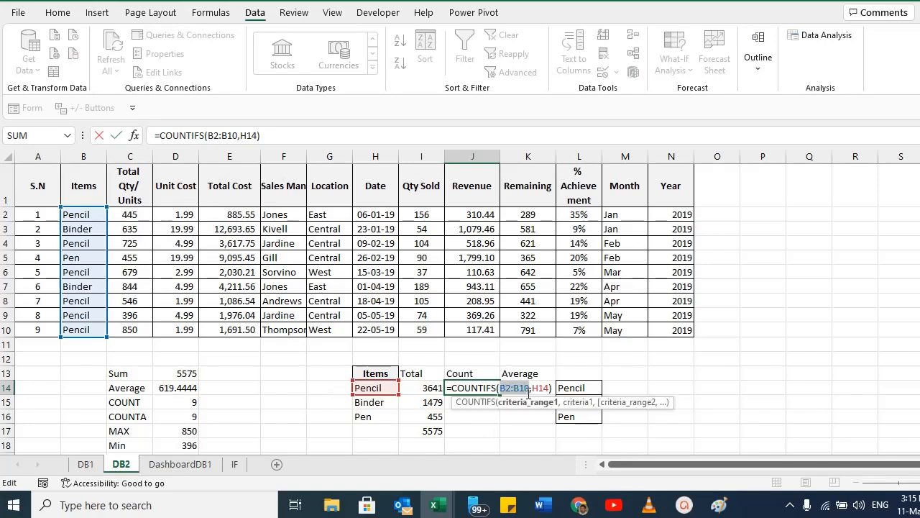
{"action": "key", "text": "F4"}
{"action": "key", "text": "Return"}
{"action": "key", "text": "Up"}
{"action": "key", "text": "F2"}
{"action": "key", "text": "Escape"}
Re-enter the J14 formula as COUNTIFS with criteria range $B$2:$B$10 and criteria H14.
{"action": "type", "text": "="}
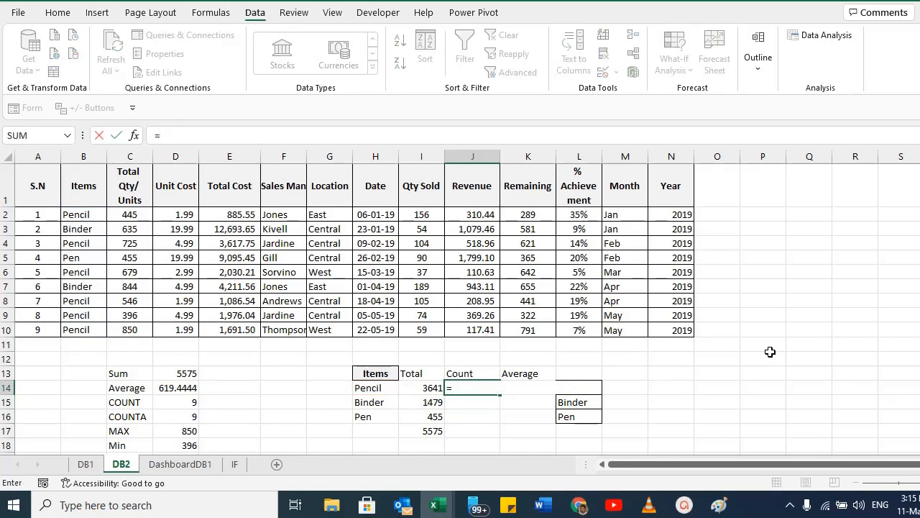
{"action": "type", "text": "COUNTIF"}
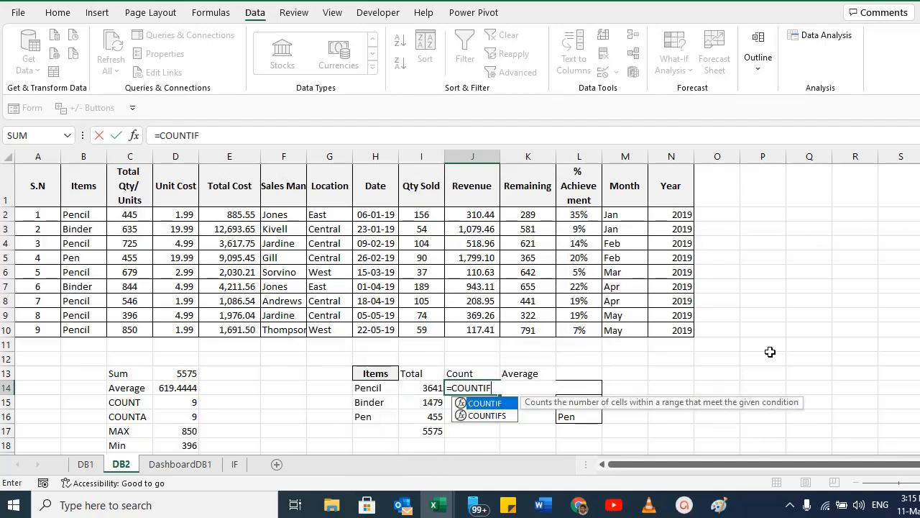
{"action": "type", "text": "s("}
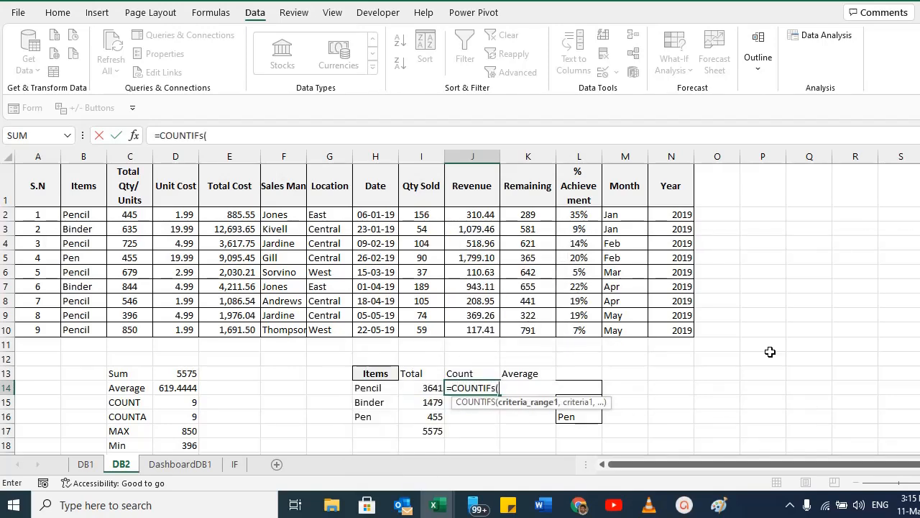
{"action": "left_click_drag", "start_coordinate": [83, 215], "coordinate": [87, 325]}
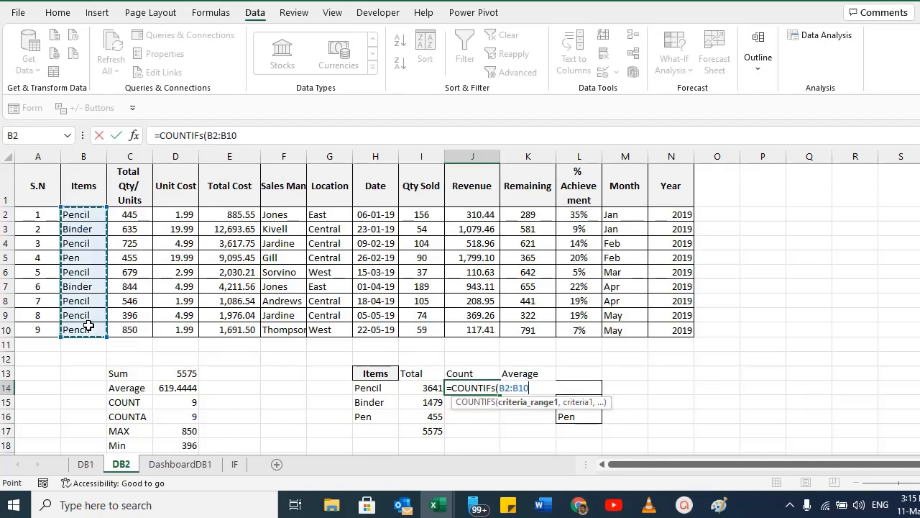
{"action": "key", "text": "F4"}
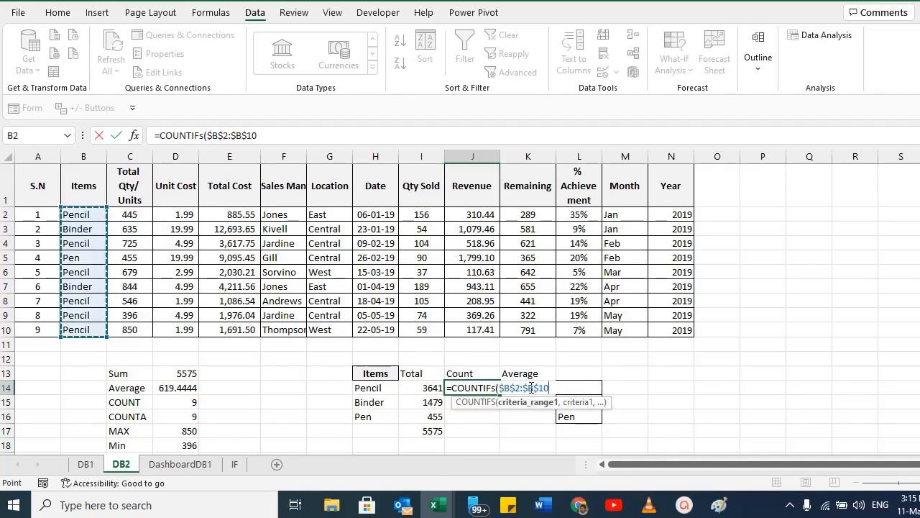
{"action": "type", "text": ","}
{"action": "left_click", "coordinate": [366, 388]}
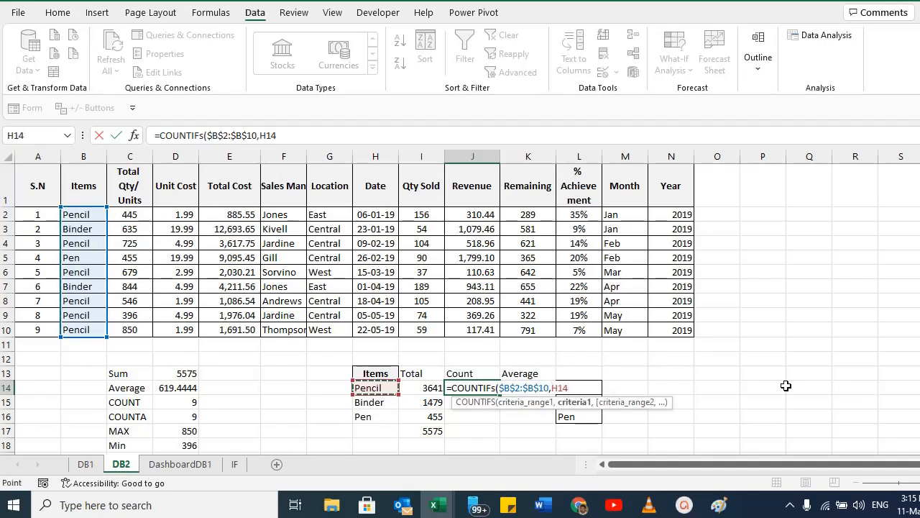
{"action": "type", "text": ")"}
{"action": "key", "text": "Return"}
Check the J14 COUNTIFS formula and its result against the item cells.
{"action": "key", "text": "Up"}
{"action": "key", "text": "F2"}
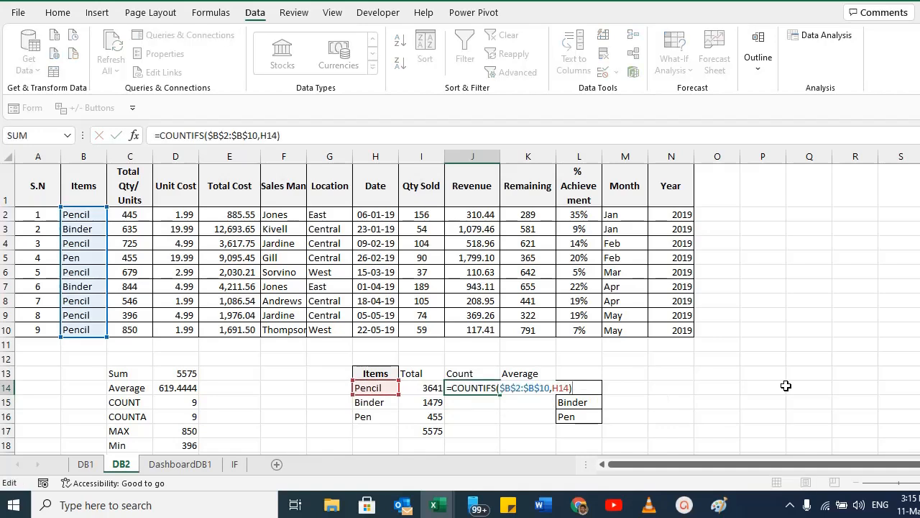
{"action": "key", "text": "Escape"}
{"action": "left_click", "coordinate": [367, 392]}
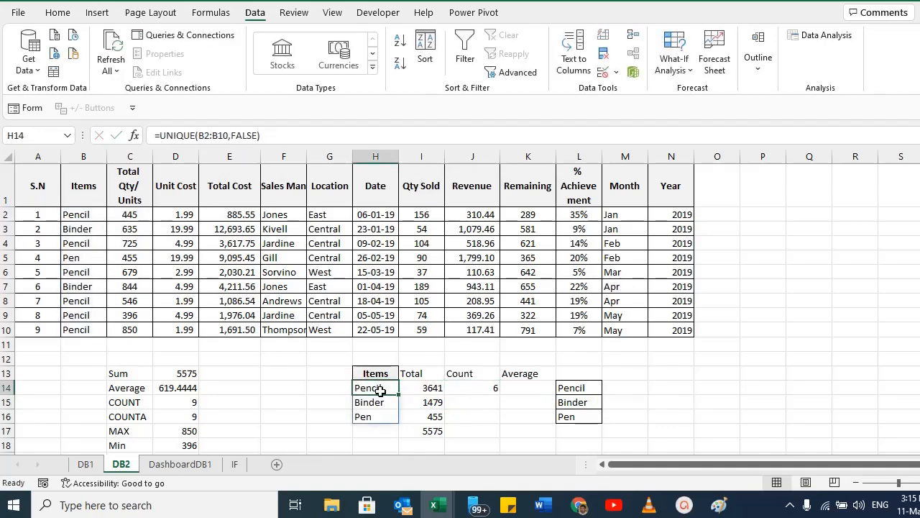
{"action": "left_click", "coordinate": [489, 388]}
{"action": "left_click", "coordinate": [84, 210]}
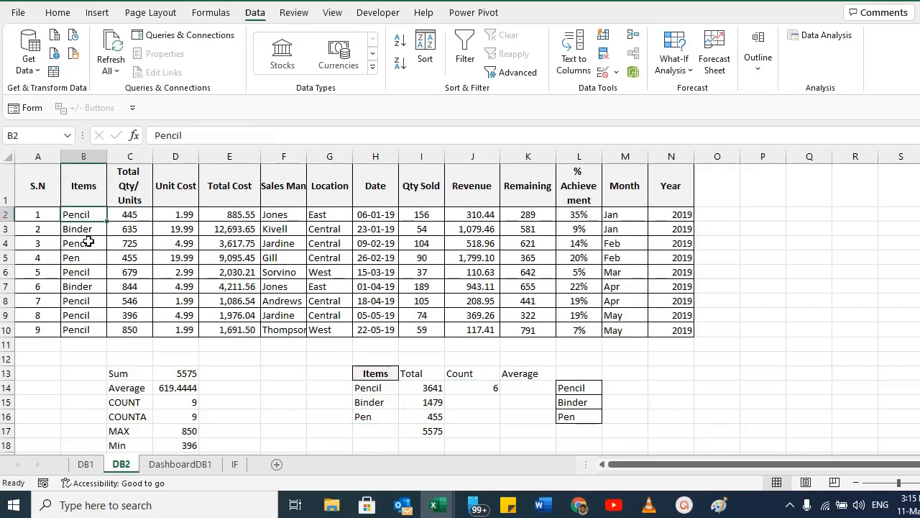
Select the Pencil entries in the Items column and review the J14 COUNTIFS formula.
{"action": "left_click", "coordinate": [88, 242], "text": "ctrl"}
{"action": "left_click", "coordinate": [85, 272], "text": "ctrl"}
{"action": "left_click", "coordinate": [85, 301], "text": "ctrl"}
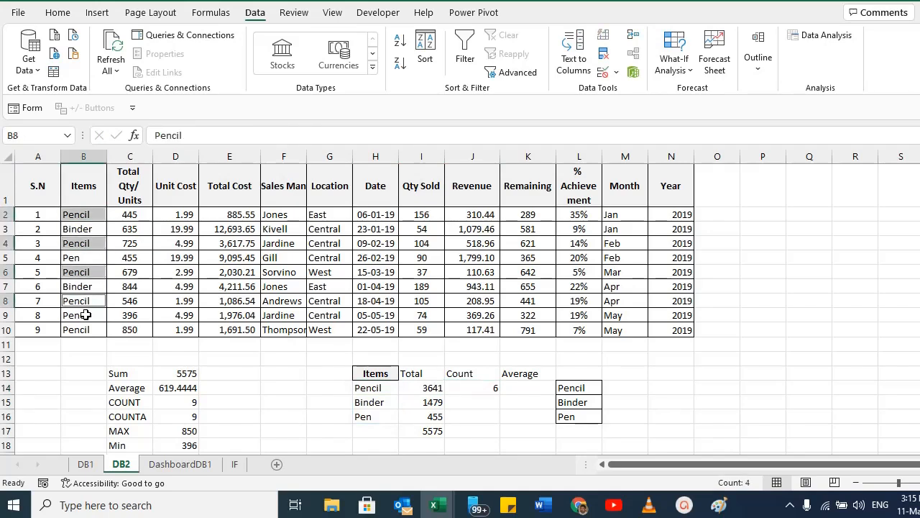
{"action": "left_click", "coordinate": [85, 315], "text": "ctrl"}
{"action": "left_click", "coordinate": [85, 329], "text": "ctrl"}
{"action": "left_click", "coordinate": [468, 391]}
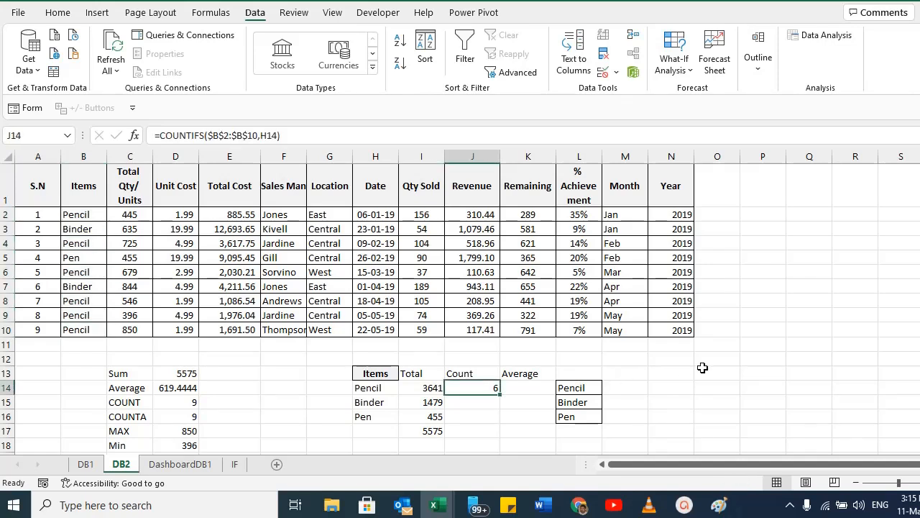
{"action": "key", "text": "F2"}
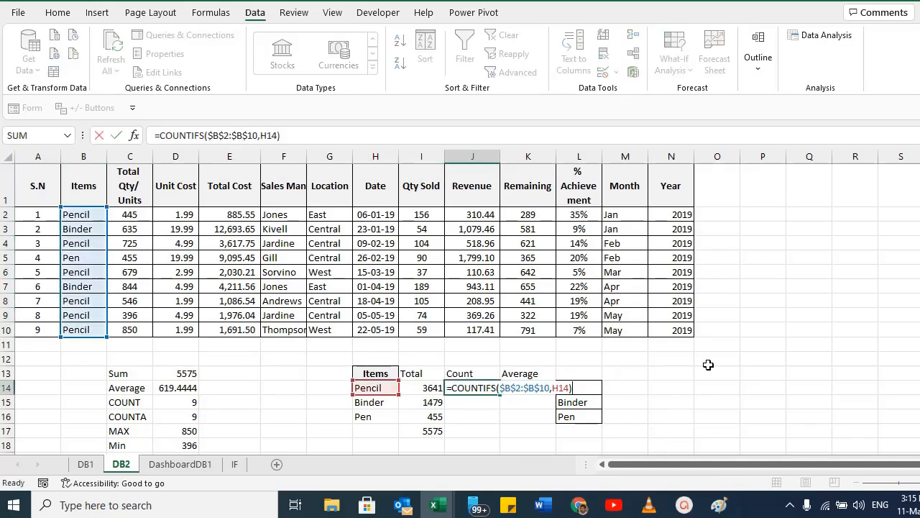
{"action": "key", "text": "Escape"}
Copy the J14 COUNTIFS formula down to J15 and J16 for Binder and Pen.
{"action": "key", "text": "ctrl+c"}
{"action": "key", "text": "Down"}
{"action": "key", "text": "ctrl+v"}
{"action": "key", "text": "Down"}
{"action": "key", "text": "ctrl+v"}
{"action": "key", "text": "Down"}
{"action": "key", "text": "Left"}
{"action": "key", "text": "Right"}
{"action": "key", "text": "Up"}
{"action": "key", "text": "Up"}
{"action": "key", "text": "F2"}
{"action": "key", "text": "Escape"}
Copy the I17 SUM total formula into J17 to total the counts.
{"action": "key", "text": "Down"}
{"action": "key", "text": "F2"}
{"action": "key", "text": "Escape"}
{"action": "key", "text": "Down"}
{"action": "key", "text": "Left"}
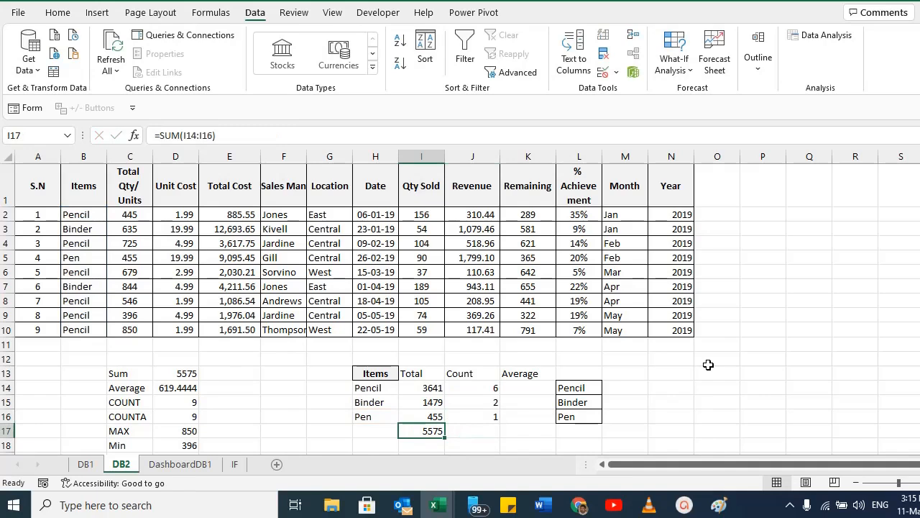
{"action": "key", "text": "ctrl+c"}
{"action": "key", "text": "Right"}
{"action": "key", "text": "ctrl+v"}
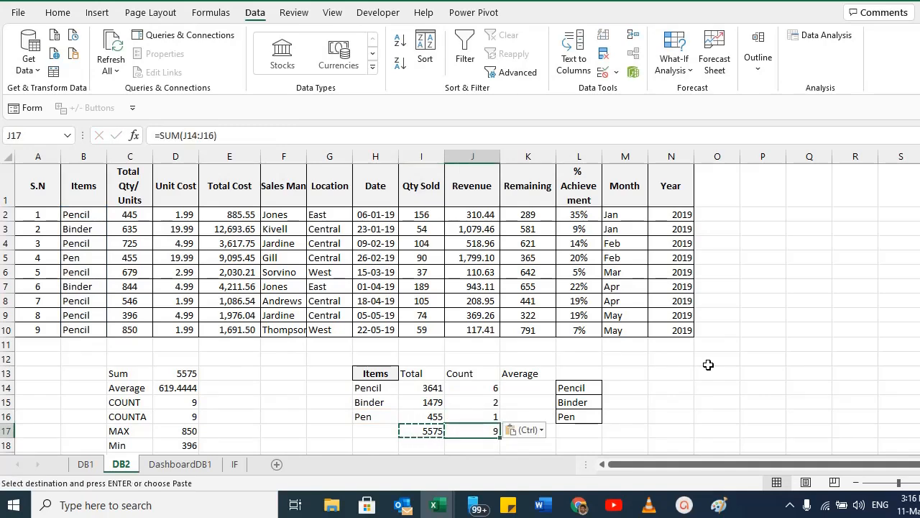
{"action": "key", "text": "F2"}
{"action": "key", "text": "Escape"}
Start an AVERAGEIFS formula in K14 with the absolute average range $C$2:$C$10.
{"action": "key", "text": "Up"}
{"action": "key", "text": "Up"}
{"action": "key", "text": "Up"}
{"action": "key", "text": "Right"}
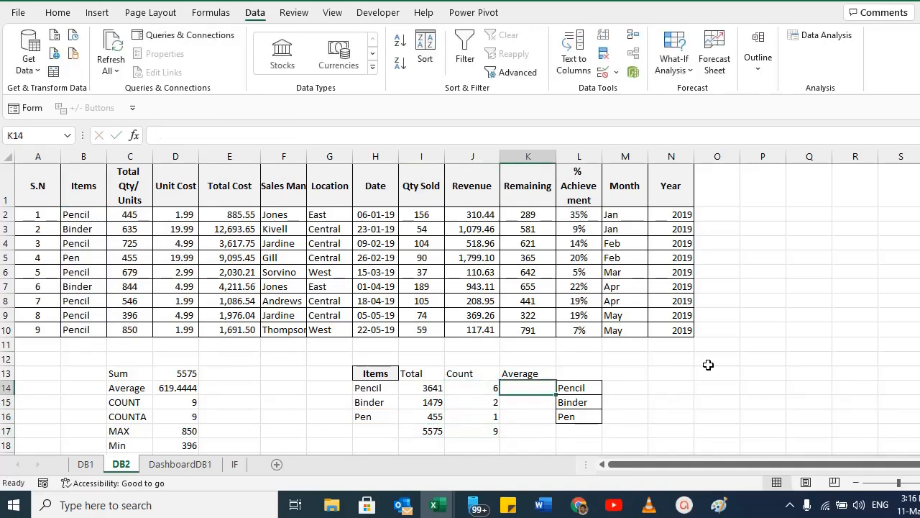
{"action": "type", "text": "="}
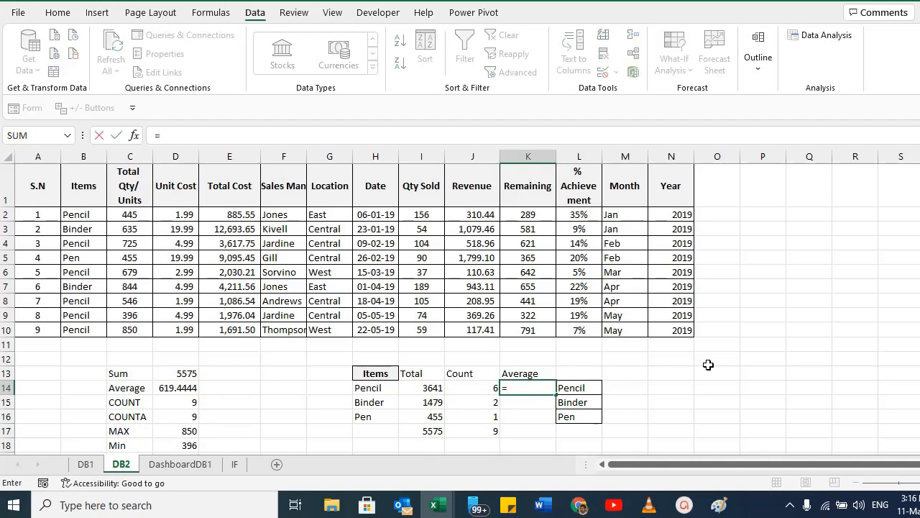
{"action": "type", "text": "average"}
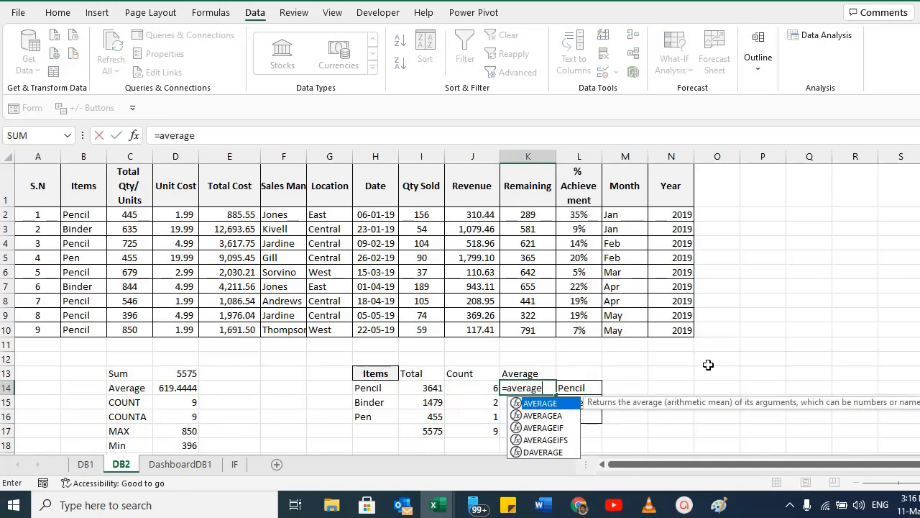
{"action": "type", "text": "ifs("}
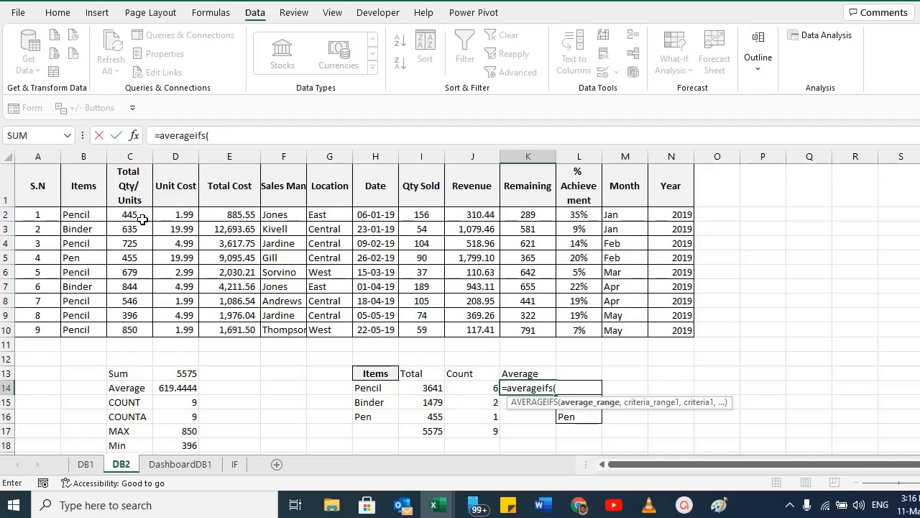
{"action": "left_click_drag", "start_coordinate": [130, 216], "coordinate": [127, 327]}
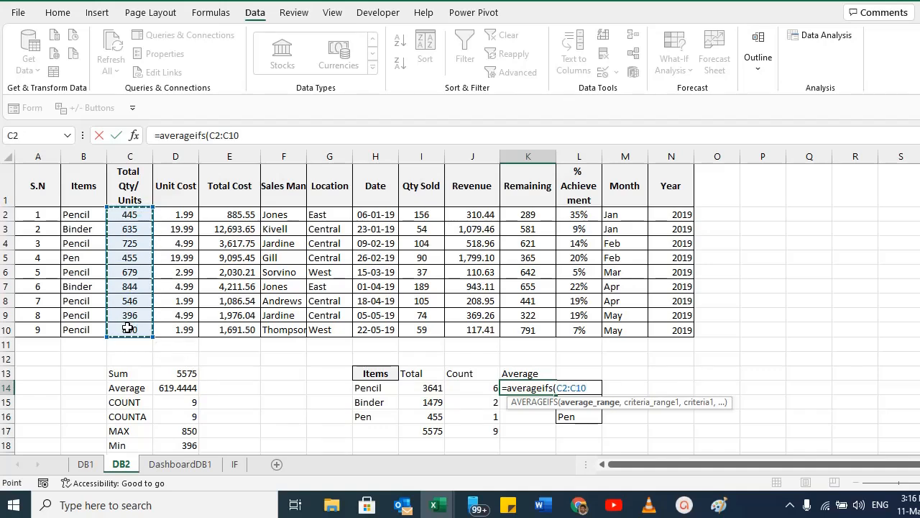
{"action": "key", "text": "F4"}
{"action": "type", "text": ","}
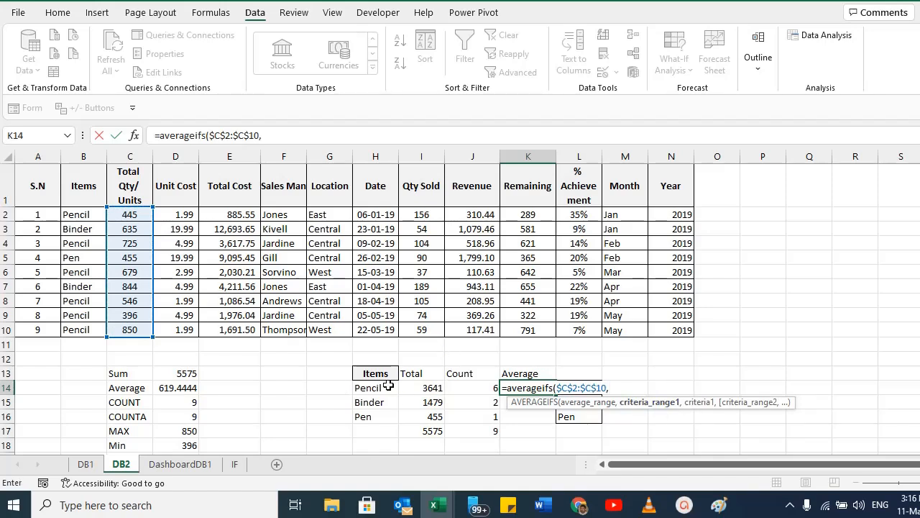
Complete the K14 AVERAGEIFS formula with criteria range $B$2:$B$10 and criteria H14.
{"action": "left_click", "coordinate": [72, 214]}
{"action": "left_click_drag", "start_coordinate": [71, 215], "coordinate": [75, 330]}
{"action": "key", "text": "F4"}
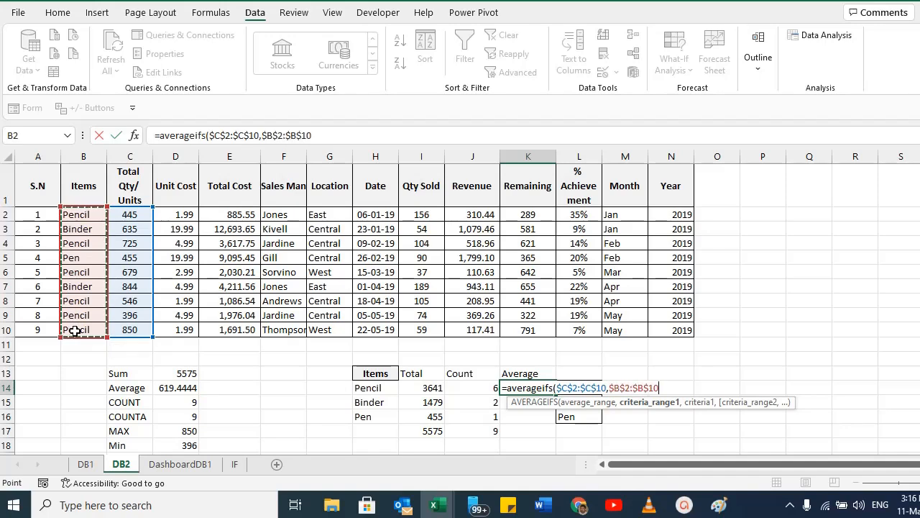
{"action": "type", "text": ","}
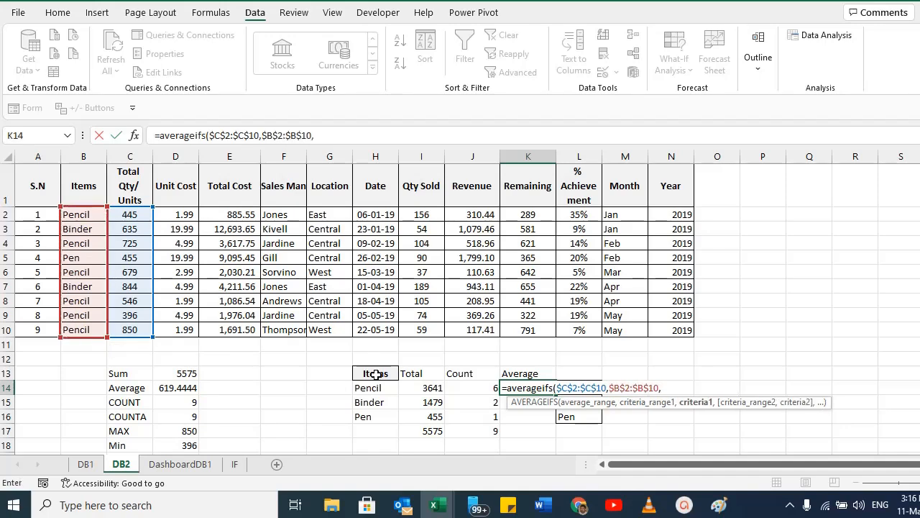
{"action": "left_click", "coordinate": [362, 390]}
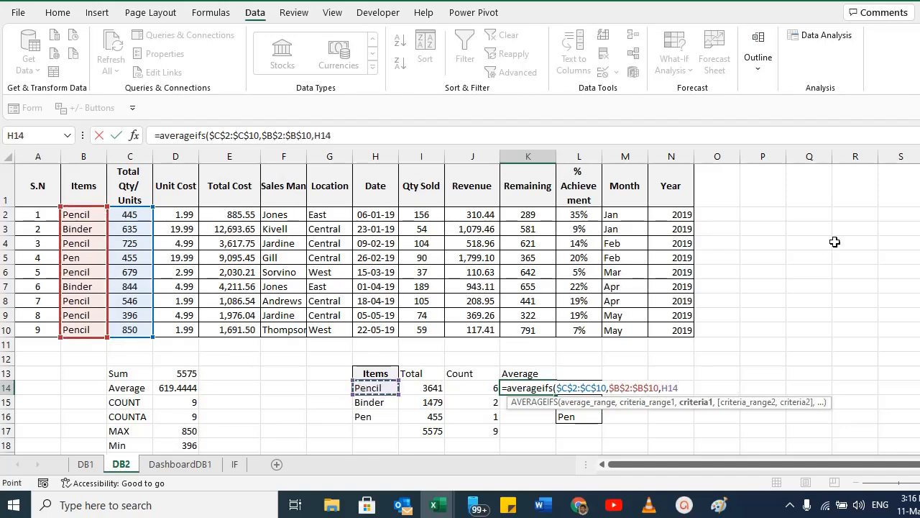
{"action": "type", "text": ")"}
{"action": "key", "text": "Return"}
Copy the K14 AVERAGEIFS formula down to K15 and K16.
{"action": "key", "text": "Up"}
{"action": "key", "text": "ctrl+c"}
{"action": "key", "text": "Down"}
{"action": "key", "text": "ctrl+v"}
{"action": "key", "text": "Down"}
{"action": "key", "text": "ctrl+v"}
{"action": "key", "text": "Down"}
Compare each item in H14:H16 with its AVERAGEIFS formula in K14:K16.
{"action": "key", "text": "Up"}
{"action": "key", "text": "Up"}
{"action": "key", "text": "Up"}
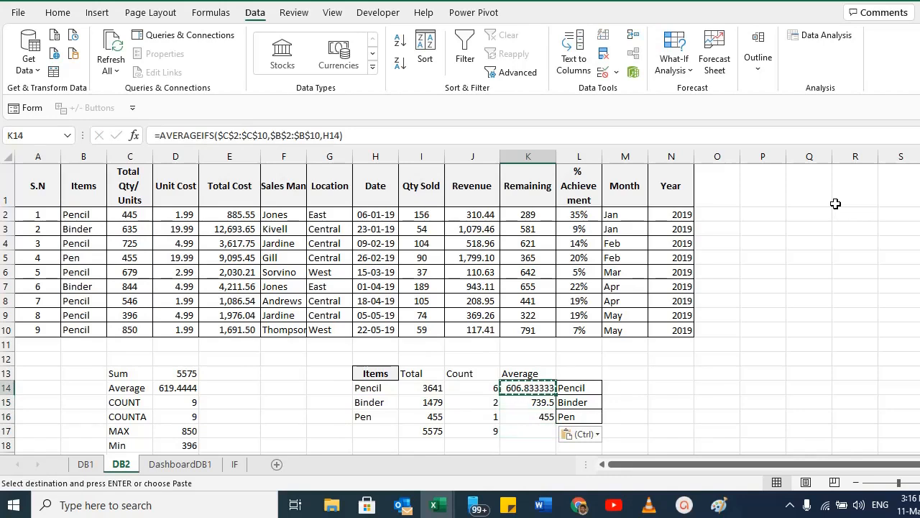
{"action": "left_click", "coordinate": [373, 388]}
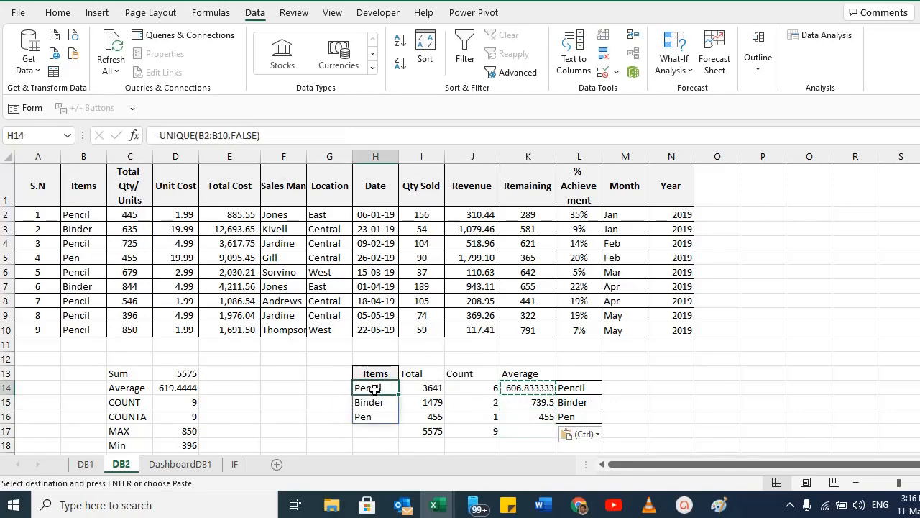
{"action": "left_click", "coordinate": [528, 388]}
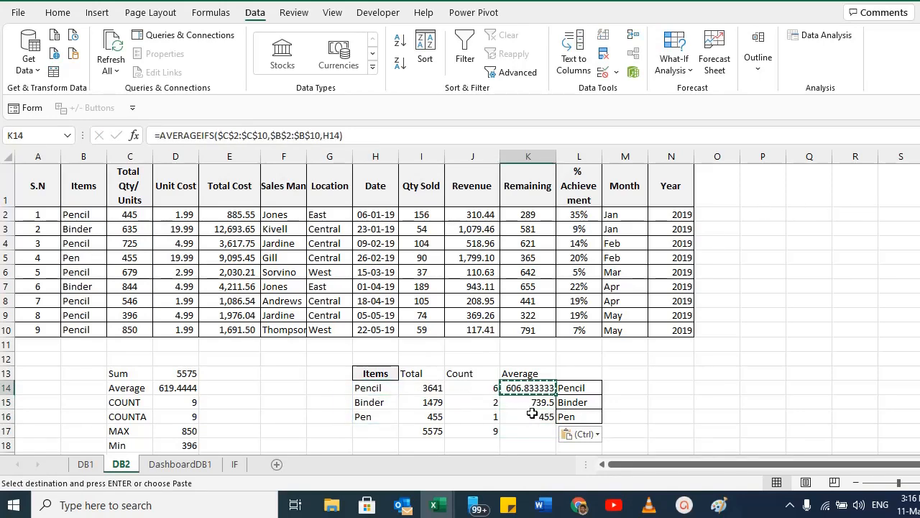
{"action": "left_click", "coordinate": [374, 407]}
{"action": "left_click", "coordinate": [521, 403]}
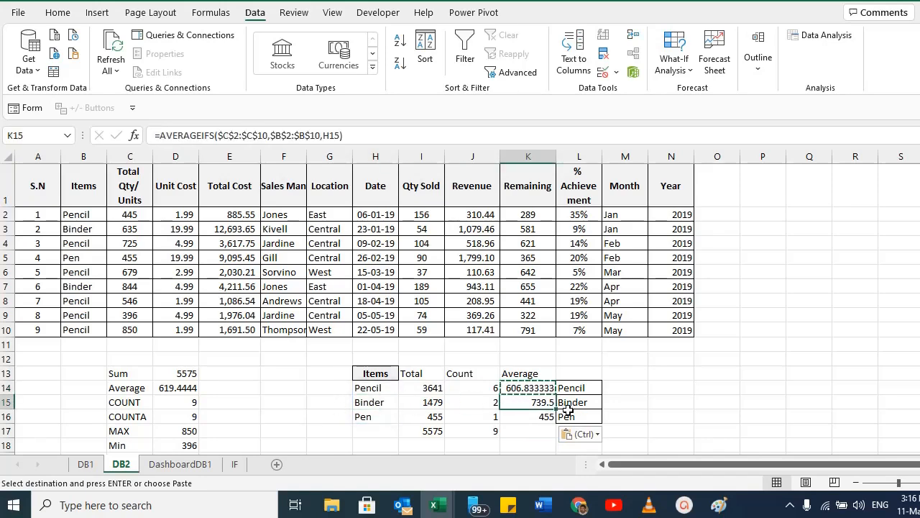
{"action": "left_click", "coordinate": [375, 417]}
{"action": "left_click", "coordinate": [534, 419]}
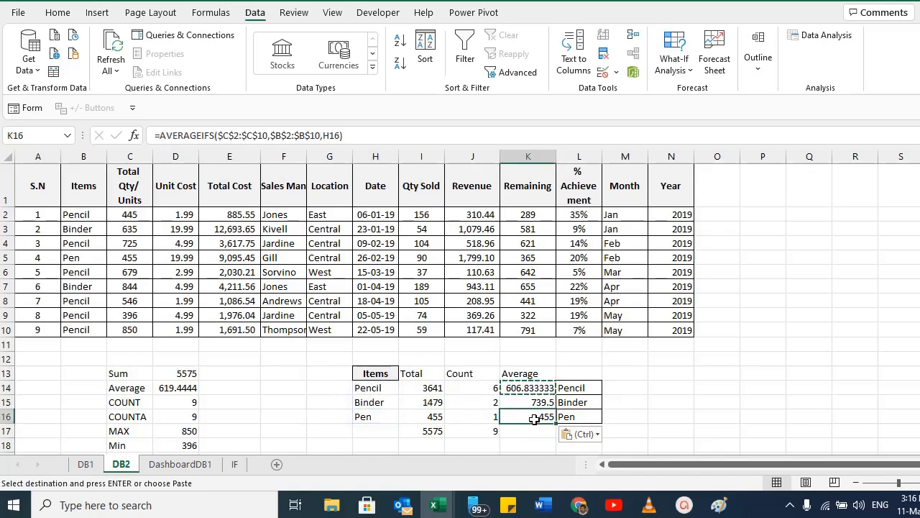
Clear the Pencil, Binder, Pen helper list in L14:L16.
{"action": "left_click_drag", "start_coordinate": [583, 390], "coordinate": [581, 421]}
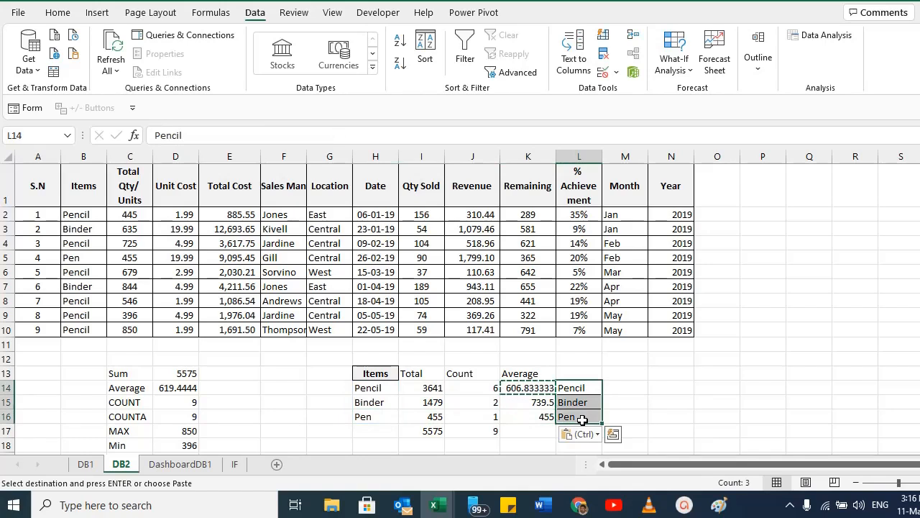
{"action": "key", "text": "Delete"}
{"action": "left_click_drag", "start_coordinate": [529, 387], "coordinate": [528, 419]}
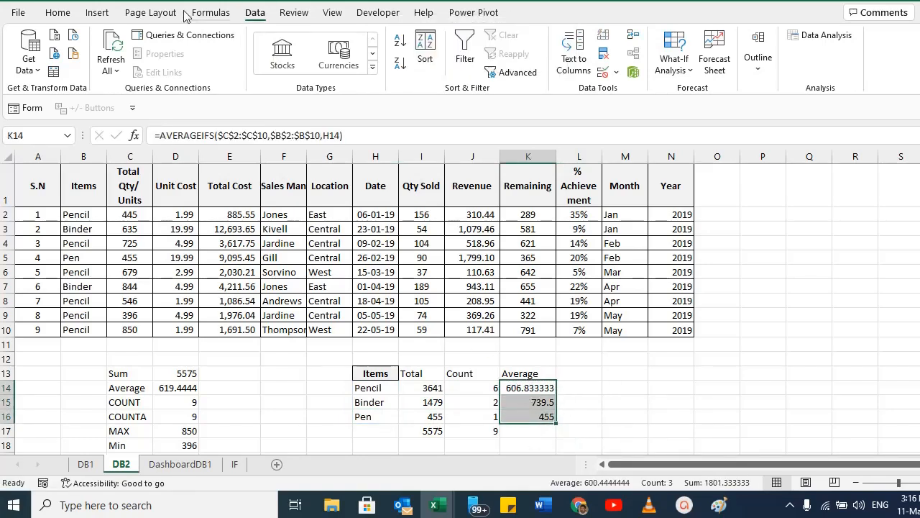
{"action": "left_click", "coordinate": [59, 12]}
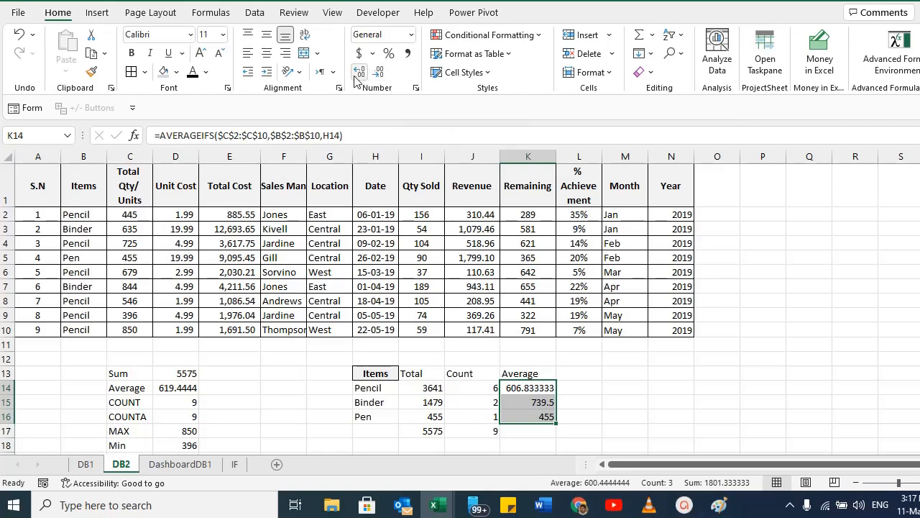
{"action": "scroll", "coordinate": [489, 275], "scroll_direction": "down", "scroll_amount": 2}
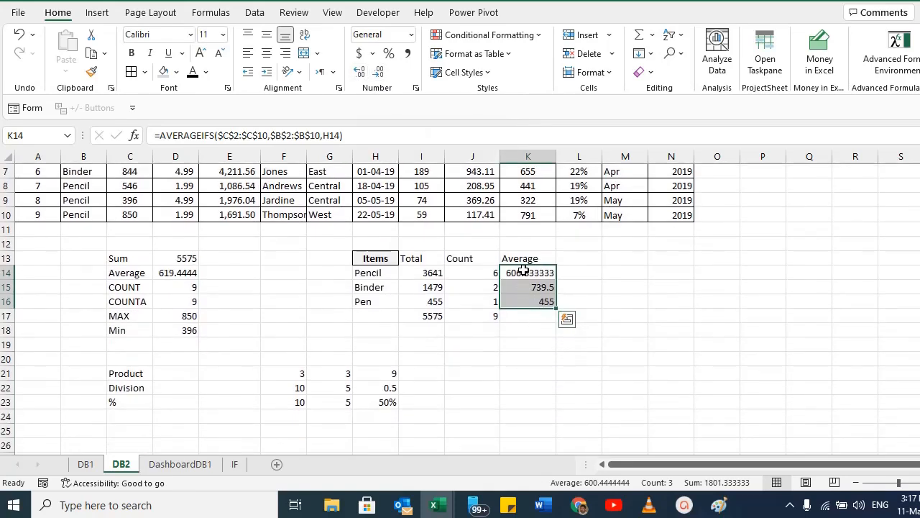
Wrap the K14 AVERAGEIFS formula in ROUND with 2 decimal digits.
{"action": "double_click", "coordinate": [524, 271]}
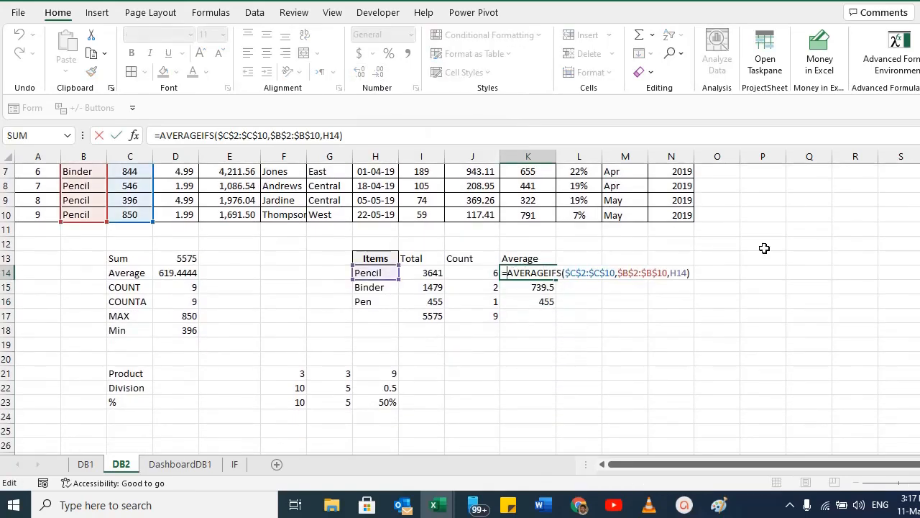
{"action": "type", "text": "ROUND"}
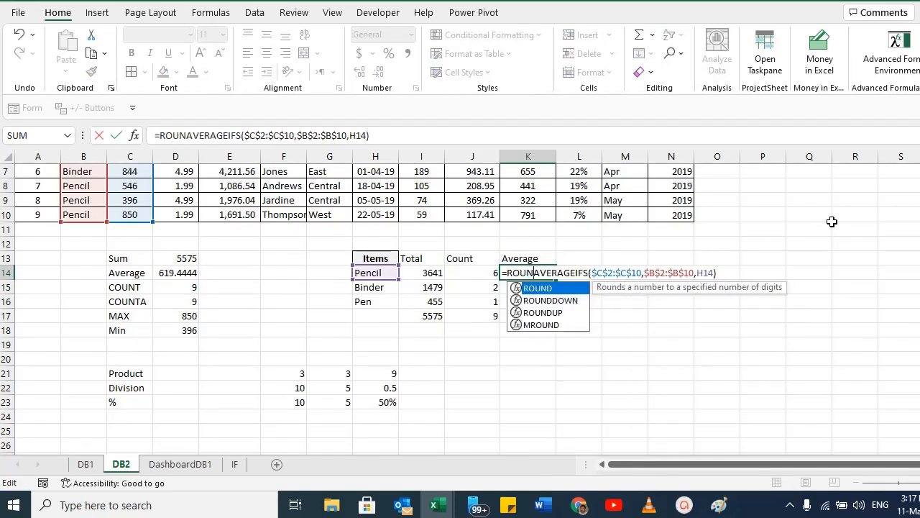
{"action": "type", "text": "("}
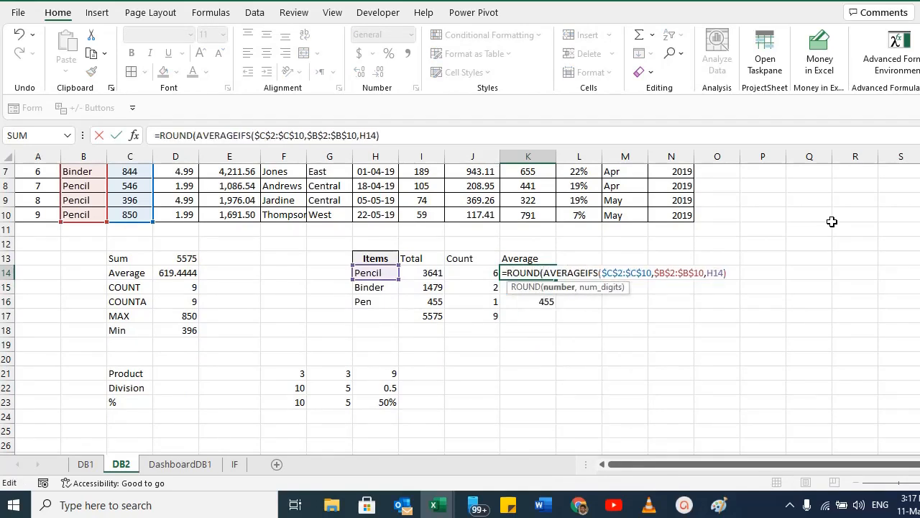
{"action": "left_click", "coordinate": [726, 272]}
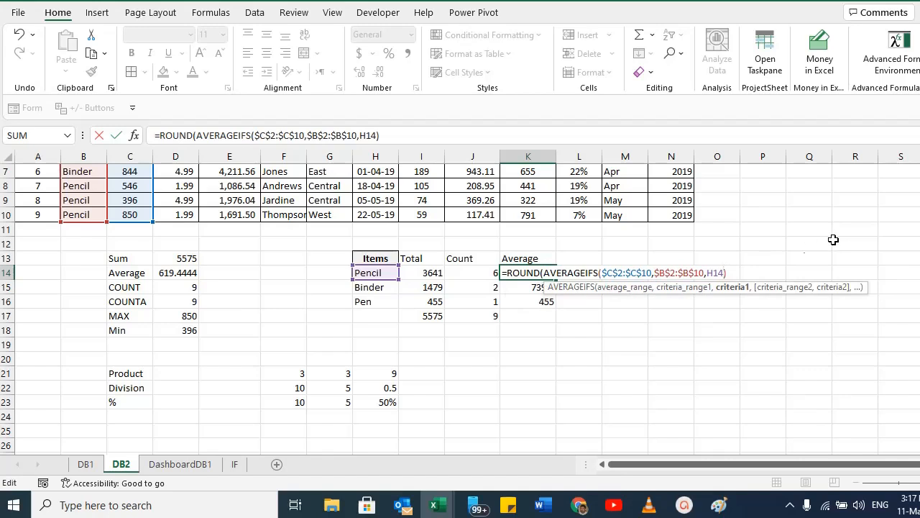
{"action": "type", "text": ")"}
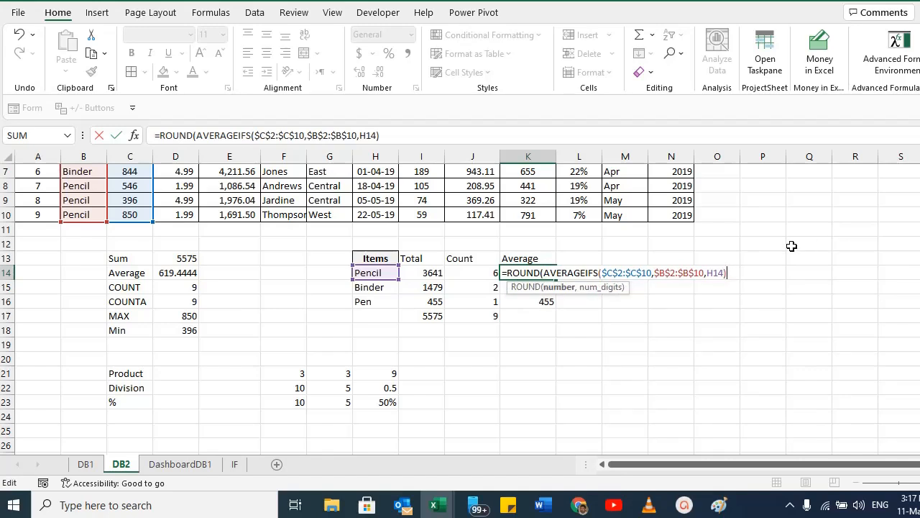
{"action": "type", "text": ",2"}
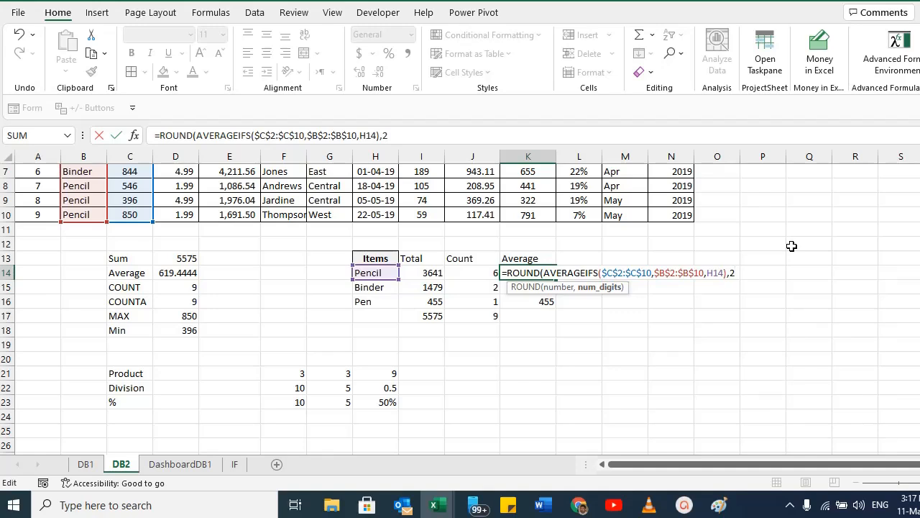
{"action": "type", "text": ")"}
{"action": "key", "text": "Return"}
{"action": "key", "text": "Up"}
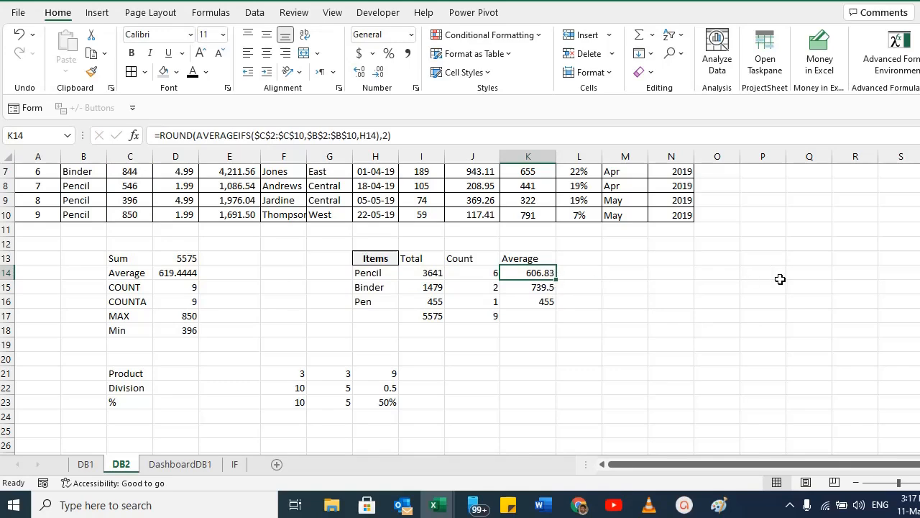
Set the ROUND digits in the K14 formula to 0.
{"action": "key", "text": "F2"}
{"action": "key", "text": "Left"}
{"action": "key", "text": "BackSpace"}
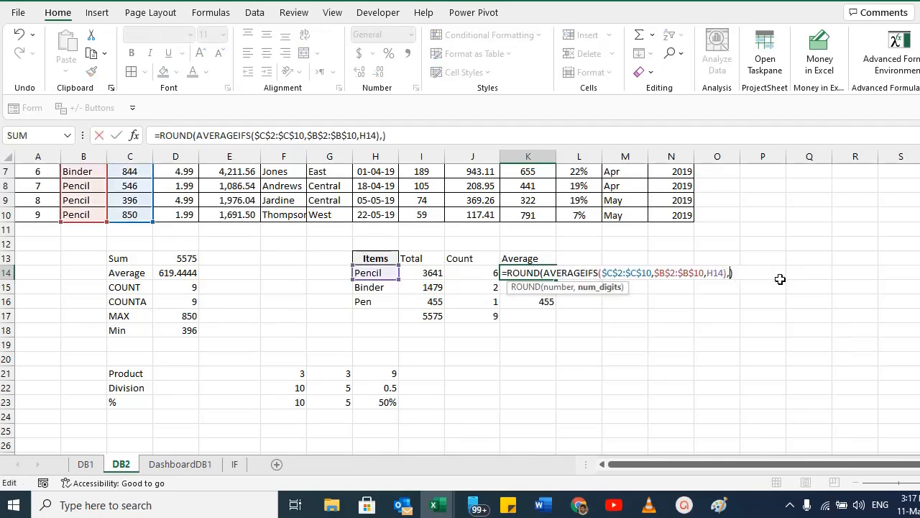
{"action": "type", "text": "0"}
{"action": "key", "text": "Return"}
{"action": "key", "text": "Up"}
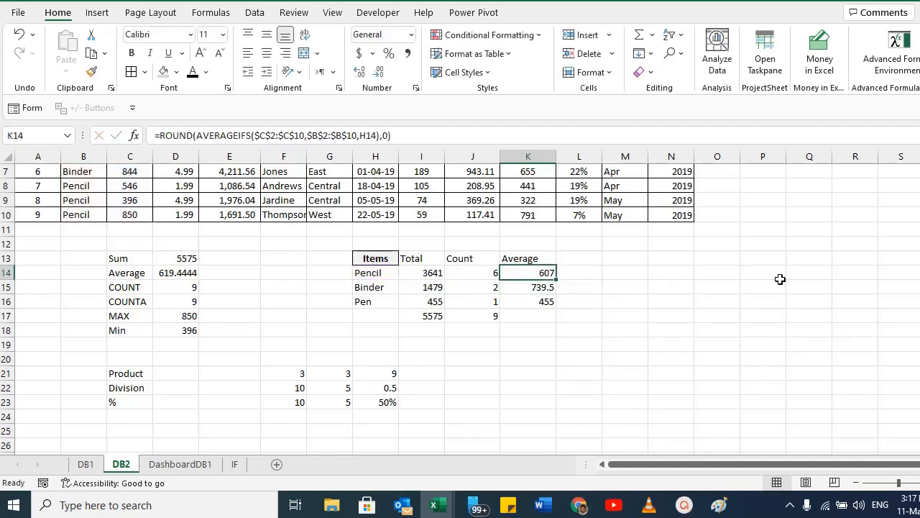
Copy the rounded K14 formula down to K15:K16.
{"action": "key", "text": "ctrl+c"}
{"action": "key", "text": "Down"}
{"action": "key", "text": "shift+Down"}
{"action": "key", "text": "ctrl+v"}
{"action": "key", "text": "Down"}
{"action": "key", "text": "Escape"}
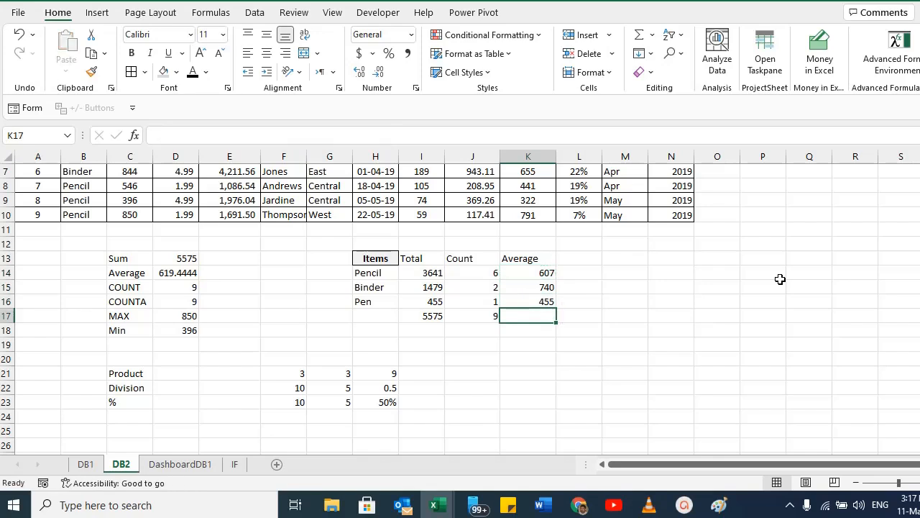
Review the formulas in K16, K14 and the I14 total cell.
{"action": "key", "text": "Up"}
{"action": "key", "text": "F2"}
{"action": "key", "text": "Escape"}
{"action": "key", "text": "Down"}
{"action": "key", "text": "Up"}
{"action": "key", "text": "Up"}
{"action": "key", "text": "Up"}
{"action": "key", "text": "F2"}
{"action": "key", "text": "Escape"}
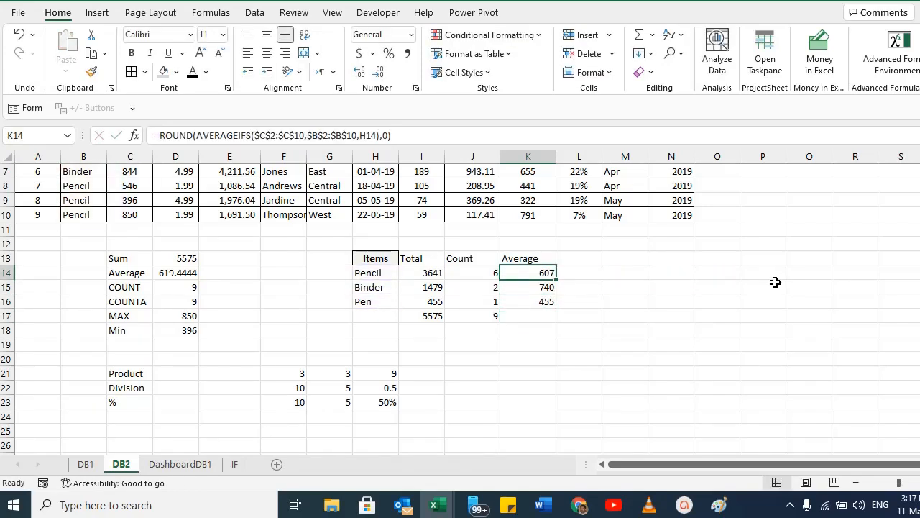
{"action": "left_click", "coordinate": [429, 273]}
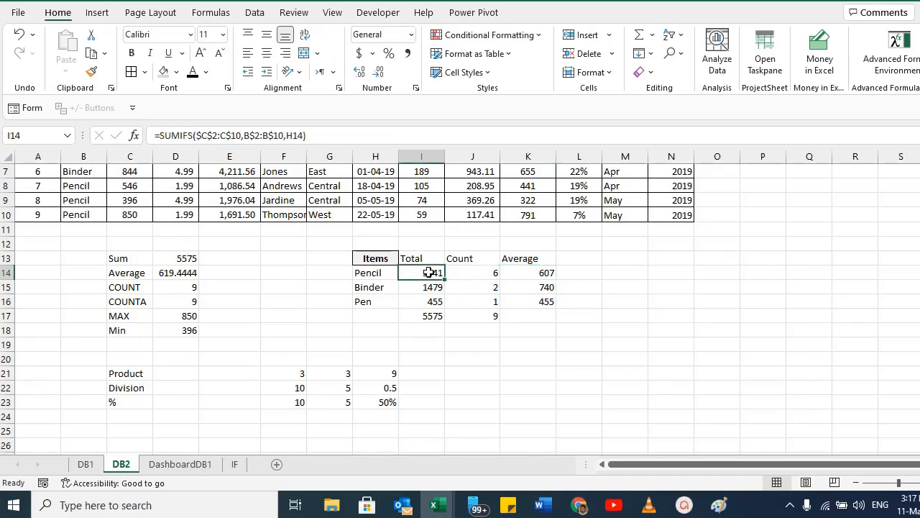
{"action": "left_click", "coordinate": [492, 271]}
{"action": "left_click", "coordinate": [518, 270]}
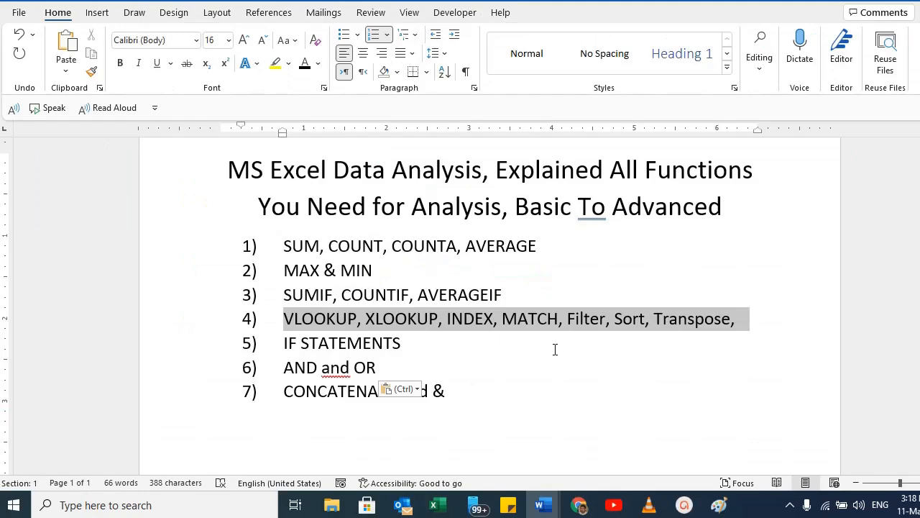
{"action": "key", "text": "alt+Tab"}
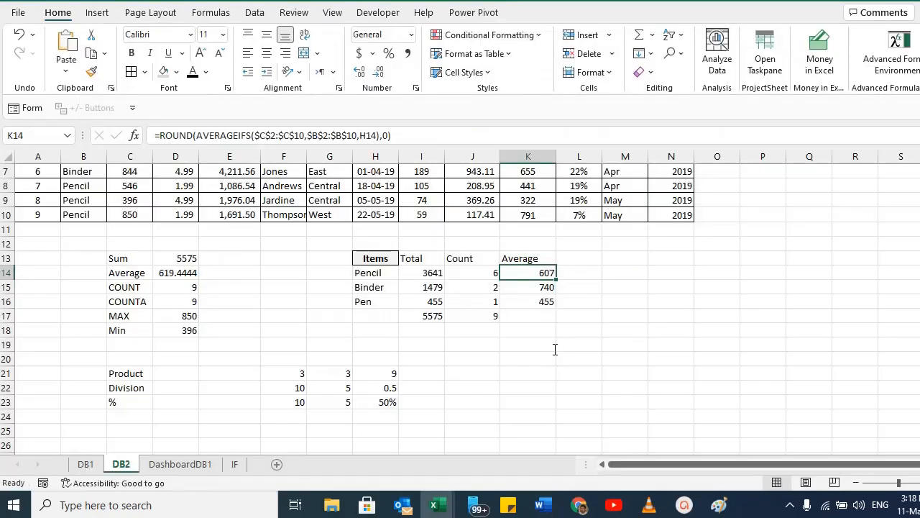
{"action": "left_click_drag", "start_coordinate": [120, 259], "coordinate": [174, 326]}
{"action": "key", "text": "ctrl+c"}
Label C27 'Item with Maximum Number' and C28 below it 'Item with Minimum Number'.
{"action": "type", "text": "Item with M"}
{"action": "type", "text": "aximum Number"}
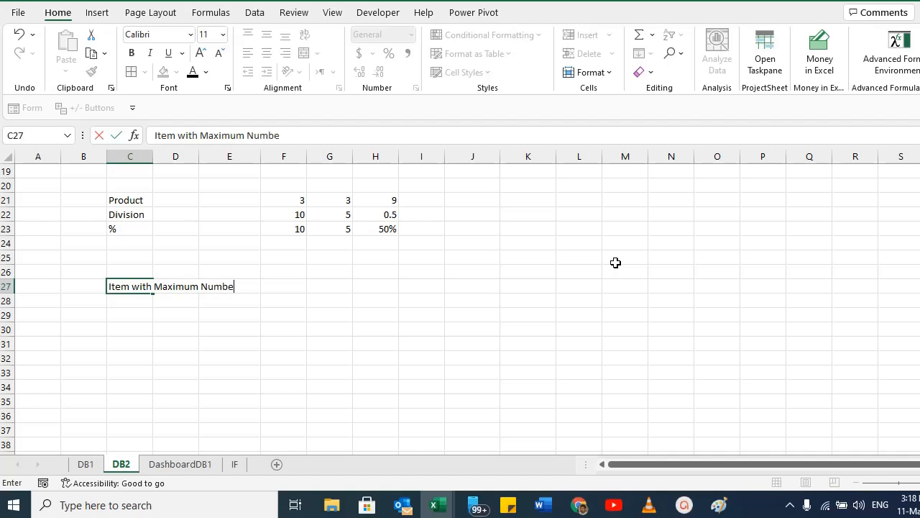
{"action": "key", "text": "Return"}
{"action": "key", "text": "Up"}
{"action": "key", "text": "ctrl+c"}
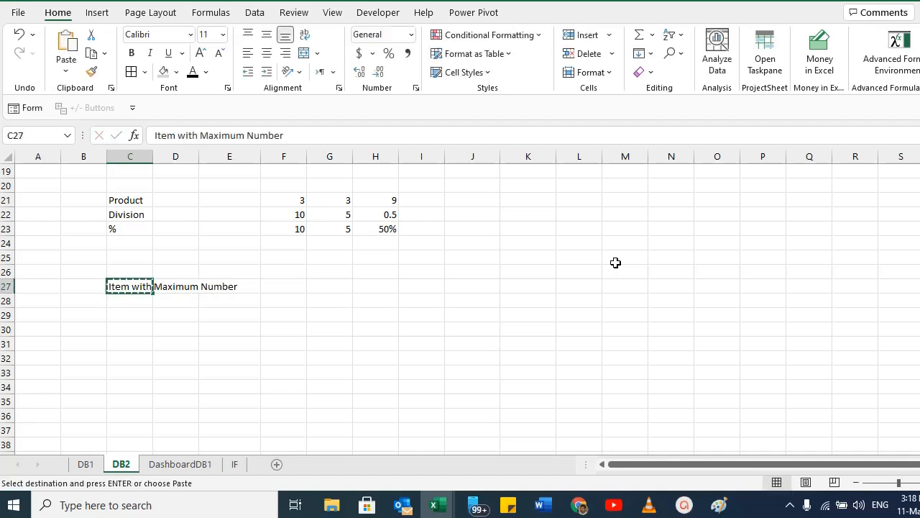
{"action": "key", "text": "Down"}
{"action": "key", "text": "ctrl+v"}
{"action": "key", "text": "F2"}
{"action": "key", "text": "ctrl+shift+Right"}
{"action": "type", "text": "Minimum"}
{"action": "key", "text": "Return"}
{"action": "key", "text": "Up"}
{"action": "key", "text": "Up"}
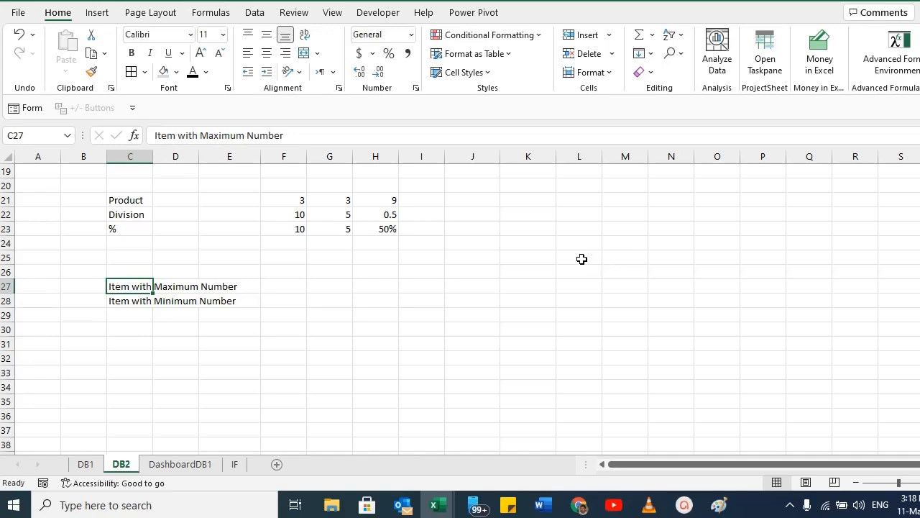
Enter =XLOOKUP(MAX(C2:C10),C2:C10,B2:B10) in F27 to return the item with the largest quantity.
{"action": "left_click", "coordinate": [295, 285]}
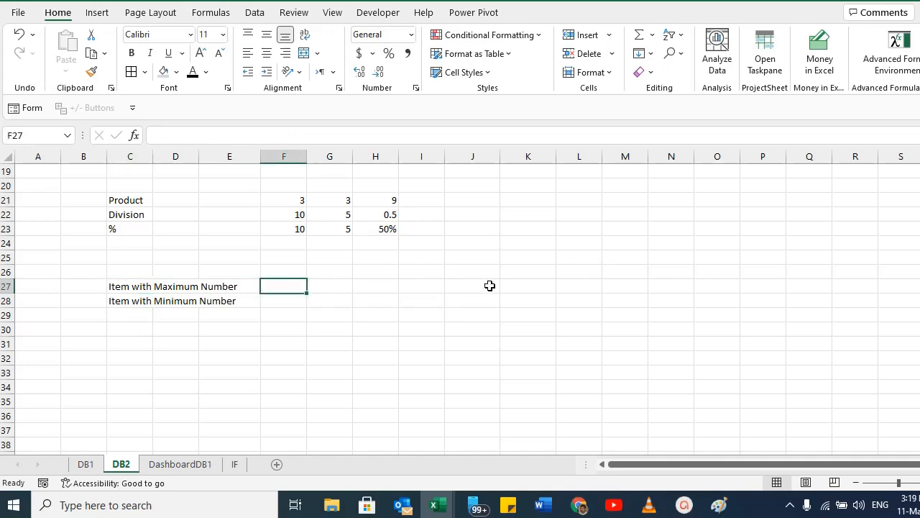
{"action": "scroll", "coordinate": [489, 285], "scroll_direction": "up", "scroll_amount": 2}
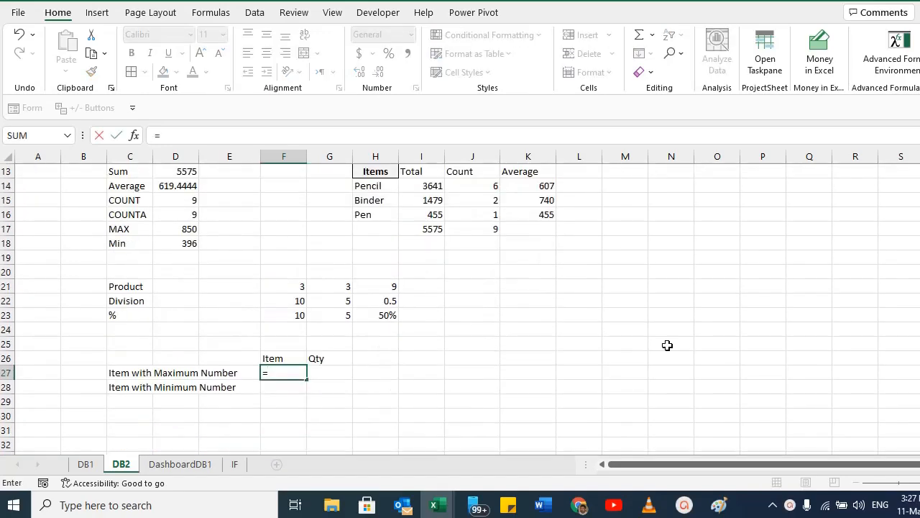
{"action": "type", "text": "=Xlook"}
{"action": "scroll", "coordinate": [667, 277], "scroll_direction": "down", "scroll_amount": 1}
{"action": "type", "text": "up("}
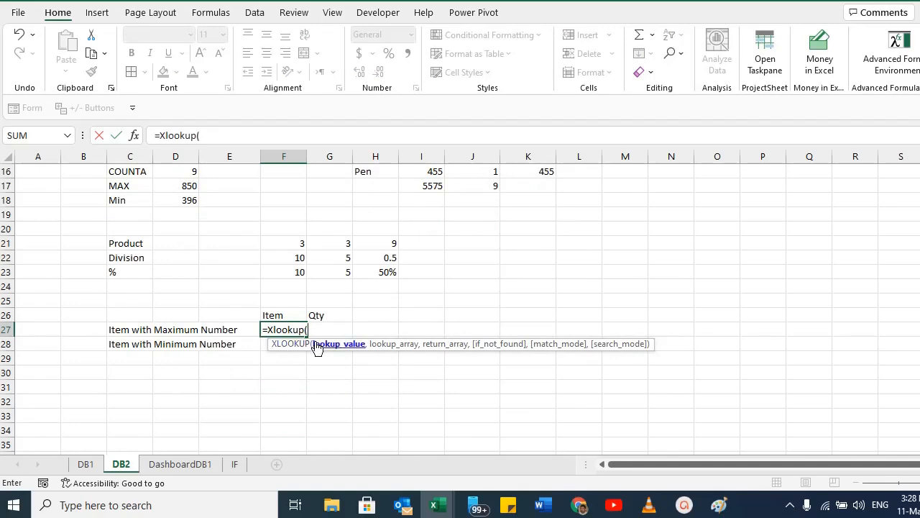
{"action": "type", "text": "Max("}
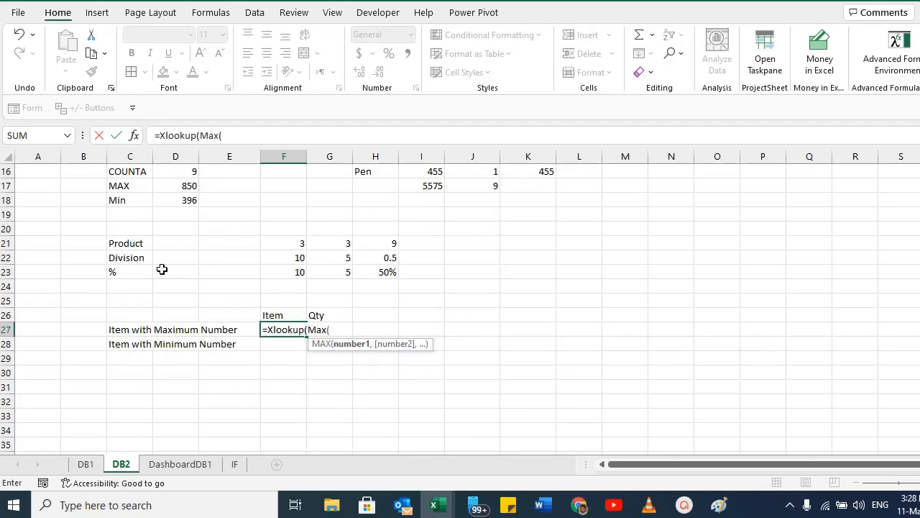
{"action": "scroll", "coordinate": [180, 271], "scroll_direction": "up", "scroll_amount": 5}
{"action": "left_click_drag", "start_coordinate": [122, 215], "coordinate": [159, 323]}
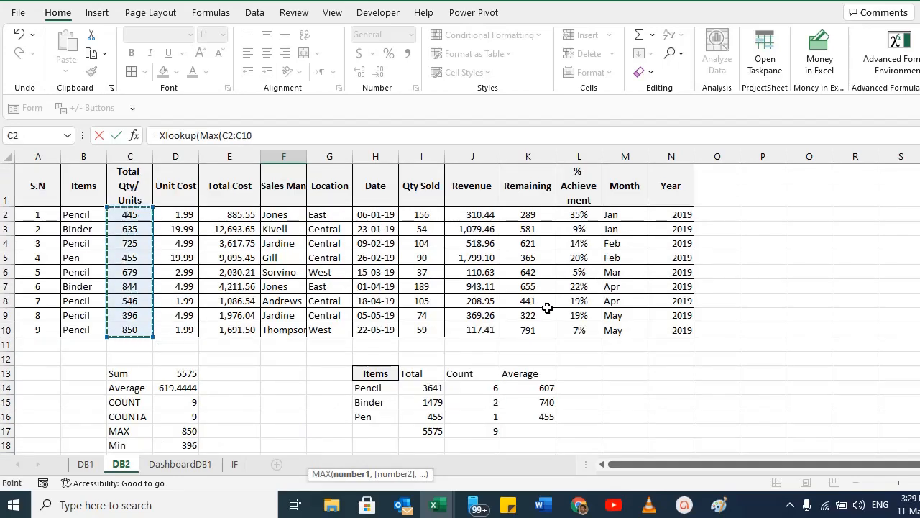
{"action": "scroll", "coordinate": [548, 307], "scroll_direction": "down", "scroll_amount": 4}
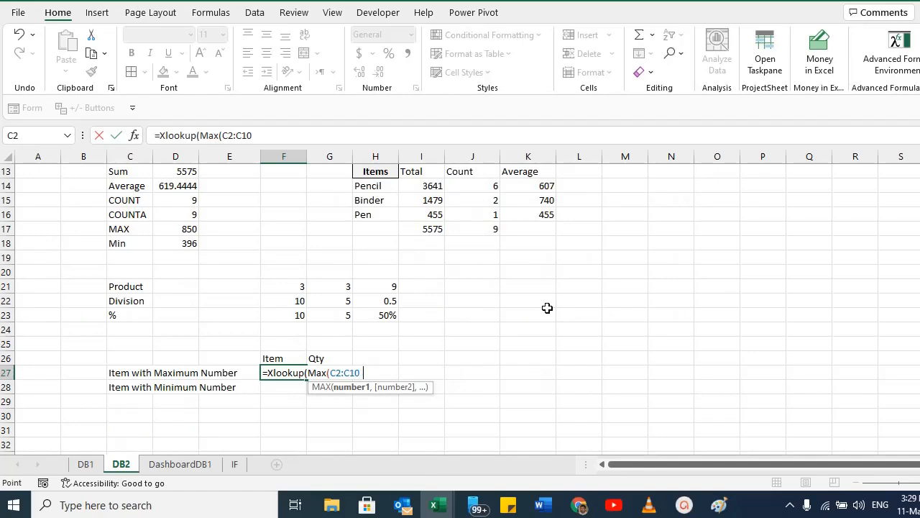
{"action": "type", "text": "),"}
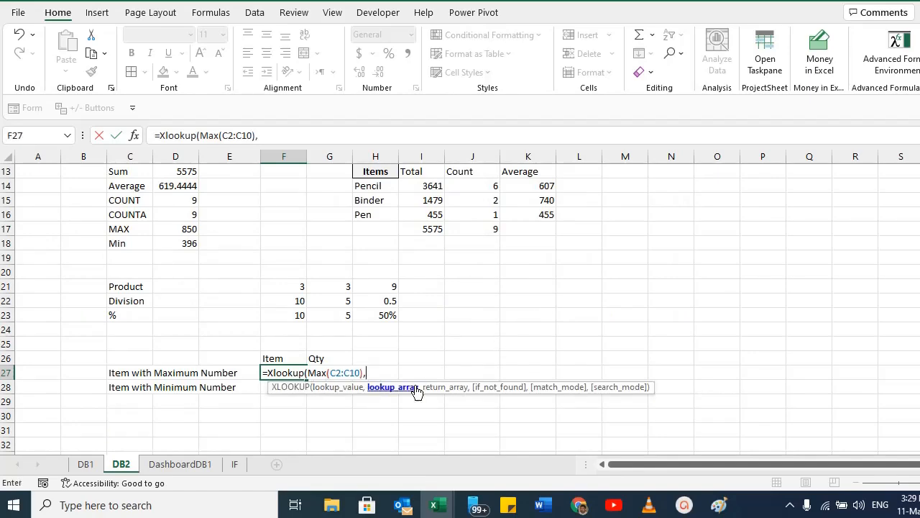
{"action": "scroll", "coordinate": [291, 336], "scroll_direction": "up", "scroll_amount": 2}
{"action": "scroll", "coordinate": [291, 336], "scroll_direction": "up", "scroll_amount": 2}
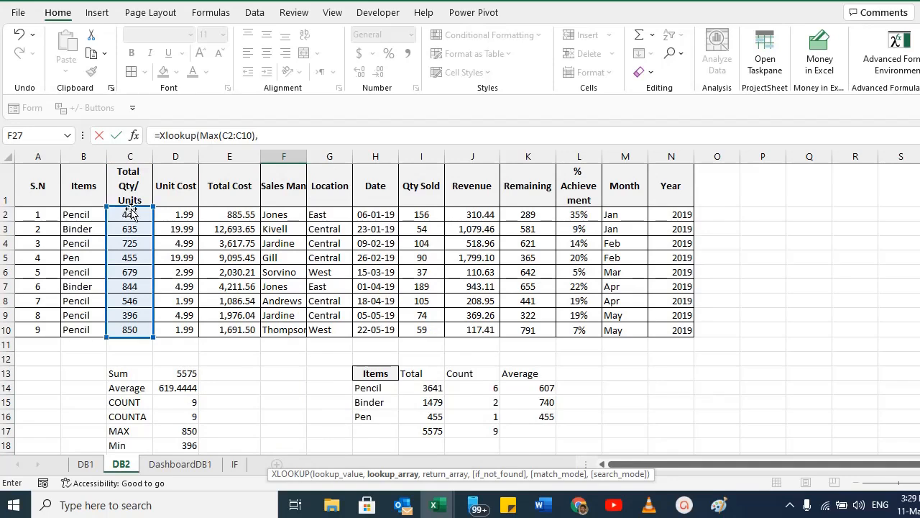
{"action": "left_click_drag", "start_coordinate": [131, 215], "coordinate": [132, 328]}
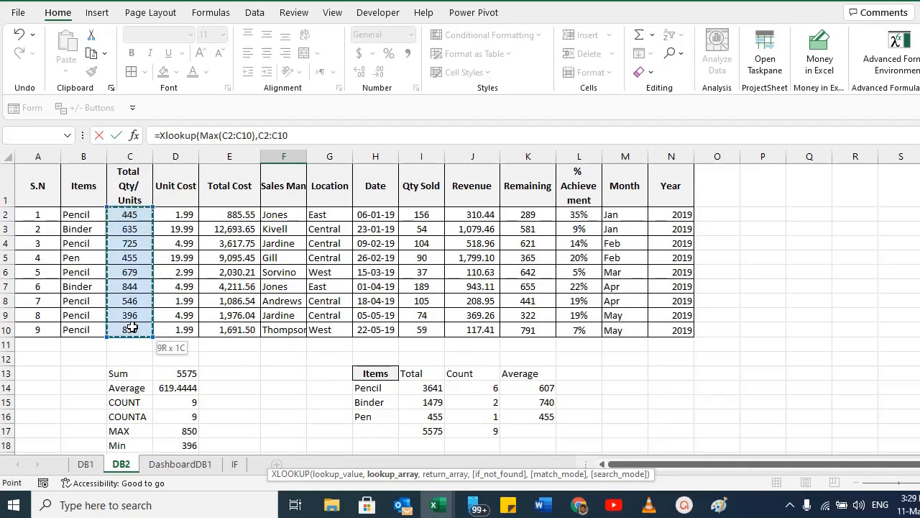
{"action": "scroll", "coordinate": [554, 338], "scroll_direction": "down", "scroll_amount": 5}
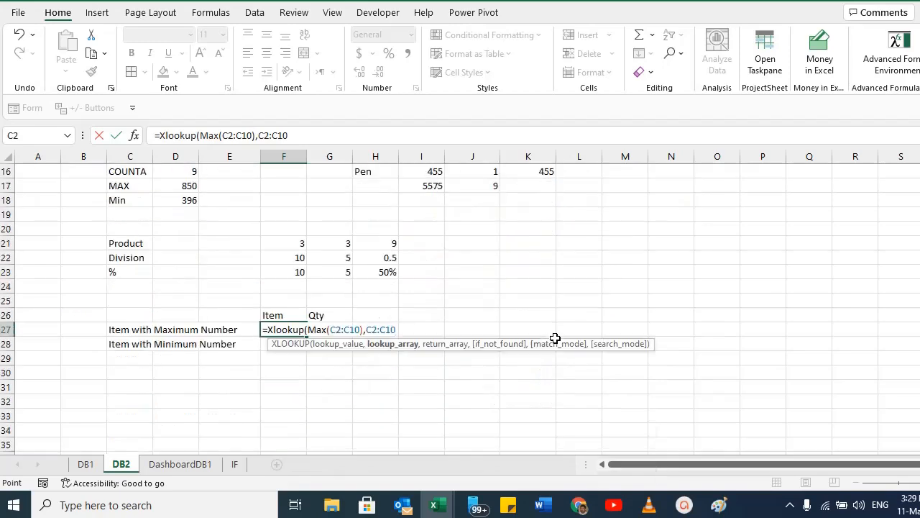
{"action": "type", "text": ","}
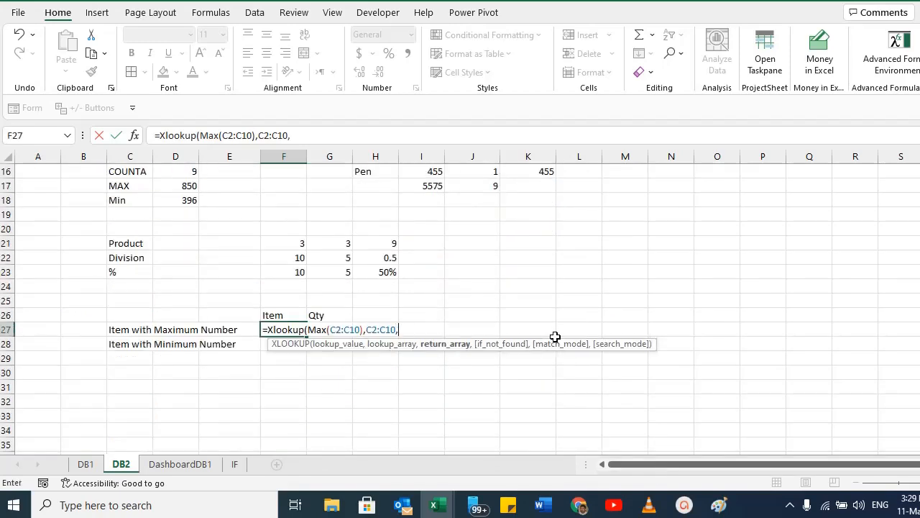
{"action": "scroll", "coordinate": [229, 275], "scroll_direction": "up", "scroll_amount": 5}
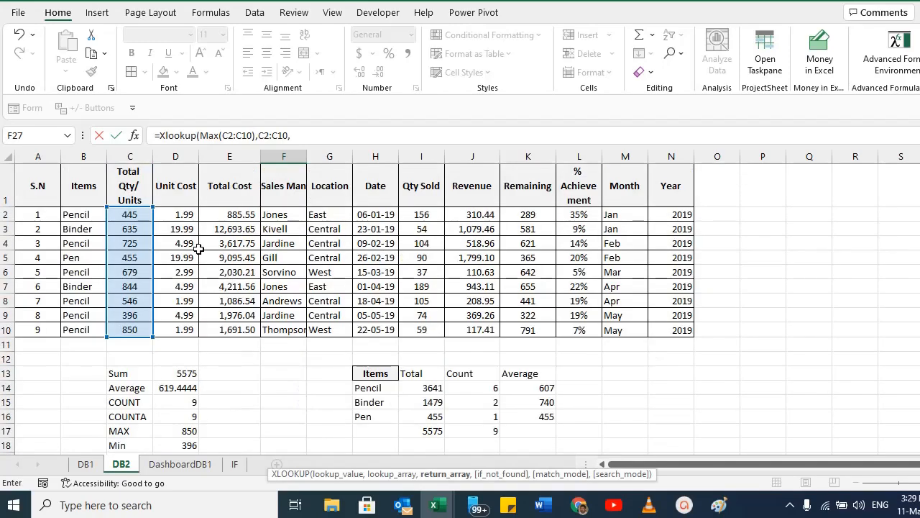
{"action": "left_click_drag", "start_coordinate": [83, 215], "coordinate": [82, 329]}
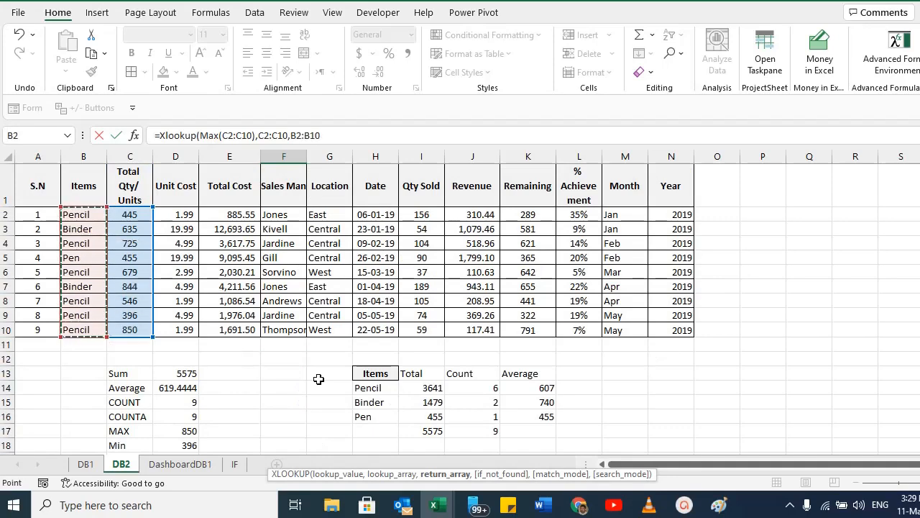
{"action": "scroll", "coordinate": [667, 394], "scroll_direction": "down", "scroll_amount": 5}
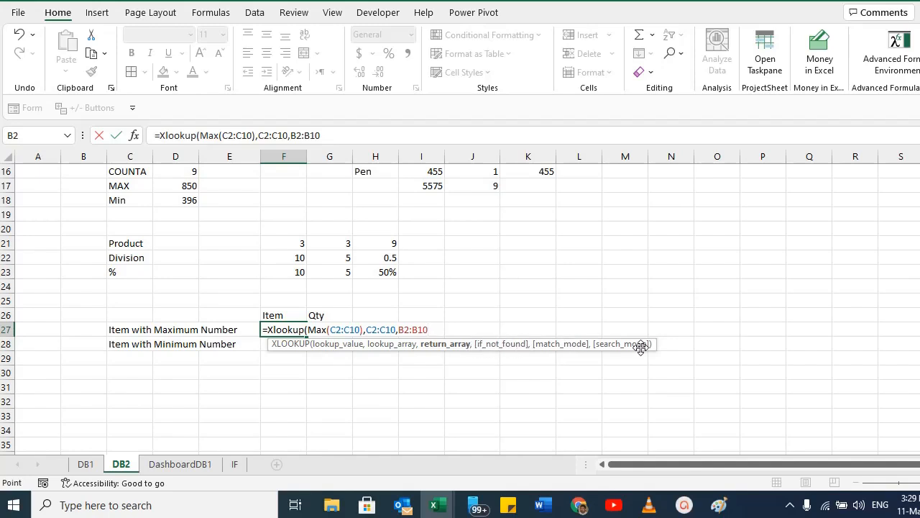
{"action": "type", "text": ")"}
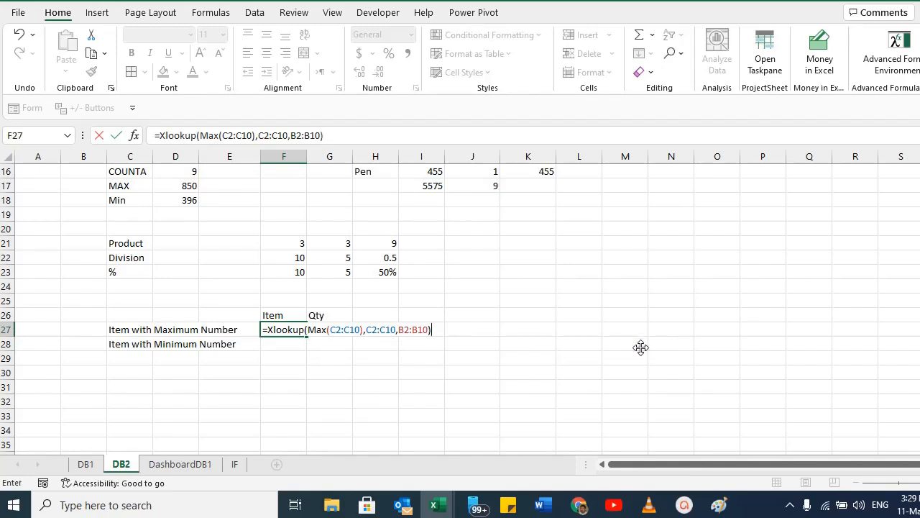
{"action": "key", "text": "Return"}
{"action": "key", "text": "Up"}
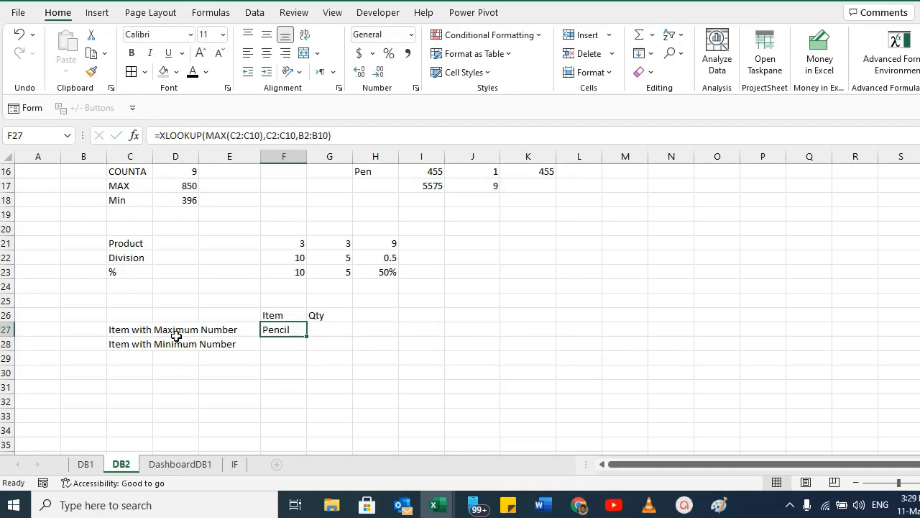
Inspect the contents of the cells around F27 without changing them.
{"action": "key", "text": "Delete"}
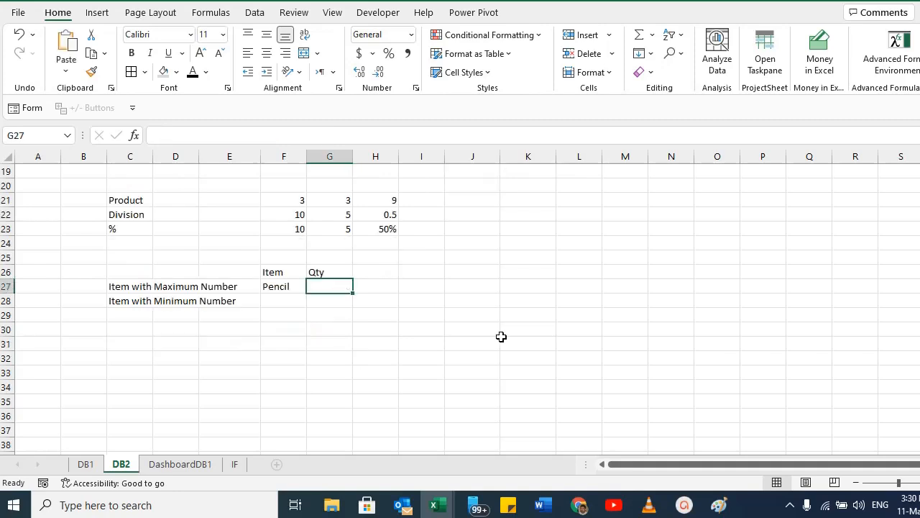
{"action": "key", "text": "Left"}
{"action": "key", "text": "F2"}
{"action": "key", "text": "Escape"}
{"action": "key", "text": "Right"}
{"action": "key", "text": "F2"}
{"action": "key", "text": "Escape"}
{"action": "key", "text": "Up"}
{"action": "key", "text": "F2"}
{"action": "key", "text": "Escape"}
{"action": "key", "text": "Down"}
{"action": "key", "text": "Left"}
{"action": "key", "text": "F2"}
{"action": "key", "text": "Escape"}
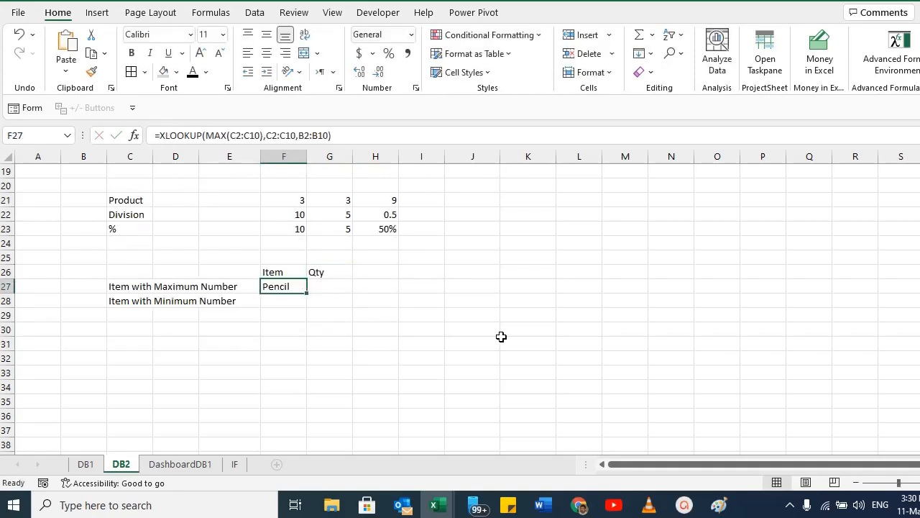
Enter =SUMIFS($C$2:$C$10,$B$2:$B$10,F27) in G27 to total the quantity for that item.
{"action": "key", "text": "Right"}
{"action": "type", "text": "="}
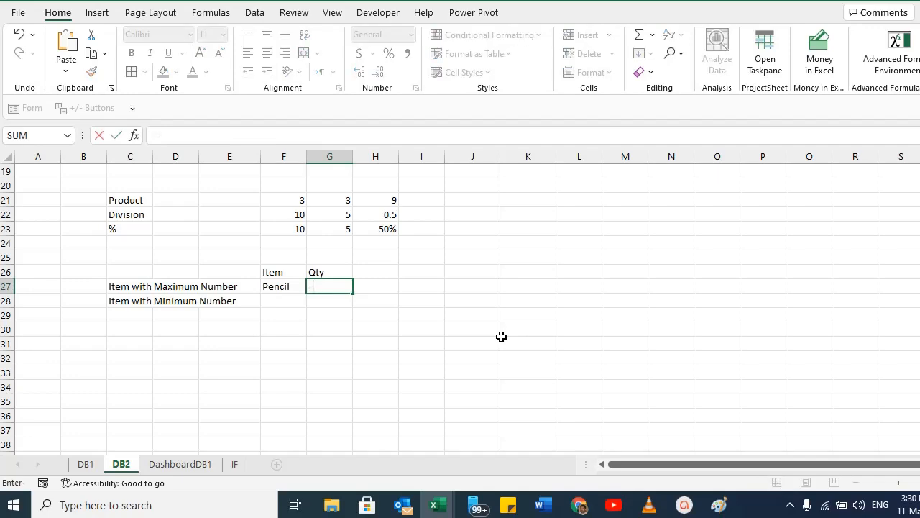
{"action": "type", "text": "SUMIFS"}
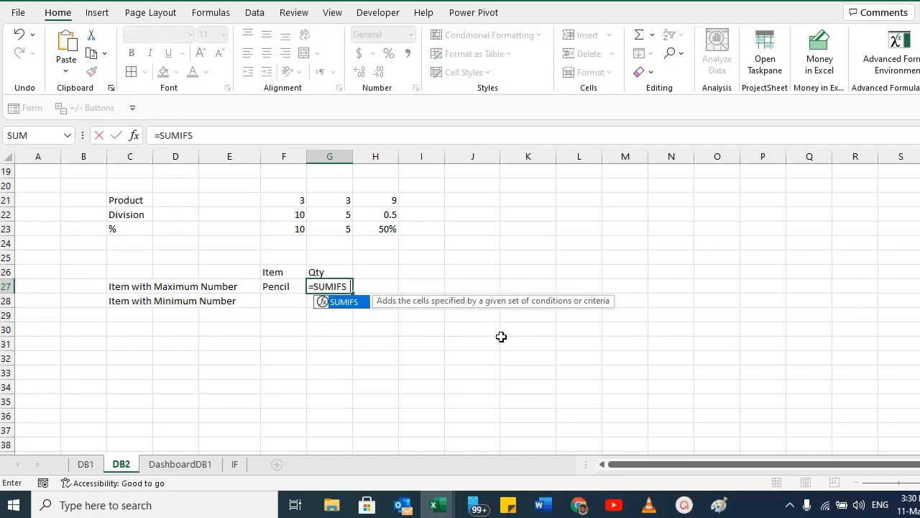
{"action": "type", "text": "("}
{"action": "scroll", "coordinate": [273, 314], "scroll_direction": "up", "scroll_amount": 6}
{"action": "left_click_drag", "start_coordinate": [124, 214], "coordinate": [126, 330]}
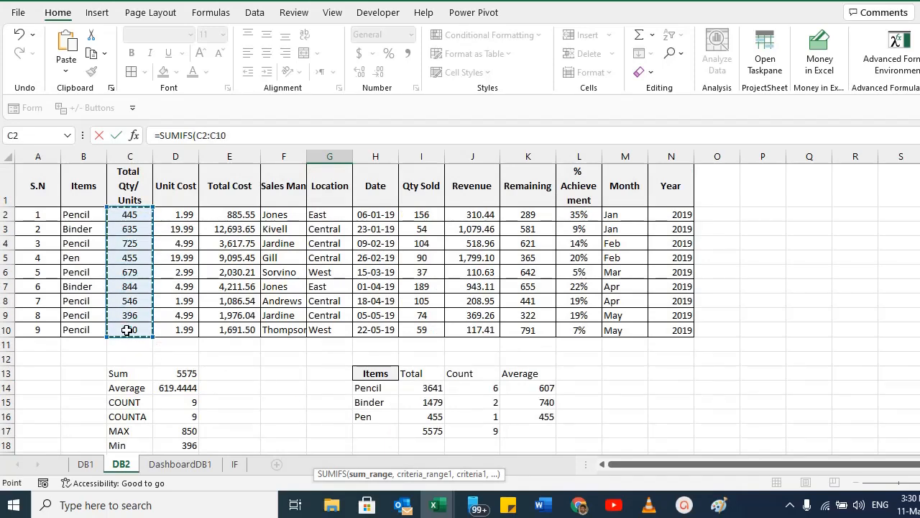
{"action": "key", "text": "F4"}
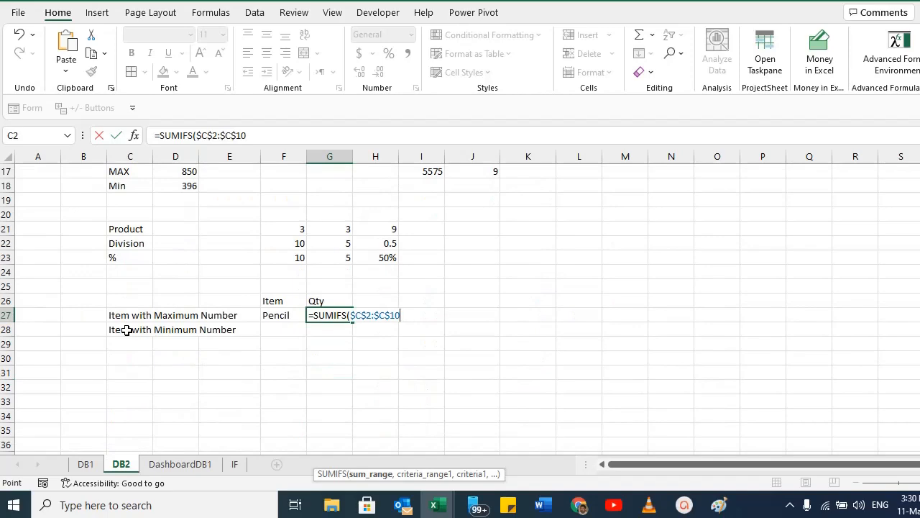
{"action": "type", "text": ","}
{"action": "scroll", "coordinate": [375, 345], "scroll_direction": "up", "scroll_amount": 6}
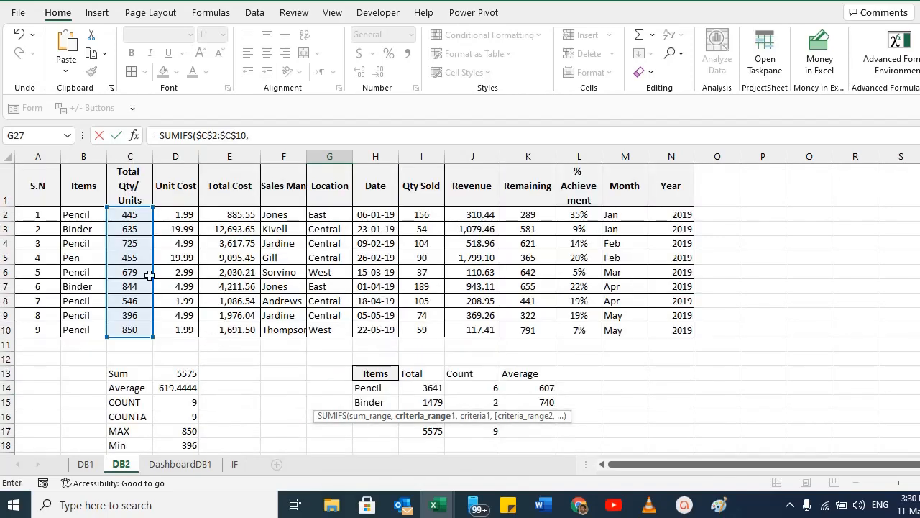
{"action": "left_click_drag", "start_coordinate": [79, 214], "coordinate": [93, 328]}
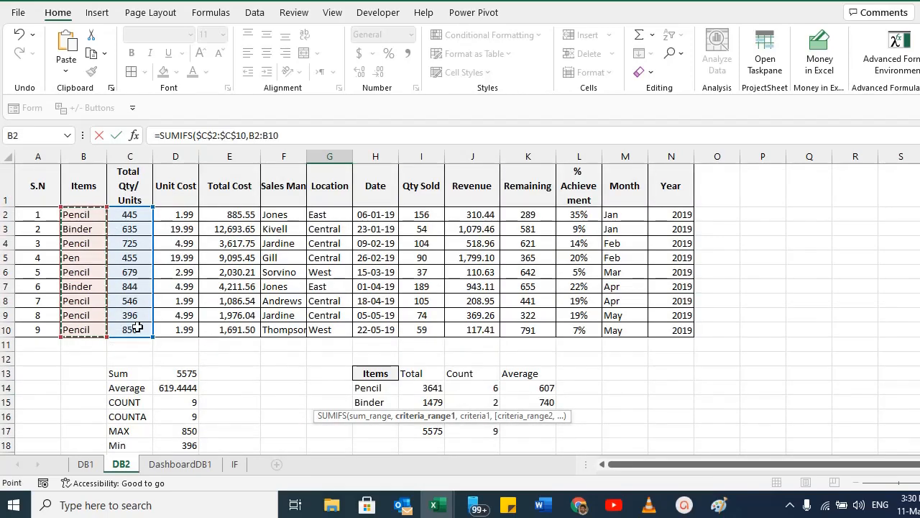
{"action": "key", "text": "F4"}
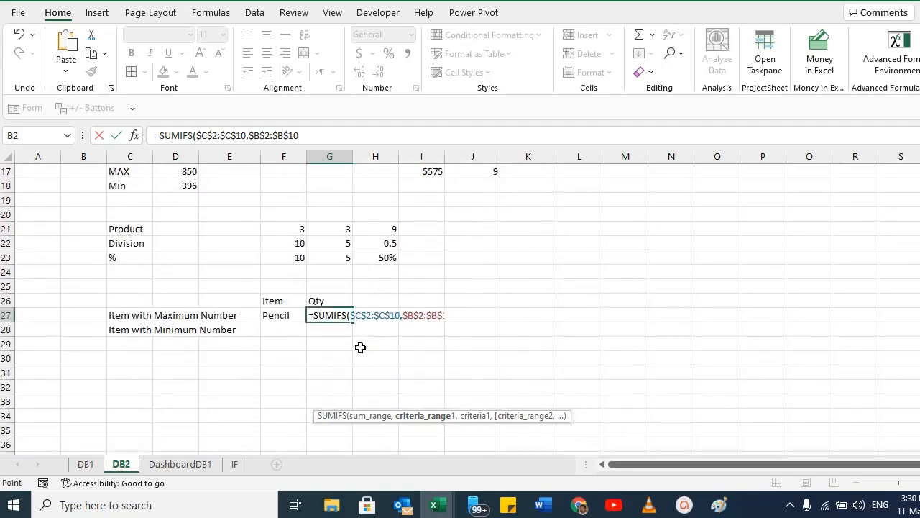
{"action": "type", "text": ","}
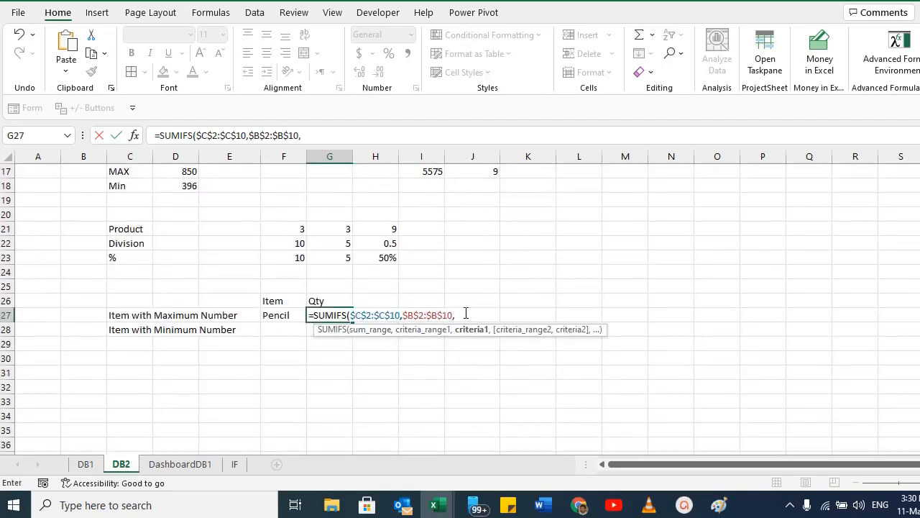
{"action": "left_click", "coordinate": [270, 317]}
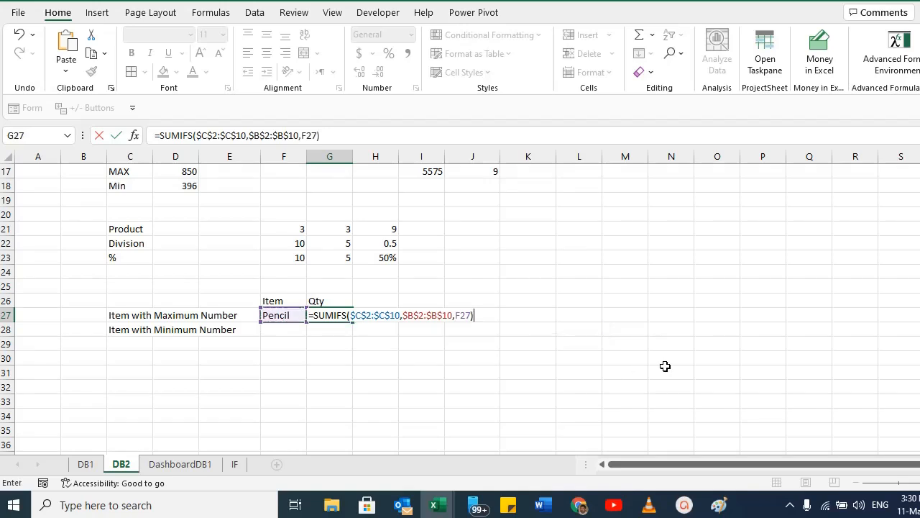
{"action": "key", "text": "Return"}
{"action": "key", "text": "Up"}
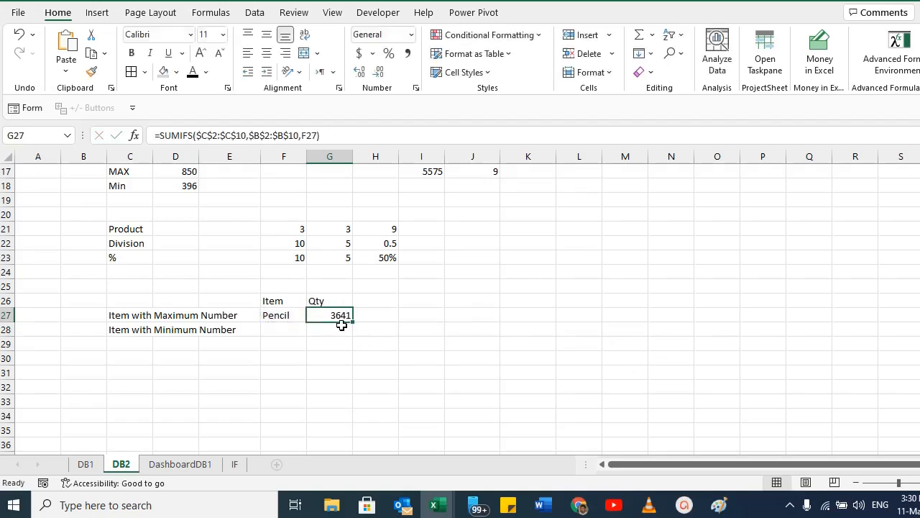
Copy the F27 XLOOKUP formula into F28 and change MAX to MIN to return the item with the smallest quantity.
{"action": "scroll", "coordinate": [350, 335], "scroll_direction": "up", "scroll_amount": 5}
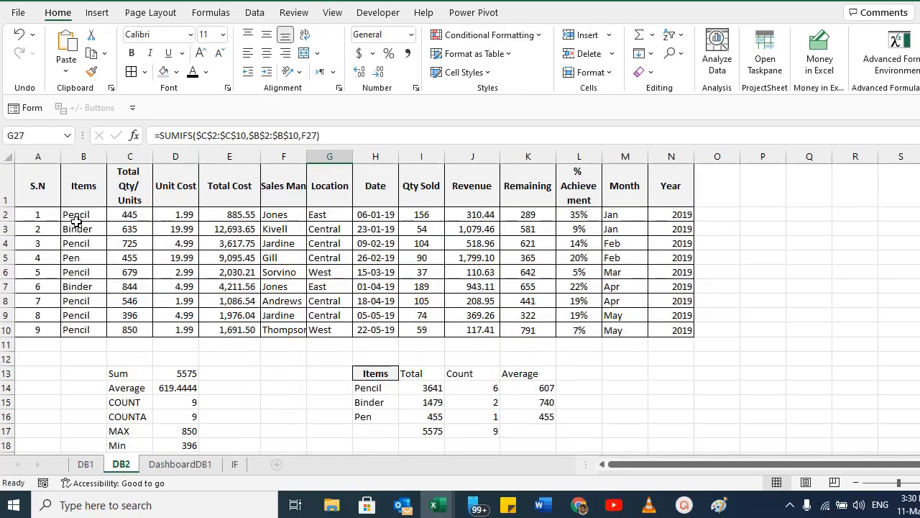
{"action": "left_click", "coordinate": [73, 214]}
{"action": "left_click", "coordinate": [84, 243], "text": "ctrl"}
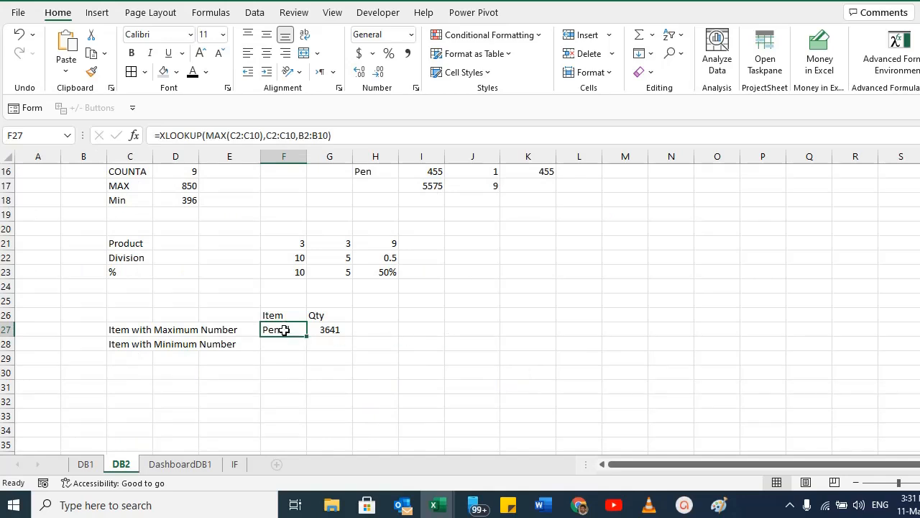
{"action": "left_click_drag", "start_coordinate": [333, 135], "coordinate": [202, 168]}
{"action": "key", "text": "ctrl+c"}
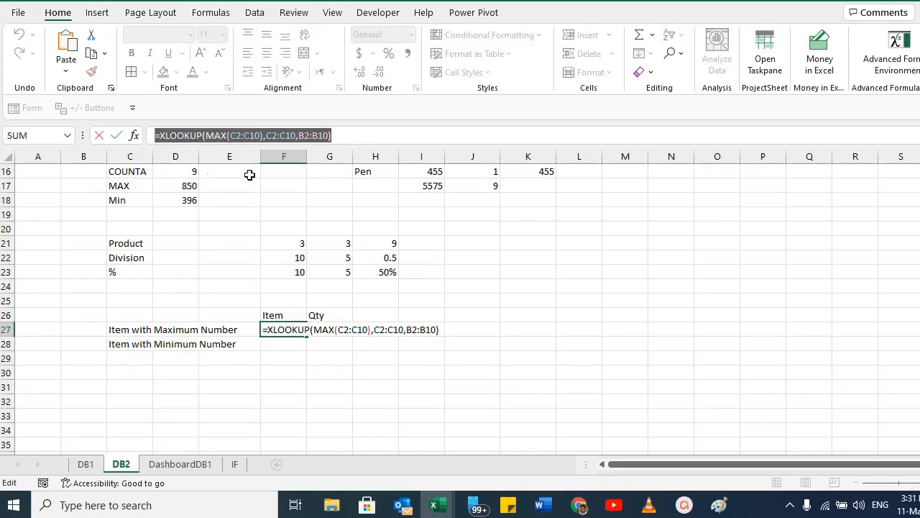
{"action": "key", "text": "Escape"}
{"action": "left_click", "coordinate": [283, 344]}
{"action": "key", "text": "ctrl+v"}
{"action": "key", "text": "F2"}
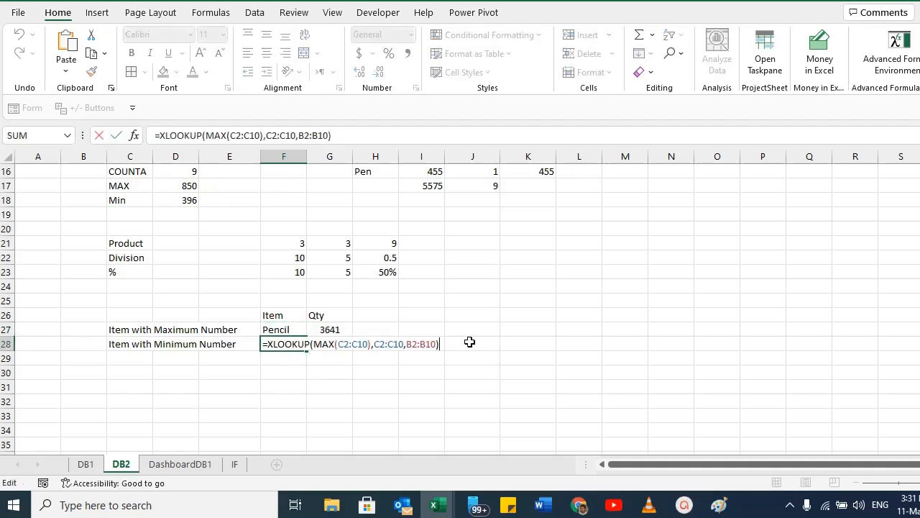
{"action": "left_click", "coordinate": [335, 344]}
{"action": "key", "text": "BackSpace"}
{"action": "key", "text": "BackSpace"}
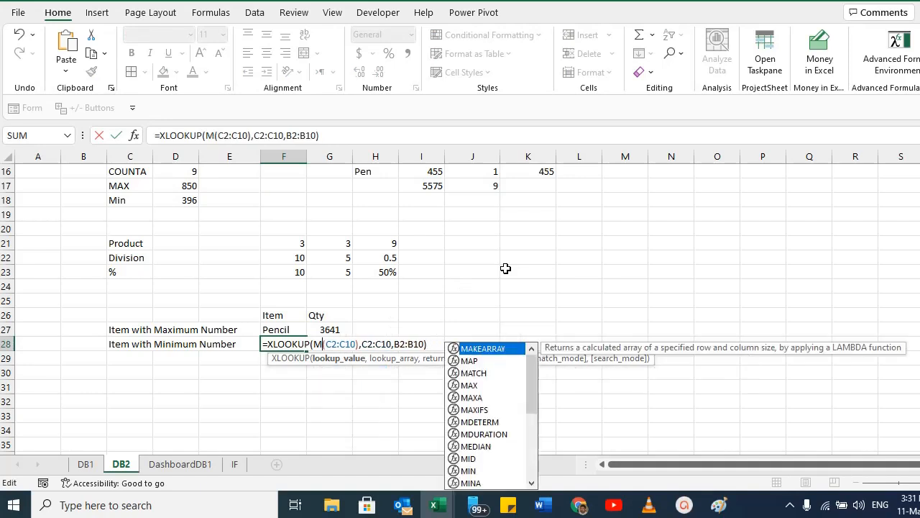
{"action": "type", "text": "IN"}
{"action": "key", "text": "Return"}
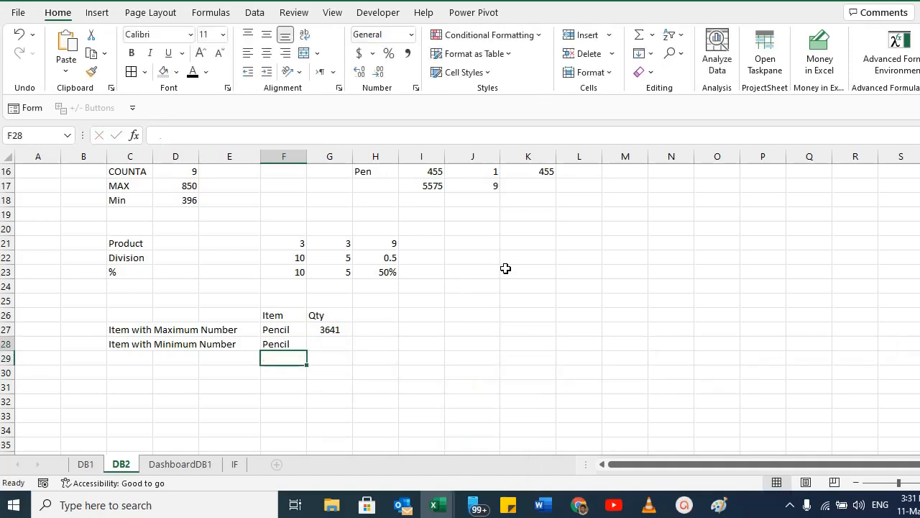
Examine the F28 formula and the Items and quantity columns it refers to.
{"action": "key", "text": "Up"}
{"action": "key", "text": "F2"}
{"action": "key", "text": "Escape"}
{"action": "key", "text": "F2"}
{"action": "key", "text": "Escape"}
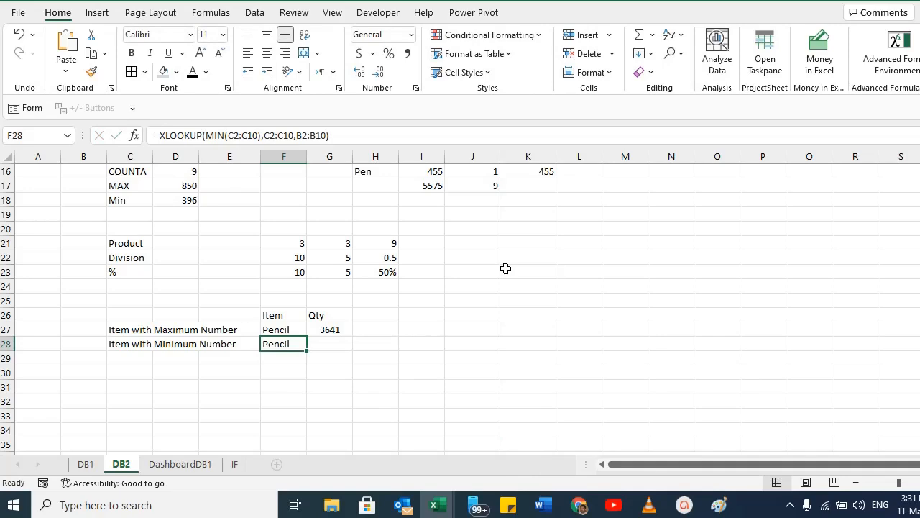
{"action": "scroll", "coordinate": [153, 245], "scroll_direction": "up", "scroll_amount": 5}
{"action": "left_click_drag", "start_coordinate": [81, 220], "coordinate": [78, 333]}
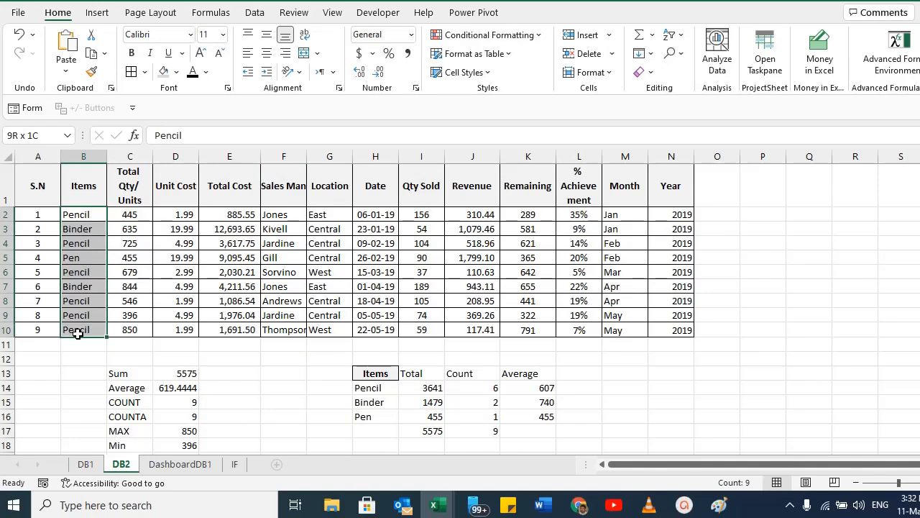
{"action": "left_click", "coordinate": [89, 214]}
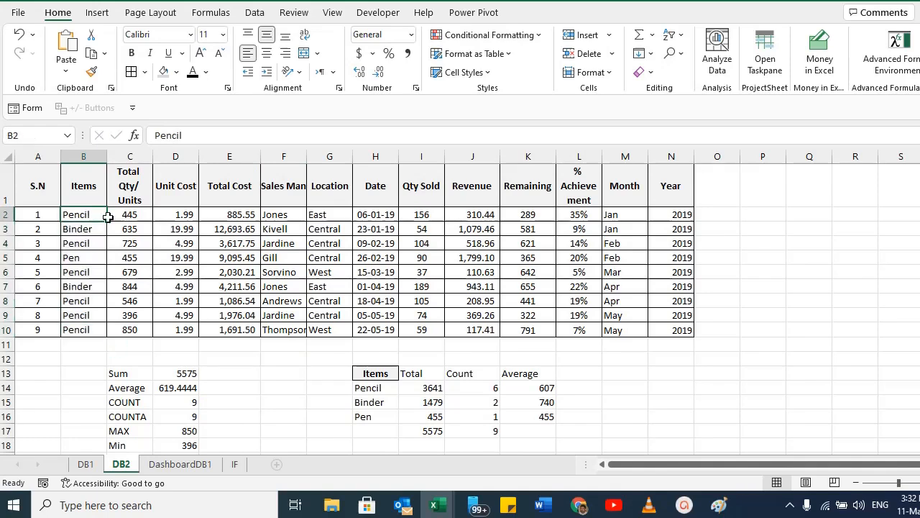
{"action": "left_click", "coordinate": [184, 214]}
{"action": "left_click", "coordinate": [123, 212]}
{"action": "left_click", "coordinate": [128, 243]}
{"action": "left_click", "coordinate": [131, 287]}
{"action": "left_click", "coordinate": [136, 327]}
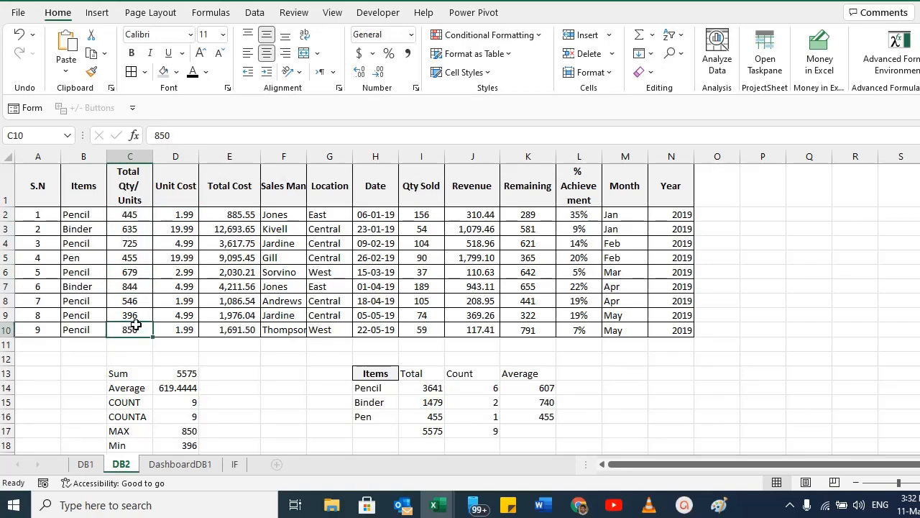
{"action": "left_click", "coordinate": [81, 213]}
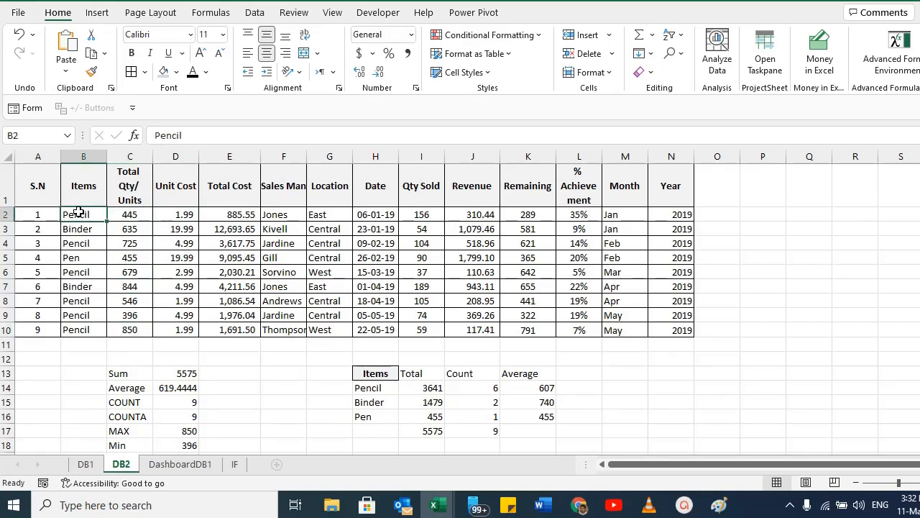
{"action": "left_click_drag", "start_coordinate": [130, 213], "coordinate": [138, 243]}
{"action": "left_click_drag", "start_coordinate": [79, 215], "coordinate": [78, 315]}
{"action": "scroll", "coordinate": [285, 331], "scroll_direction": "down", "scroll_amount": 6}
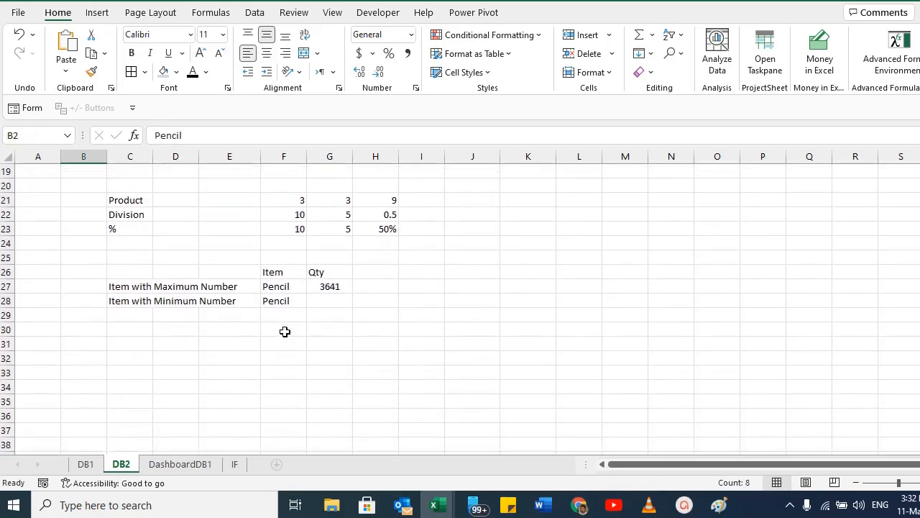
{"action": "left_click", "coordinate": [279, 302]}
{"action": "left_click", "coordinate": [275, 287]}
{"action": "left_click", "coordinate": [276, 300]}
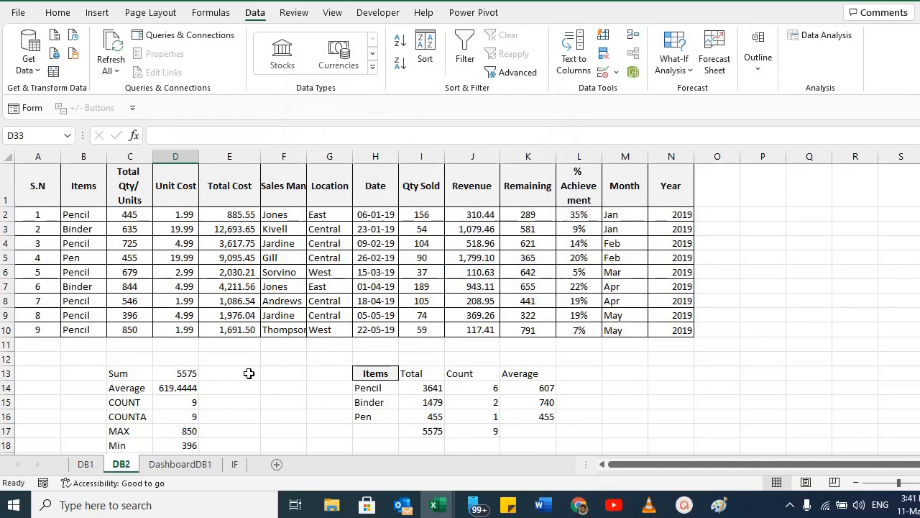
{"action": "scroll", "coordinate": [244, 372], "scroll_direction": "down", "scroll_amount": 7}
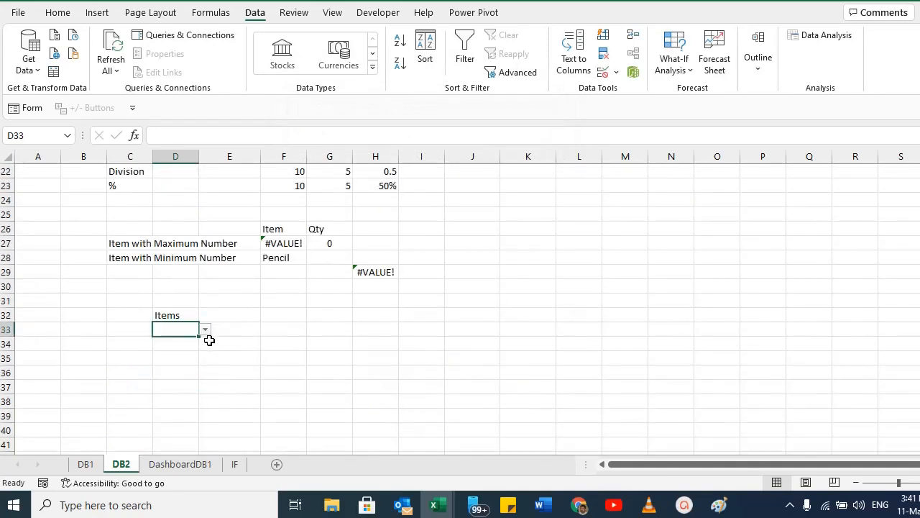
Pick Pencil from the item dropdown list in D33.
{"action": "left_click", "coordinate": [206, 332]}
{"action": "left_click", "coordinate": [206, 333]}
{"action": "left_click", "coordinate": [177, 372]}
{"action": "left_click", "coordinate": [176, 333]}
{"action": "left_click", "coordinate": [205, 330]}
{"action": "left_click", "coordinate": [176, 342]}
Label E32 'Qty' beside the Items heading.
{"action": "left_click", "coordinate": [230, 318]}
{"action": "type", "text": "Q"}
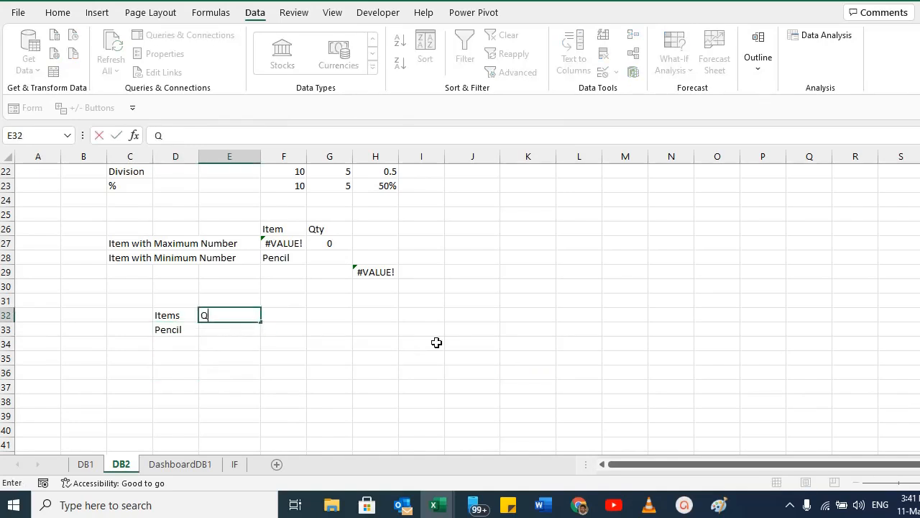
{"action": "key", "text": "Return"}
{"action": "key", "text": "Up"}
{"action": "key", "text": "Right"}
{"action": "key", "text": "Left"}
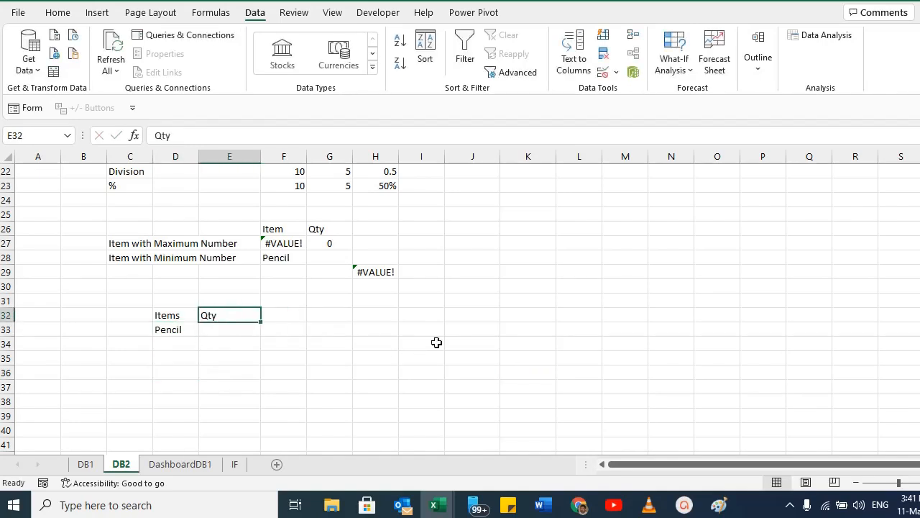
Enter =VLOOKUP(D33,B2:C10,2) in E33 to return the quantity for the selected item.
{"action": "key", "text": "Down"}
{"action": "type", "text": "=v"}
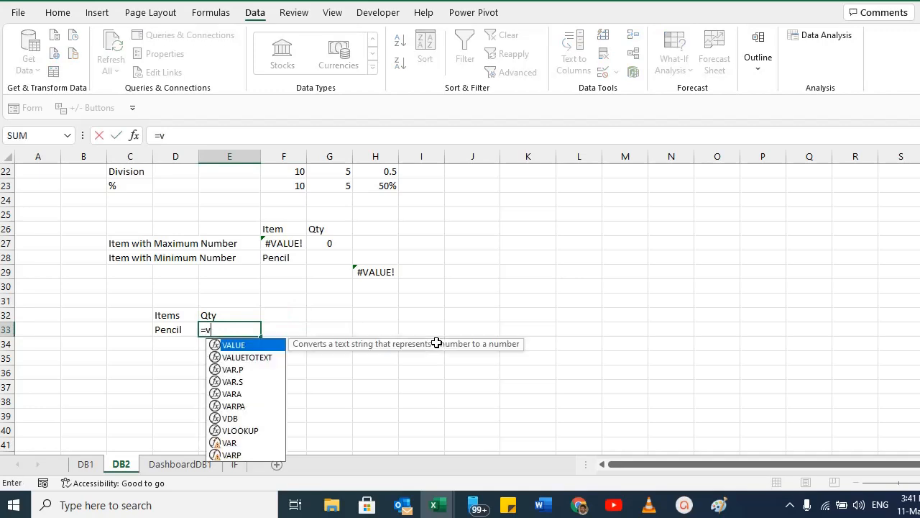
{"action": "type", "text": "lookup("}
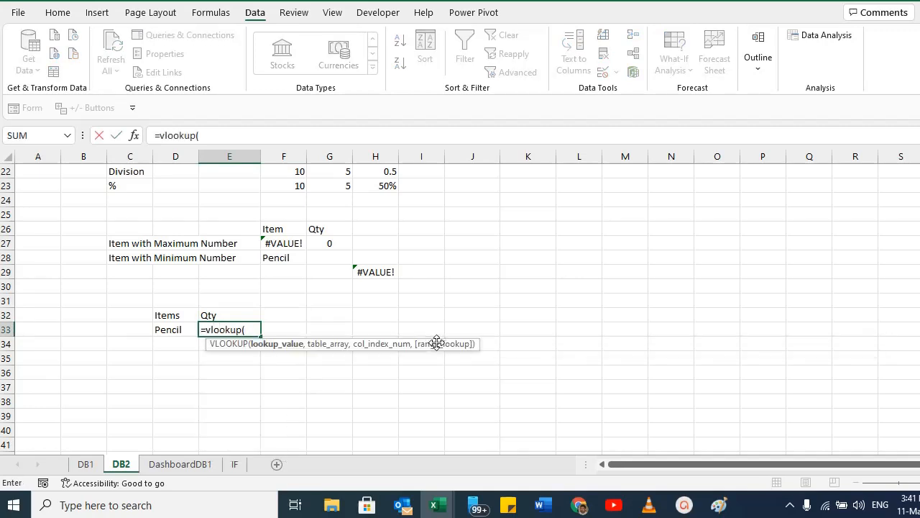
{"action": "key", "text": "Left"}
{"action": "type", "text": ","}
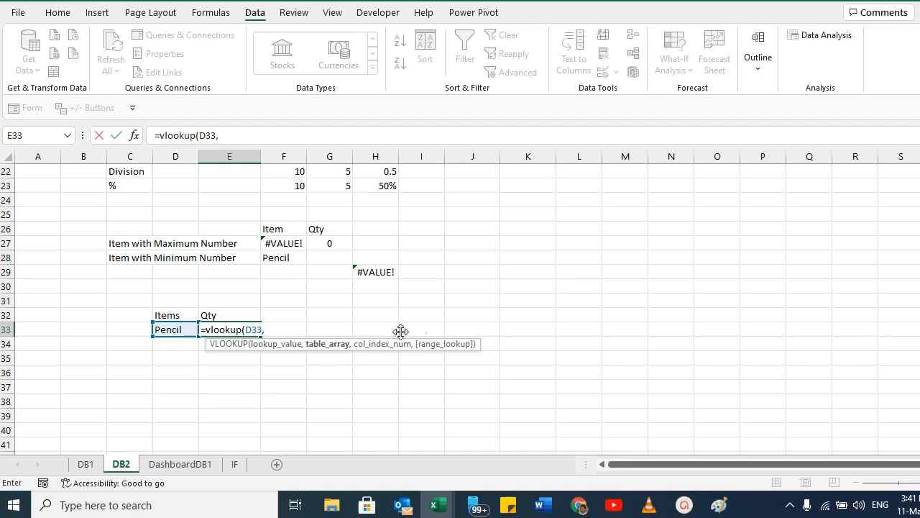
{"action": "scroll", "coordinate": [341, 306], "scroll_direction": "up", "scroll_amount": 7}
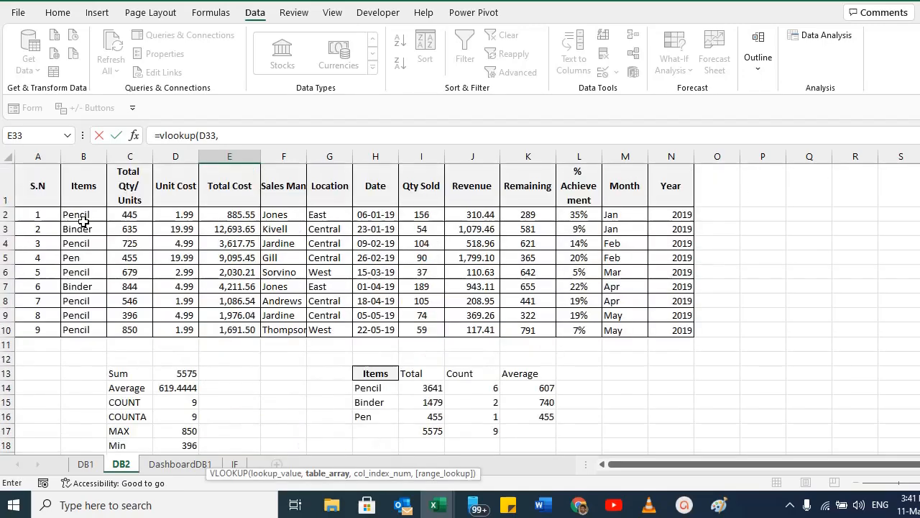
{"action": "left_click", "coordinate": [77, 212]}
{"action": "left_click_drag", "start_coordinate": [77, 212], "coordinate": [136, 329]}
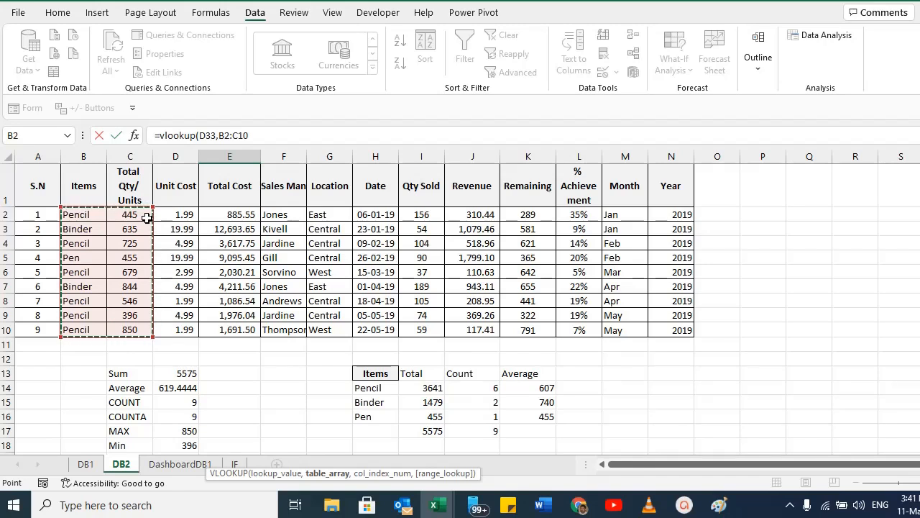
{"action": "type", "text": ","}
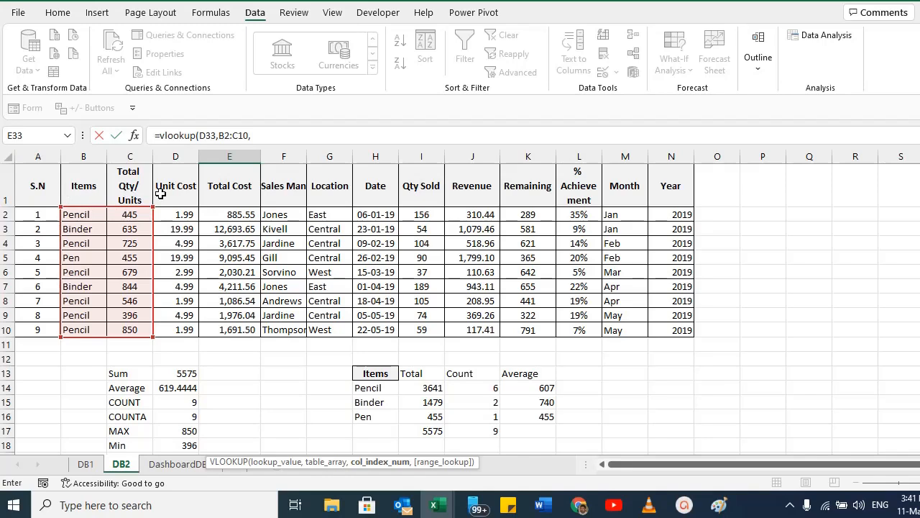
{"action": "scroll", "coordinate": [464, 403], "scroll_direction": "down", "scroll_amount": 6}
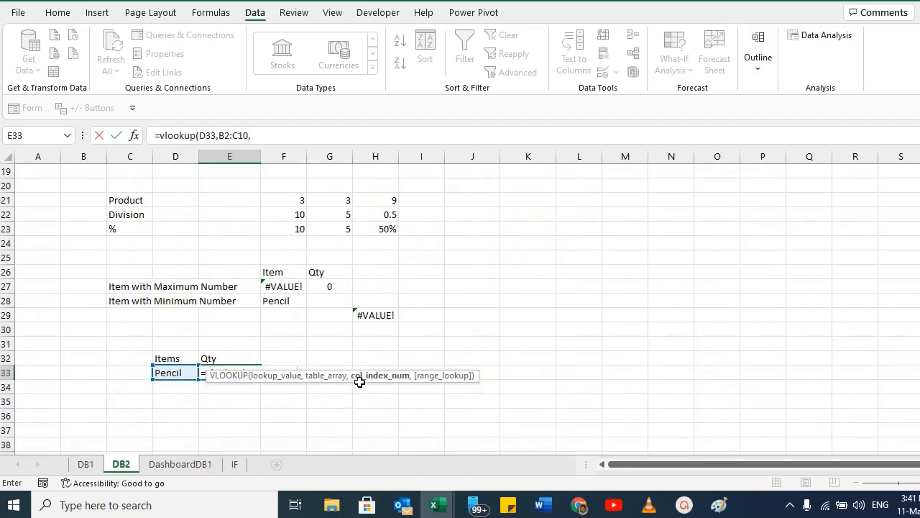
{"action": "scroll", "coordinate": [122, 224], "scroll_direction": "up", "scroll_amount": 6}
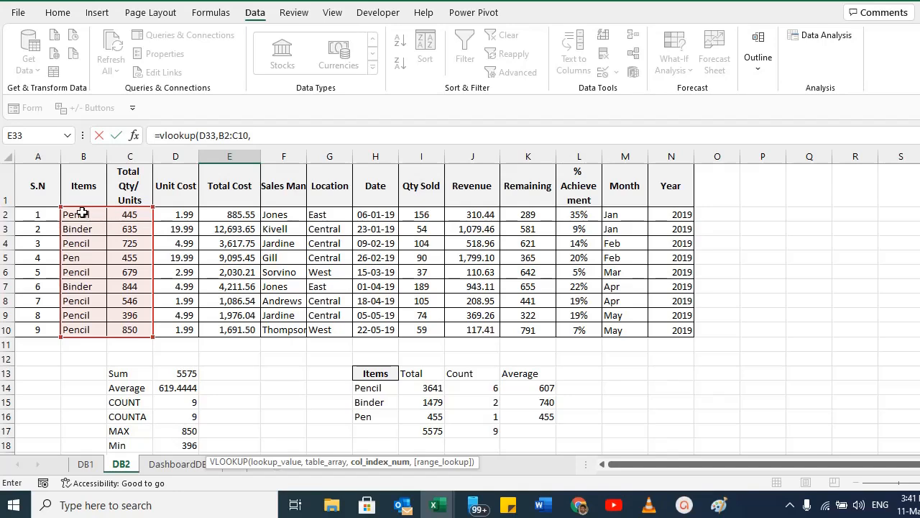
{"action": "scroll", "coordinate": [337, 331], "scroll_direction": "down", "scroll_amount": 6}
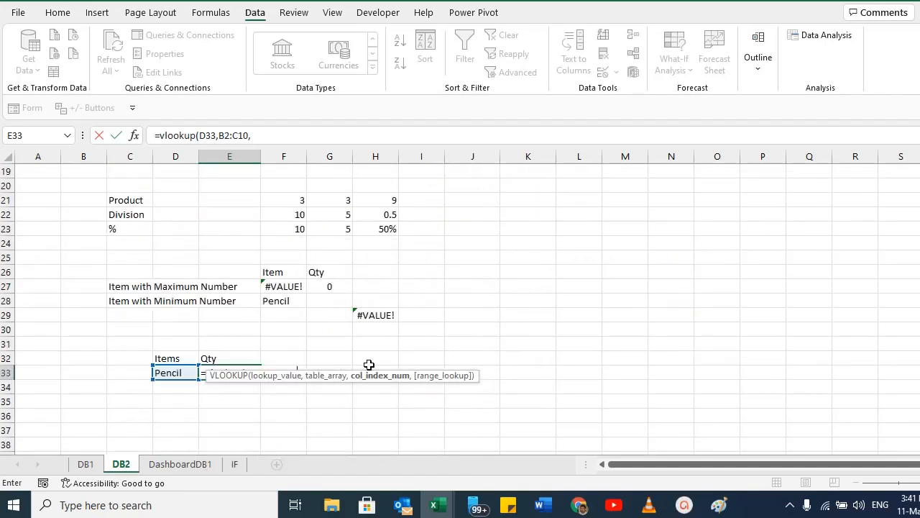
{"action": "type", "text": "2"}
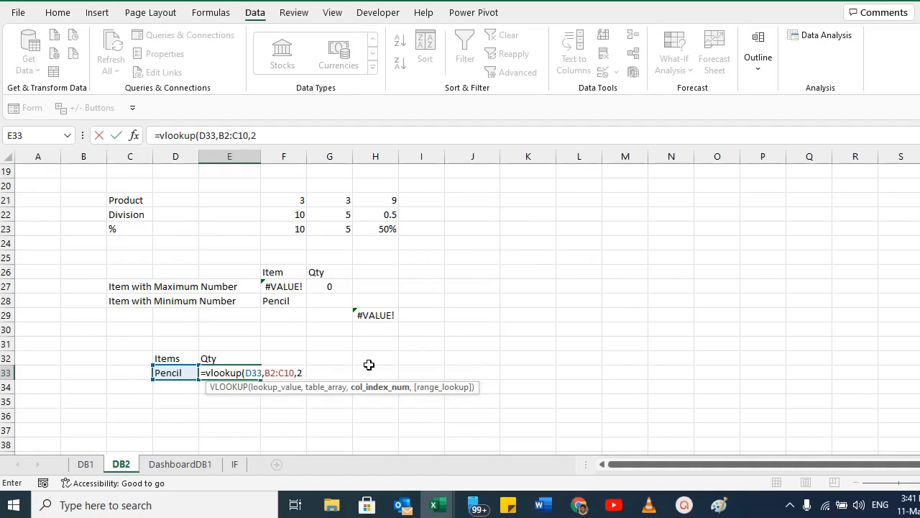
{"action": "type", "text": ")"}
{"action": "key", "text": "Return"}
Review the E33 VLOOKUP formula and the item and quantity rows it searches.
{"action": "key", "text": "Up"}
{"action": "key", "text": "F2"}
{"action": "key", "text": "Escape"}
{"action": "key", "text": "F2"}
{"action": "key", "text": "Escape"}
{"action": "key", "text": "F2"}
{"action": "key", "text": "Escape"}
{"action": "key", "text": "Left"}
{"action": "key", "text": "F2"}
{"action": "key", "text": "Tab"}
{"action": "key", "text": "F2"}
{"action": "key", "text": "shift+Tab"}
{"action": "key", "text": "F2"}
{"action": "key", "text": "Tab"}
{"action": "key", "text": "F2"}
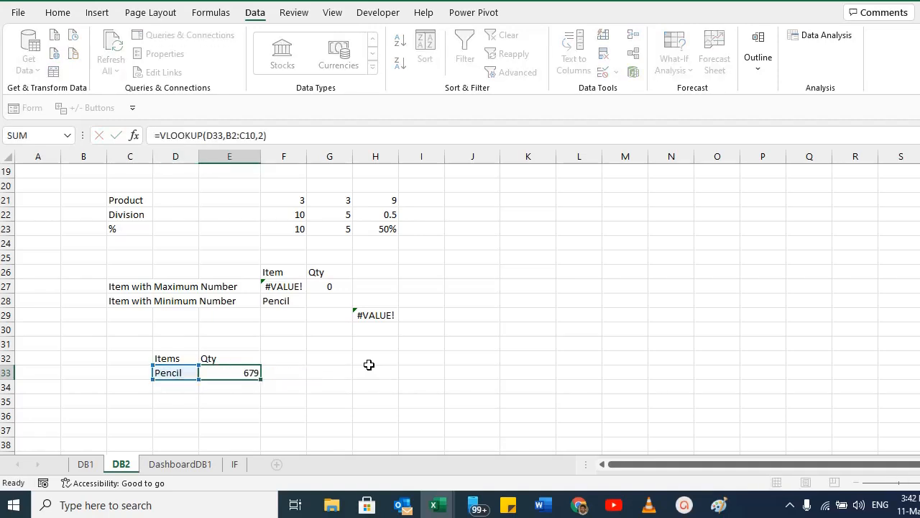
{"action": "key", "text": "Escape"}
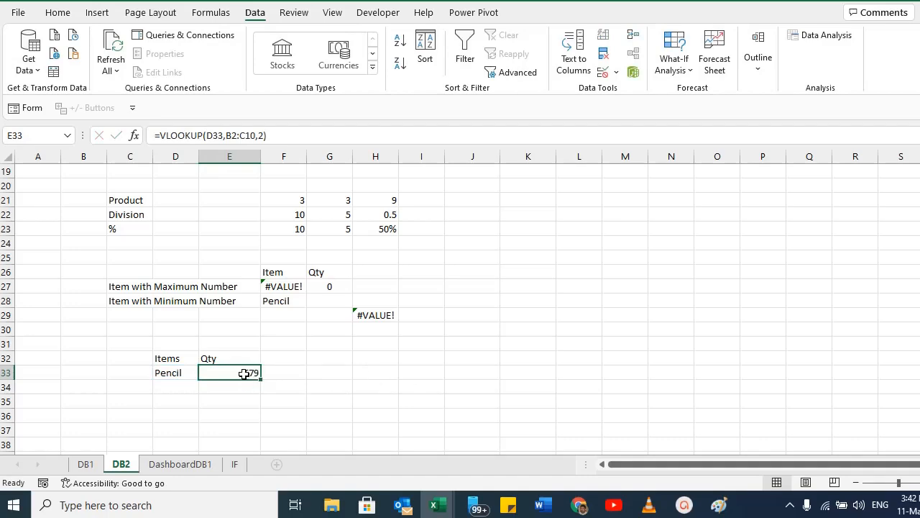
{"action": "scroll", "coordinate": [238, 359], "scroll_direction": "up", "scroll_amount": 6}
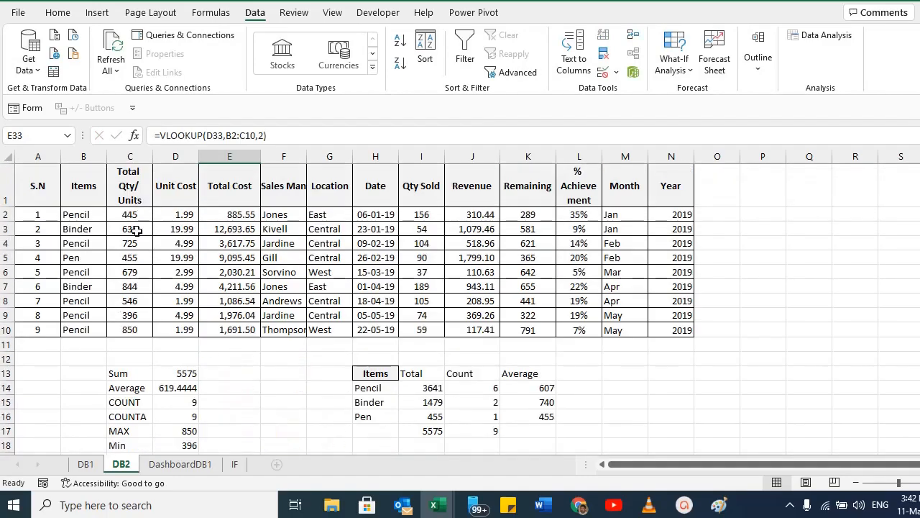
{"action": "left_click", "coordinate": [95, 271]}
{"action": "left_click", "coordinate": [122, 273]}
{"action": "left_click", "coordinate": [87, 274]}
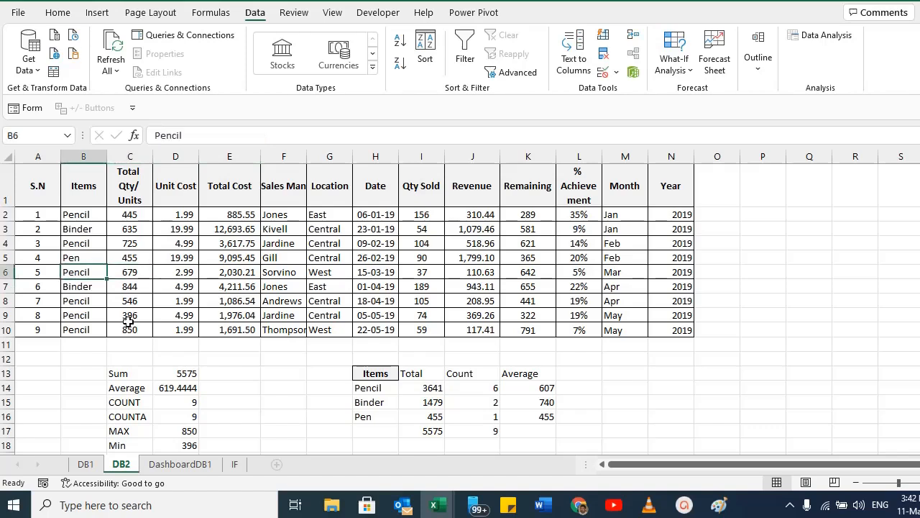
{"action": "left_click", "coordinate": [74, 212]}
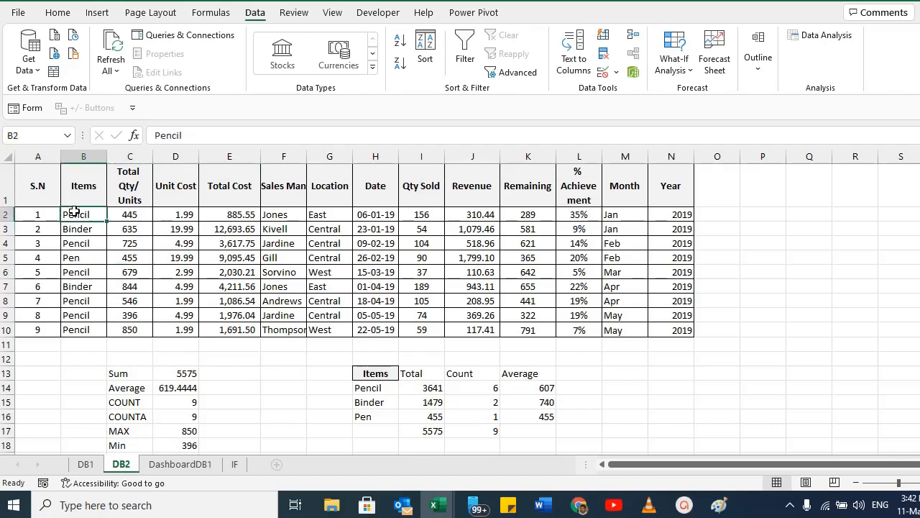
{"action": "left_click", "coordinate": [80, 272], "text": "ctrl"}
{"action": "left_click", "coordinate": [83, 300], "text": "ctrl"}
{"action": "left_click", "coordinate": [83, 315], "text": "ctrl"}
{"action": "left_click", "coordinate": [85, 329], "text": "ctrl"}
{"action": "left_click", "coordinate": [133, 214]}
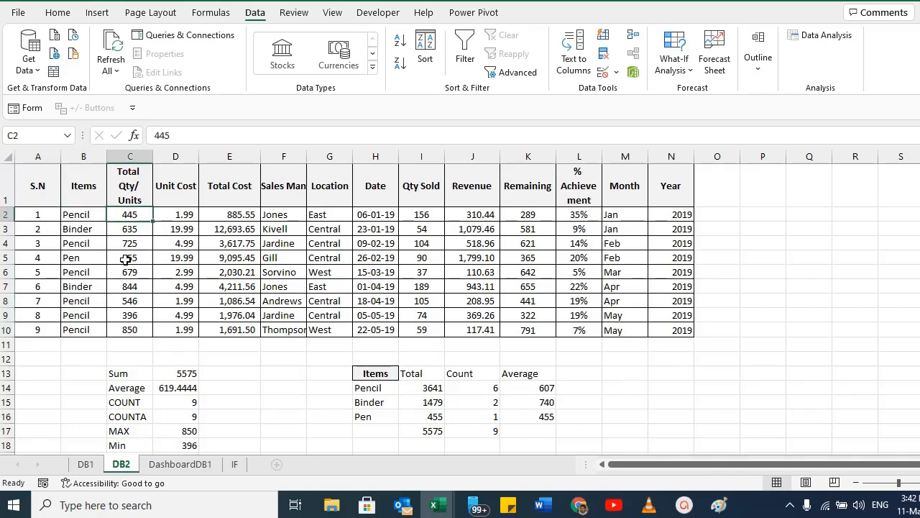
{"action": "left_click", "coordinate": [129, 243], "text": "ctrl"}
{"action": "left_click", "coordinate": [130, 272], "text": "ctrl"}
{"action": "left_click", "coordinate": [131, 300], "text": "ctrl"}
{"action": "left_click", "coordinate": [132, 315], "text": "ctrl"}
{"action": "left_click", "coordinate": [133, 329], "text": "ctrl"}
{"action": "scroll", "coordinate": [340, 362], "scroll_direction": "down", "scroll_amount": 7}
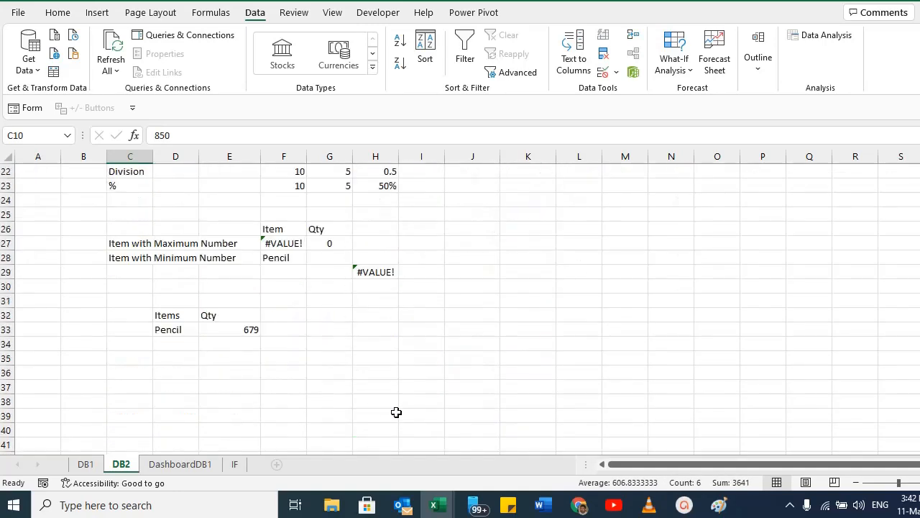
Replace VLOOKUP in the E33 formula with SUMPRODUCT and clear its old arguments.
{"action": "double_click", "coordinate": [233, 333]}
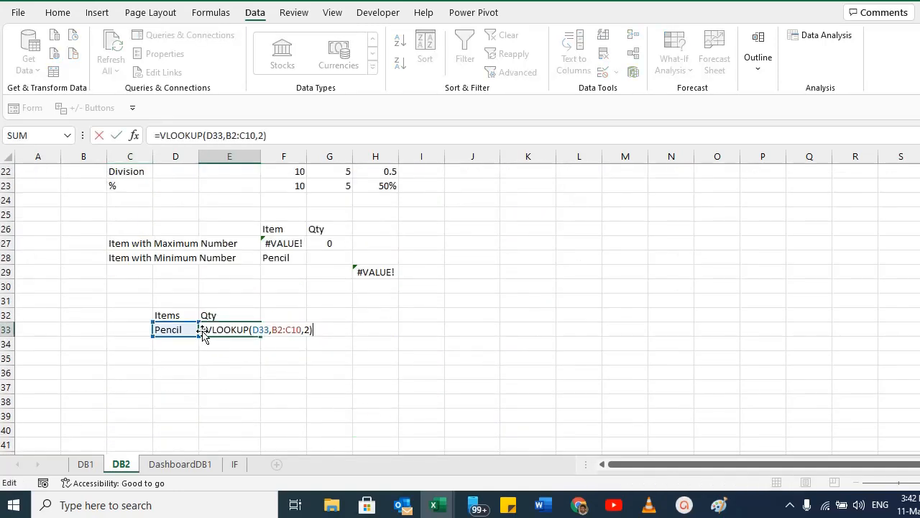
{"action": "type", "text": "SUMPRODUC"}
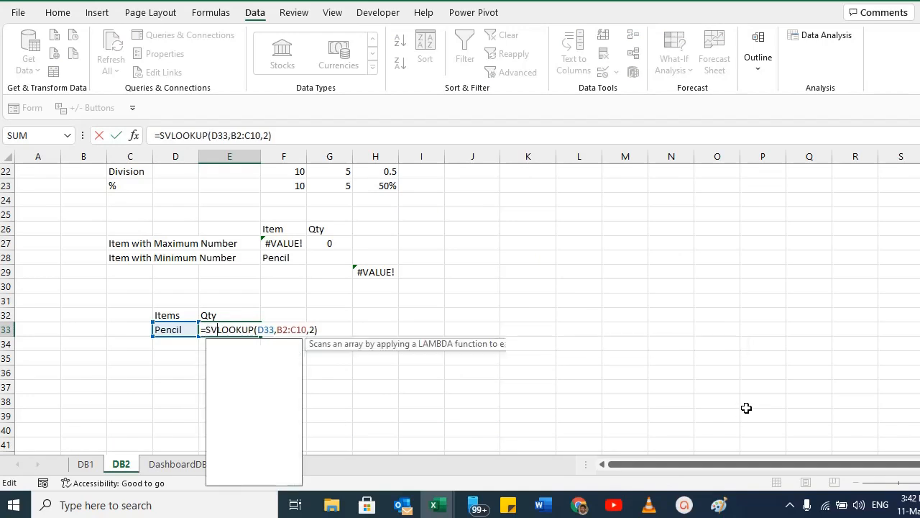
{"action": "type", "text": "T"}
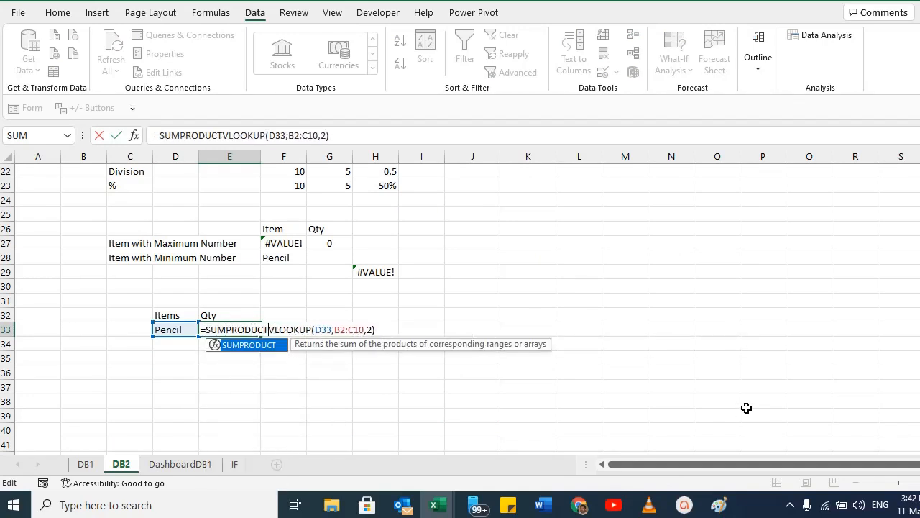
{"action": "key", "text": "ctrl+shift+Right"}
{"action": "key", "text": "BackSpace"}
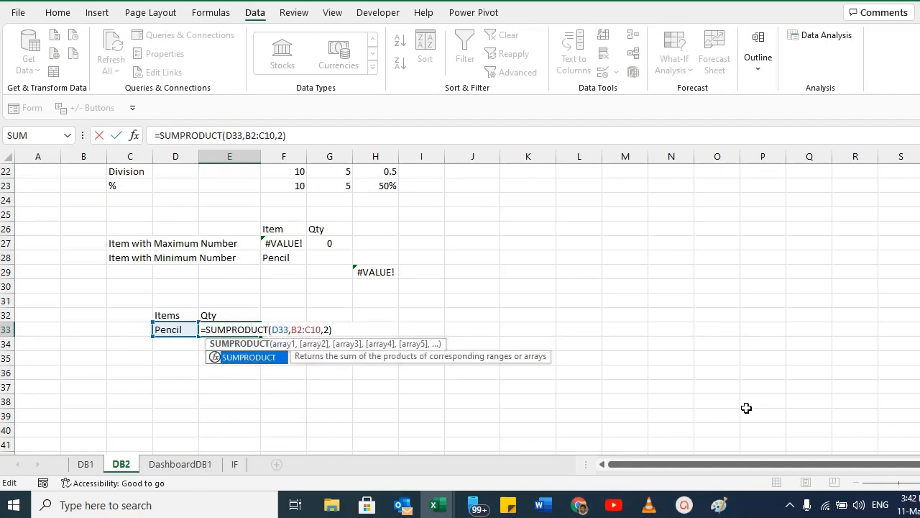
{"action": "type", "text": "("}
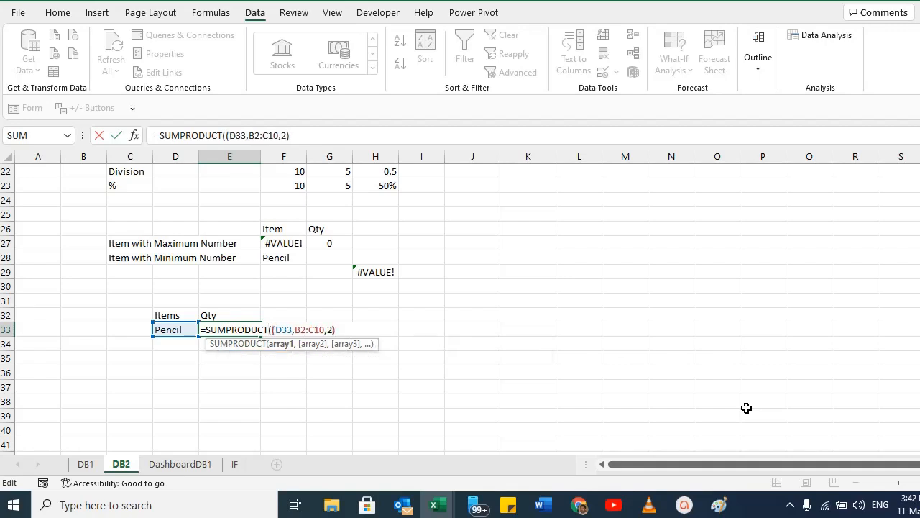
{"action": "key", "text": "shift+Right"}
{"action": "key", "text": "shift+Right"}
{"action": "key", "text": "shift+Right"}
{"action": "key", "text": "shift+Right"}
{"action": "key", "text": "shift+Right"}
{"action": "key", "text": "shift+Right"}
{"action": "key", "text": "shift+Right"}
{"action": "key", "text": "shift+Right"}
{"action": "key", "text": "shift+Right"}
{"action": "key", "text": "shift+Right"}
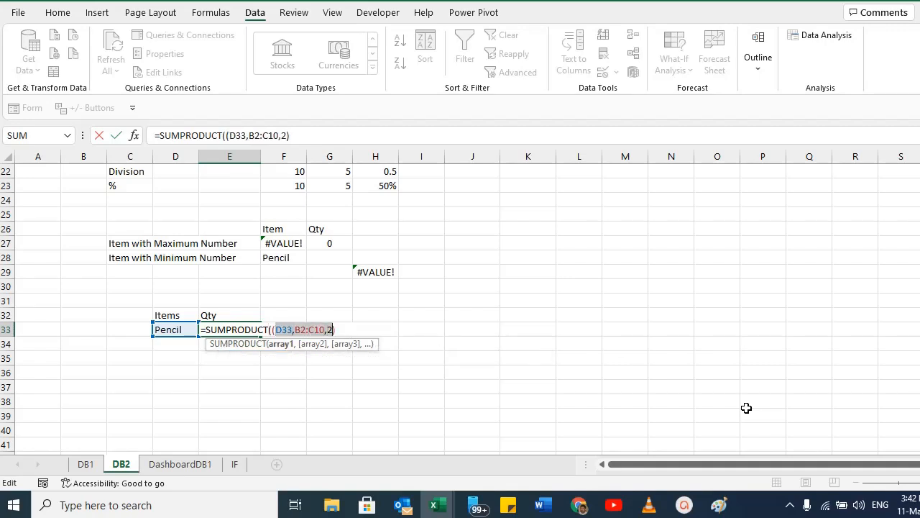
{"action": "key", "text": "BackSpace"}
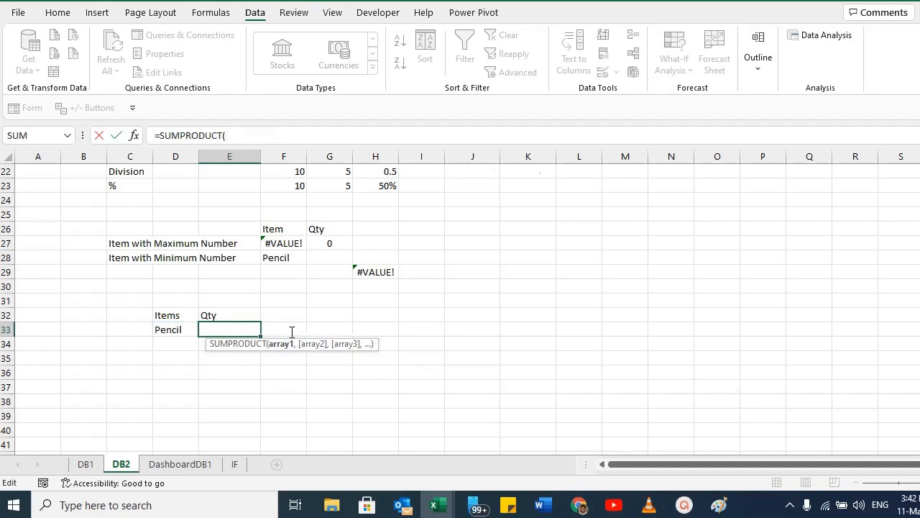
Complete E33 as =SUMPRODUCT((C2:C10)*(B2:B10=D33)) to total the quantity of the selected item.
{"action": "scroll", "coordinate": [271, 320], "scroll_direction": "up", "scroll_amount": 6}
{"action": "scroll", "coordinate": [122, 208], "scroll_direction": "up", "scroll_amount": 1}
{"action": "left_click_drag", "start_coordinate": [131, 214], "coordinate": [134, 326]}
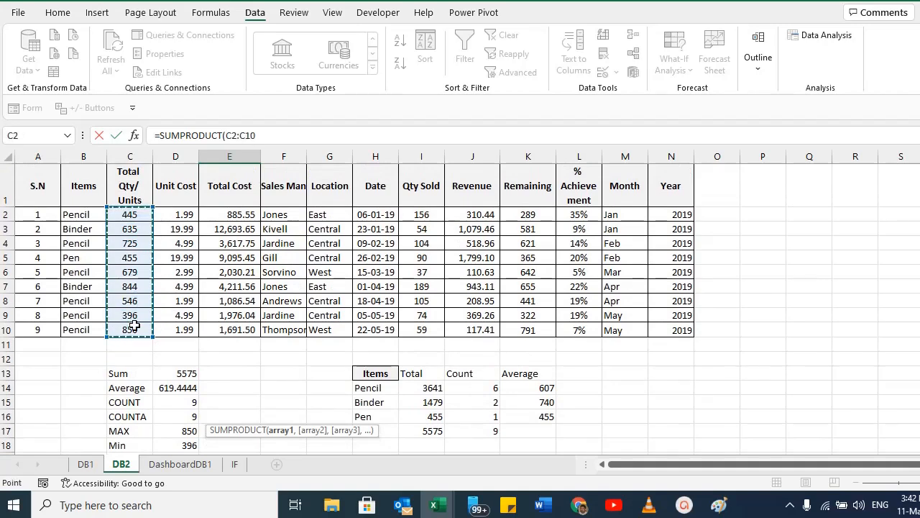
{"action": "type", "text": ")*"}
{"action": "left_click_drag", "start_coordinate": [70, 215], "coordinate": [73, 331]}
{"action": "type", "text": "="}
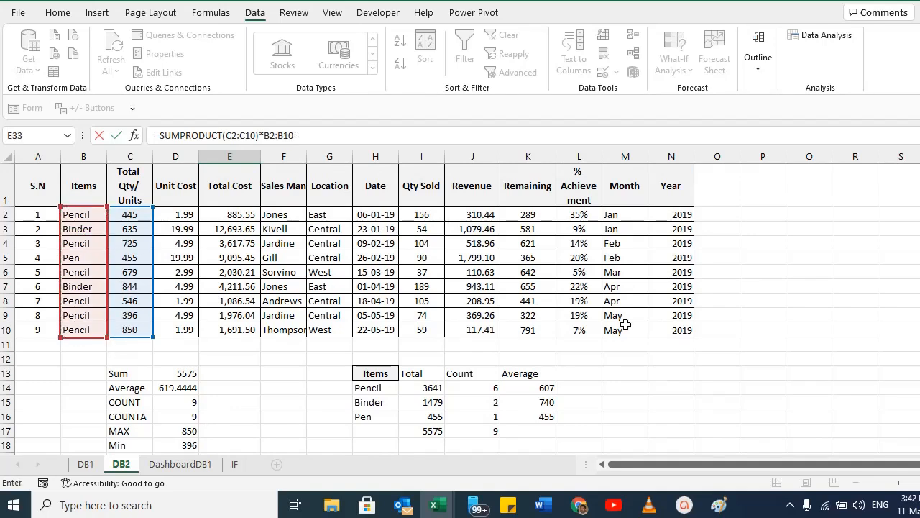
{"action": "scroll", "coordinate": [622, 328], "scroll_direction": "down", "scroll_amount": 7}
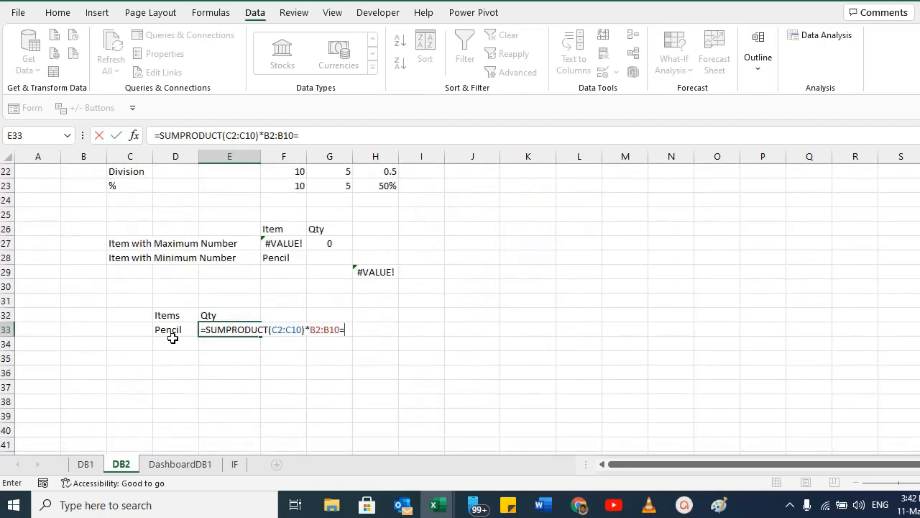
{"action": "left_click", "coordinate": [169, 330]}
{"action": "left_click", "coordinate": [309, 329]}
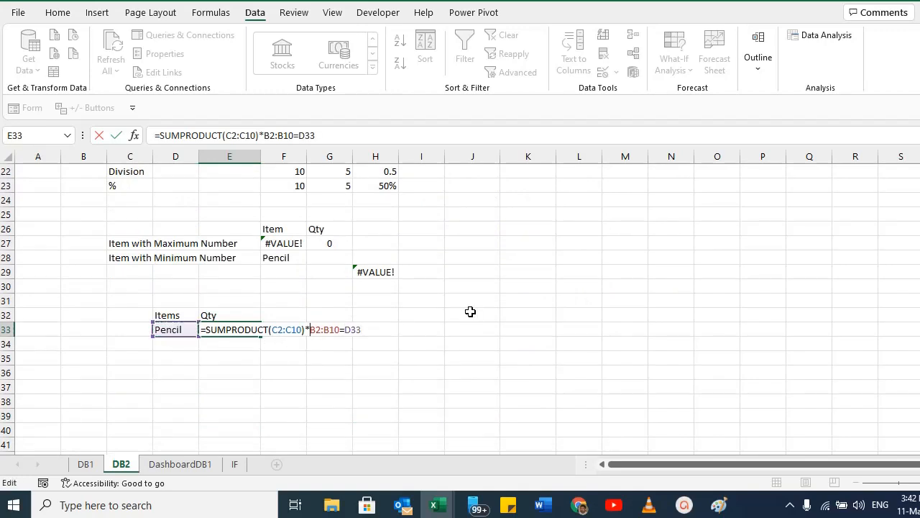
{"action": "type", "text": "("}
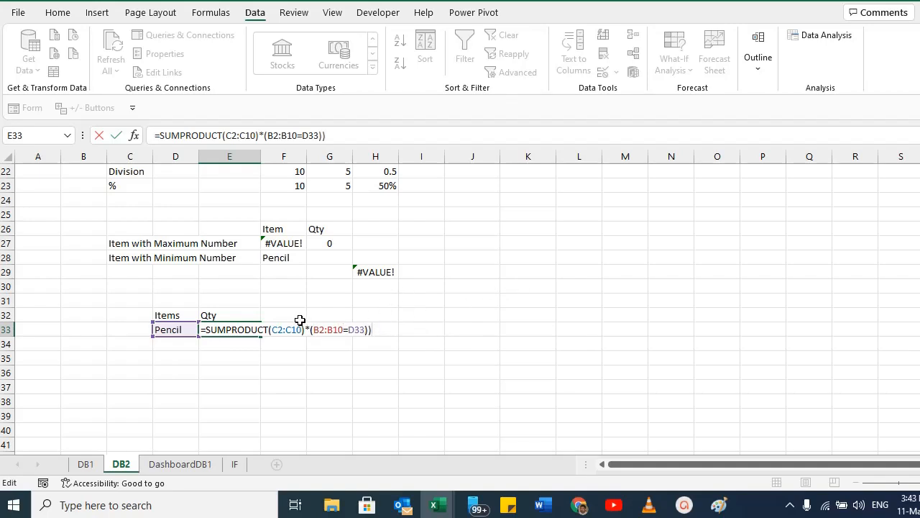
{"action": "left_click", "coordinate": [275, 329]}
{"action": "type", "text": "("}
{"action": "key", "text": "Return"}
{"action": "key", "text": "Up"}
{"action": "key", "text": "F2"}
{"action": "key", "text": "ctrl+Return"}
Test the E33 total by switching the D33 item to Binder, then Pen, then back to Pencil.
{"action": "left_click", "coordinate": [164, 324]}
{"action": "left_click", "coordinate": [206, 329]}
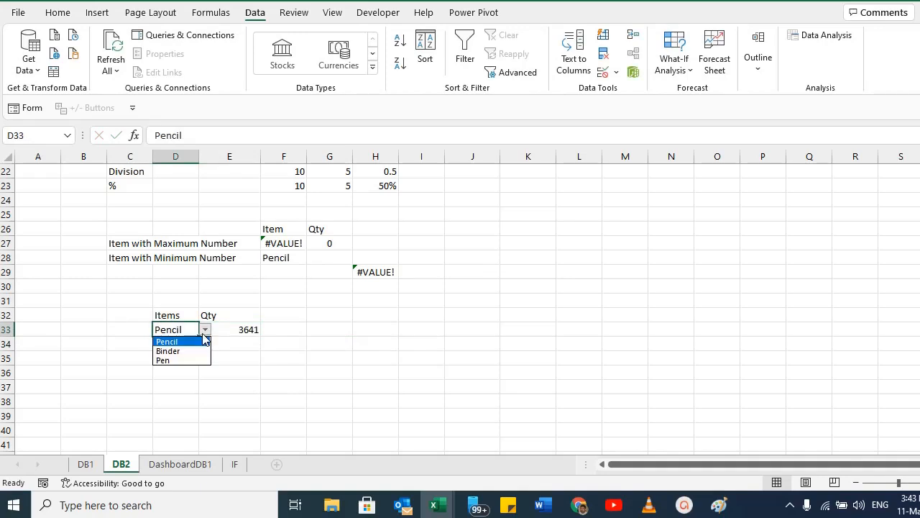
{"action": "left_click", "coordinate": [189, 352]}
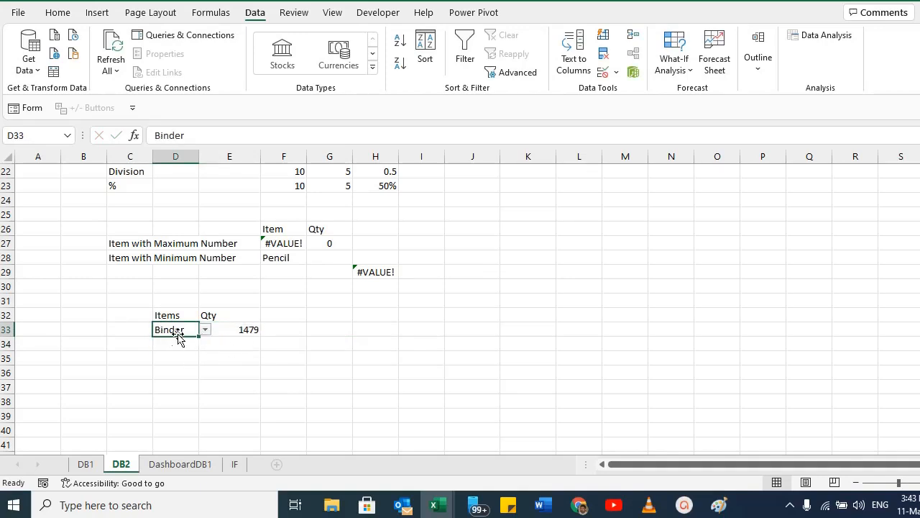
{"action": "left_click", "coordinate": [205, 330]}
{"action": "left_click", "coordinate": [183, 360]}
{"action": "left_click", "coordinate": [205, 329]}
{"action": "left_click", "coordinate": [174, 343]}
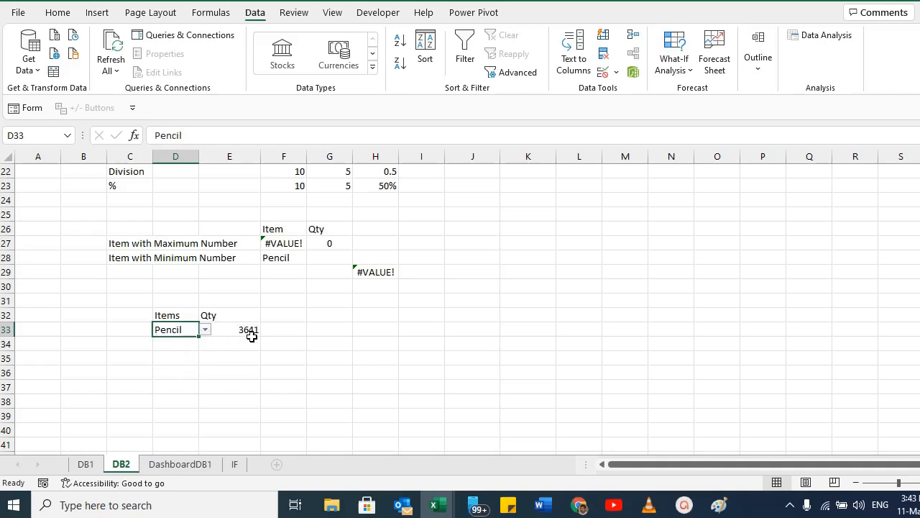
{"action": "left_click", "coordinate": [251, 332]}
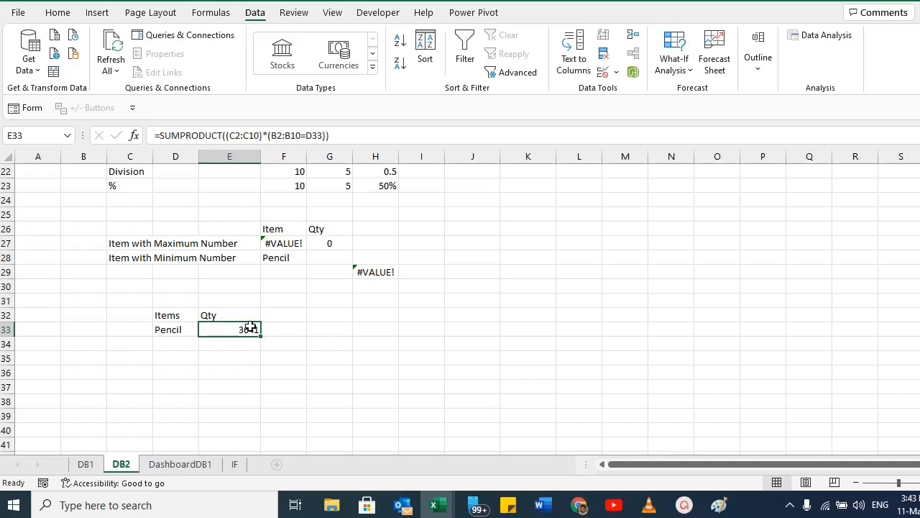
Review the SUMPRODUCT formula in E33 and the item cell and ranges it references.
{"action": "left_click", "coordinate": [156, 331]}
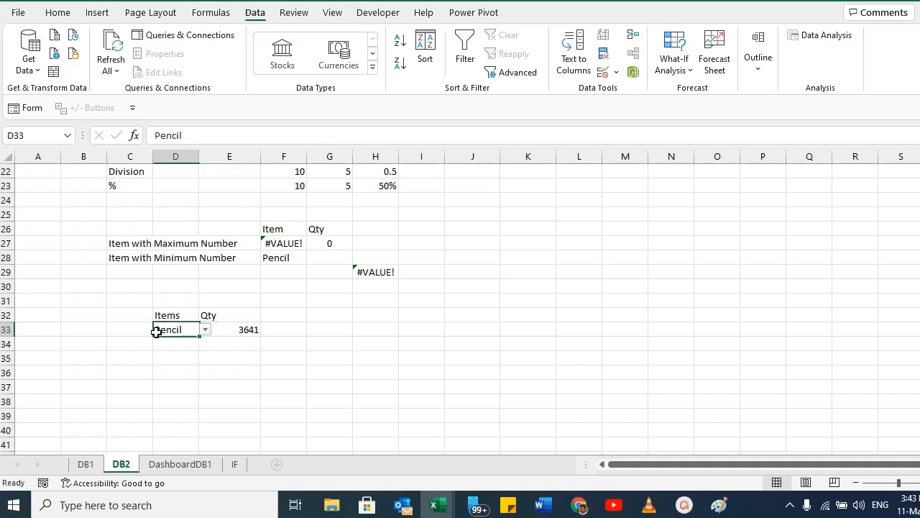
{"action": "left_click", "coordinate": [258, 327]}
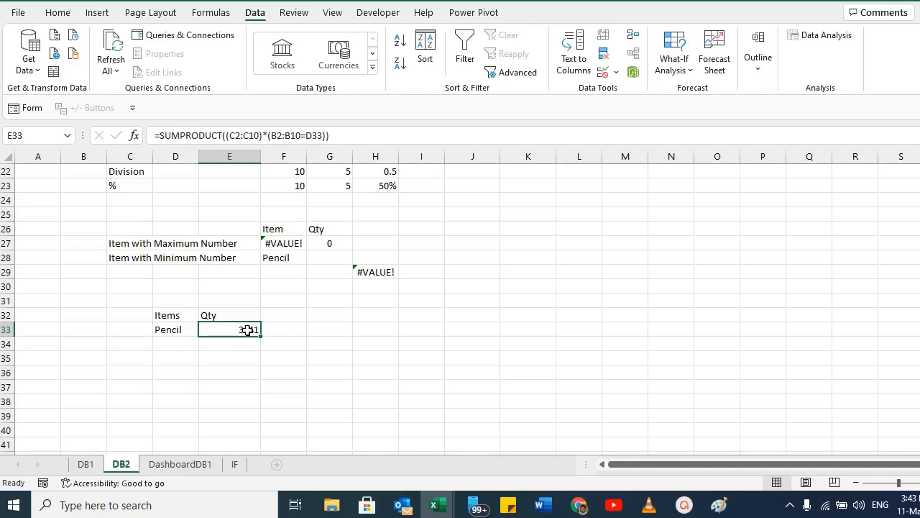
{"action": "double_click", "coordinate": [246, 328]}
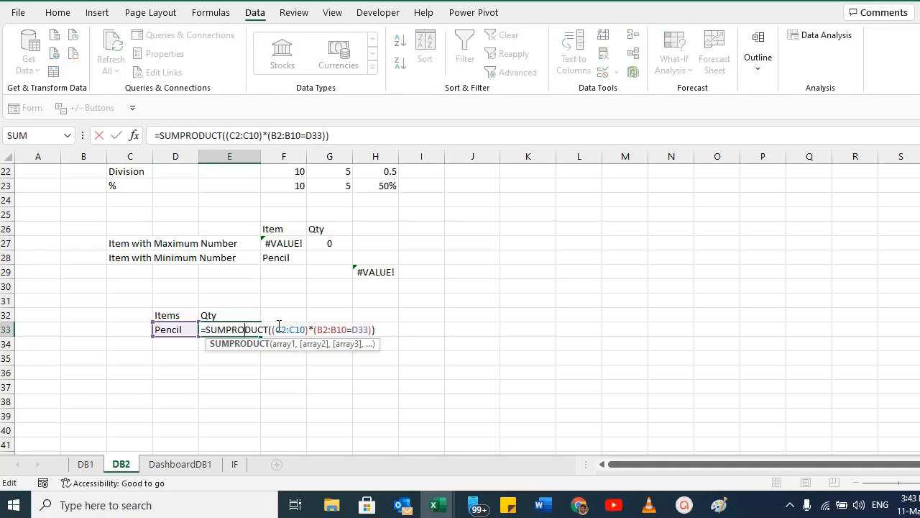
{"action": "left_click_drag", "start_coordinate": [288, 330], "coordinate": [338, 330]}
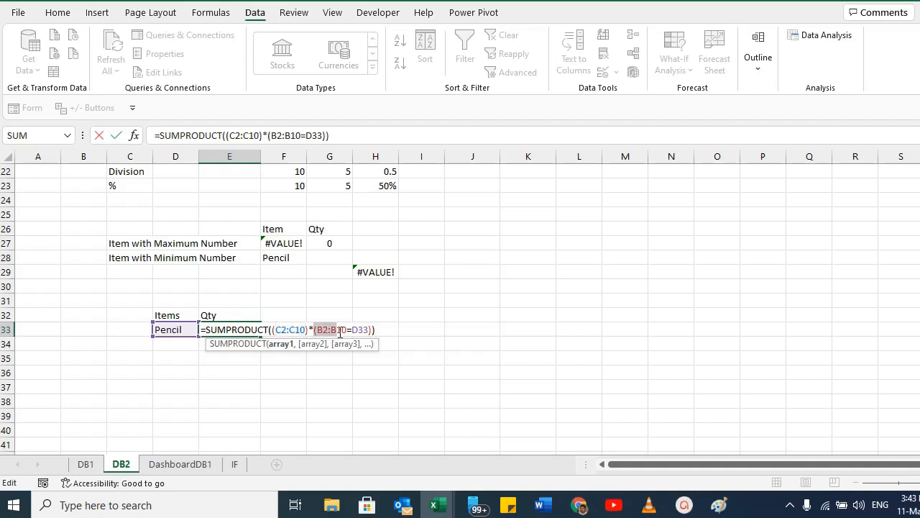
{"action": "left_click_drag", "start_coordinate": [275, 330], "coordinate": [347, 328]}
{"action": "left_click", "coordinate": [314, 329]}
{"action": "left_click", "coordinate": [362, 329]}
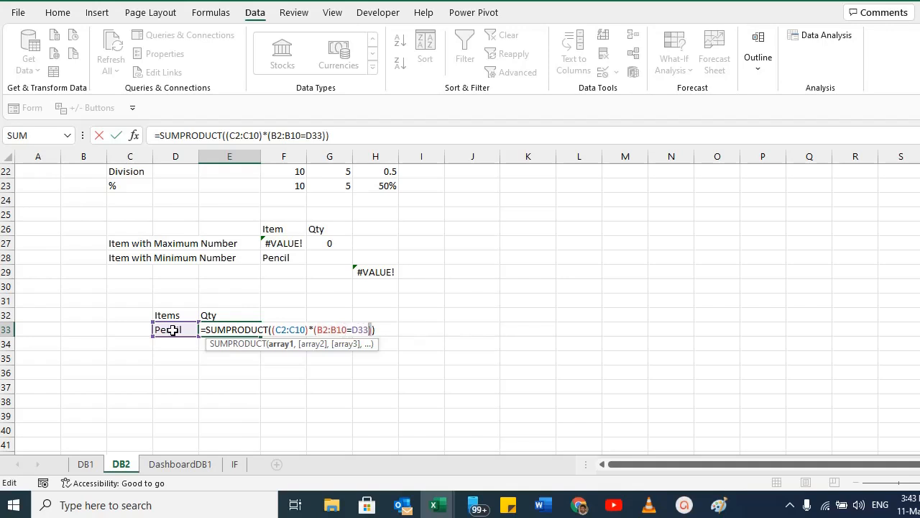
{"action": "key", "text": "Return"}
{"action": "key", "text": "Up"}
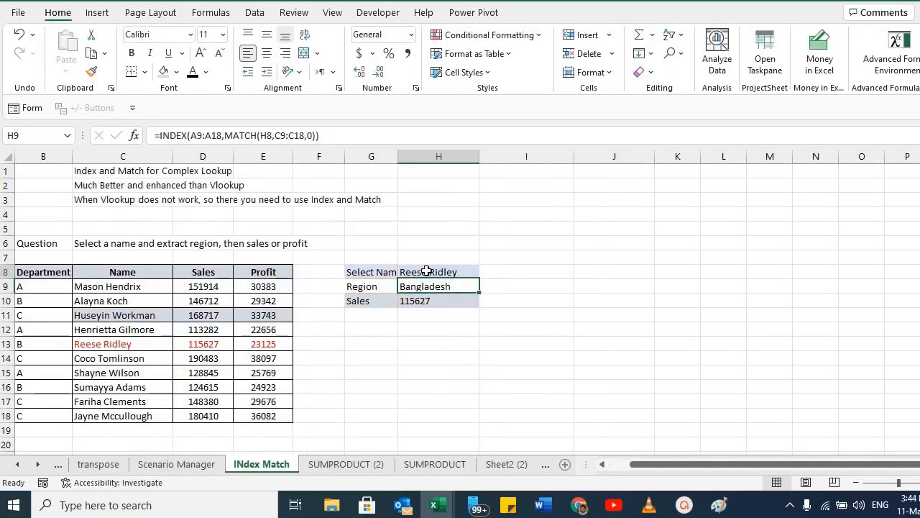
{"action": "left_click", "coordinate": [427, 271]}
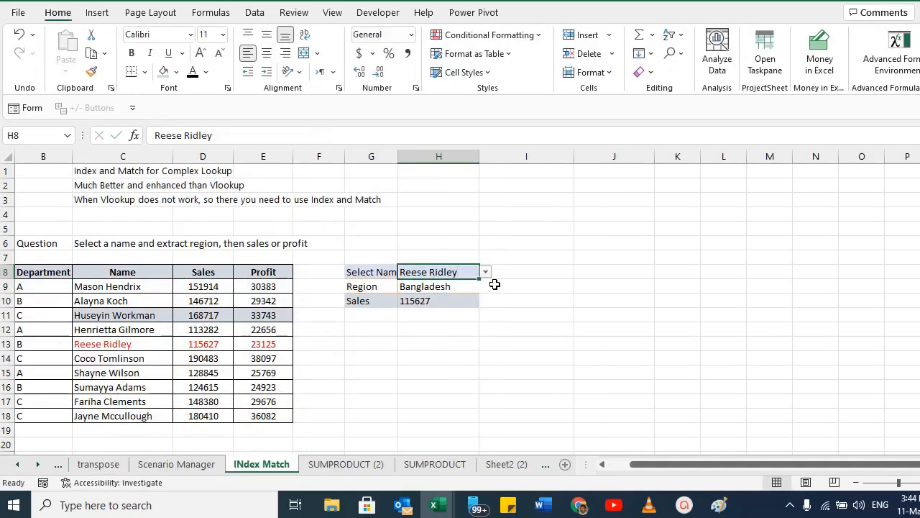
{"action": "left_click", "coordinate": [375, 272]}
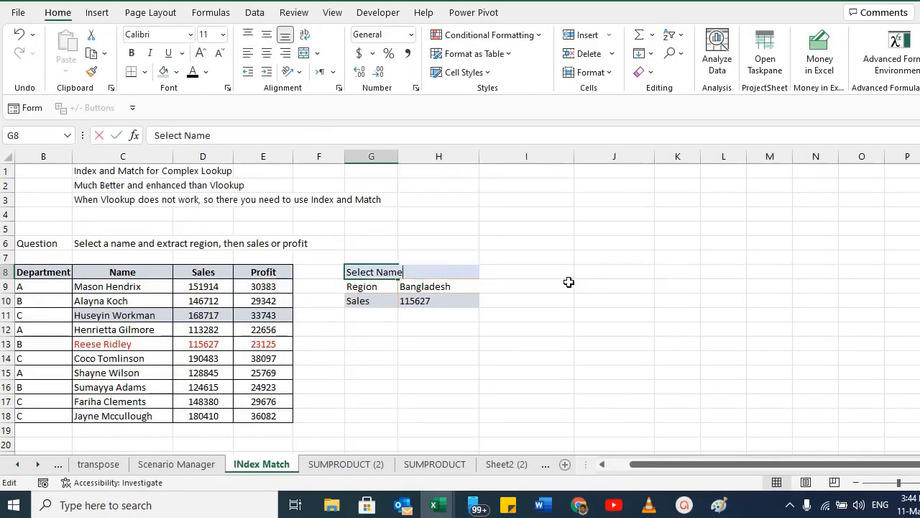
{"action": "left_click", "coordinate": [446, 273]}
{"action": "left_click", "coordinate": [486, 273]}
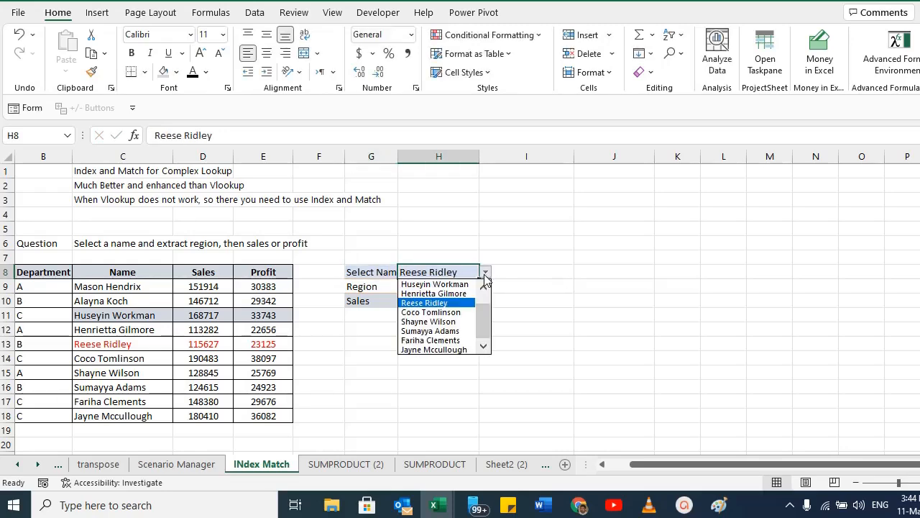
{"action": "left_click", "coordinate": [446, 333]}
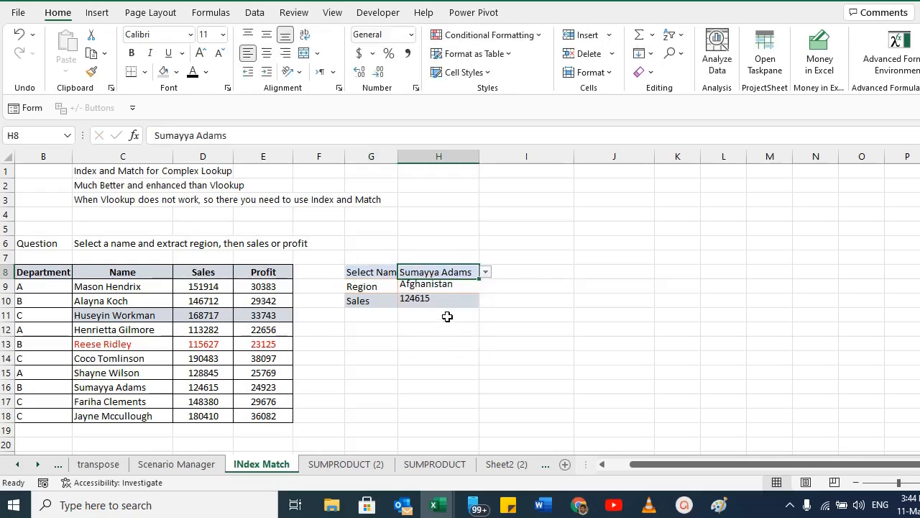
Examine the region, name and sales table and the INDEX/MATCH formula behind the Region result in H9.
{"action": "left_click", "coordinate": [363, 287]}
{"action": "left_click", "coordinate": [37, 270]}
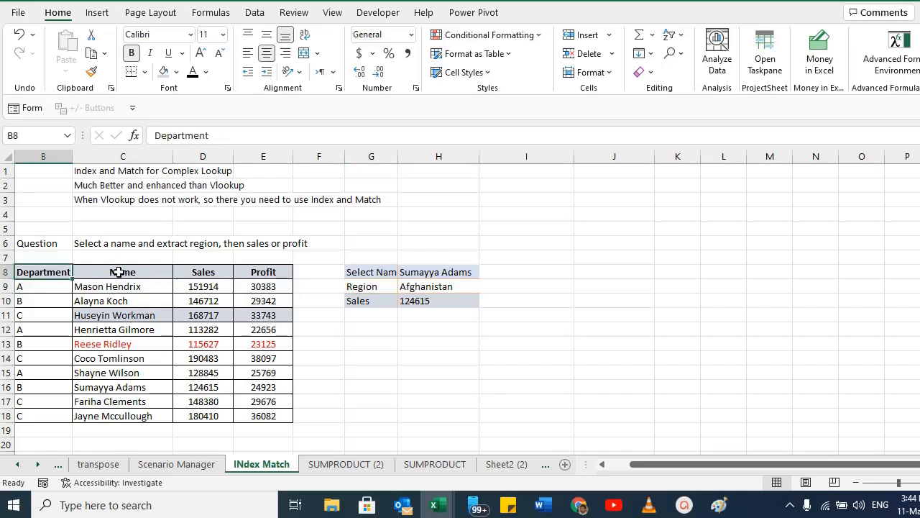
{"action": "left_click_drag", "start_coordinate": [120, 270], "coordinate": [113, 427]}
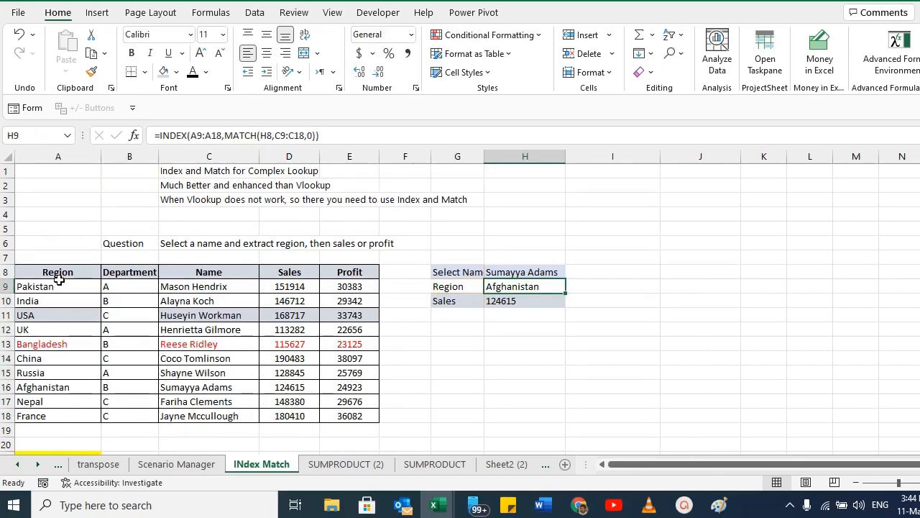
{"action": "left_click_drag", "start_coordinate": [54, 286], "coordinate": [56, 401]}
{"action": "left_click", "coordinate": [436, 304]}
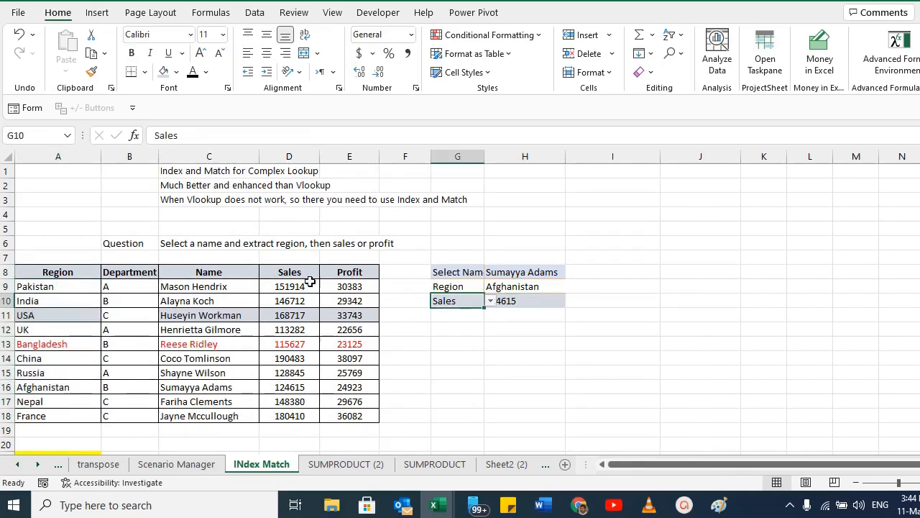
{"action": "left_click", "coordinate": [306, 286]}
{"action": "left_click", "coordinate": [505, 273]}
{"action": "left_click", "coordinate": [527, 288]}
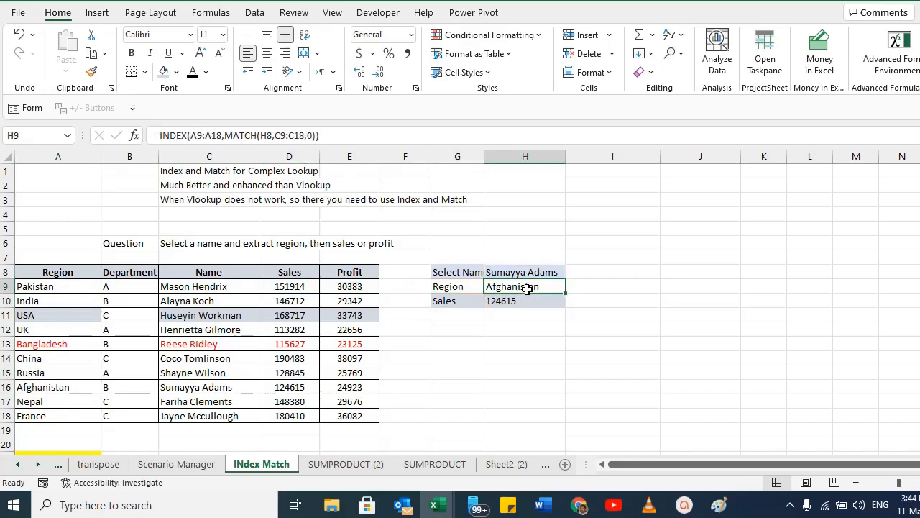
{"action": "double_click", "coordinate": [527, 287]}
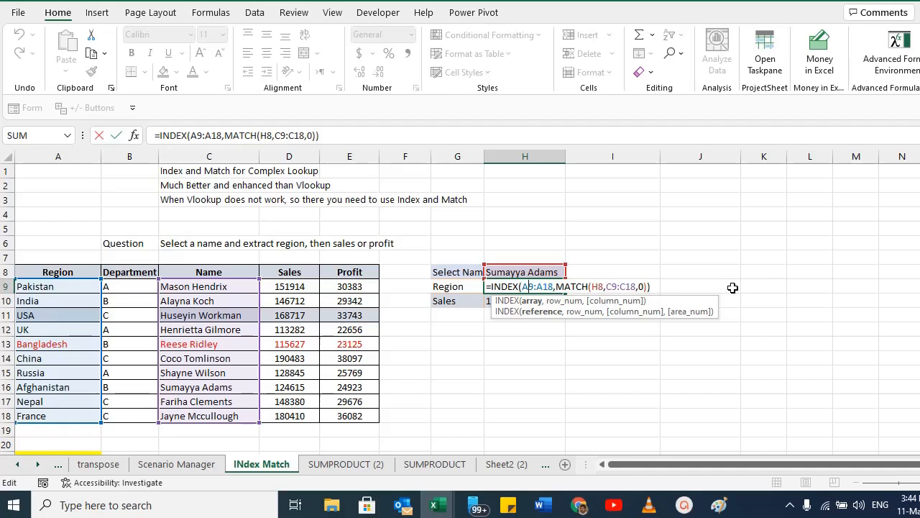
{"action": "key", "text": "Escape"}
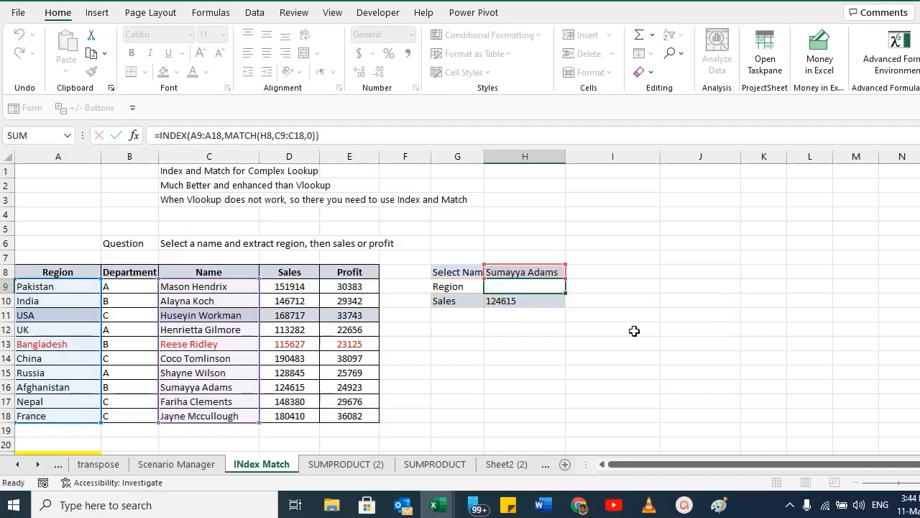
Copy the selected name from H8 into I8 to start a second lookup column.
{"action": "left_click", "coordinate": [544, 272]}
{"action": "key", "text": "ctrl+c"}
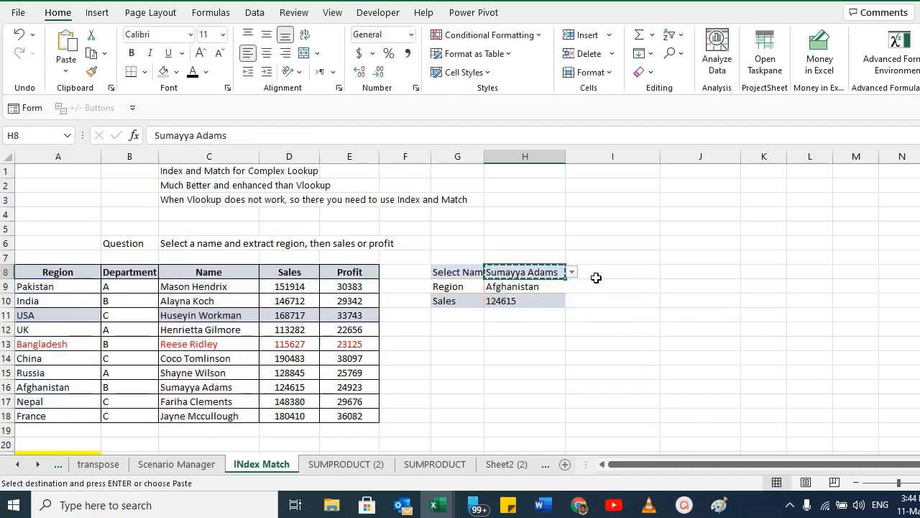
{"action": "left_click", "coordinate": [610, 271]}
{"action": "key", "text": "ctrl+v"}
{"action": "left_click", "coordinate": [598, 285]}
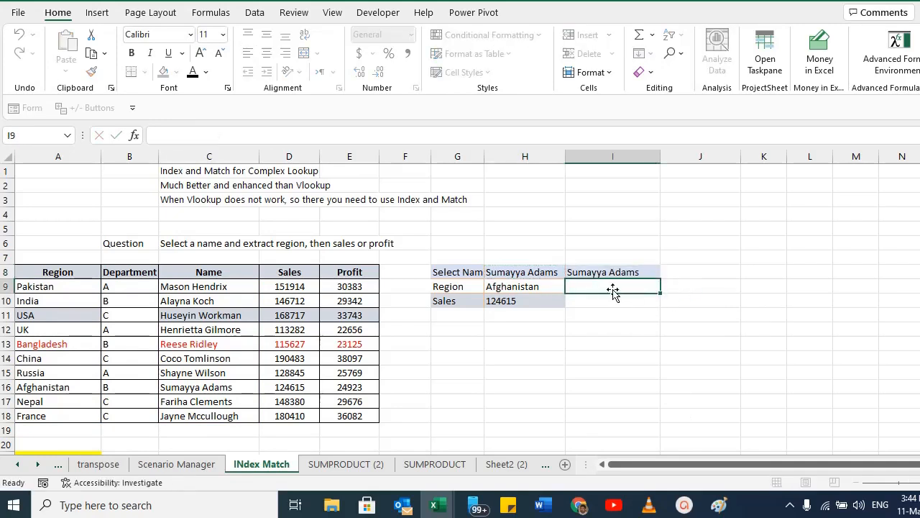
{"action": "left_click", "coordinate": [599, 270]}
{"action": "left_click", "coordinate": [597, 287]}
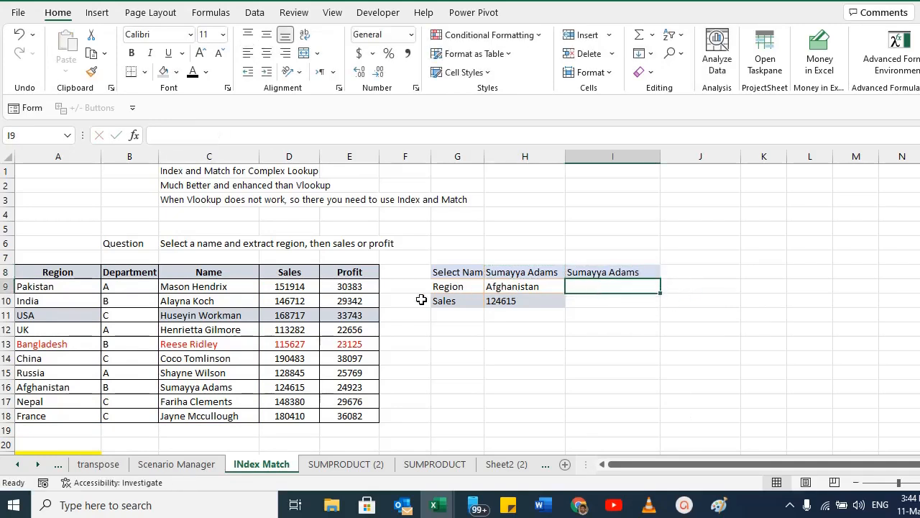
Enter =Index(A9:A18,MATCH(I8,C9:C18)) in I9 to return the region for the name in I8, accepting the suggested correction.
{"action": "type", "text": "="}
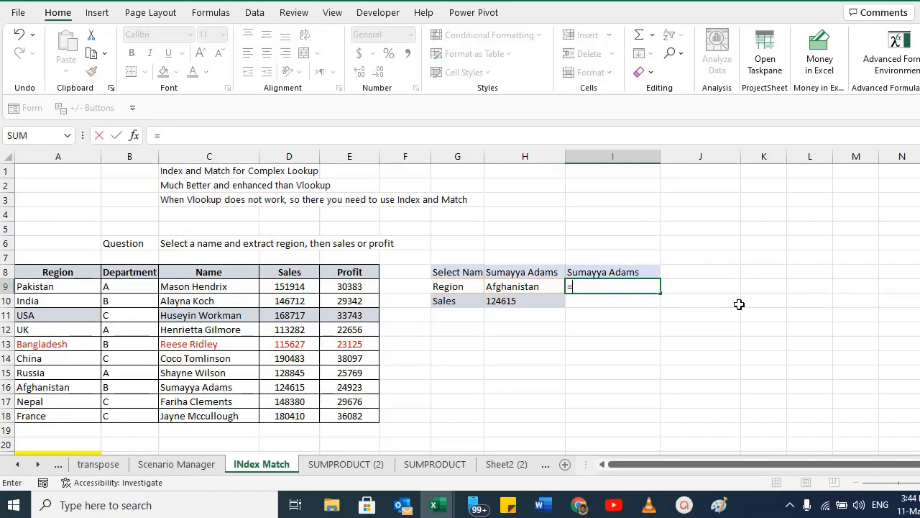
{"action": "type", "text": "Index("}
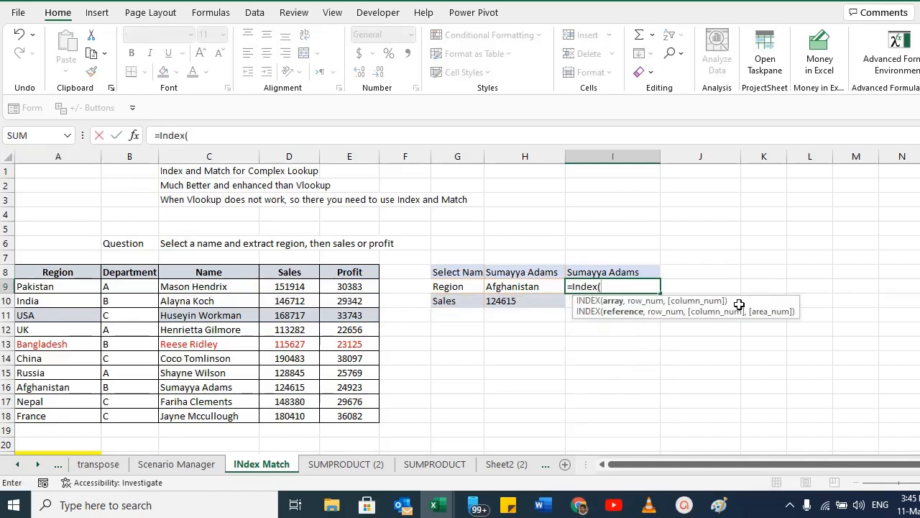
{"action": "left_click_drag", "start_coordinate": [56, 287], "coordinate": [41, 417]}
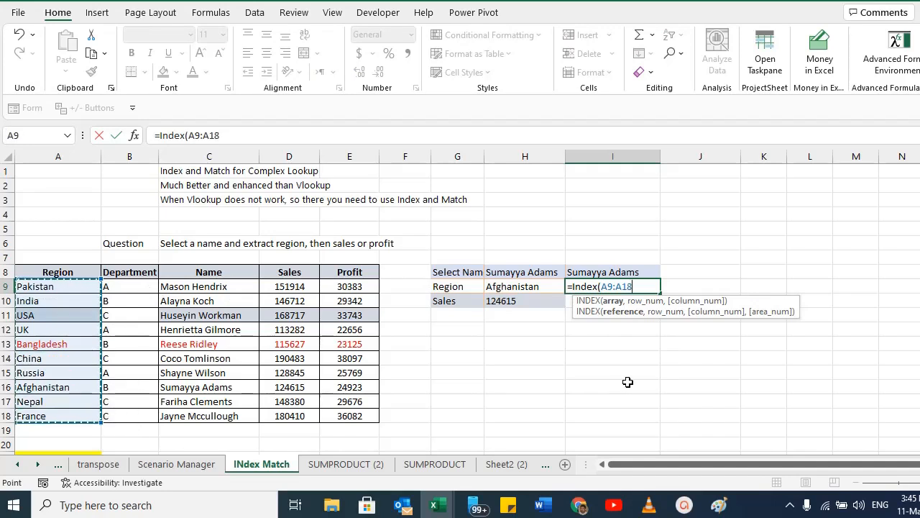
{"action": "type", "text": ","}
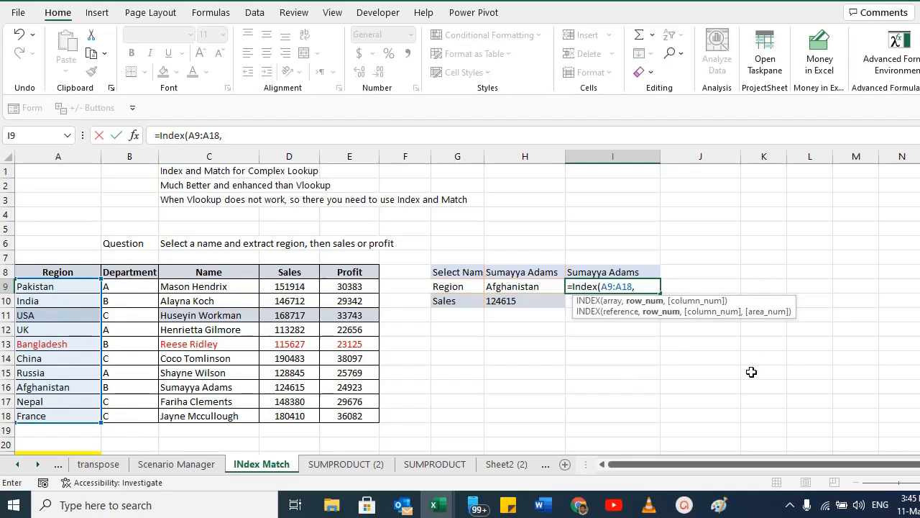
{"action": "type", "text": "MATCH"}
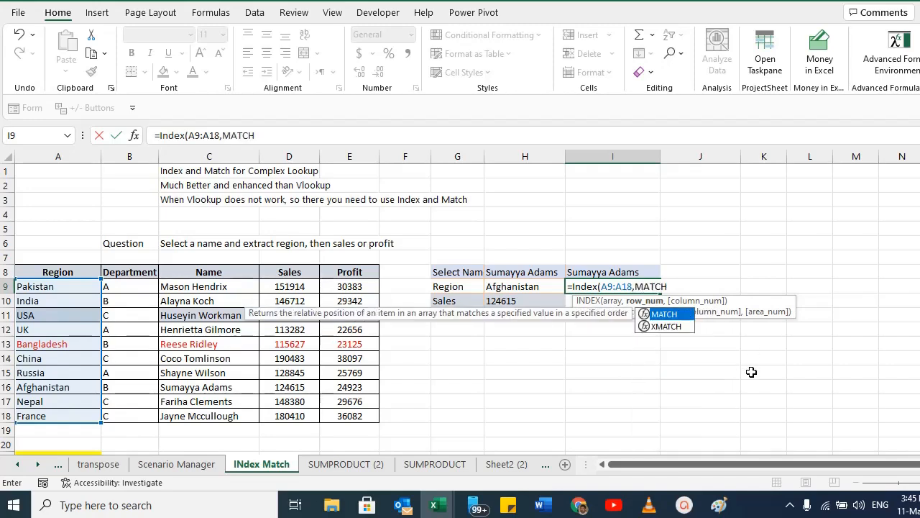
{"action": "type", "text": "("}
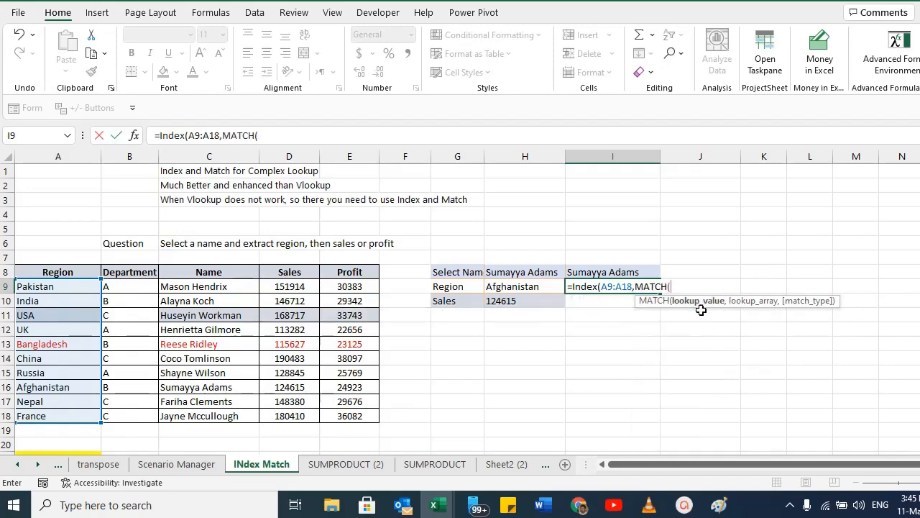
{"action": "left_click", "coordinate": [590, 270]}
{"action": "type", "text": ","}
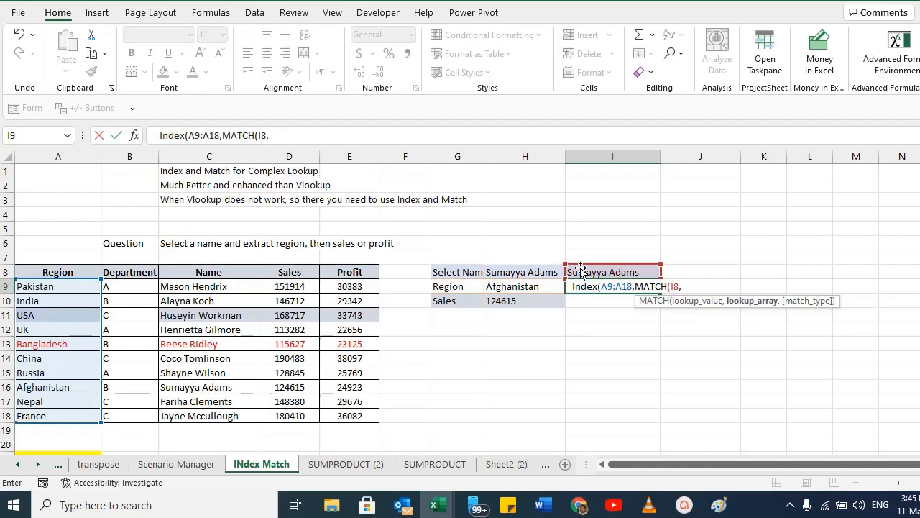
{"action": "left_click_drag", "start_coordinate": [201, 286], "coordinate": [201, 415]}
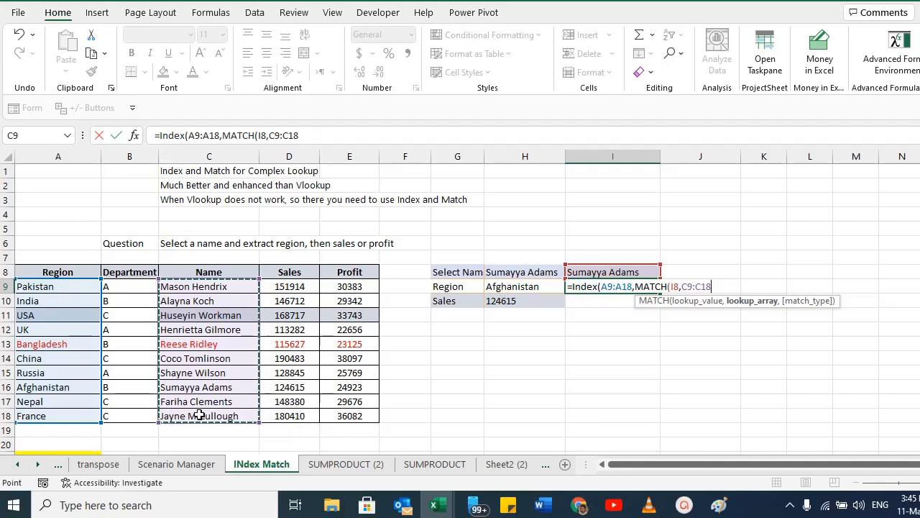
{"action": "type", "text": ")"}
{"action": "key", "text": "Return"}
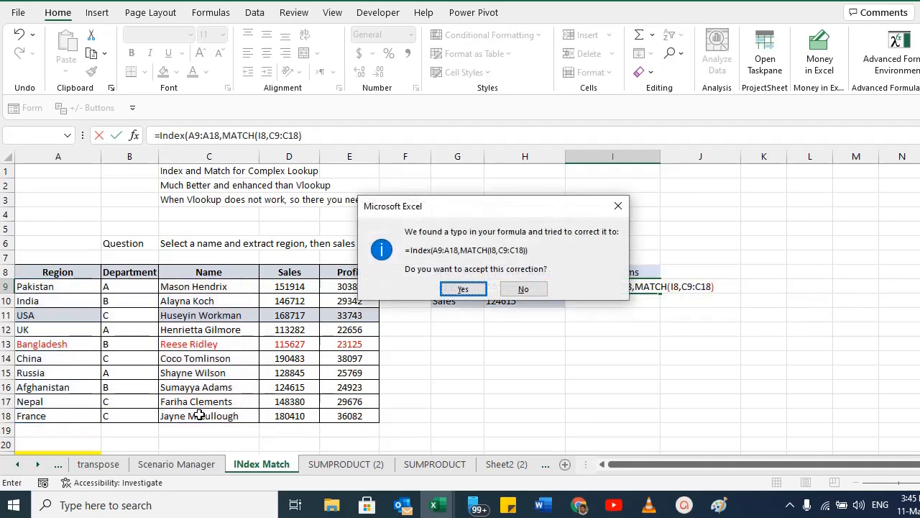
{"action": "key", "text": "Return"}
Inspect the existing lookup formulas in the H column, including the two-MATCH INDEX formula for Sales.
{"action": "key", "text": "Up"}
{"action": "key", "text": "F2"}
{"action": "key", "text": "Escape"}
{"action": "key", "text": "Down"}
{"action": "key", "text": "Left"}
{"action": "key", "text": "F2"}
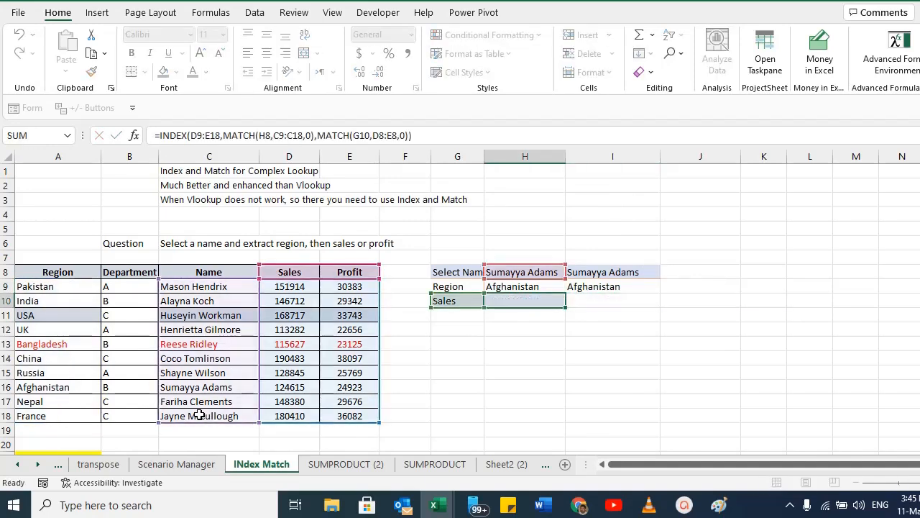
{"action": "key", "text": "Escape"}
{"action": "key", "text": "F2"}
{"action": "key", "text": "Escape"}
{"action": "key", "text": "F2"}
{"action": "key", "text": "Escape"}
{"action": "key", "text": "F2"}
Enter =Index(D9:D18,Match(I8,C9:C18)) in I10 to return sales for the name in I8.
{"action": "key", "text": "Tab"}
{"action": "type", "text": "="}
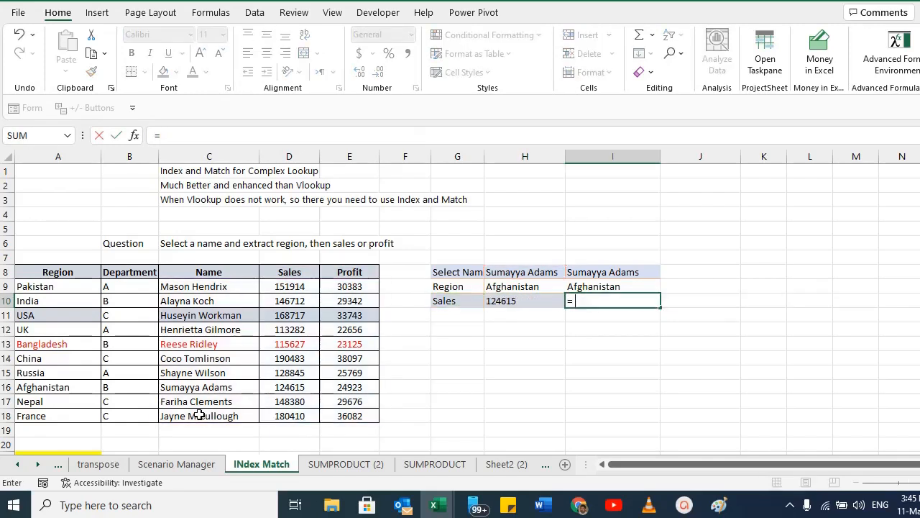
{"action": "type", "text": "Index("}
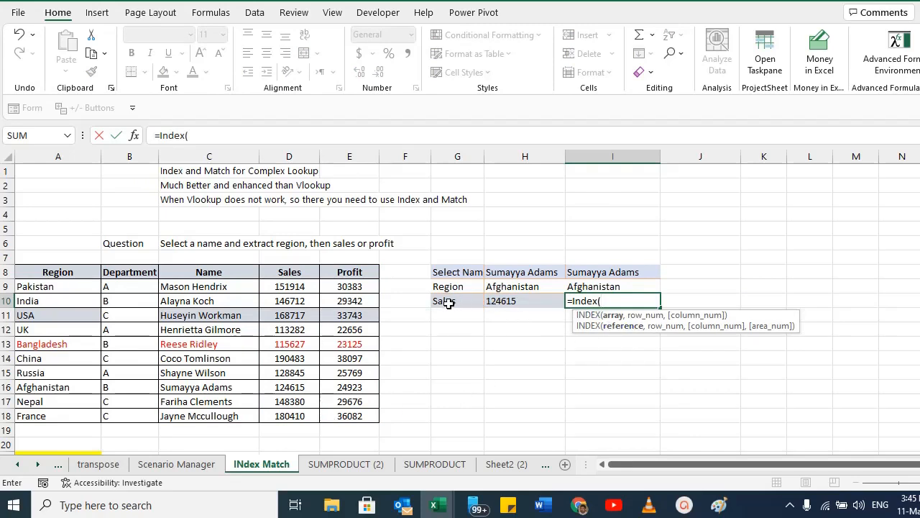
{"action": "left_click_drag", "start_coordinate": [295, 284], "coordinate": [289, 411]}
{"action": "type", "text": ","}
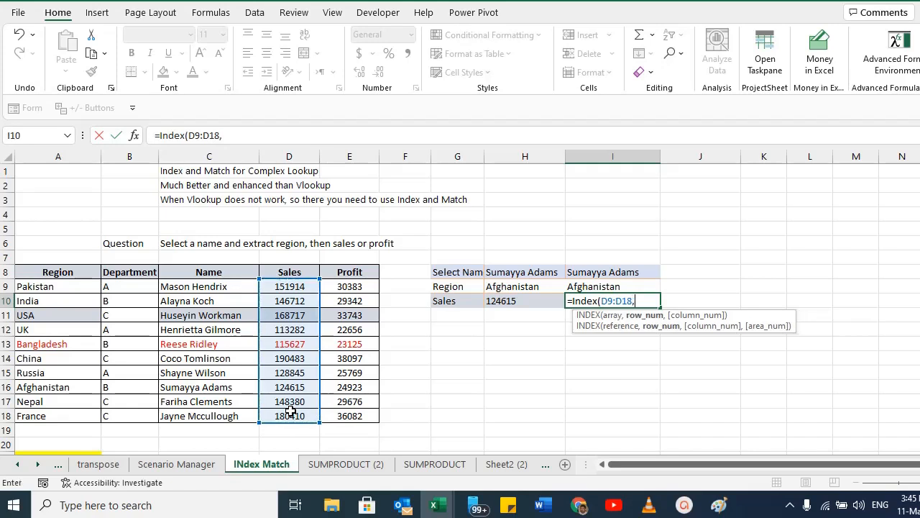
{"action": "type", "text": "Match("}
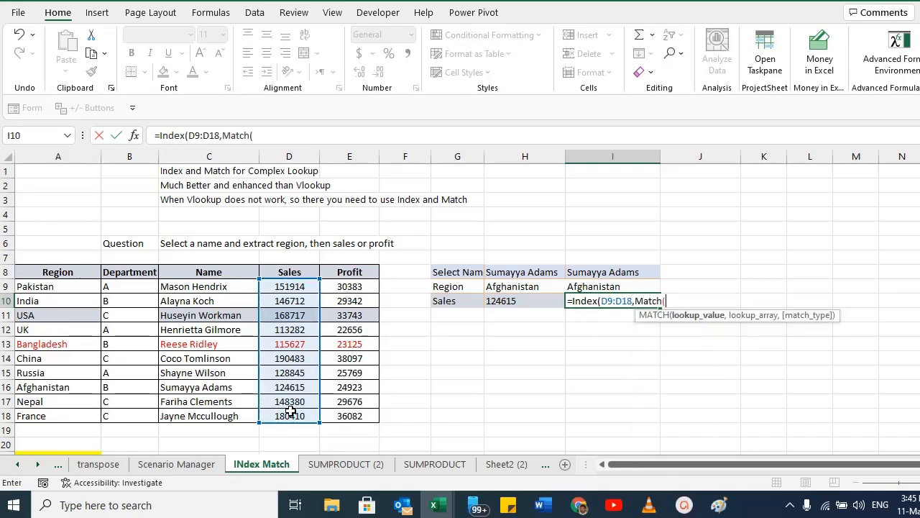
{"action": "left_click", "coordinate": [598, 272]}
{"action": "type", "text": ","}
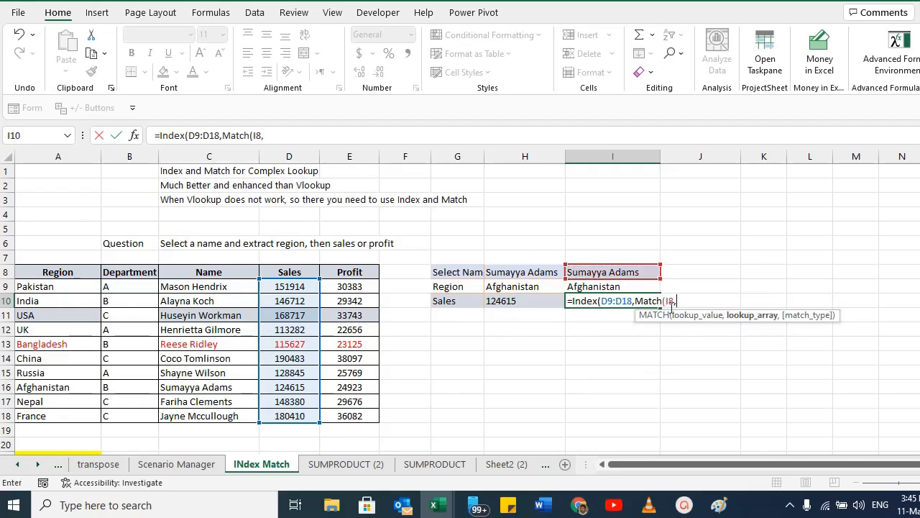
{"action": "left_click_drag", "start_coordinate": [192, 287], "coordinate": [194, 416]}
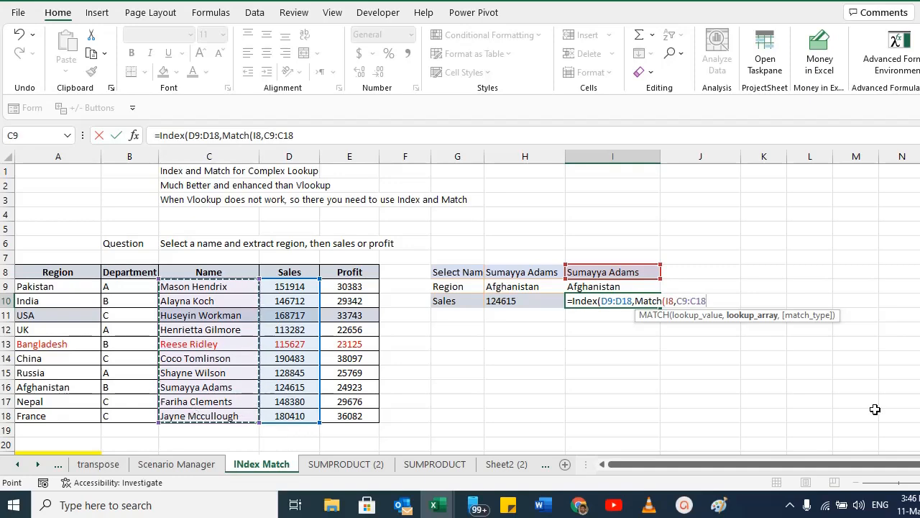
{"action": "type", "text": ")"}
{"action": "key", "text": "Return"}
{"action": "key", "text": "Return"}
{"action": "key", "text": "Up"}
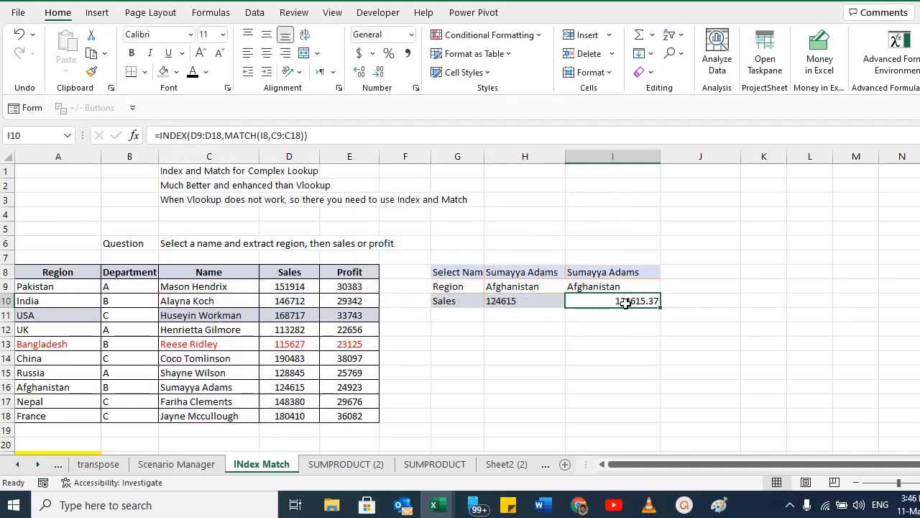
Center-align the I10 result and inspect the lookup cells in columns G to I.
{"action": "left_click", "coordinate": [273, 55]}
{"action": "left_click", "coordinate": [601, 270]}
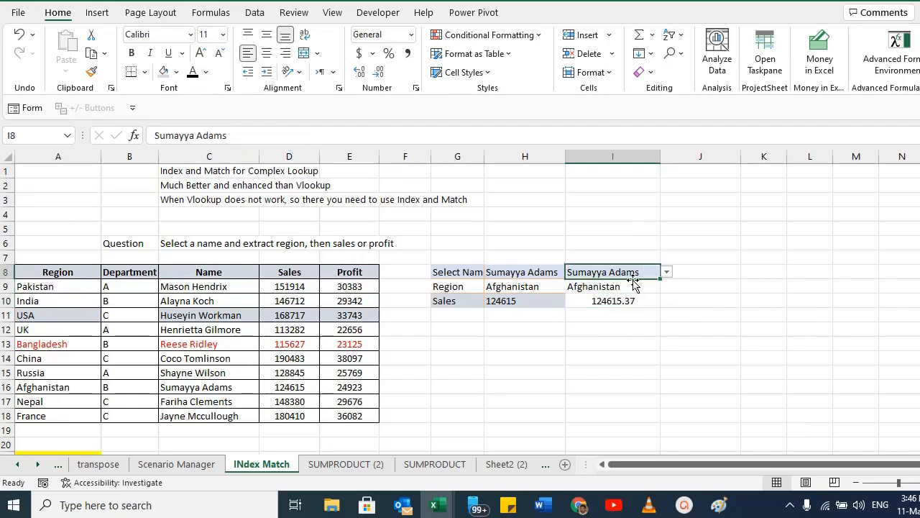
{"action": "left_click", "coordinate": [609, 286]}
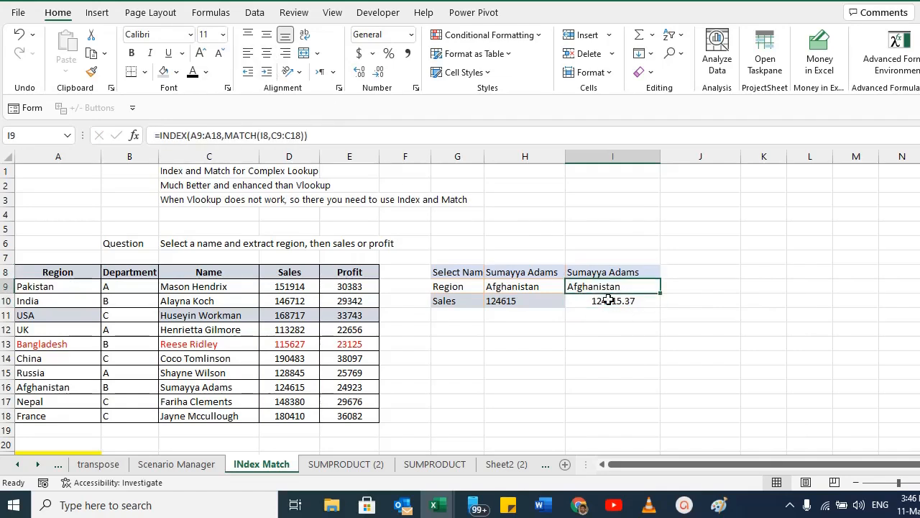
{"action": "left_click", "coordinate": [611, 302]}
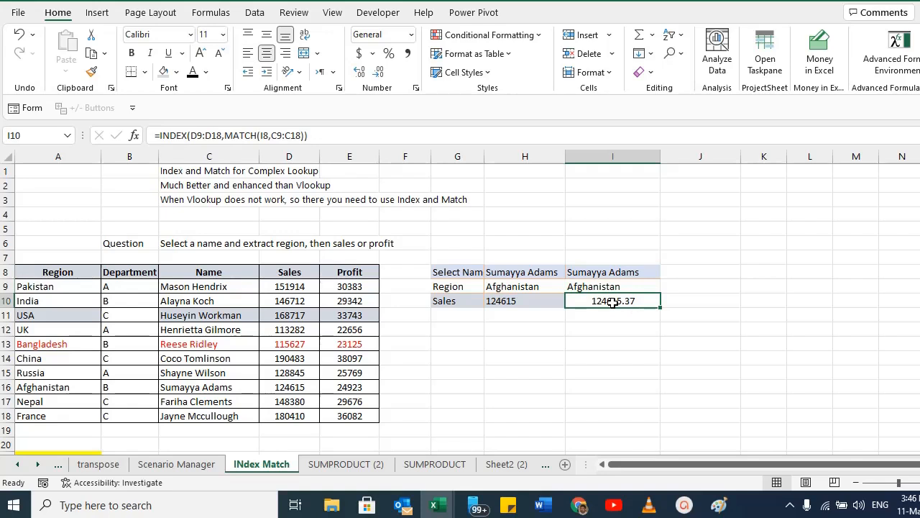
{"action": "left_click", "coordinate": [457, 318]}
{"action": "left_click", "coordinate": [452, 301]}
{"action": "left_click", "coordinate": [456, 317]}
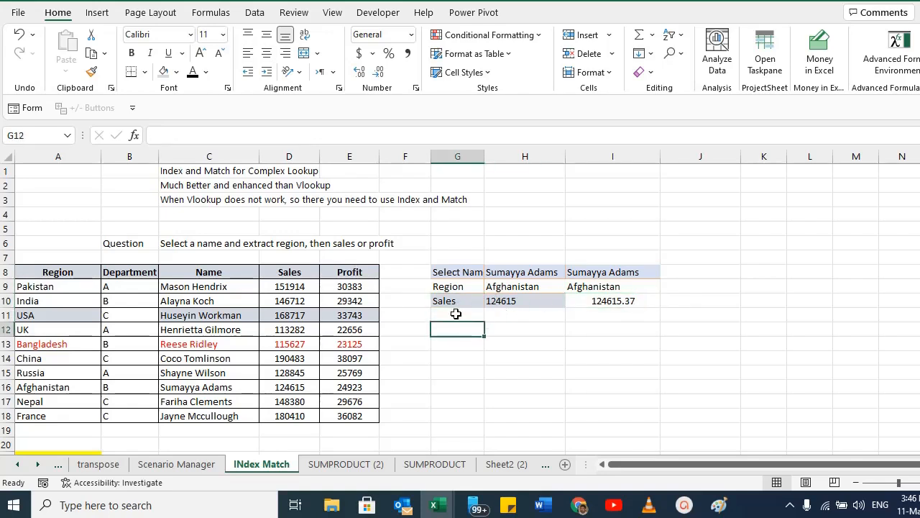
Open the I10 formula for review, then switch the G10 selector to Profit and back to Sales.
{"action": "double_click", "coordinate": [612, 302]}
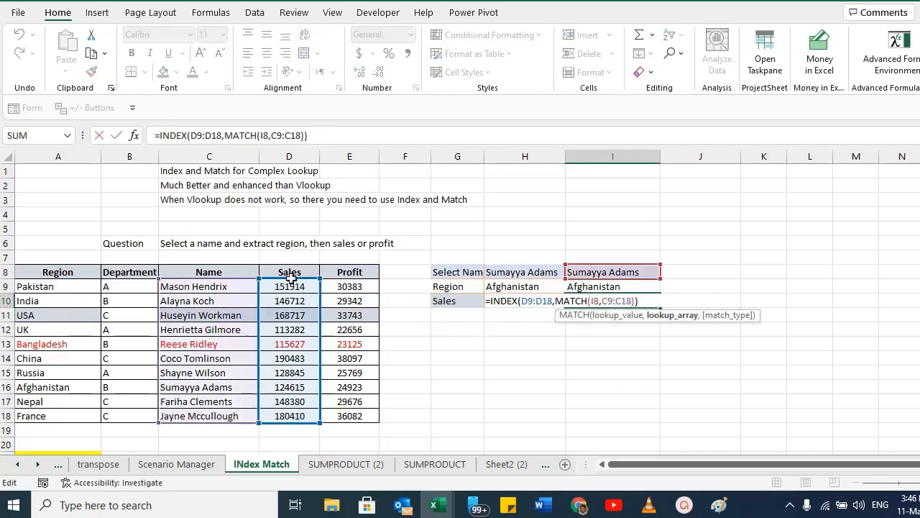
{"action": "left_click_drag", "start_coordinate": [289, 281], "coordinate": [354, 290]}
{"action": "left_click", "coordinate": [464, 304]}
{"action": "left_click", "coordinate": [490, 301]}
{"action": "left_click", "coordinate": [448, 314]}
{"action": "left_click", "coordinate": [489, 301]}
{"action": "left_click", "coordinate": [462, 322]}
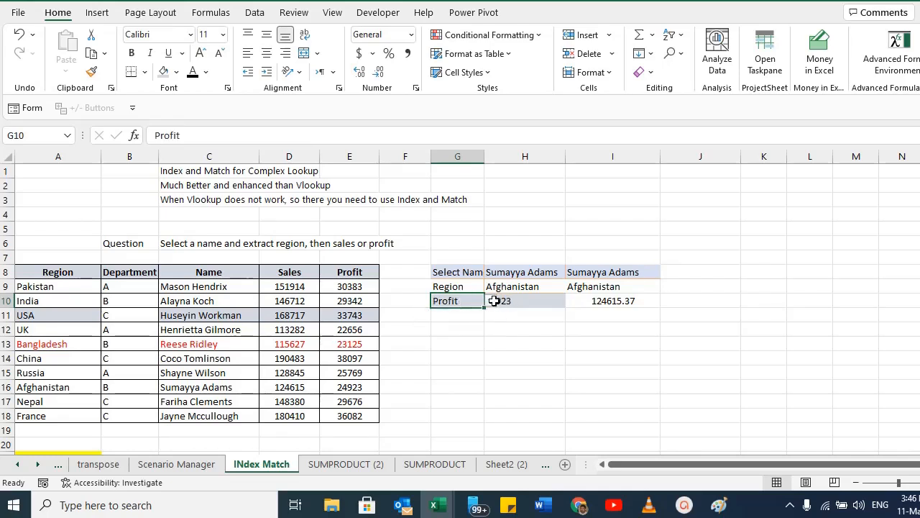
{"action": "left_click", "coordinate": [491, 301]}
{"action": "left_click", "coordinate": [435, 313]}
Compare the H10 two-MATCH INDEX formula with the single-MATCH formula in I10 without changing them.
{"action": "left_click", "coordinate": [528, 301]}
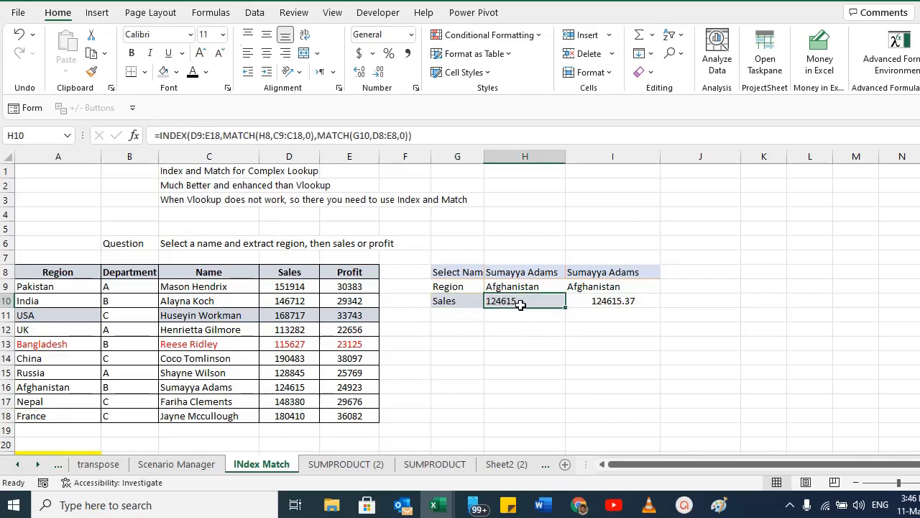
{"action": "left_click", "coordinate": [626, 306]}
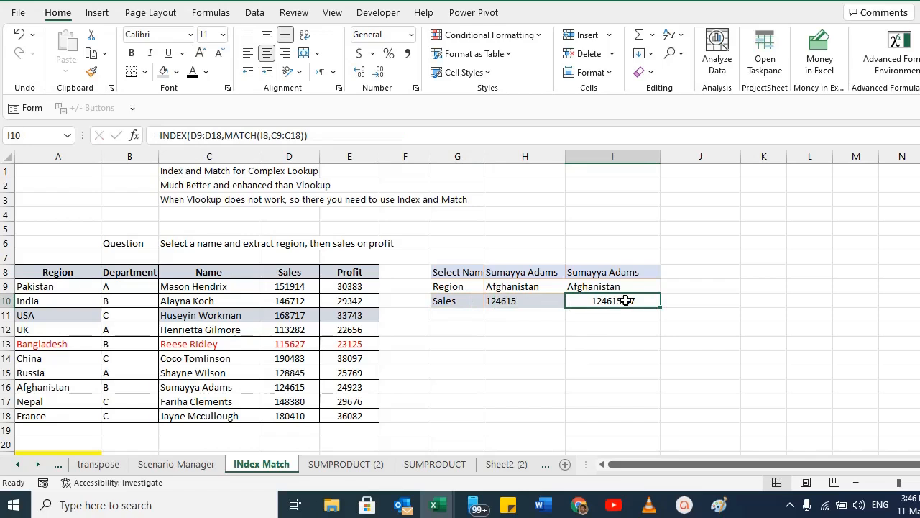
{"action": "double_click", "coordinate": [627, 300]}
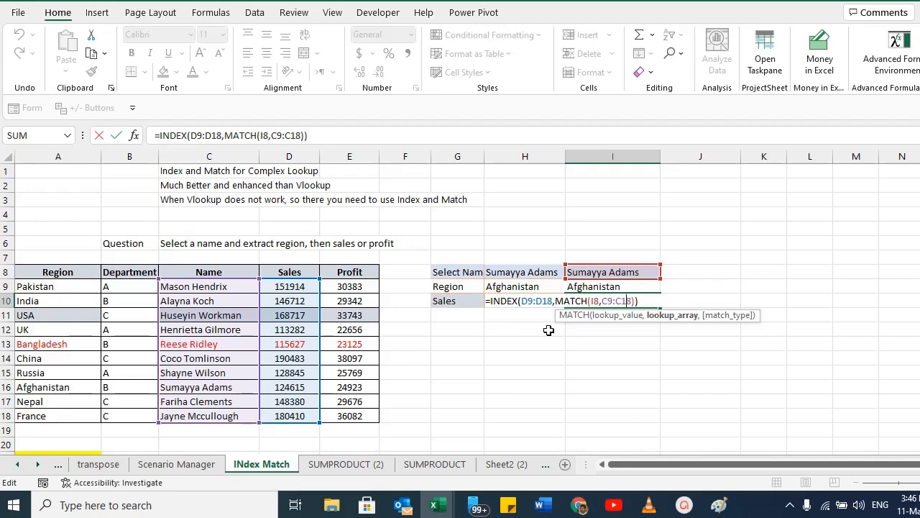
{"action": "key", "text": "Tab"}
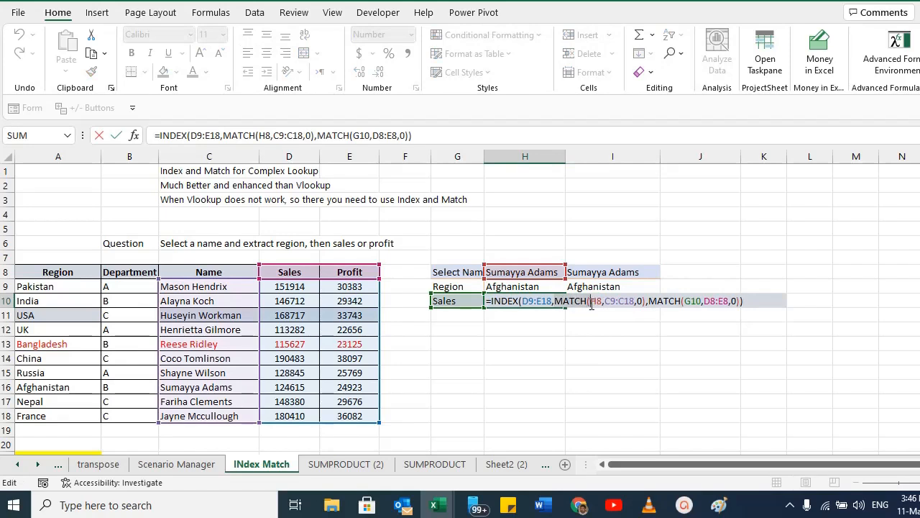
{"action": "left_click", "coordinate": [590, 302]}
{"action": "left_click_drag", "start_coordinate": [683, 301], "coordinate": [704, 302]}
{"action": "key", "text": "Escape"}
Edit I10 to =INDEX(D9:E18,MATCH(I8,C9:C18),MATCH(G10,D8:E8,0)) with exact match, accepting the suggested correction.
{"action": "left_click", "coordinate": [612, 302]}
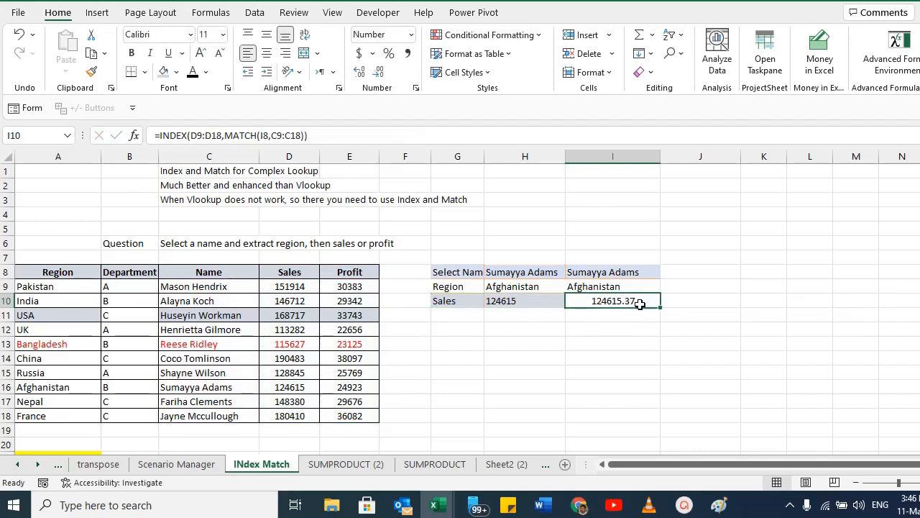
{"action": "double_click", "coordinate": [612, 302]}
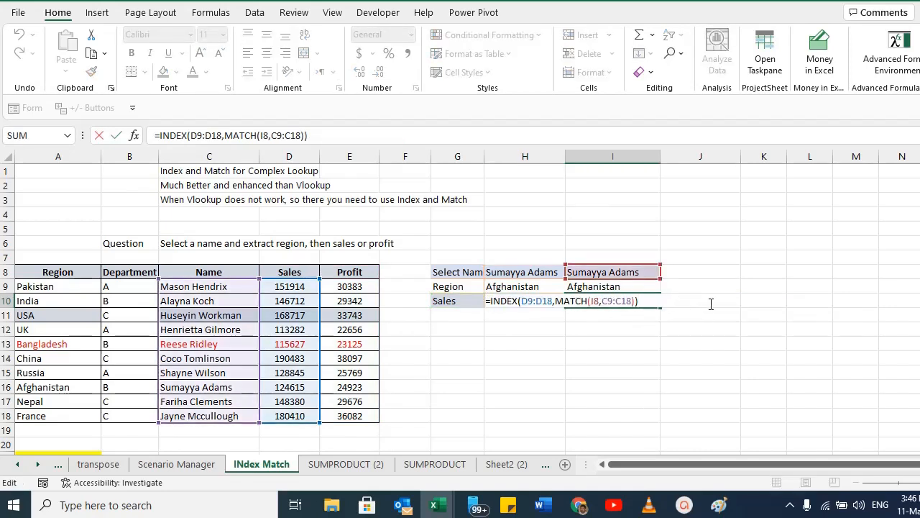
{"action": "type", "text": ",MAtc"}
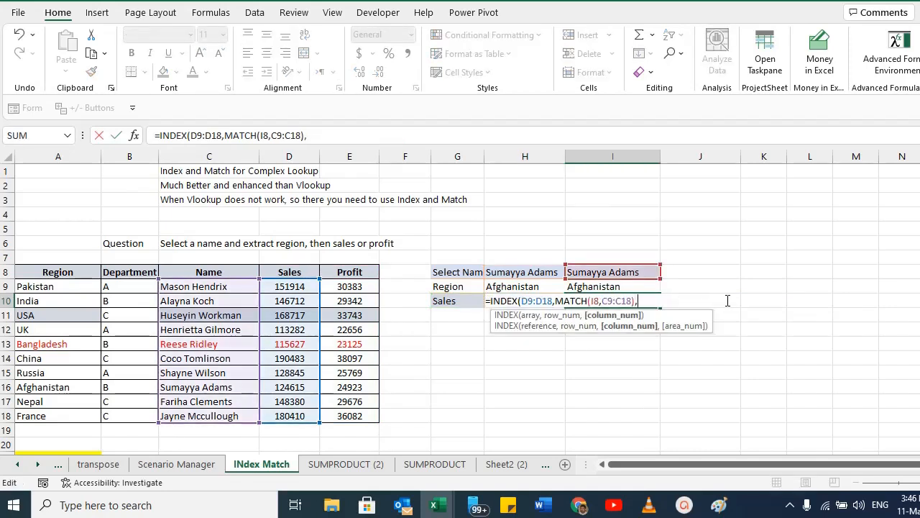
{"action": "type", "text": "h("}
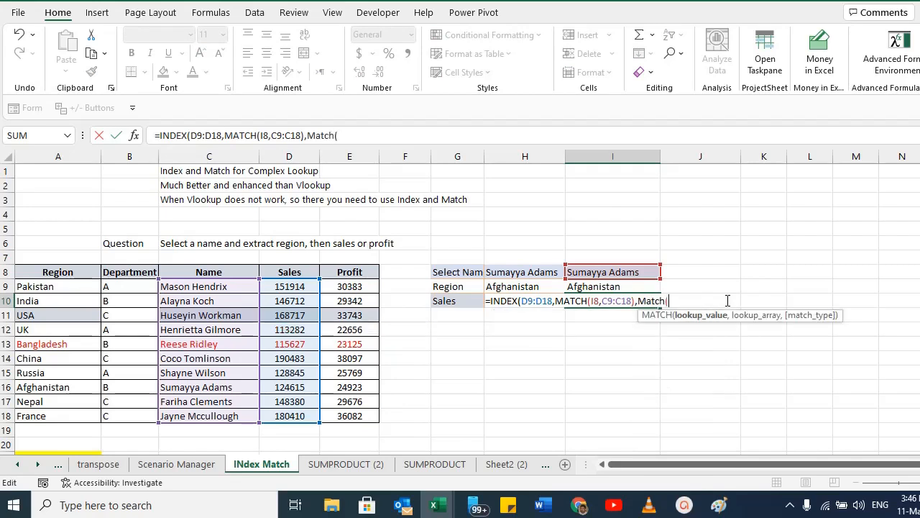
{"action": "left_click", "coordinate": [443, 301]}
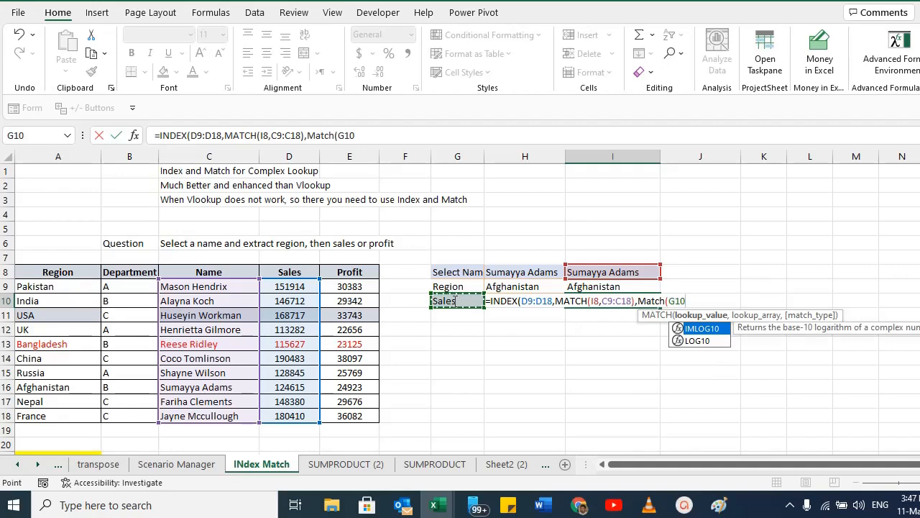
{"action": "type", "text": ","}
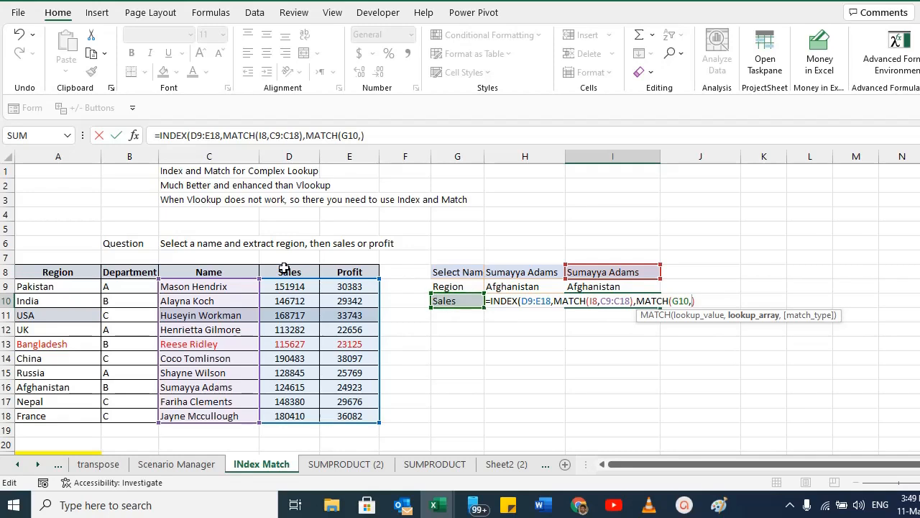
{"action": "left_click_drag", "start_coordinate": [284, 271], "coordinate": [340, 270]}
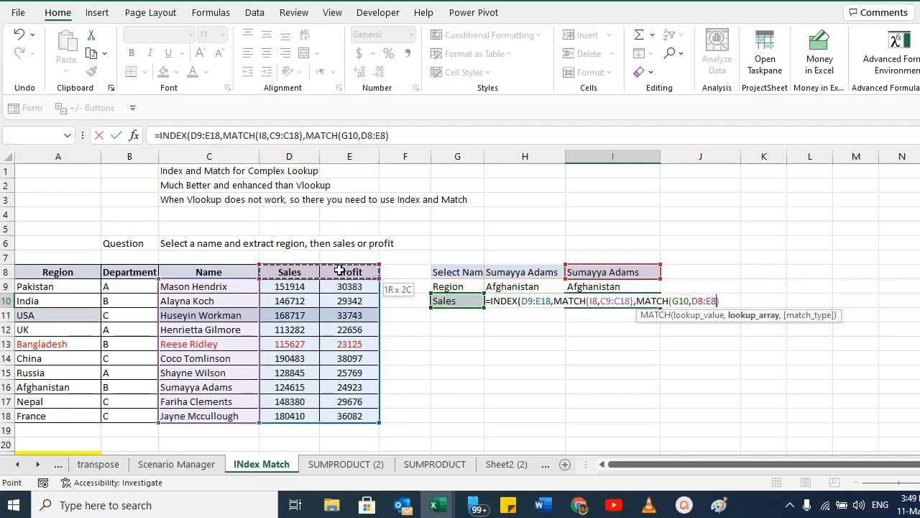
{"action": "type", "text": "),"}
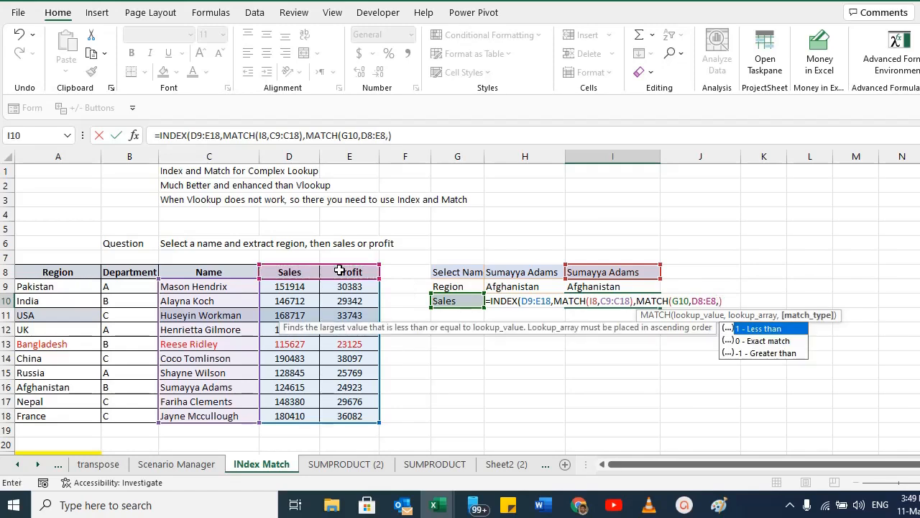
{"action": "double_click", "coordinate": [748, 341]}
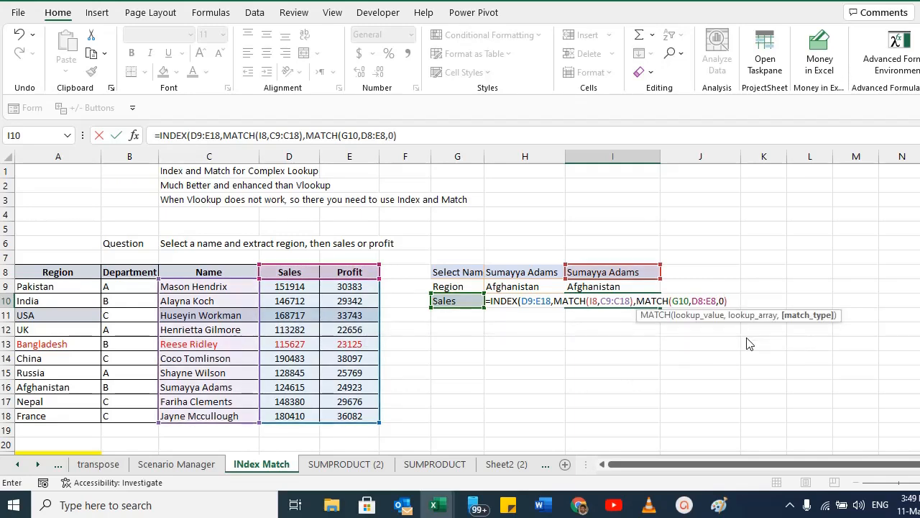
{"action": "key", "text": "Return"}
{"action": "key", "text": "Return"}
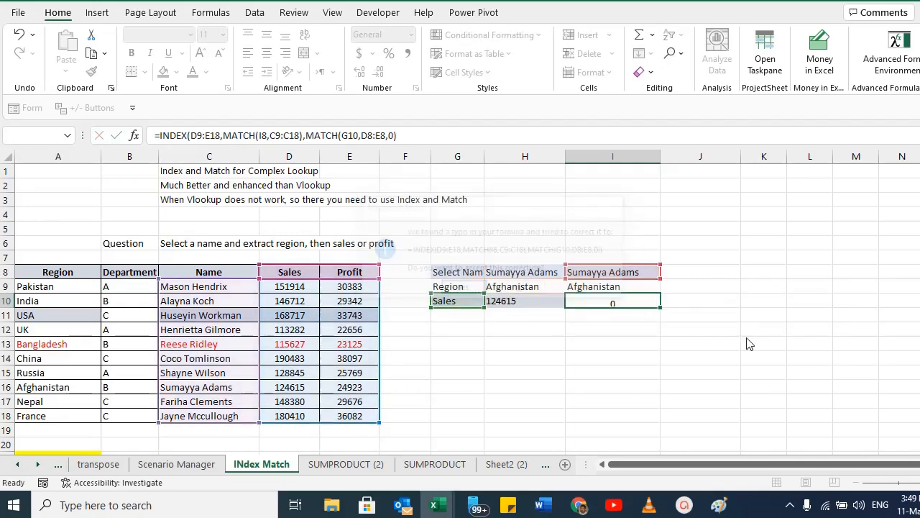
{"action": "key", "text": "Up"}
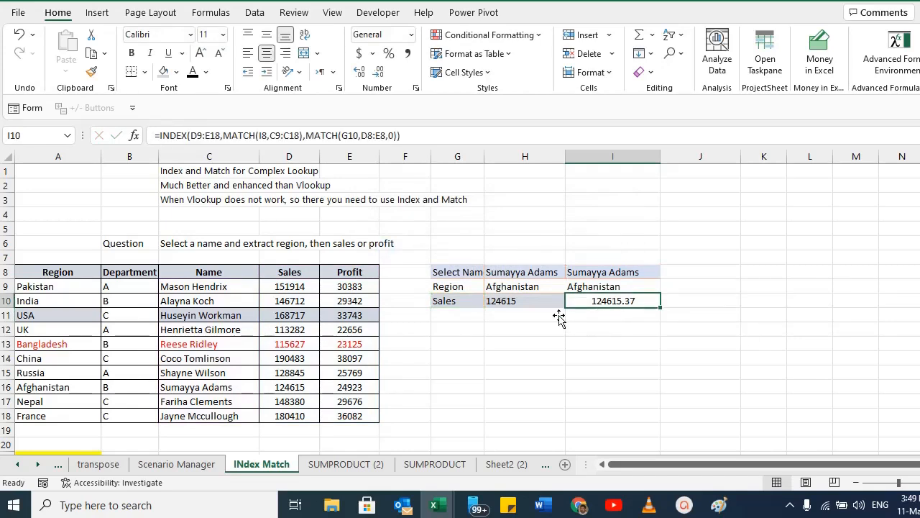
Test the lookups by switching the G10 selector to Profit and back to Sales.
{"action": "left_click", "coordinate": [457, 304]}
{"action": "left_click", "coordinate": [490, 301]}
{"action": "left_click", "coordinate": [463, 321]}
{"action": "left_click", "coordinate": [616, 301]}
{"action": "left_click", "coordinate": [472, 302]}
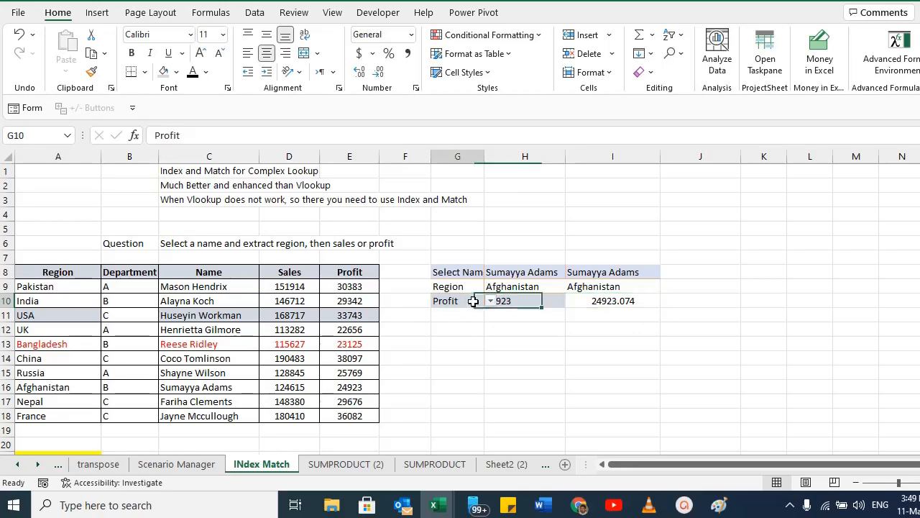
{"action": "left_click", "coordinate": [491, 302]}
{"action": "left_click", "coordinate": [478, 312]}
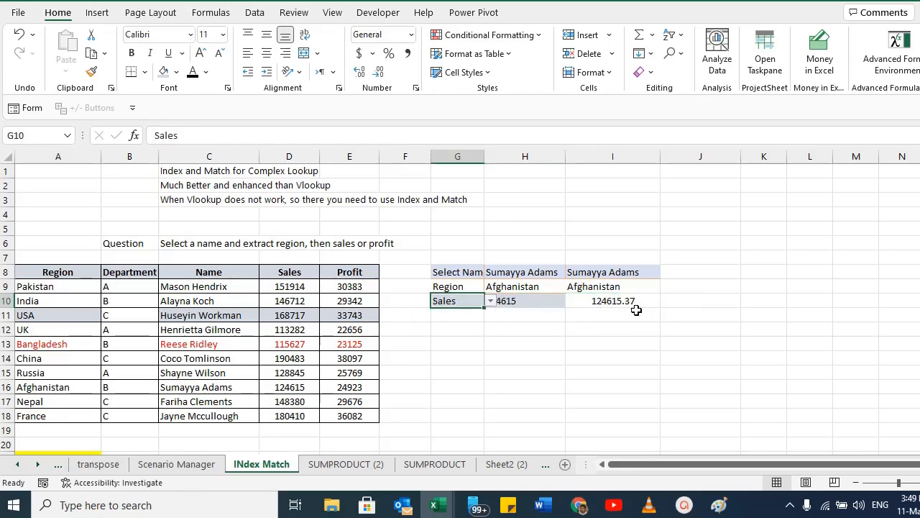
Switch to Word and highlight Filter, Sort, Transpose in the topic list.
{"action": "key", "text": "alt+Tab"}
{"action": "left_click", "coordinate": [519, 322]}
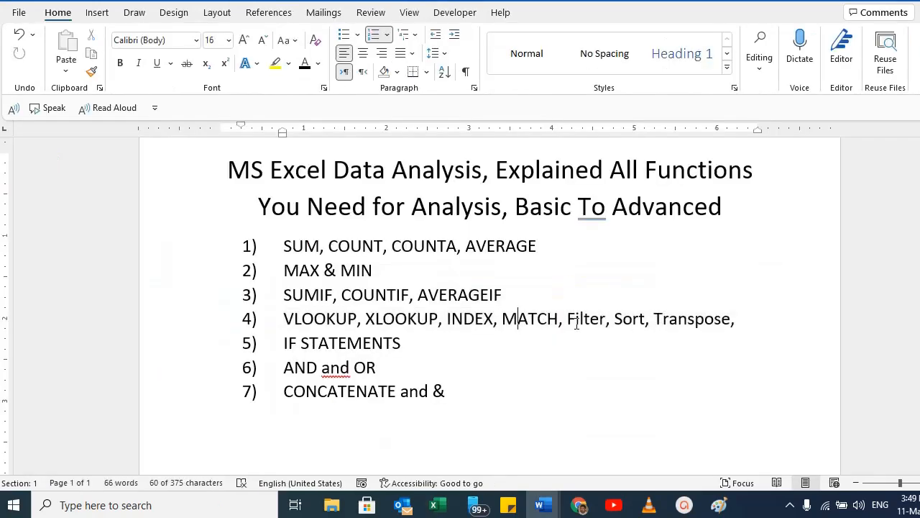
{"action": "left_click_drag", "start_coordinate": [567, 318], "coordinate": [730, 318]}
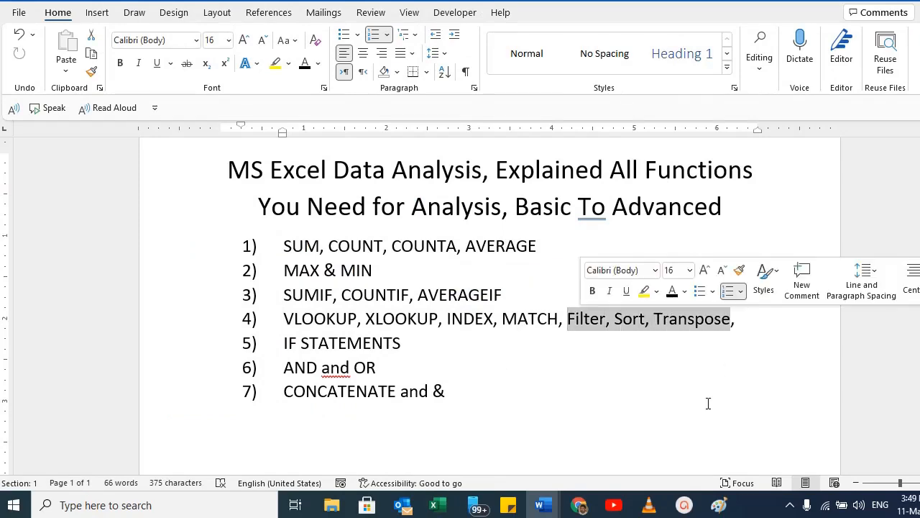
Return to Excel and view the FILTER top-3 students example on Sheet4.
{"action": "key", "text": "alt+Tab"}
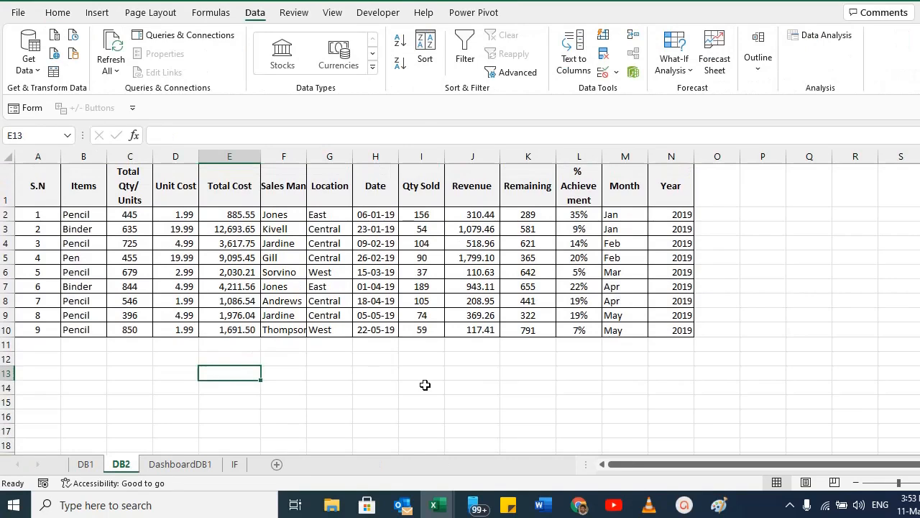
{"action": "key", "text": "alt+Tab"}
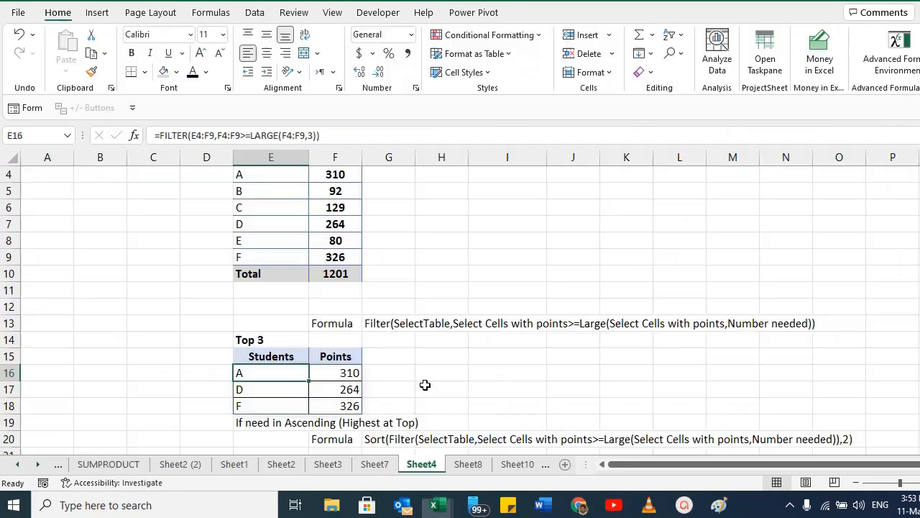
{"action": "scroll", "coordinate": [425, 384], "scroll_direction": "up", "scroll_amount": 1}
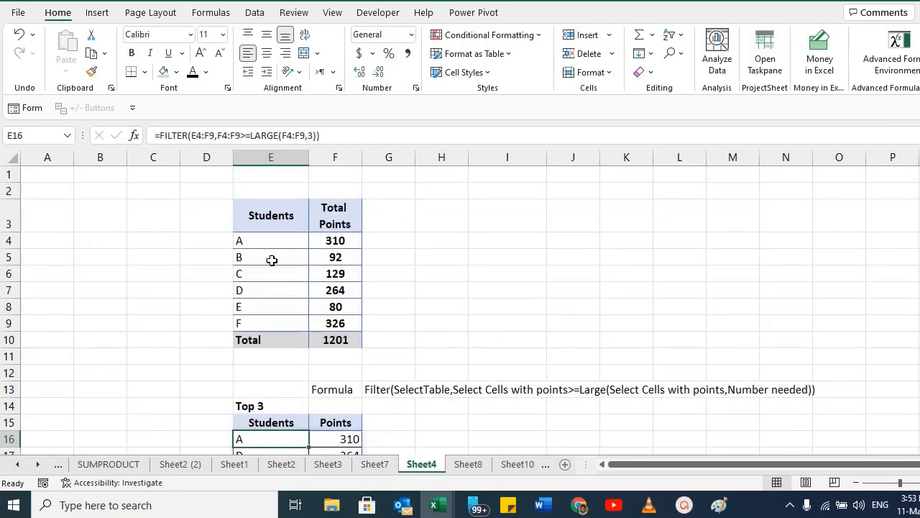
Review the student points table and the Top 3 FILTER example beneath it.
{"action": "left_click_drag", "start_coordinate": [284, 216], "coordinate": [365, 340]}
{"action": "scroll", "coordinate": [415, 359], "scroll_direction": "down", "scroll_amount": 2}
{"action": "left_click", "coordinate": [259, 291]}
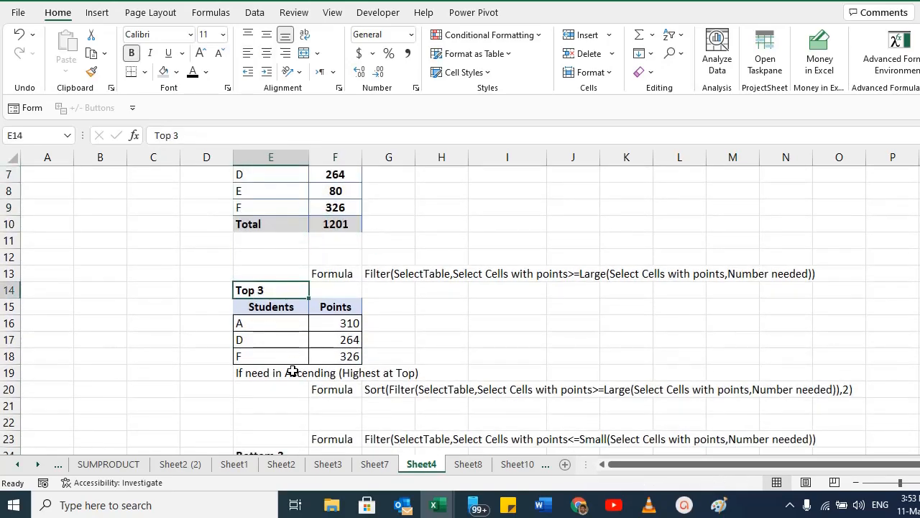
{"action": "left_click", "coordinate": [269, 319]}
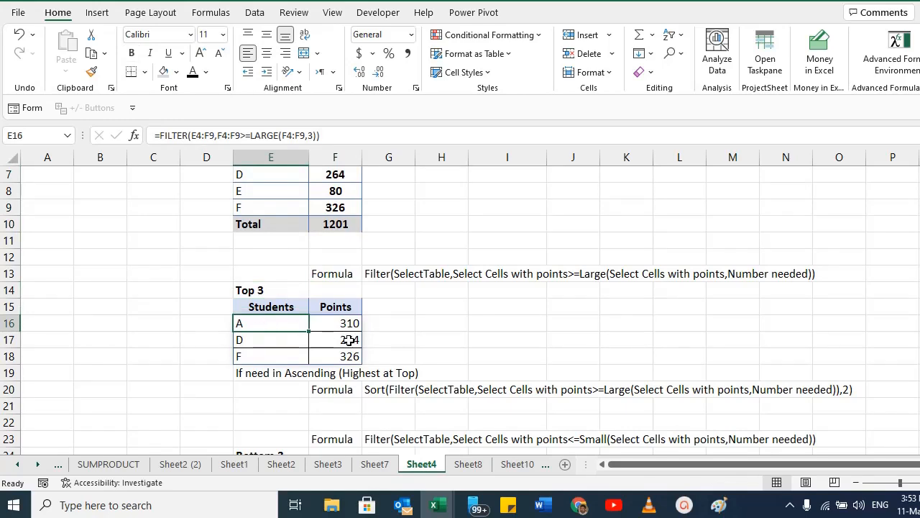
{"action": "scroll", "coordinate": [348, 340], "scroll_direction": "up", "scroll_amount": 2}
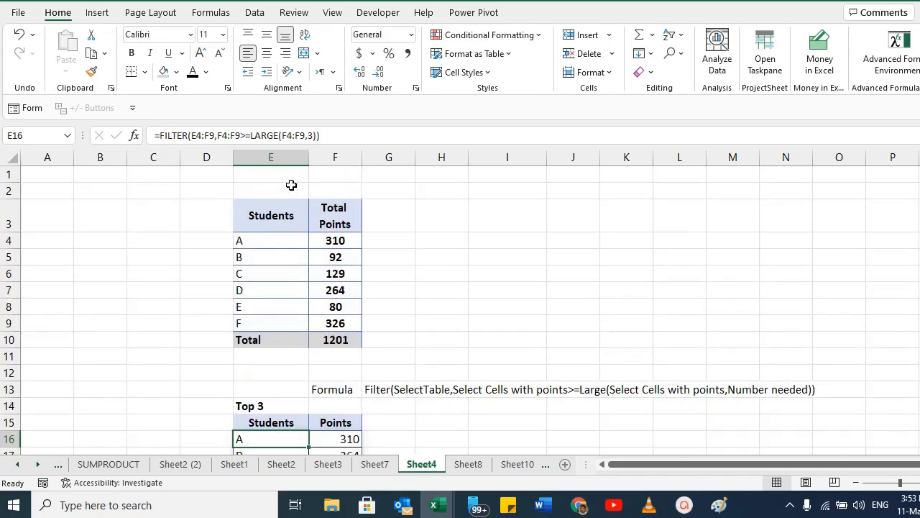
Enter the criterion >=300 in cell J3.
{"action": "left_click", "coordinate": [564, 223]}
{"action": "type", "text": ">1000"}
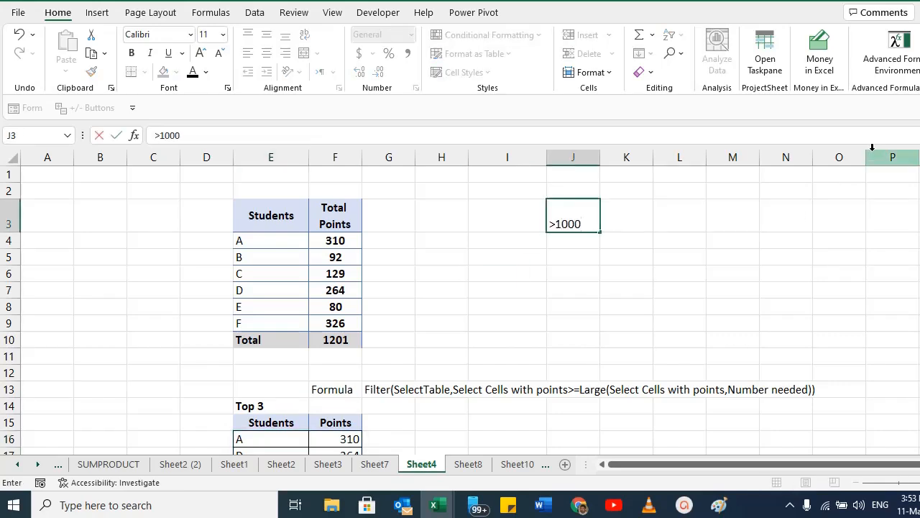
{"action": "key", "text": "Return"}
{"action": "key", "text": "Up"}
{"action": "key", "text": "F2"}
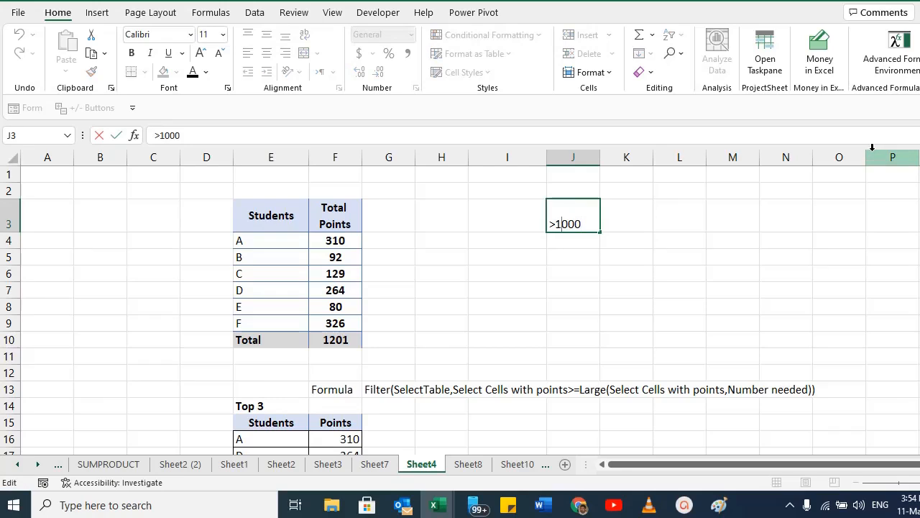
{"action": "key", "text": "Delete"}
{"action": "key", "text": "Delete"}
{"action": "type", "text": "3"}
{"action": "type", "text": "="}
{"action": "key", "text": "Return"}
{"action": "key", "text": "Left"}
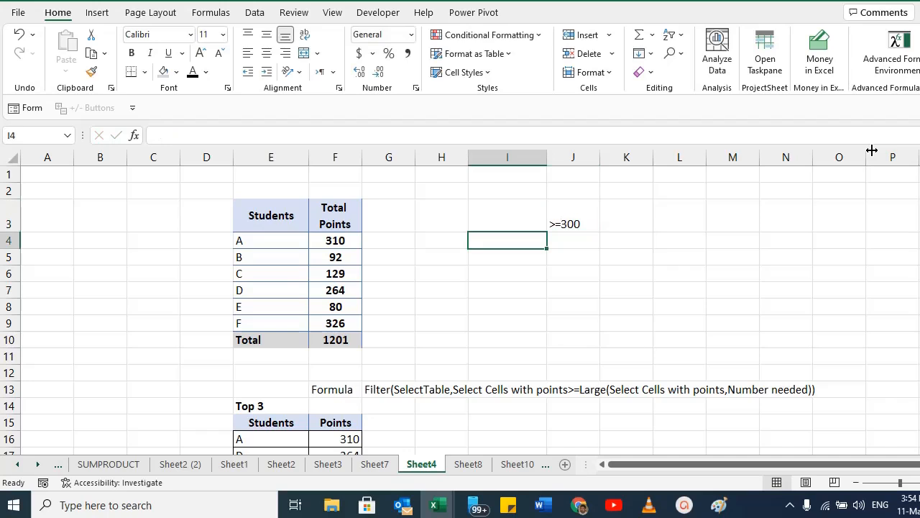
Enter =FILTER(E4:F9,F4:F9>=300) in I4 to list students with at least 300 points.
{"action": "type", "text": "=Filte"}
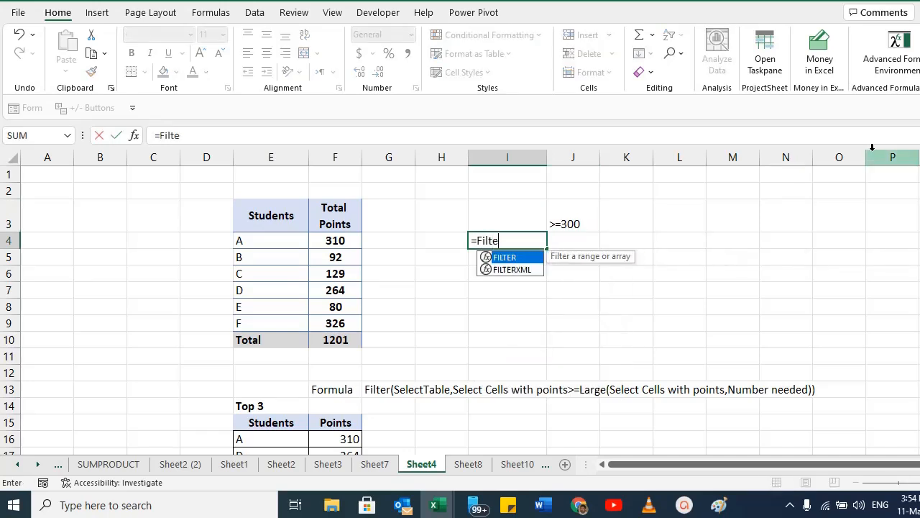
{"action": "type", "text": "r("}
{"action": "key", "text": "Left"}
{"action": "key", "text": "Left"}
{"action": "key", "text": "Left"}
{"action": "key", "text": "Left"}
{"action": "key", "text": "shift+Right"}
{"action": "key", "text": "shift+Down"}
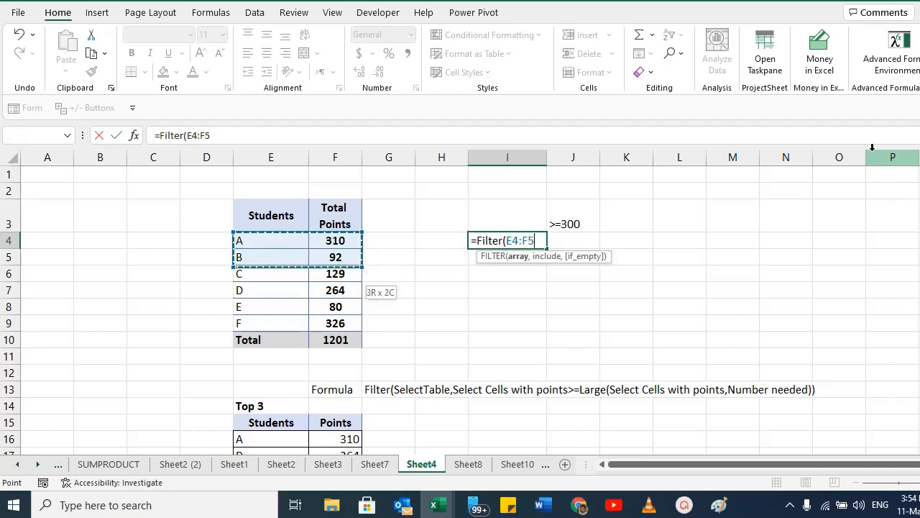
{"action": "key", "text": "shift+Down"}
{"action": "key", "text": "shift+Down"}
{"action": "key", "text": "shift+Down"}
{"action": "key", "text": "shift+Down"}
{"action": "type", "text": ","}
{"action": "left_click_drag", "start_coordinate": [338, 239], "coordinate": [335, 323]}
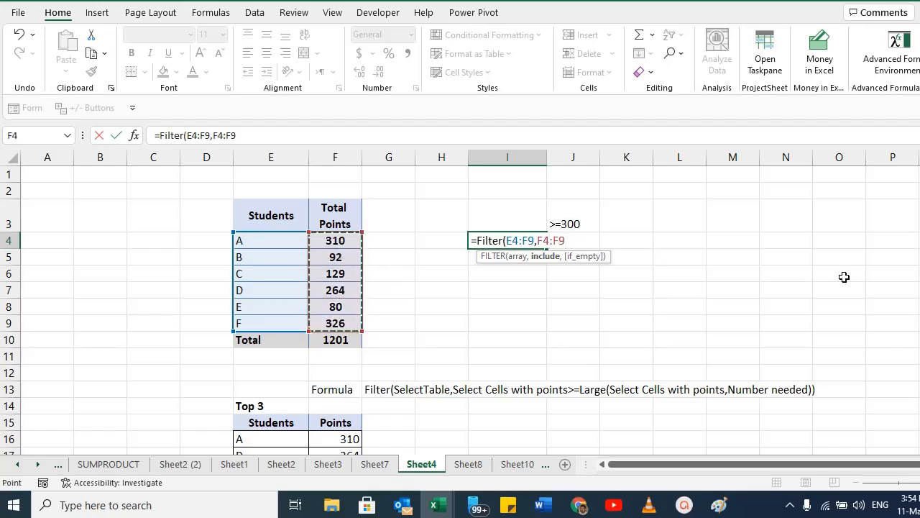
{"action": "type", "text": "> "}
{"action": "type", "text": "300)"}
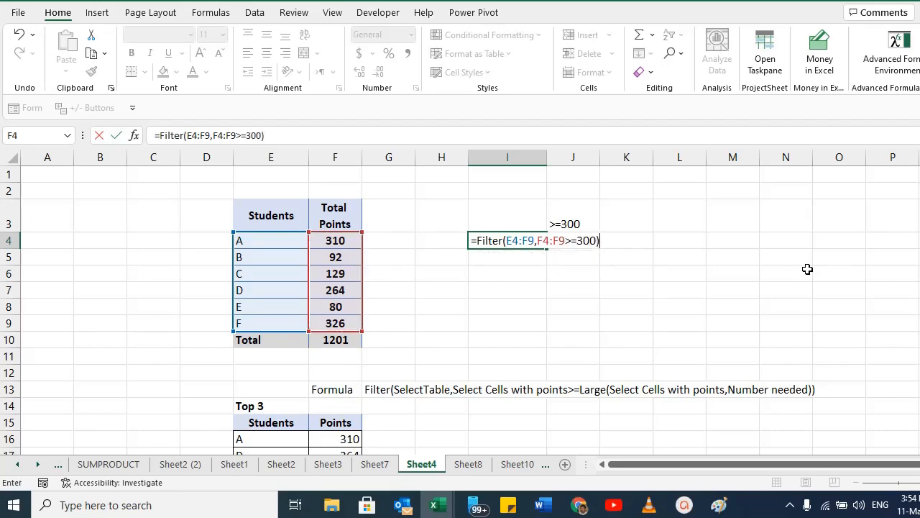
{"action": "key", "text": "Return"}
{"action": "key", "text": "Up"}
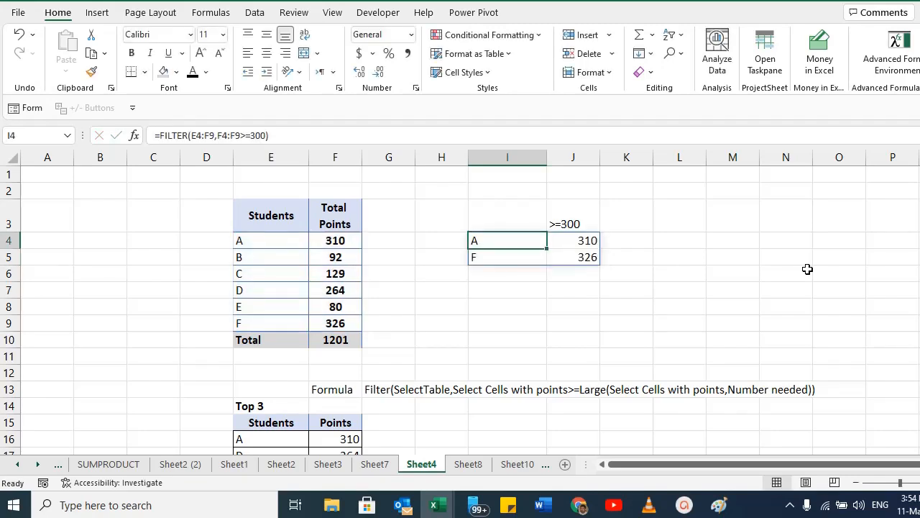
Split the criterion into >= in I3 and 300 in J3, and make the FILTER condition reference J3.
{"action": "key", "text": "F2"}
{"action": "key", "text": "Return"}
{"action": "key", "text": "Up"}
{"action": "key", "text": "F2"}
{"action": "key", "text": "Return"}
{"action": "key", "text": "Up"}
{"action": "key", "text": "Right"}
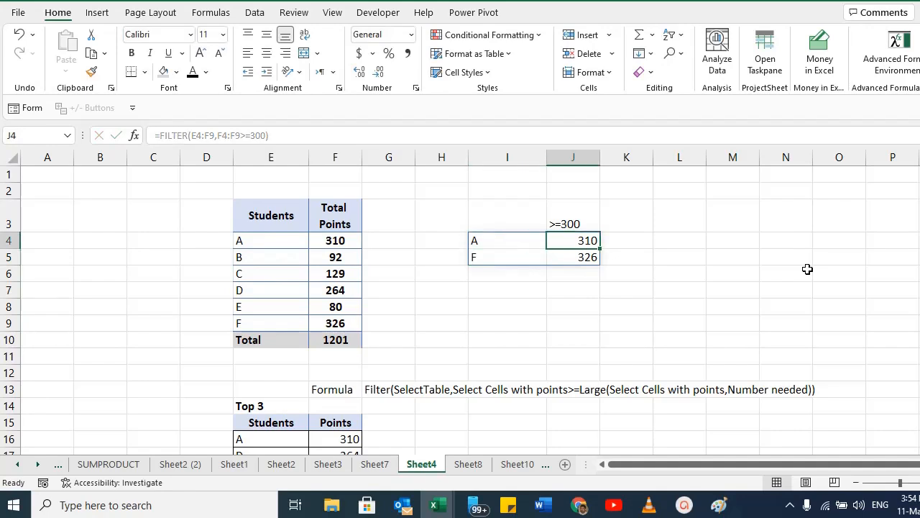
{"action": "key", "text": "Left"}
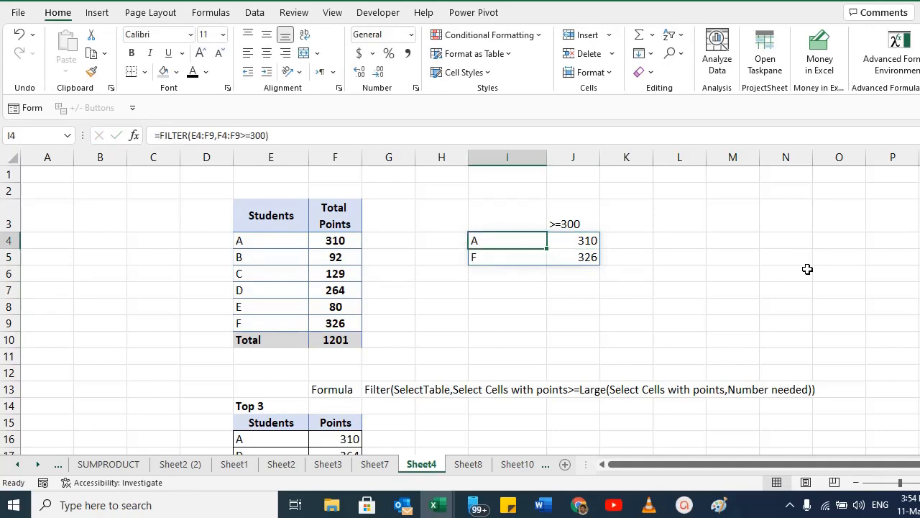
{"action": "key", "text": "Right"}
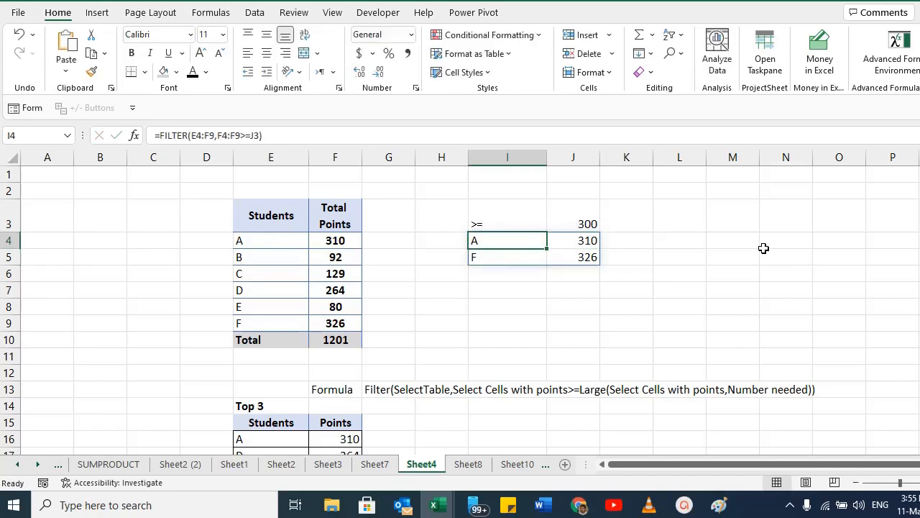
{"action": "key", "text": "F2"}
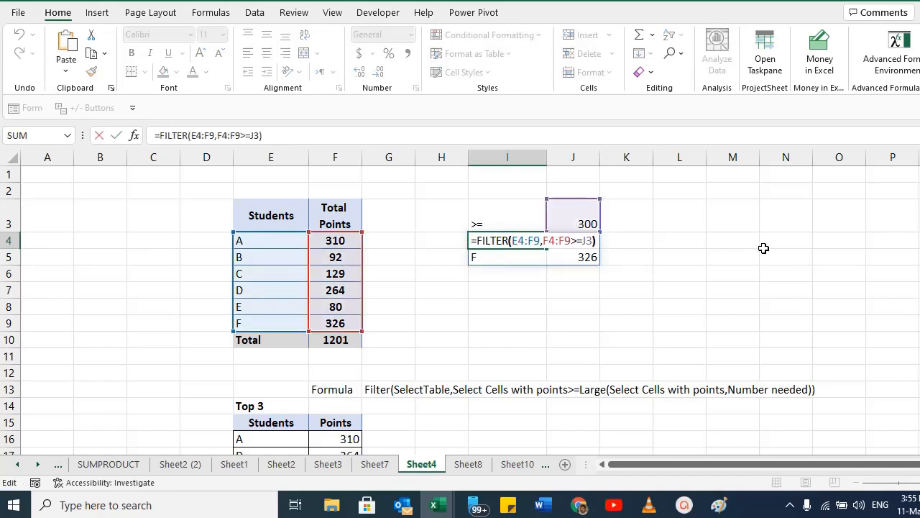
{"action": "key", "text": "Left"}
{"action": "key", "text": "Left"}
{"action": "key", "text": "Left"}
{"action": "key", "text": "Left"}
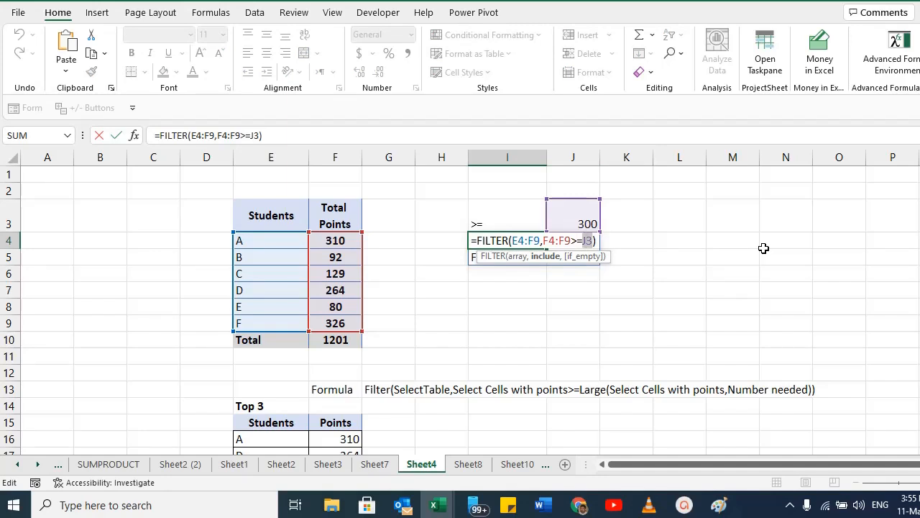
{"action": "key", "text": "Return"}
{"action": "key", "text": "Up"}
{"action": "key", "text": "Up"}
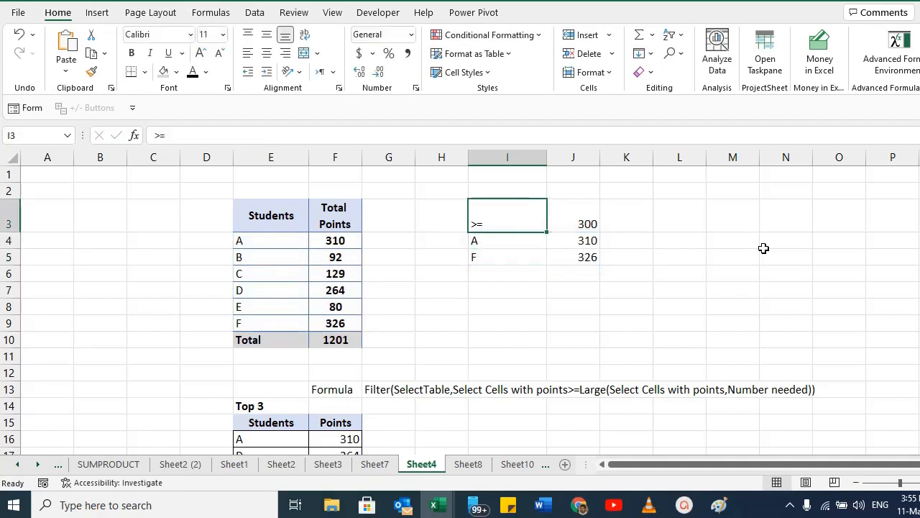
Test the dynamic criterion by setting J3 to 100 and then to 200.
{"action": "key", "text": "Right"}
{"action": "type", "text": "100"}
{"action": "key", "text": "Return"}
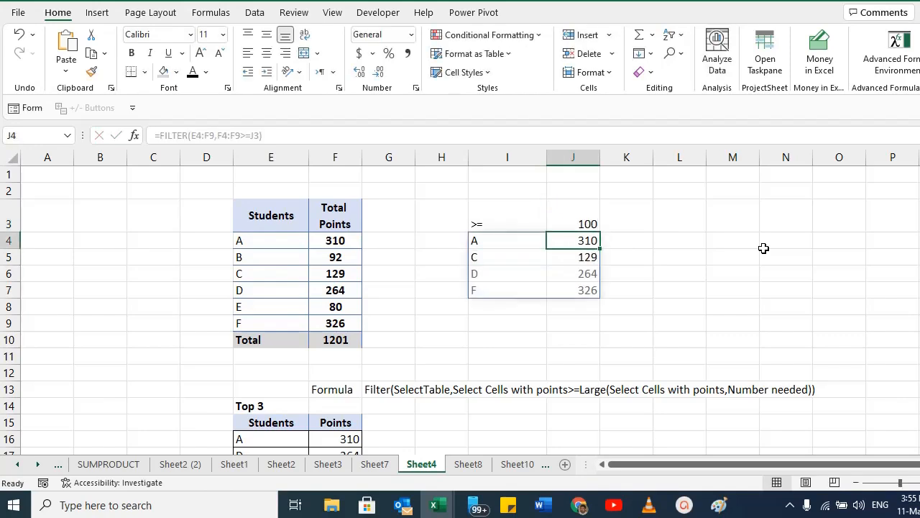
{"action": "key", "text": "Down"}
{"action": "key", "text": "Down"}
{"action": "key", "text": "Up"}
{"action": "key", "text": "Up"}
{"action": "key", "text": "Up"}
{"action": "type", "text": "200"}
{"action": "key", "text": "Return"}
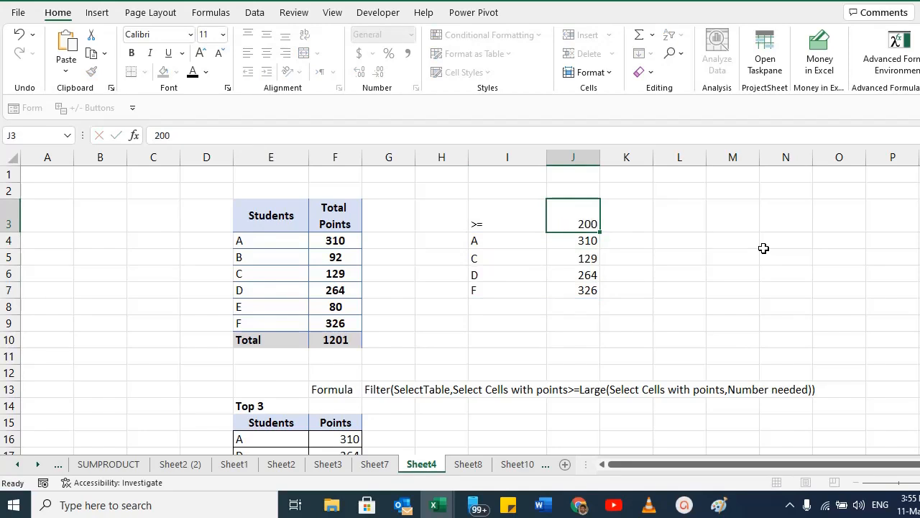
Inspect the FILTER formula in I4 and its array and include arguments.
{"action": "key", "text": "Down"}
{"action": "key", "text": "Down"}
{"action": "key", "text": "Up"}
{"action": "key", "text": "Up"}
{"action": "key", "text": "Up"}
{"action": "key", "text": "Down"}
{"action": "key", "text": "Down"}
{"action": "key", "text": "Down"}
{"action": "key", "text": "Up"}
{"action": "key", "text": "Up"}
{"action": "key", "text": "Left"}
{"action": "key", "text": "Left"}
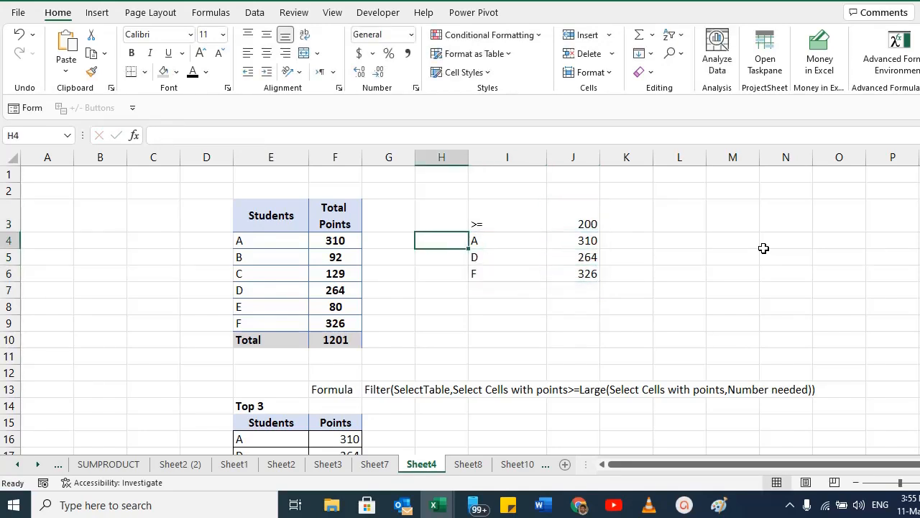
{"action": "key", "text": "Right"}
{"action": "key", "text": "F2"}
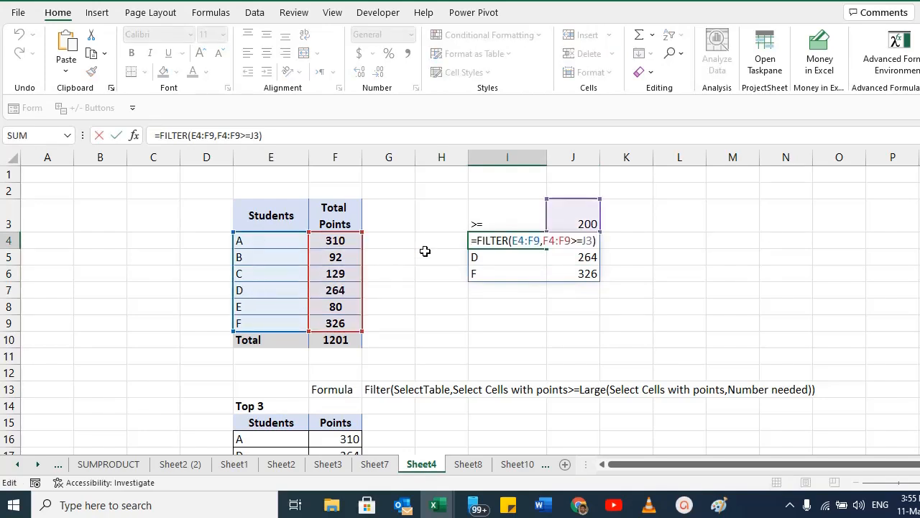
{"action": "left_click", "coordinate": [540, 241]}
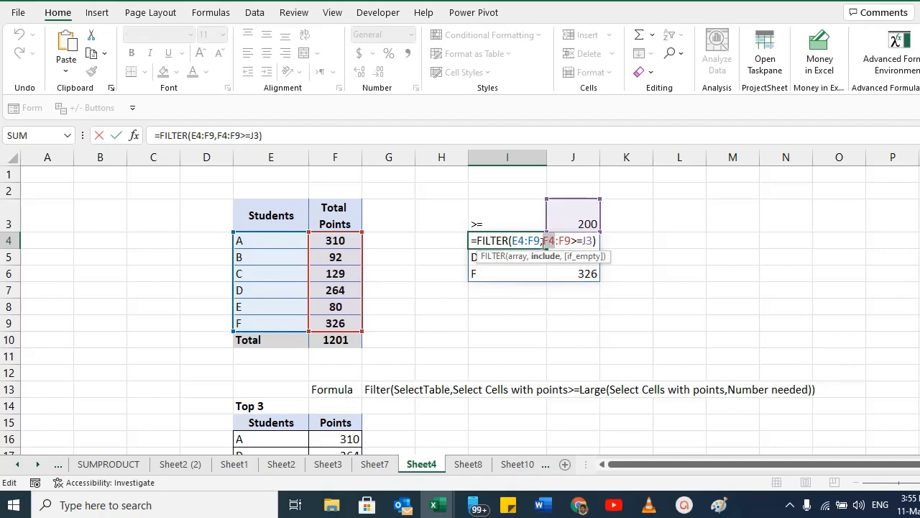
{"action": "double_click", "coordinate": [546, 240]}
{"action": "left_click", "coordinate": [572, 240]}
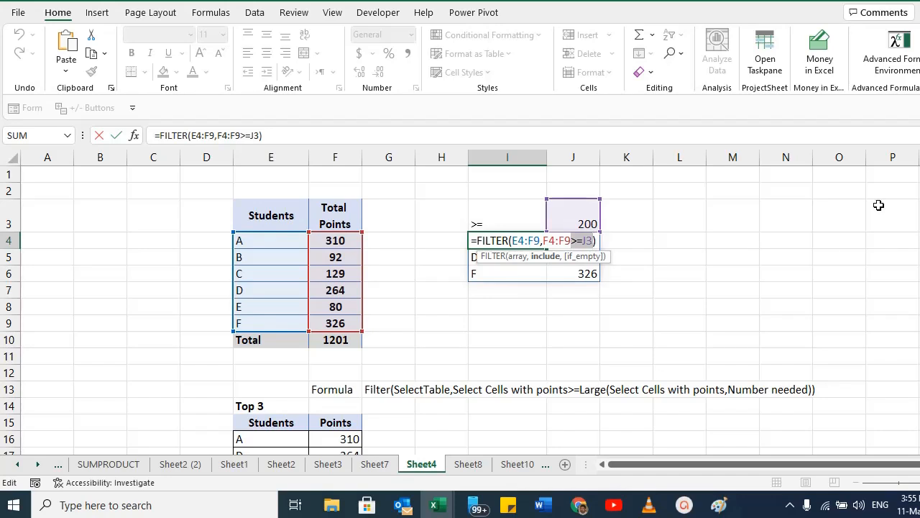
{"action": "key", "text": "Escape"}
Remove the >=J3 condition from the FILTER formula, then undo that change.
{"action": "key", "text": "F2"}
{"action": "key", "text": "Left"}
{"action": "key", "text": "Left"}
{"action": "key", "text": "Left"}
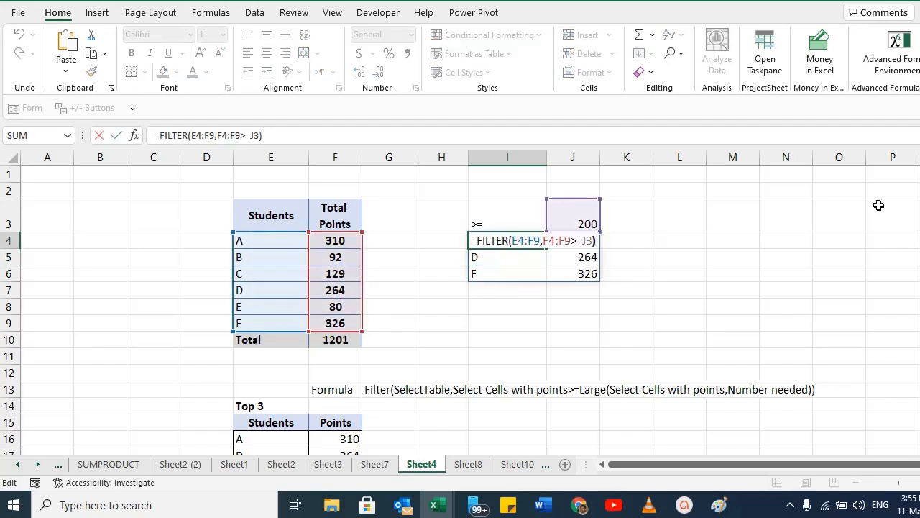
{"action": "key", "text": "Delete"}
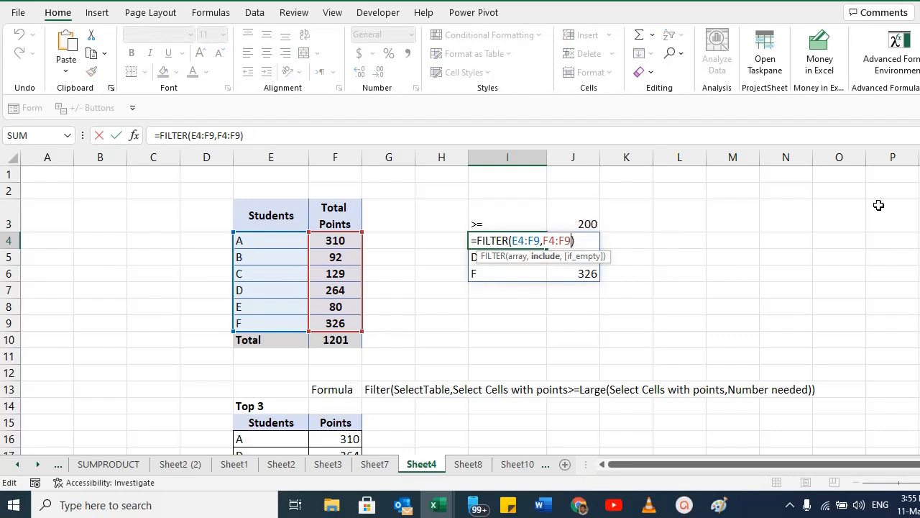
{"action": "key", "text": "Return"}
{"action": "key", "text": "Up"}
{"action": "key", "text": "Left"}
{"action": "key", "text": "Left"}
{"action": "key", "text": "Right"}
{"action": "key", "text": "Right"}
{"action": "key", "text": "Right"}
{"action": "key", "text": "Left"}
{"action": "key", "text": "F2"}
{"action": "key", "text": "Escape"}
{"action": "key", "text": "ctrl+z"}
{"action": "key", "text": "F2"}
{"action": "key", "text": "Escape"}
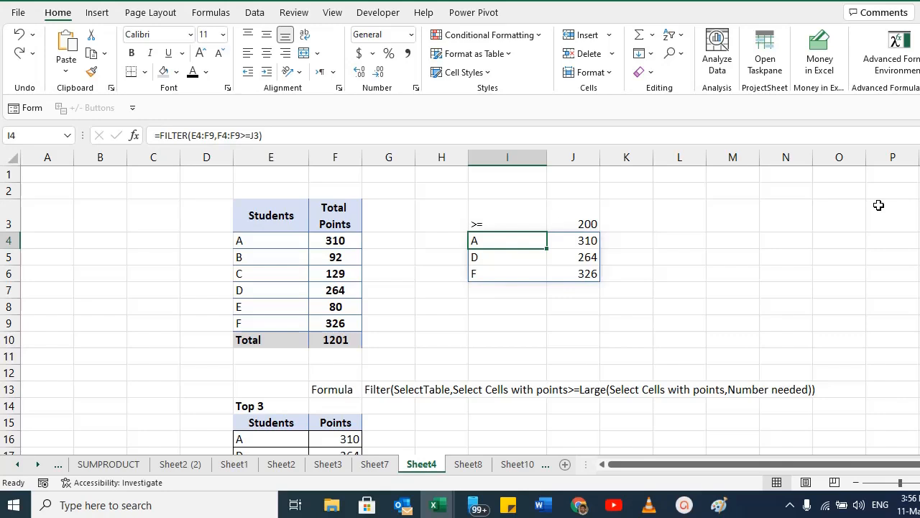
Clear the FILTER example from the range I3:J7.
{"action": "key", "text": "Left"}
{"action": "key", "text": "Left"}
{"action": "key", "text": "Left"}
{"action": "key", "text": "Left"}
{"action": "key", "text": "Right"}
{"action": "key", "text": "Right"}
{"action": "key", "text": "Right"}
{"action": "key", "text": "Up"}
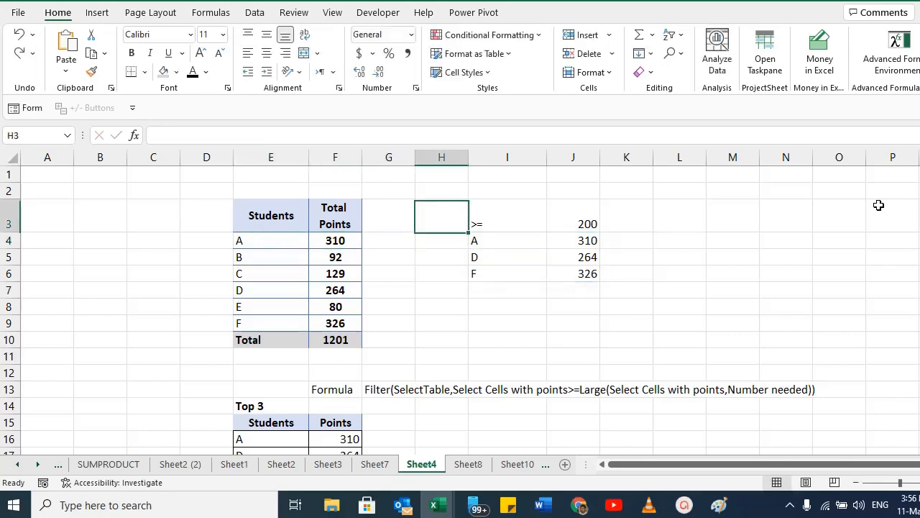
{"action": "key", "text": "Right"}
{"action": "key", "text": "shift+Right"}
{"action": "key", "text": "shift+Down"}
{"action": "key", "text": "shift+Down"}
{"action": "key", "text": "shift+Down"}
{"action": "key", "text": "shift+Down"}
{"action": "key", "text": "alt+e"}
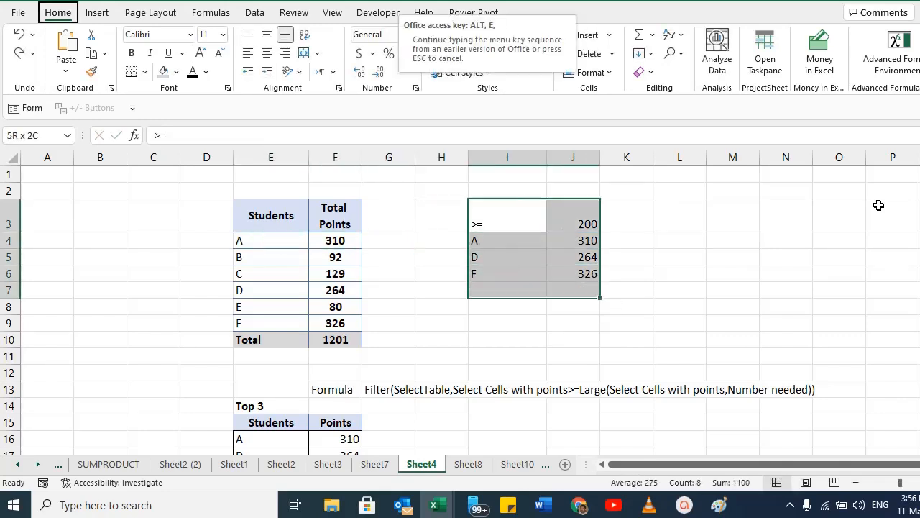
{"action": "key", "text": "a"}
{"action": "key", "text": "a"}
{"action": "key", "text": "Down"}
{"action": "key", "text": "Up"}
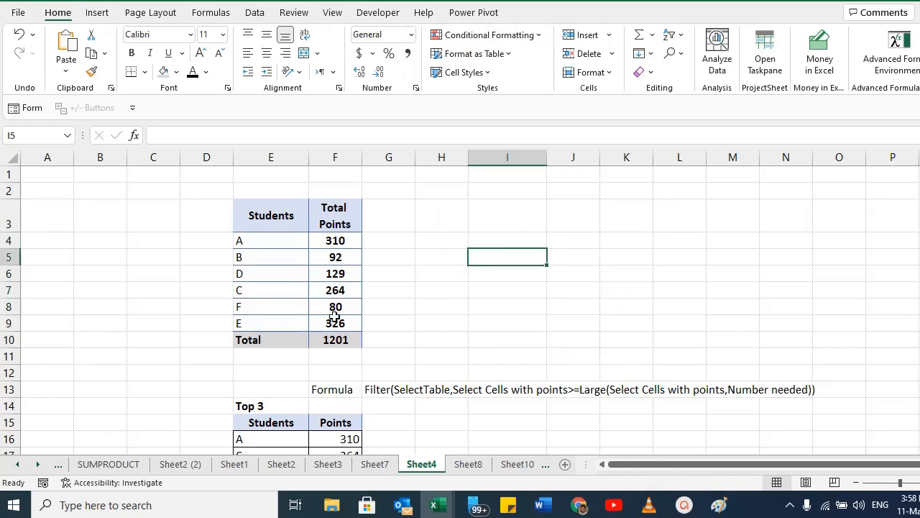
Enter =SORT(E4:F9) in I4 to sort the student table.
{"action": "key", "text": "Up"}
{"action": "key", "text": "Left"}
{"action": "key", "text": "Left"}
{"action": "key", "text": "Left"}
{"action": "key", "text": "Left"}
{"action": "key", "text": "Down"}
{"action": "key", "text": "Down"}
{"action": "key", "text": "Down"}
{"action": "key", "text": "Down"}
{"action": "key", "text": "Down"}
{"action": "key", "text": "Right"}
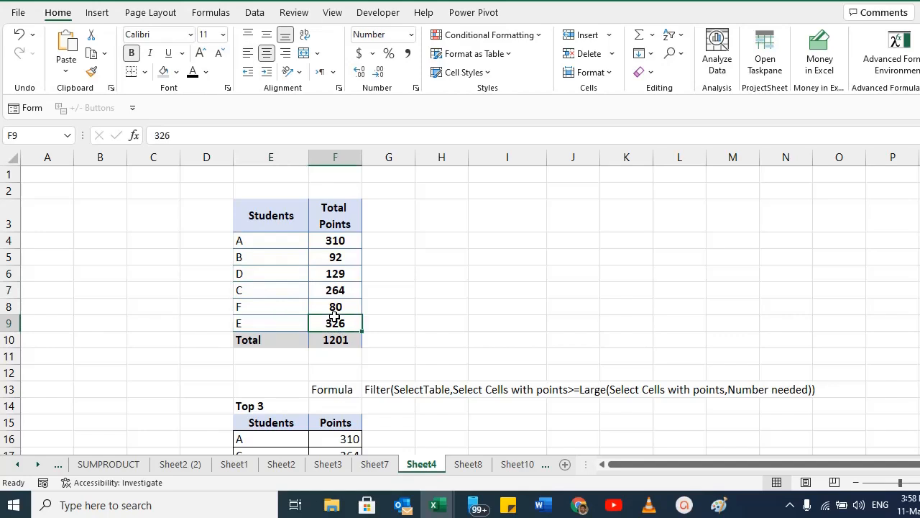
{"action": "key", "text": "Right"}
{"action": "key", "text": "Right"}
{"action": "key", "text": "Up"}
{"action": "key", "text": "Up"}
{"action": "key", "text": "Up"}
{"action": "key", "text": "Up"}
{"action": "key", "text": "Up"}
{"action": "key", "text": "Right"}
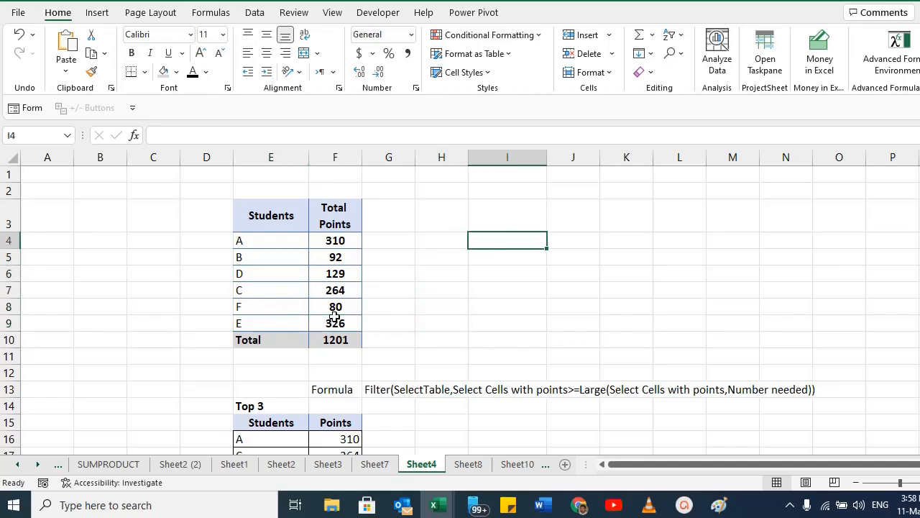
{"action": "type", "text": "=SORT("}
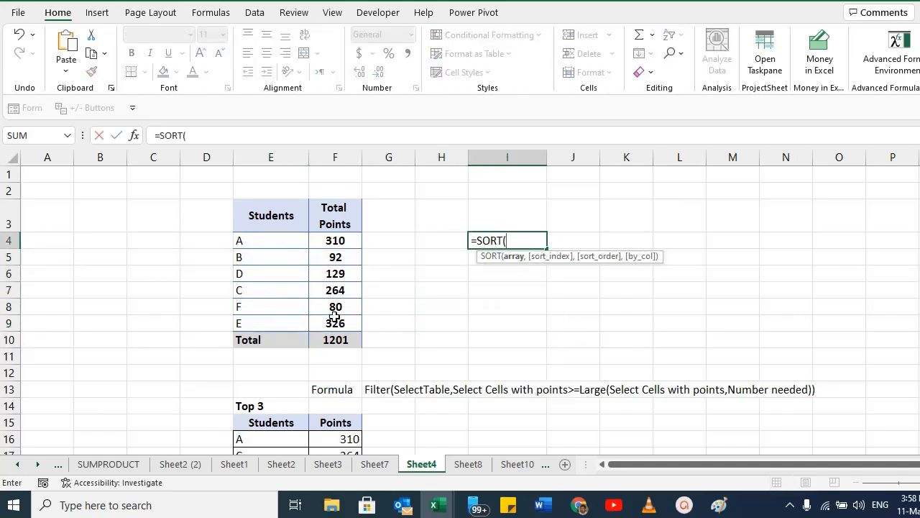
{"action": "left_click_drag", "start_coordinate": [240, 241], "coordinate": [337, 317]}
{"action": "type", "text": ")"}
{"action": "key", "text": "Return"}
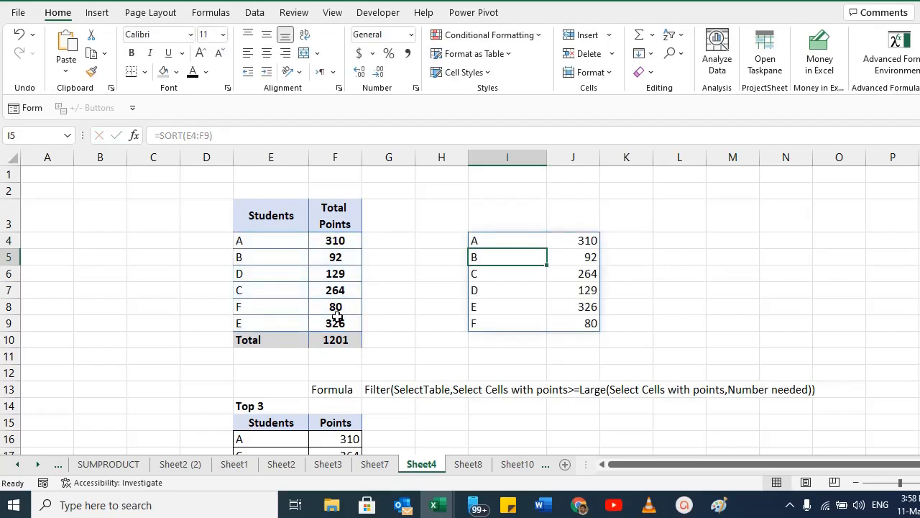
Inspect the sorted spill range in I4:J9 and the SORT formula in I4.
{"action": "key", "text": "Down"}
{"action": "key", "text": "Down"}
{"action": "key", "text": "Down"}
{"action": "key", "text": "Down"}
{"action": "key", "text": "Up"}
{"action": "key", "text": "Up"}
{"action": "key", "text": "Up"}
{"action": "key", "text": "Up"}
{"action": "key", "text": "Up"}
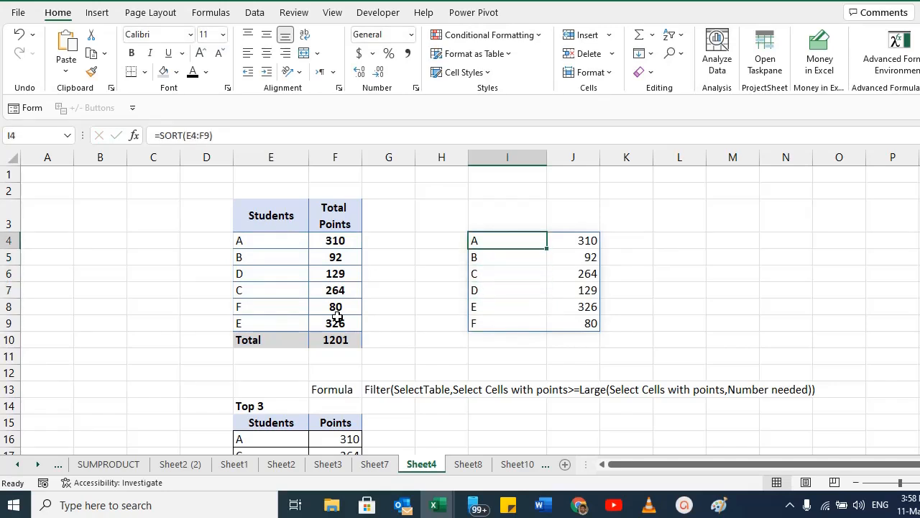
{"action": "key", "text": "F2"}
{"action": "key", "text": "Left"}
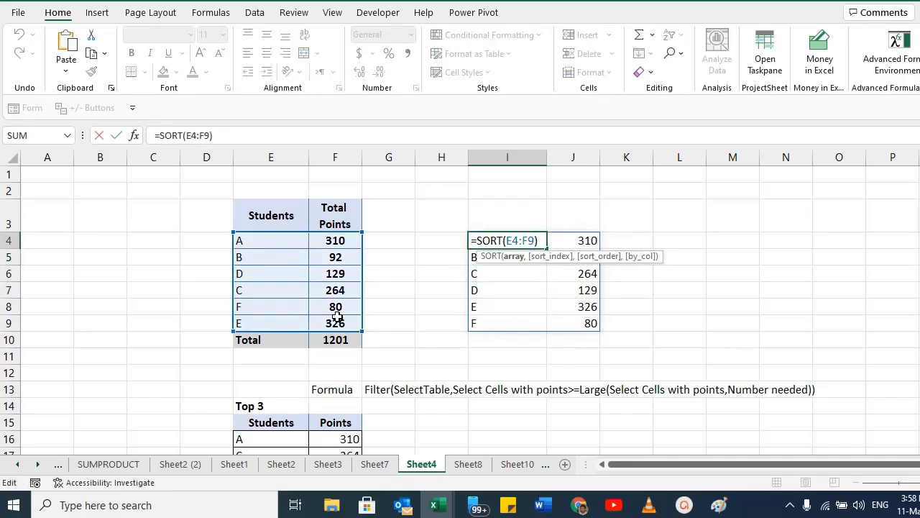
{"action": "key", "text": "Escape"}
Re-enter I4 as =SORT(E4:F9,2,-1) to sort the students by points in descending order.
{"action": "type", "text": "=SO"}
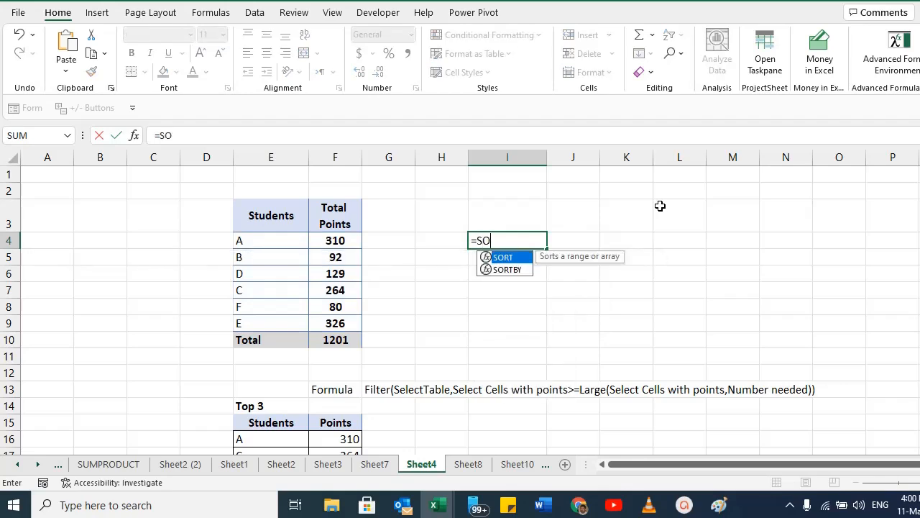
{"action": "type", "text": "RT("}
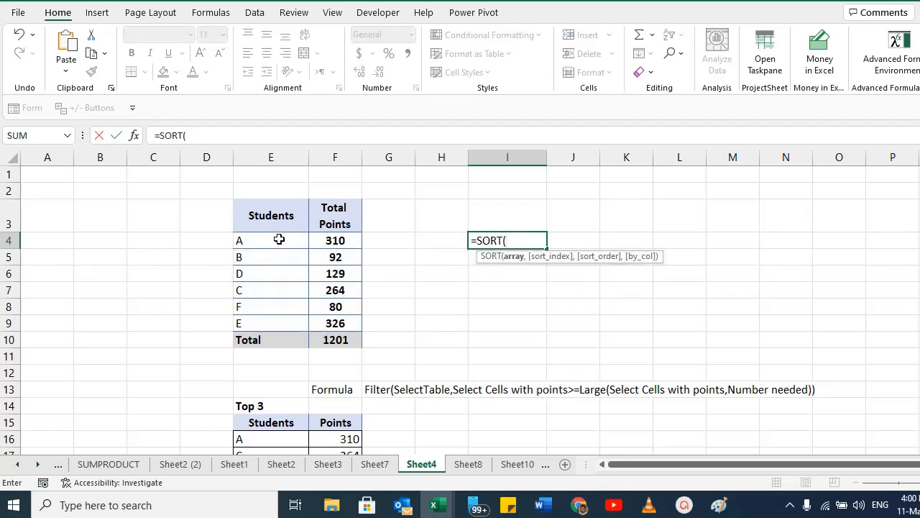
{"action": "left_click_drag", "start_coordinate": [276, 240], "coordinate": [325, 317]}
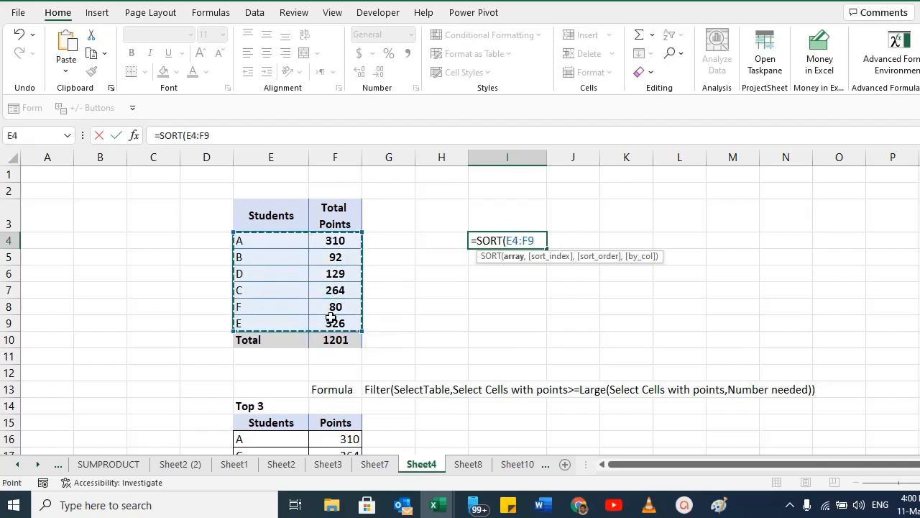
{"action": "type", "text": ",2"}
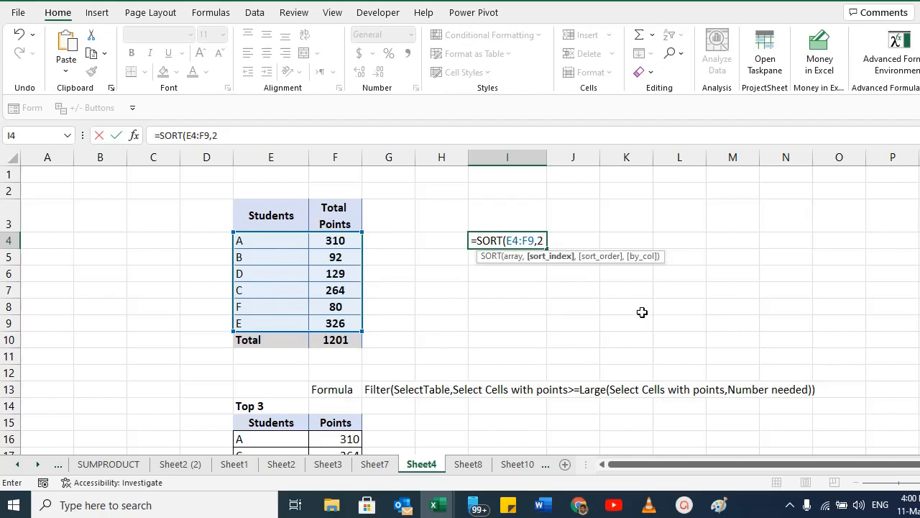
{"action": "type", "text": ","}
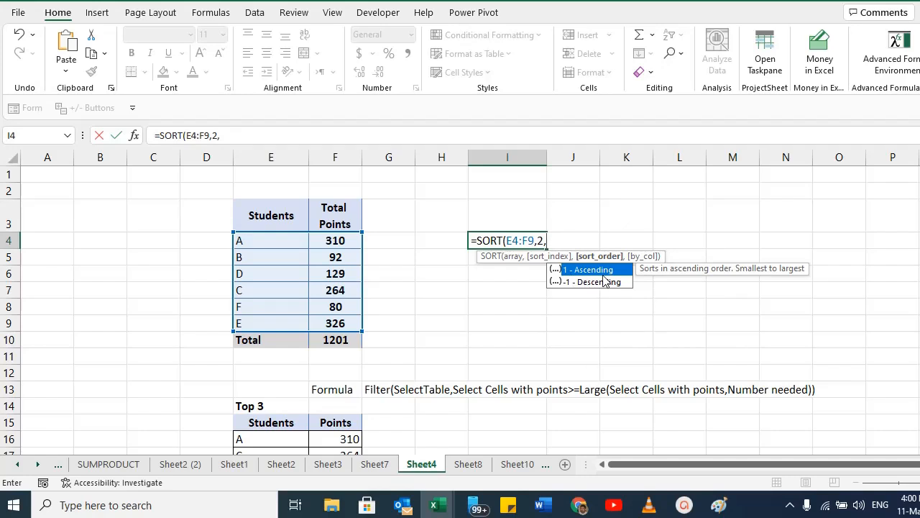
{"action": "type", "text": "-1"}
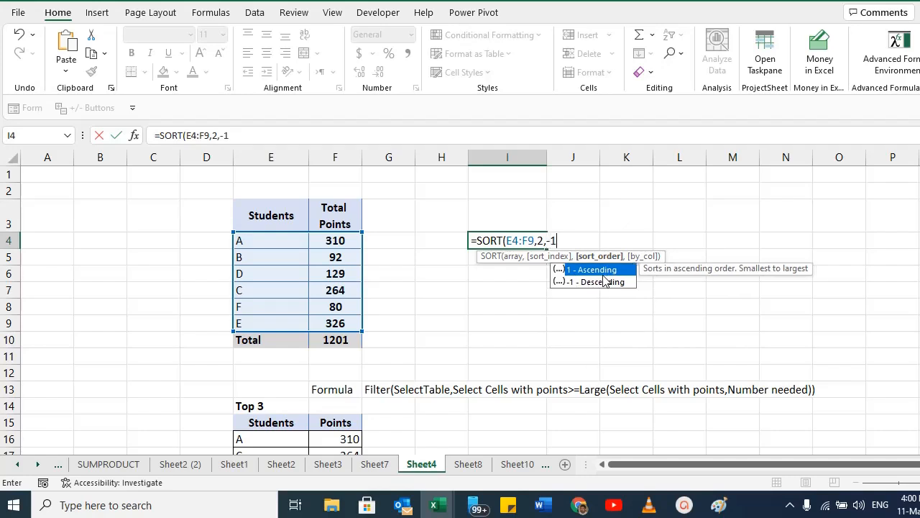
{"action": "type", "text": ")"}
{"action": "key", "text": "Return"}
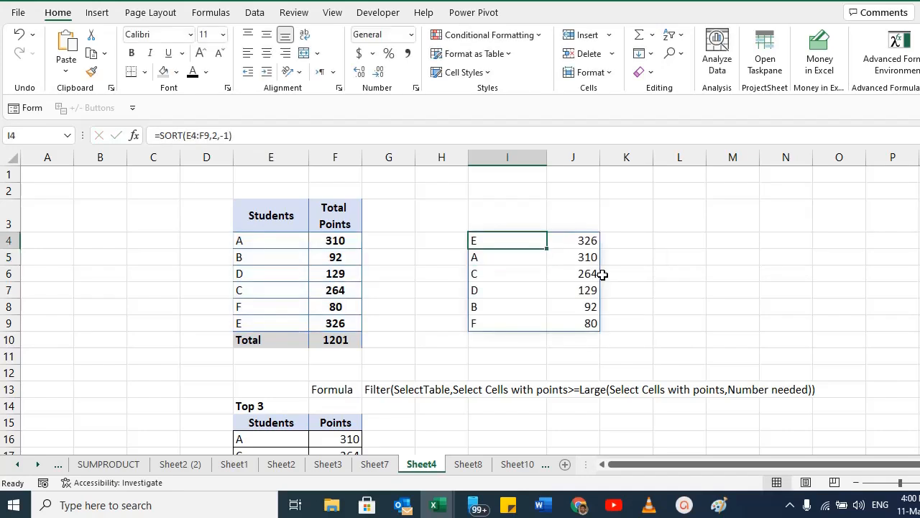
Edit the formula in I4 back to =SORT(E4:F9).
{"action": "left_click_drag", "start_coordinate": [592, 240], "coordinate": [592, 323]}
{"action": "left_click", "coordinate": [497, 243]}
{"action": "left_click_drag", "start_coordinate": [253, 219], "coordinate": [251, 340]}
{"action": "left_click", "coordinate": [505, 240]}
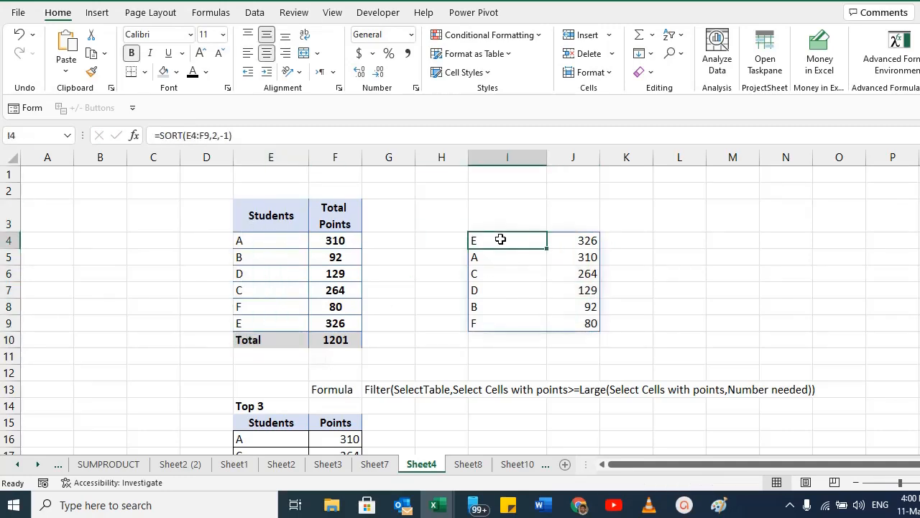
{"action": "double_click", "coordinate": [503, 240]}
{"action": "left_click_drag", "start_coordinate": [533, 240], "coordinate": [654, 238]}
{"action": "type", "text": ")"}
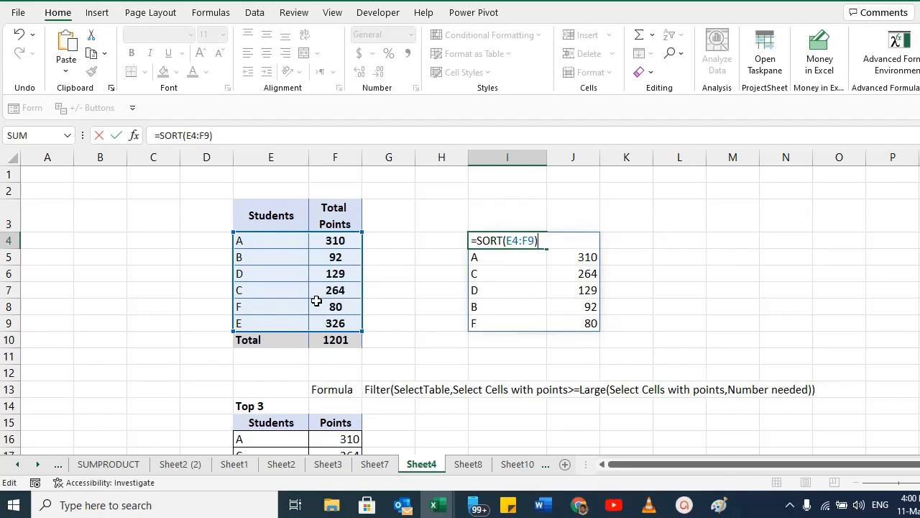
{"action": "key", "text": "Return"}
Extend the SORT formula in I4 to =SORT(E4:F9,2,-1,FALSE) to sort by points descending, by row.
{"action": "key", "text": "Up"}
{"action": "key", "text": "ctrl+shift+Down"}
{"action": "key", "text": "ctrl+shift+Up"}
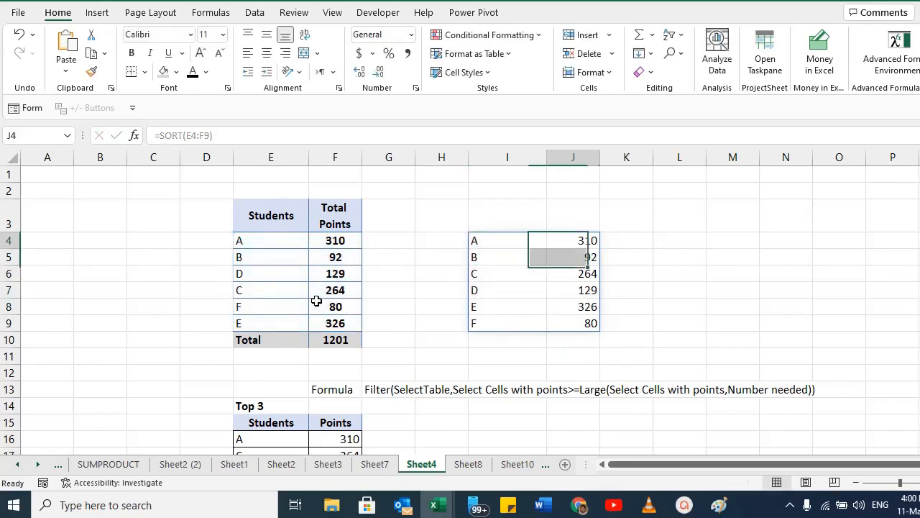
{"action": "key", "text": "Right"}
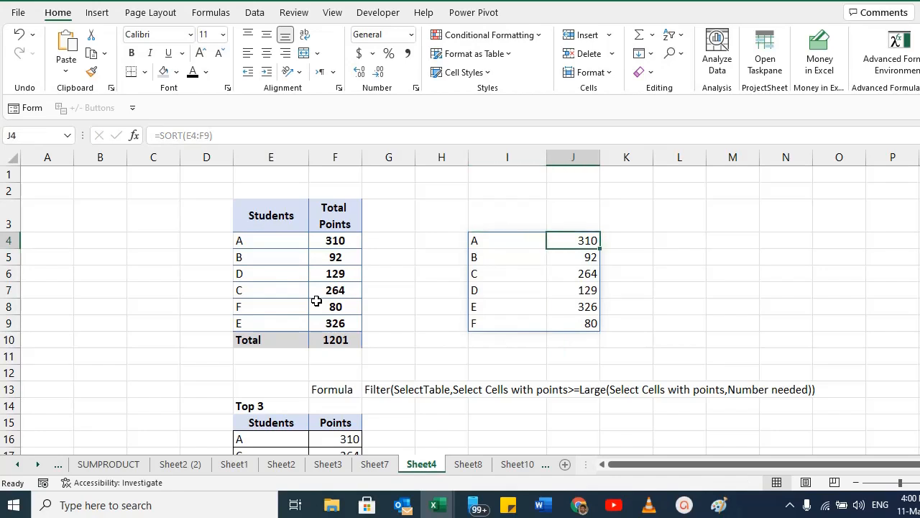
{"action": "key", "text": "Left"}
{"action": "key", "text": "F2"}
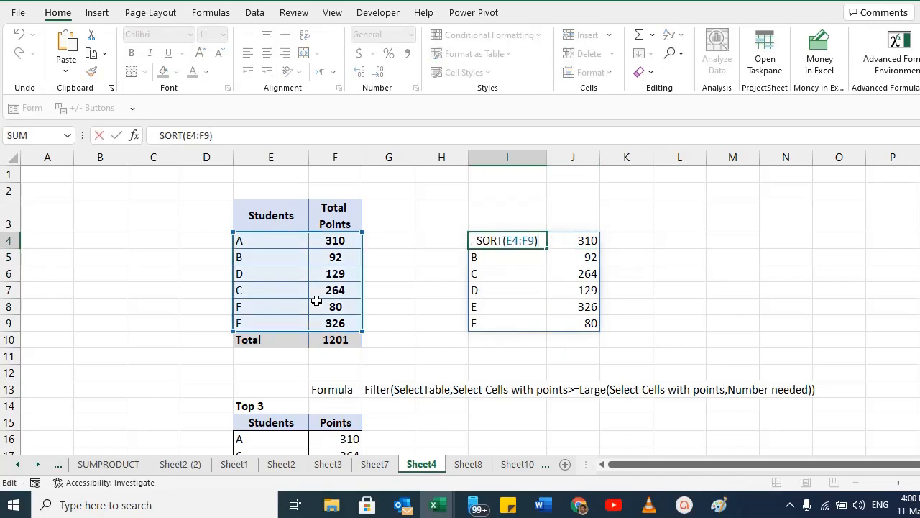
{"action": "type", "text": ","}
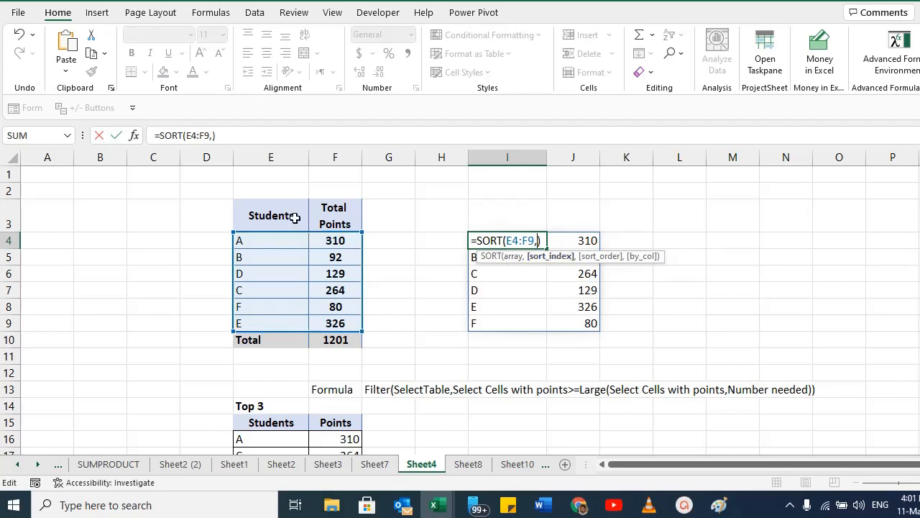
{"action": "type", "text": "2"}
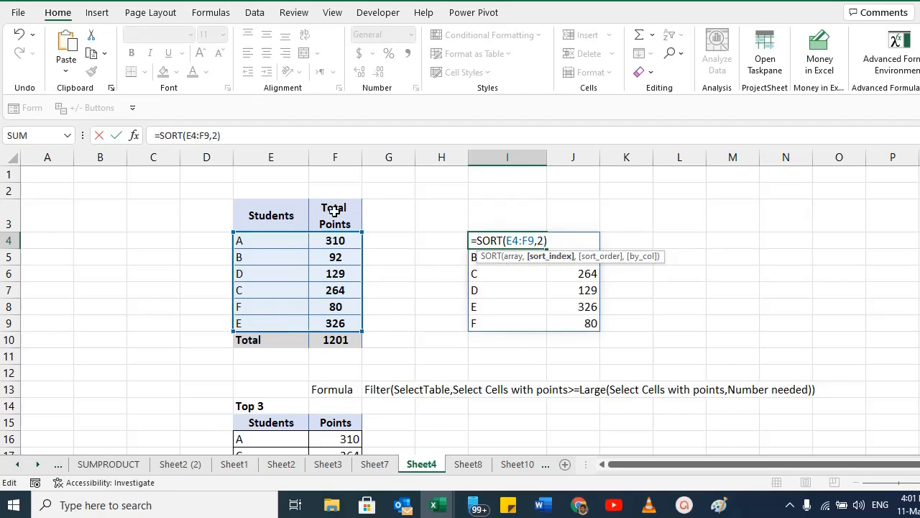
{"action": "type", "text": ","}
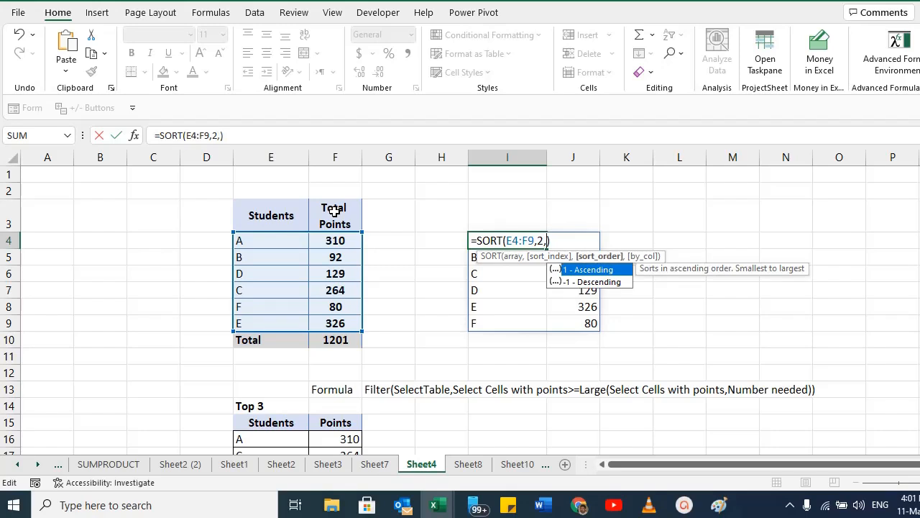
{"action": "double_click", "coordinate": [594, 282]}
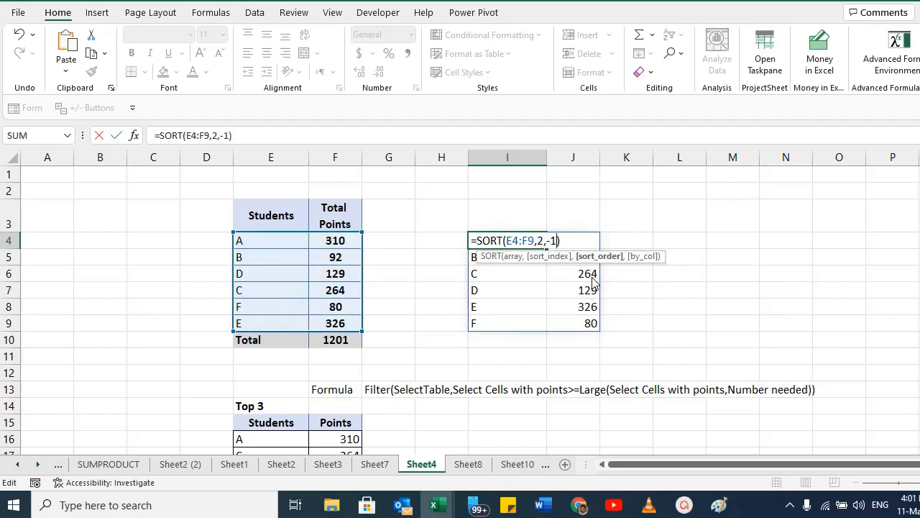
{"action": "type", "text": ","}
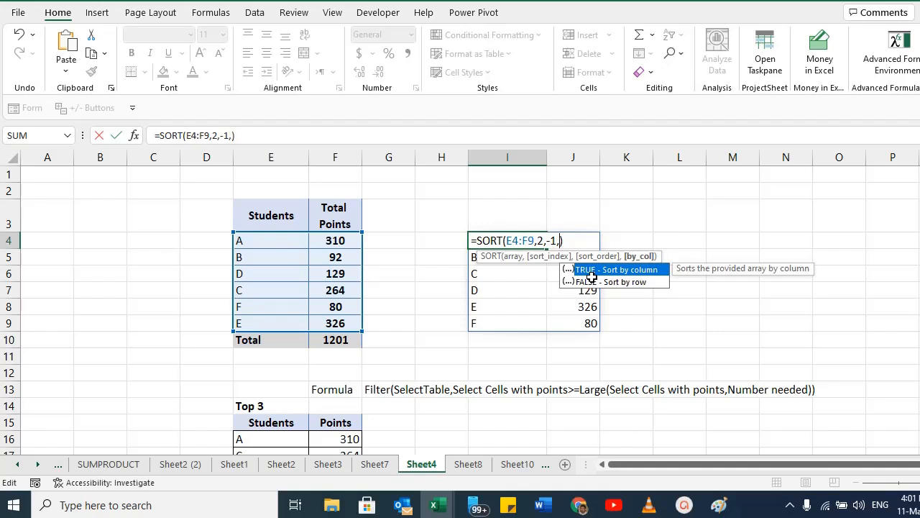
{"action": "left_click", "coordinate": [629, 283]}
{"action": "double_click", "coordinate": [629, 283]}
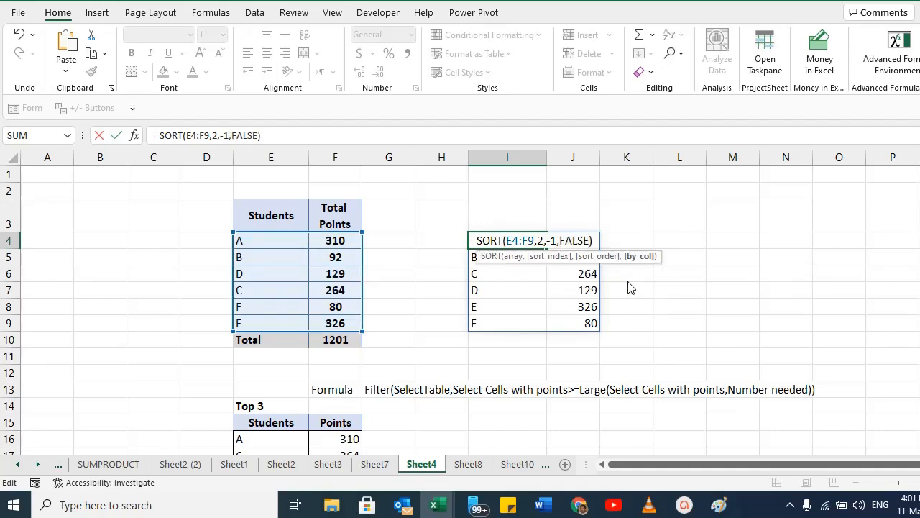
{"action": "key", "text": "Return"}
Examine the sorted student list in I4:J9.
{"action": "key", "text": "Up"}
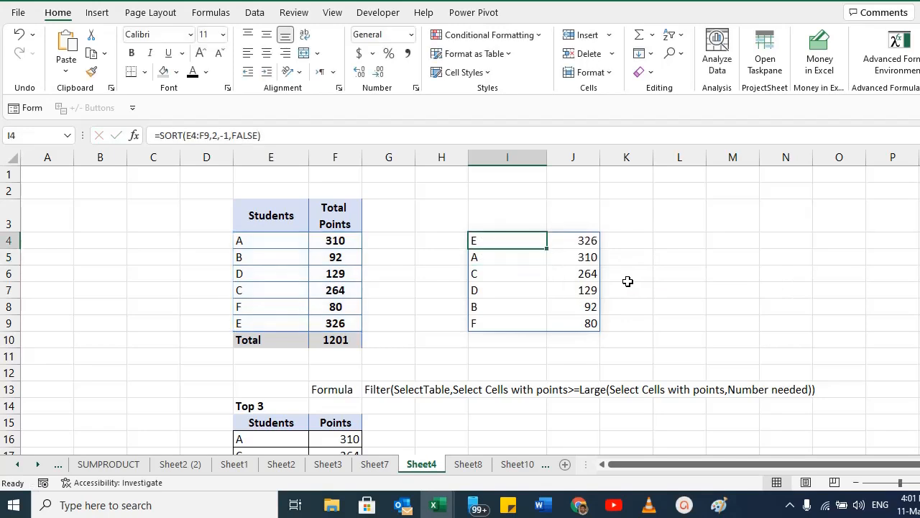
{"action": "key", "text": "Right"}
{"action": "key", "text": "Down"}
{"action": "key", "text": "Down"}
{"action": "key", "text": "Down"}
{"action": "key", "text": "Down"}
{"action": "key", "text": "Down"}
{"action": "key", "text": "Up"}
{"action": "key", "text": "Up"}
{"action": "key", "text": "Up"}
{"action": "key", "text": "Up"}
{"action": "key", "text": "Up"}
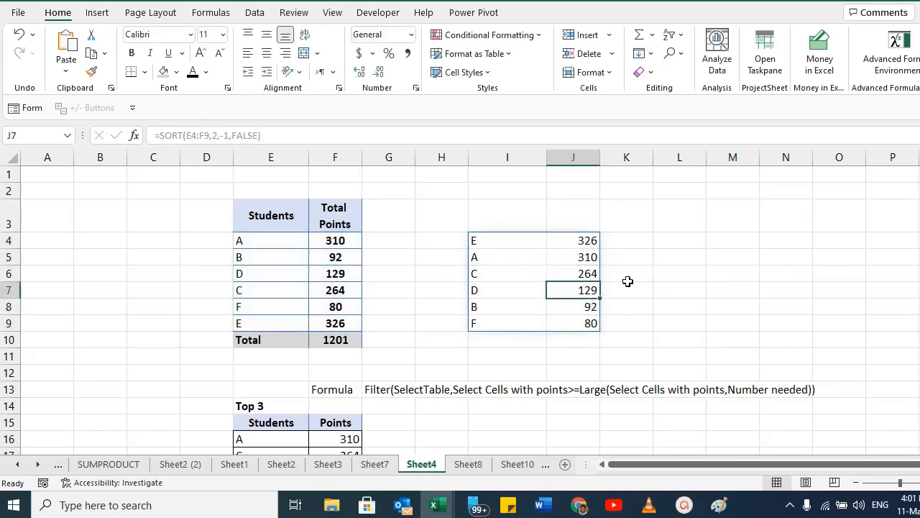
{"action": "key", "text": "Left"}
{"action": "key", "text": "Right"}
{"action": "key", "text": "Down"}
{"action": "key", "text": "Down"}
{"action": "key", "text": "Down"}
{"action": "key", "text": "Down"}
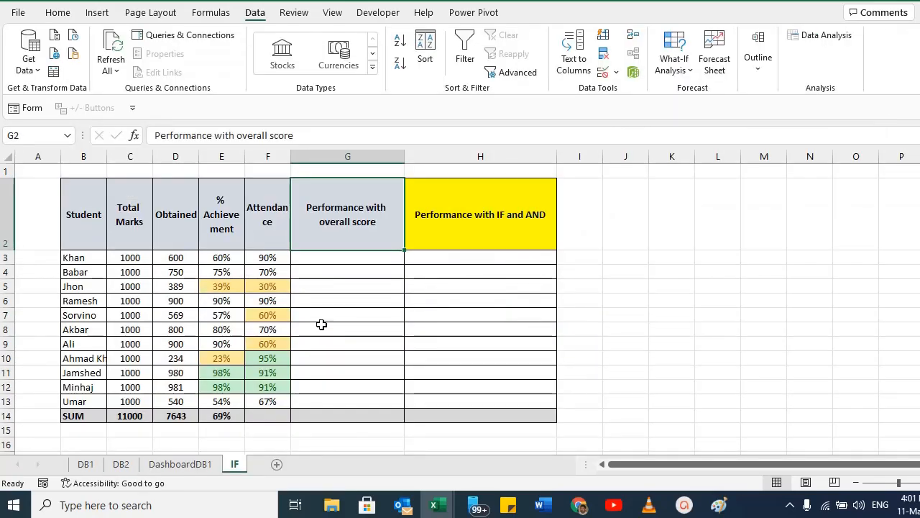
On the IF sheet, enter =IF(E3>=80%,"Brilliant","NA") in G3 to rate overall performance.
{"action": "left_click", "coordinate": [349, 252]}
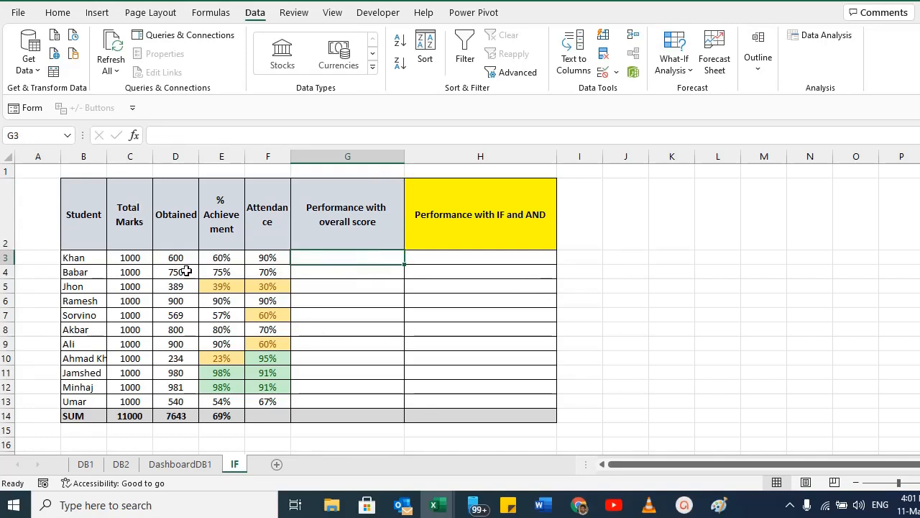
{"action": "left_click_drag", "start_coordinate": [227, 214], "coordinate": [227, 387]}
{"action": "left_click", "coordinate": [342, 257]}
{"action": "type", "text": "="}
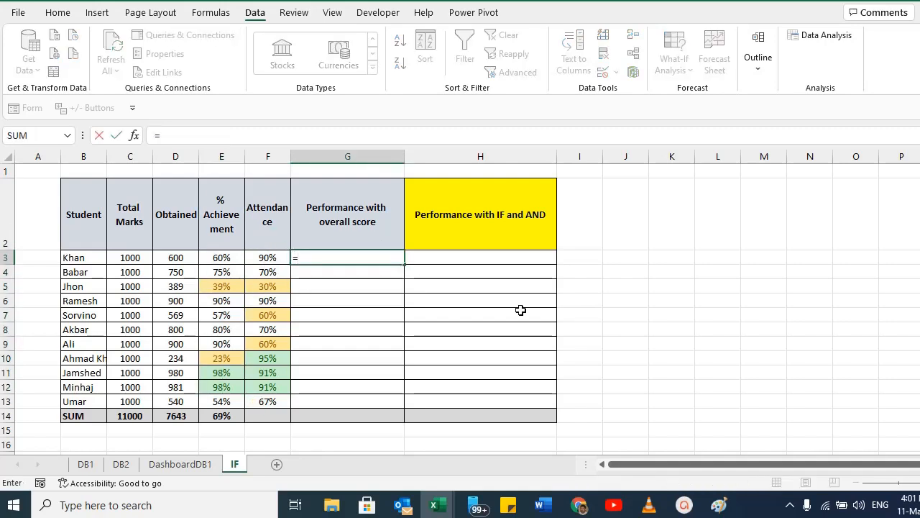
{"action": "type", "text": "IF("}
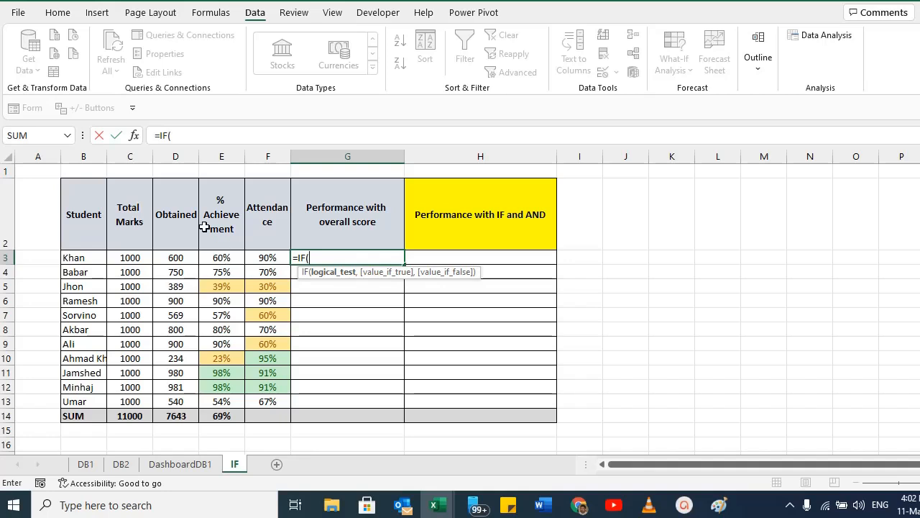
{"action": "left_click", "coordinate": [218, 259]}
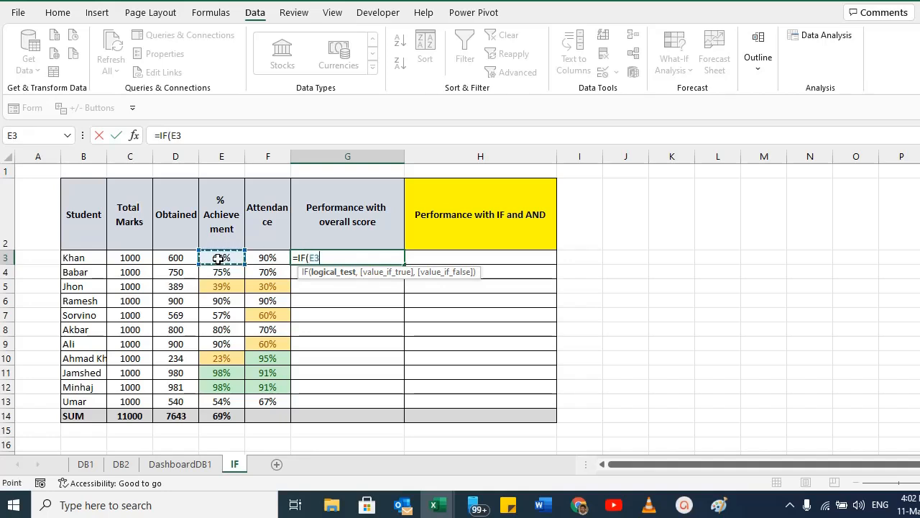
{"action": "type", "text": ">=80%,"}
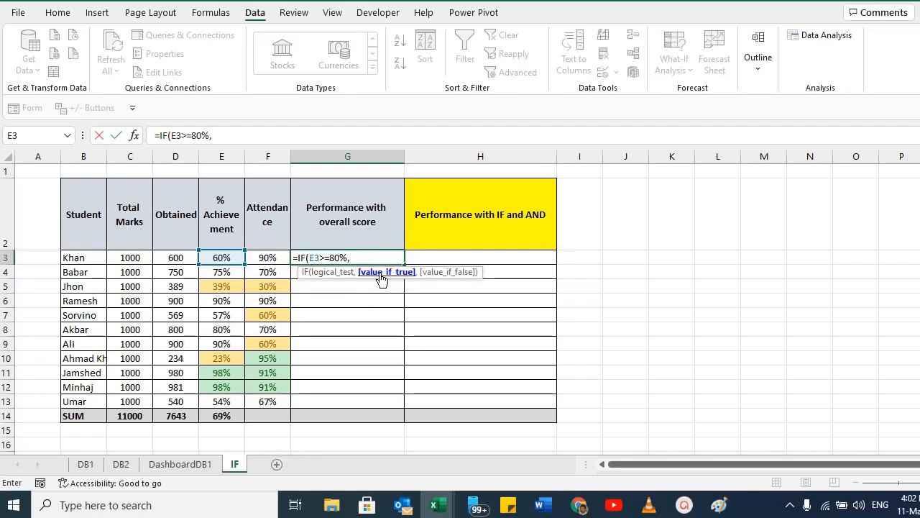
{"action": "type", "text": "\"Brilliant\""}
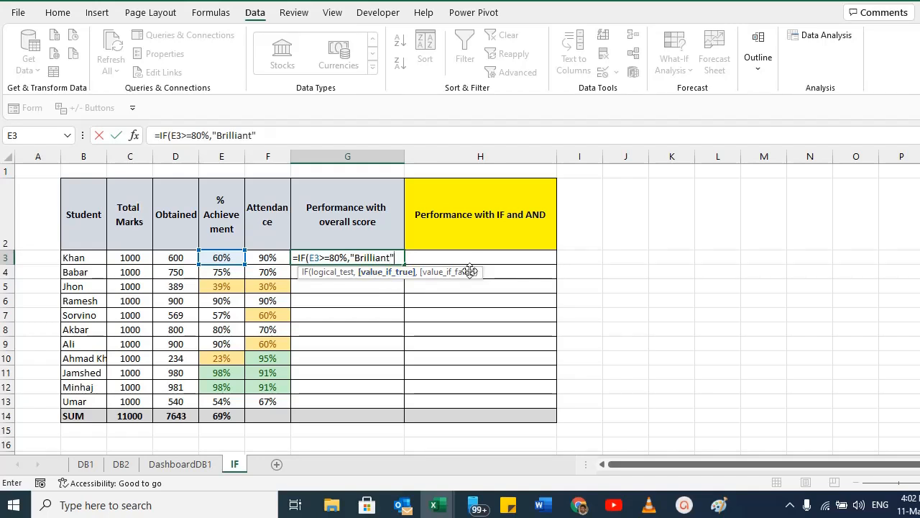
{"action": "type", "text": ","}
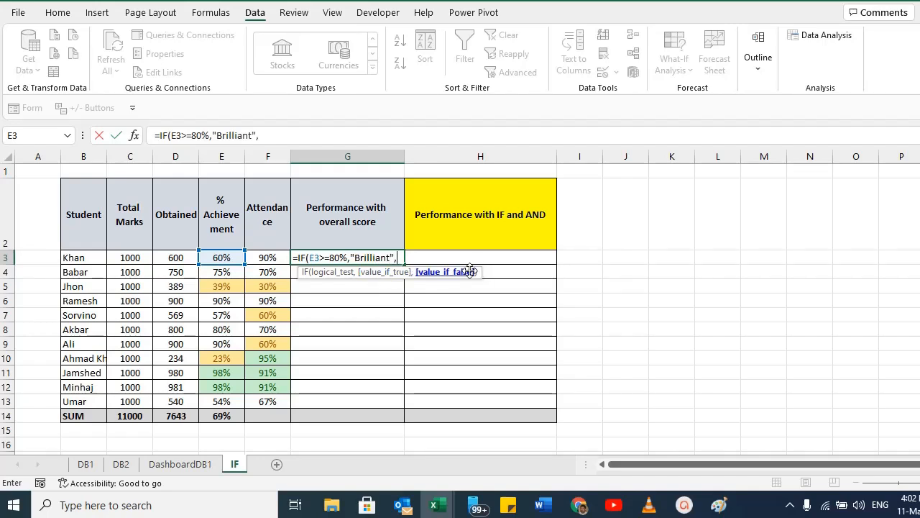
{"action": "type", "text": "\"NA\")"}
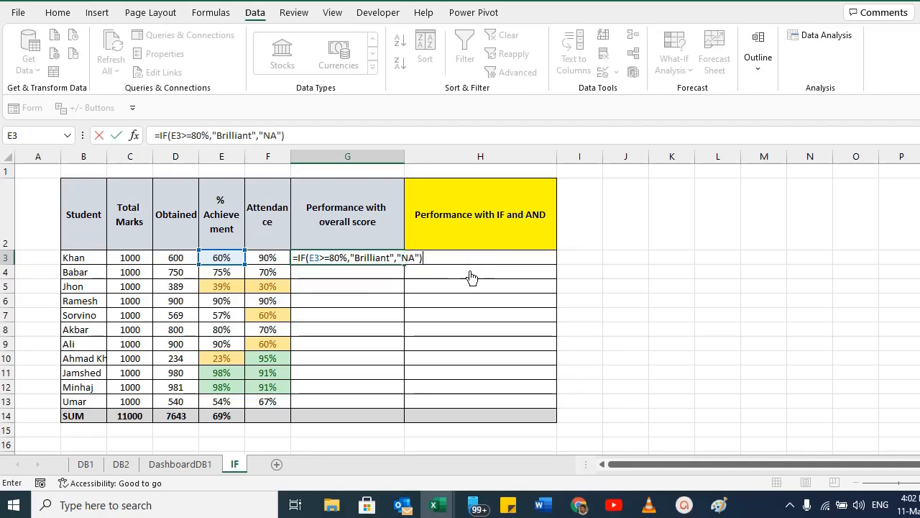
{"action": "key", "text": "Return"}
{"action": "key", "text": "Up"}
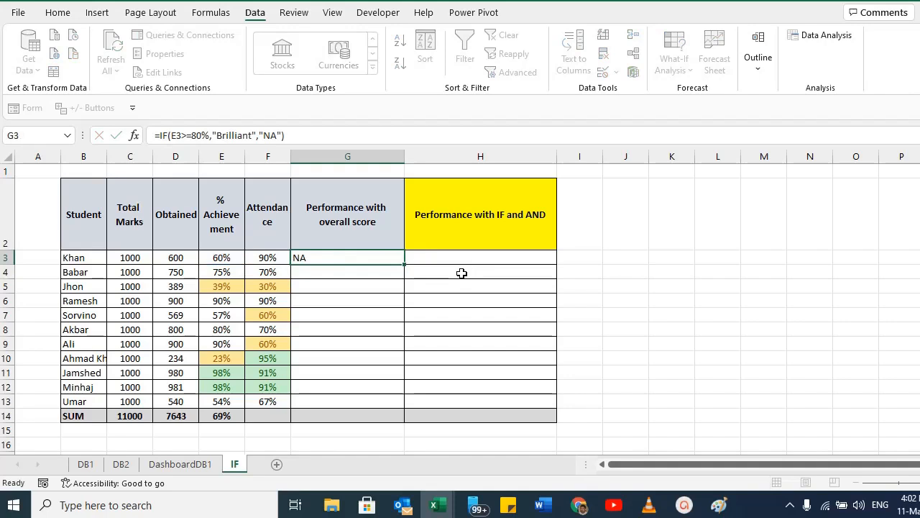
Copy the IF formula from G3 down through G13 for all students.
{"action": "left_click", "coordinate": [213, 255]}
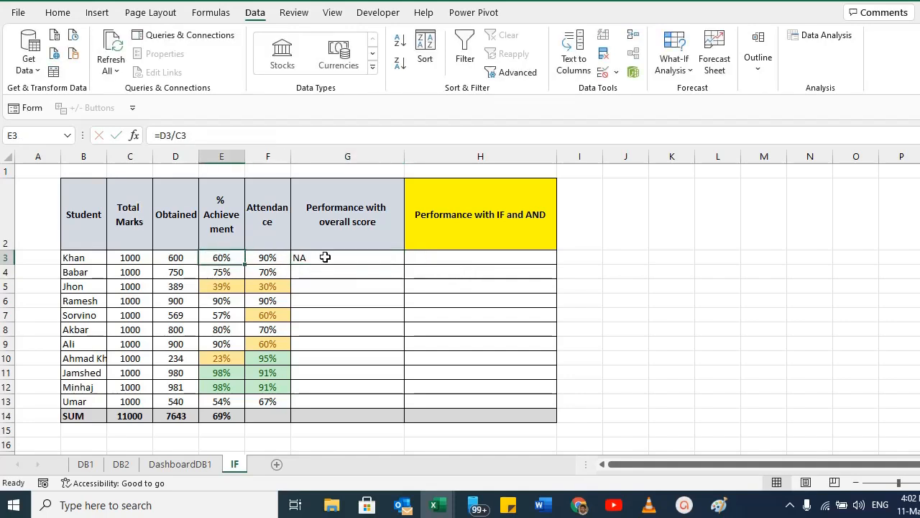
{"action": "double_click", "coordinate": [324, 256]}
{"action": "key", "text": "Escape"}
{"action": "key", "text": "ctrl+c"}
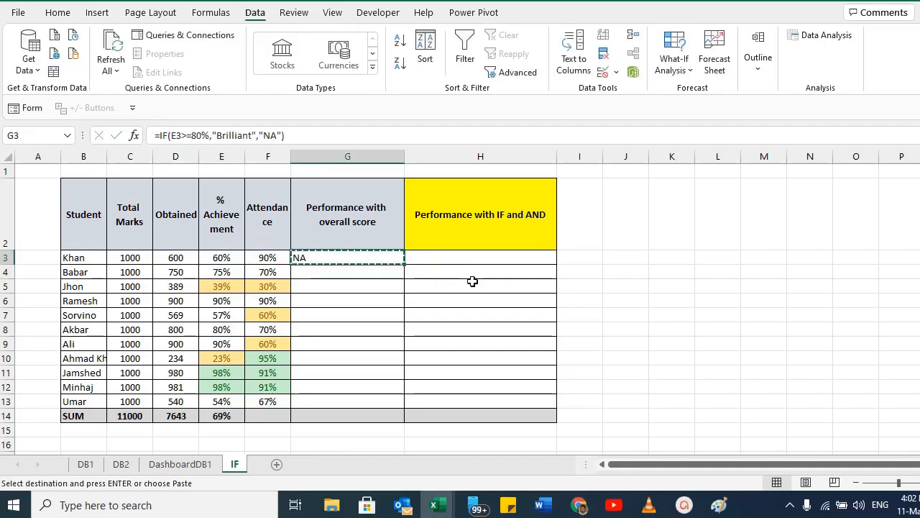
{"action": "left_click", "coordinate": [326, 400], "text": "shift"}
{"action": "key", "text": "ctrl+v"}
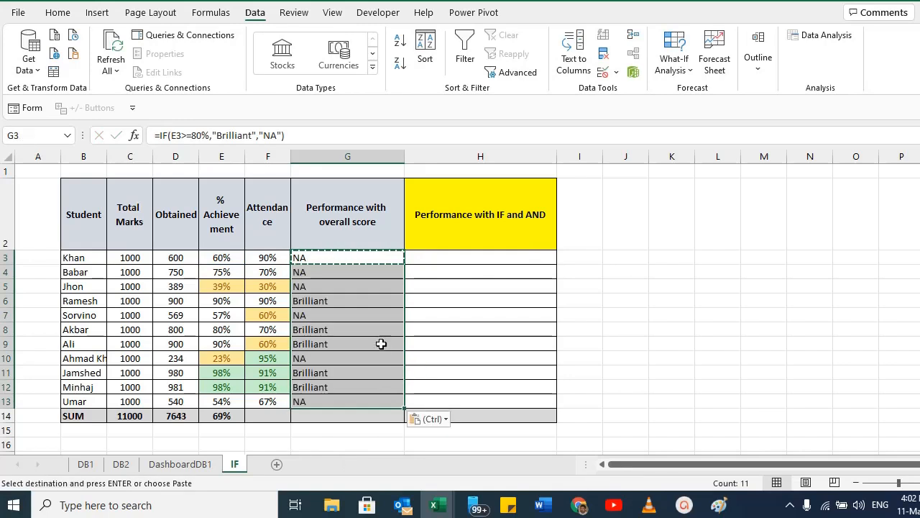
Change the false result of the IF formula in G3 to "good", giving =IF(E3>=80%,"Brilliant","good").
{"action": "left_click", "coordinate": [328, 301]}
{"action": "left_click", "coordinate": [339, 328], "text": "ctrl"}
{"action": "left_click", "coordinate": [327, 342], "text": "ctrl"}
{"action": "left_click", "coordinate": [333, 373], "text": "ctrl"}
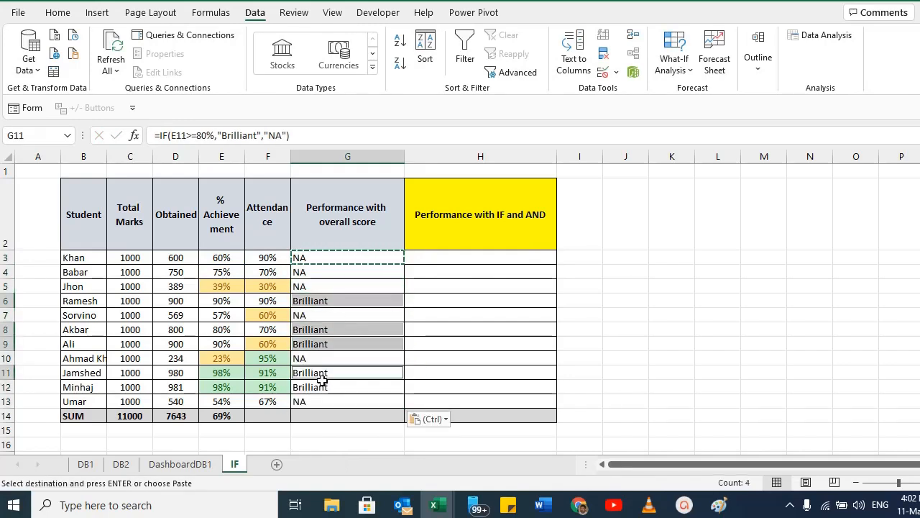
{"action": "left_click", "coordinate": [323, 386], "text": "ctrl"}
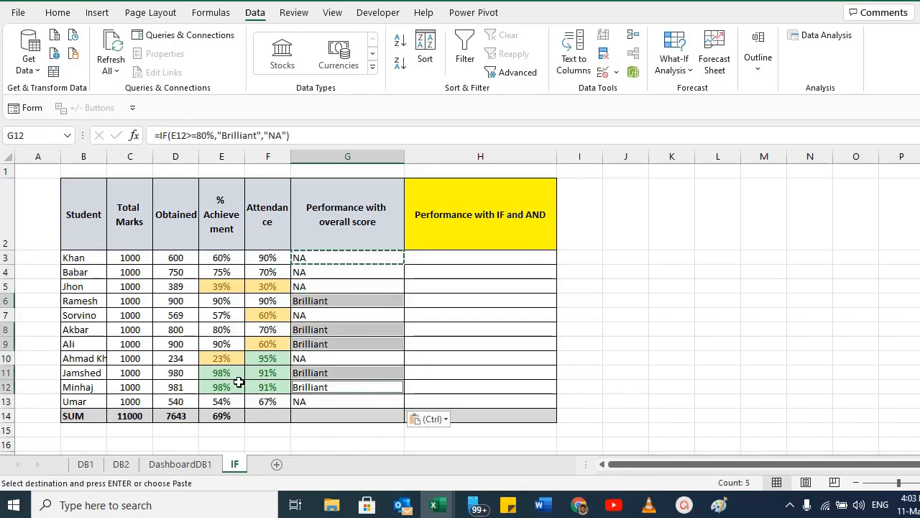
{"action": "left_click", "coordinate": [305, 258]}
{"action": "key", "text": "F2"}
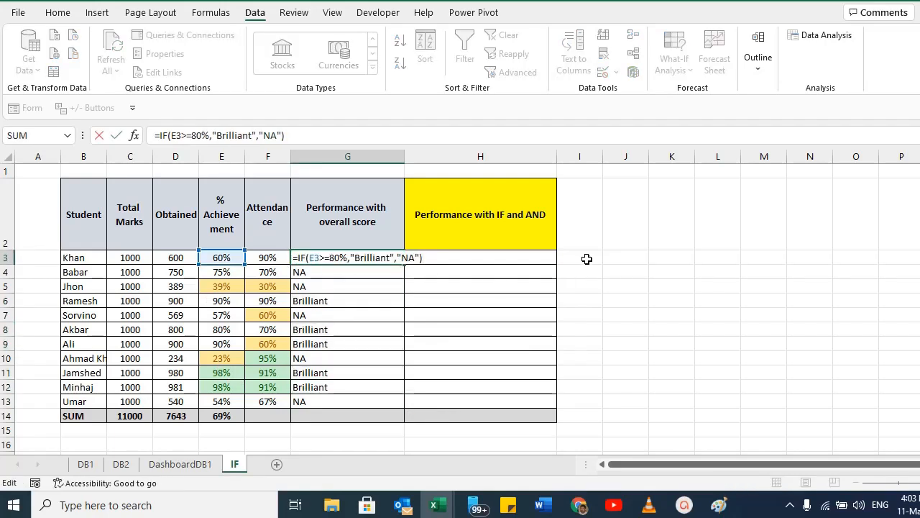
{"action": "key", "text": "BackSpace"}
{"action": "key", "text": "BackSpace"}
{"action": "key", "text": "BackSpace"}
{"action": "key", "text": "BackSpace"}
{"action": "key", "text": "BackSpace"}
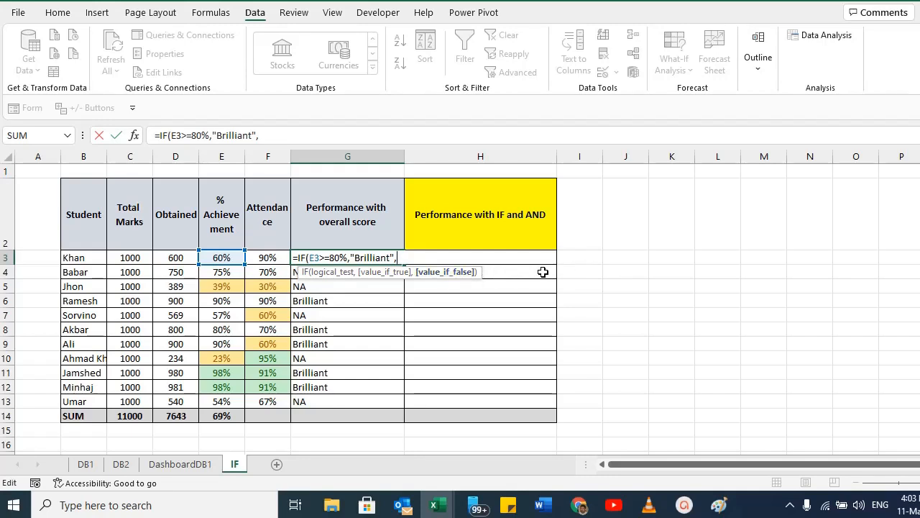
{"action": "type", "text": "\"good\")"}
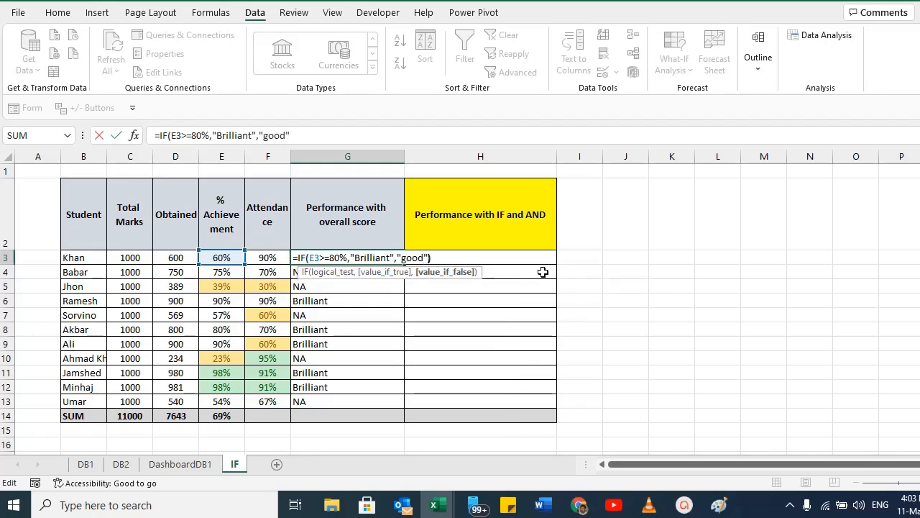
{"action": "key", "text": "Return"}
Copy the revised IF formula from G3 down through G13.
{"action": "key", "text": "Up"}
{"action": "key", "text": "ctrl+c"}
{"action": "key", "text": "ctrl+shift+Down"}
{"action": "key", "text": "ctrl+v"}
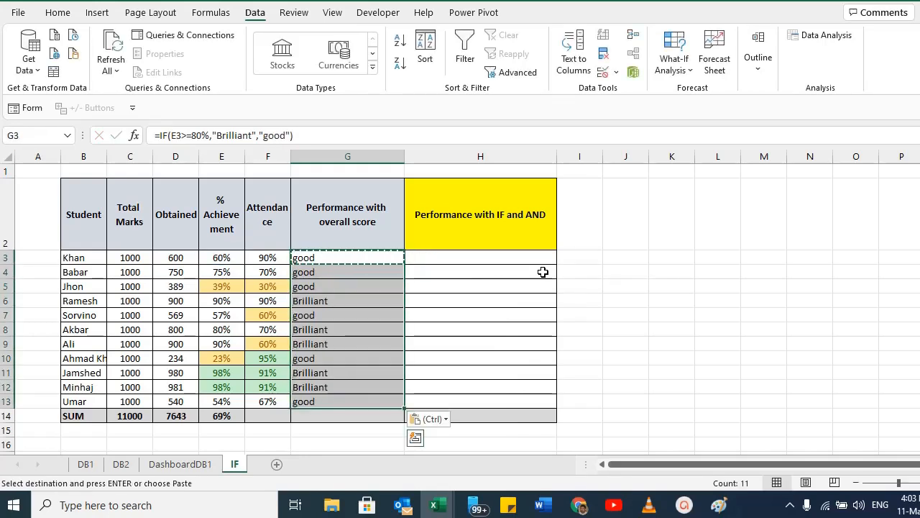
Step through the ratings in column G to review each student's result.
{"action": "key", "text": "Down"}
{"action": "key", "text": "Down"}
{"action": "key", "text": "Down"}
{"action": "key", "text": "Down"}
{"action": "key", "text": "Up"}
{"action": "key", "text": "Up"}
{"action": "key", "text": "Up"}
{"action": "key", "text": "Up"}
{"action": "key", "text": "Down"}
{"action": "key", "text": "Down"}
{"action": "key", "text": "Down"}
{"action": "key", "text": "Down"}
{"action": "key", "text": "Down"}
{"action": "key", "text": "Down"}
{"action": "key", "text": "Down"}
{"action": "key", "text": "Up"}
{"action": "key", "text": "Up"}
{"action": "key", "text": "Up"}
{"action": "key", "text": "Up"}
{"action": "key", "text": "Up"}
{"action": "key", "text": "Up"}
{"action": "key", "text": "Up"}
Replace G3's false result with a nested IF(E3>=60%,"Good", condition.
{"action": "key", "text": "F2"}
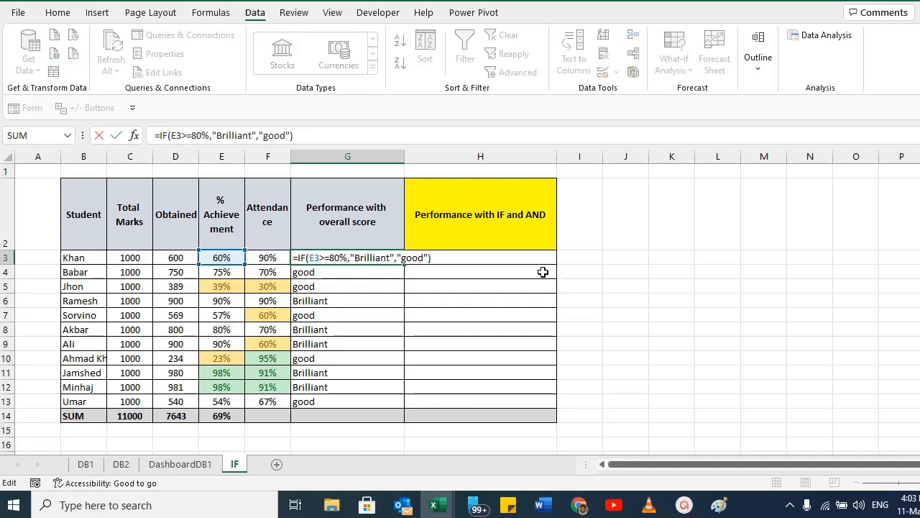
{"action": "key", "text": "BackSpace"}
{"action": "key", "text": "BackSpace"}
{"action": "key", "text": "BackSpace"}
{"action": "key", "text": "BackSpace"}
{"action": "key", "text": "BackSpace"}
{"action": "key", "text": "BackSpace"}
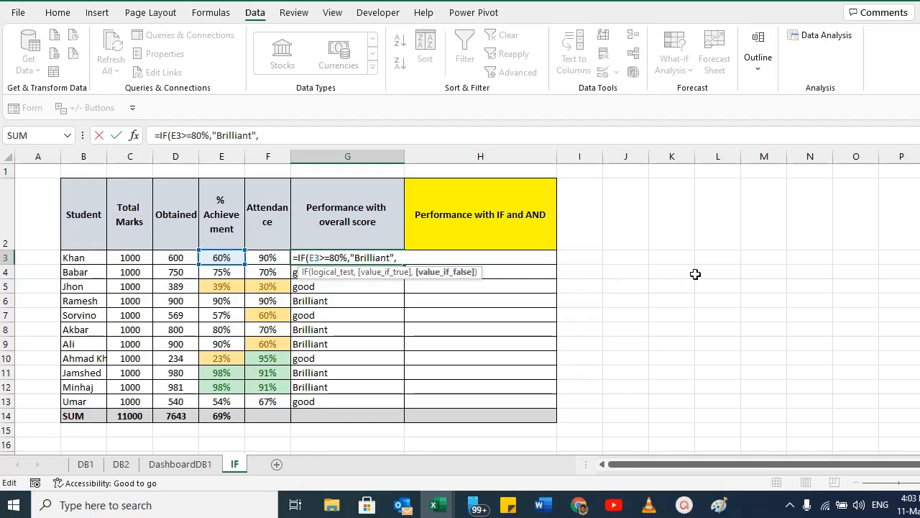
{"action": "type", "text": "IF("}
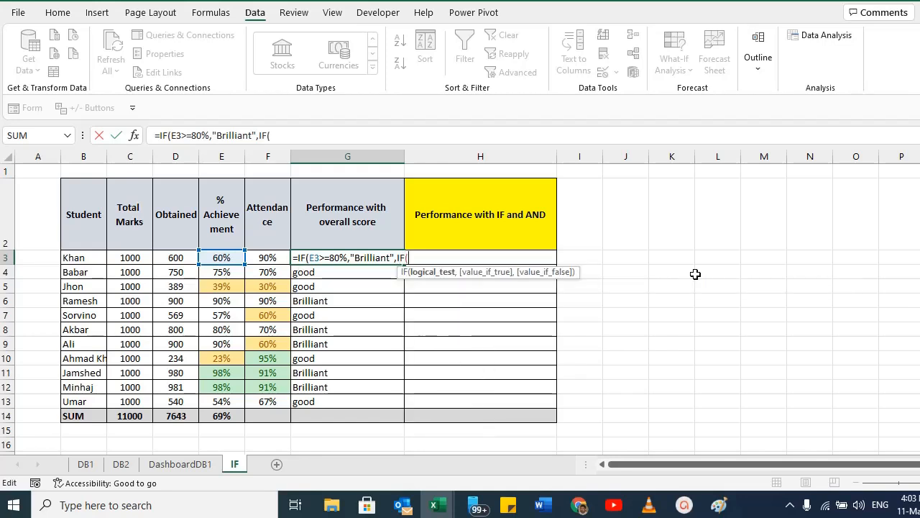
{"action": "left_click", "coordinate": [217, 259]}
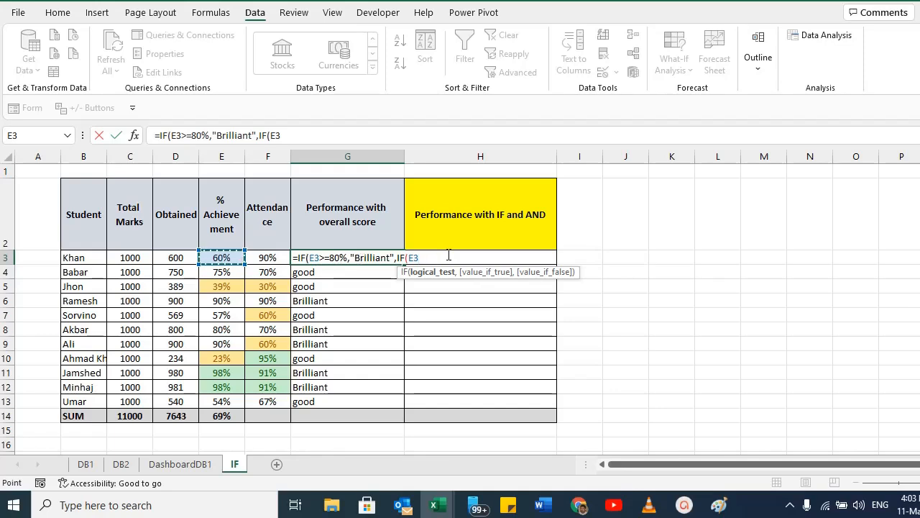
{"action": "type", "text": ">=60,\"Good"}
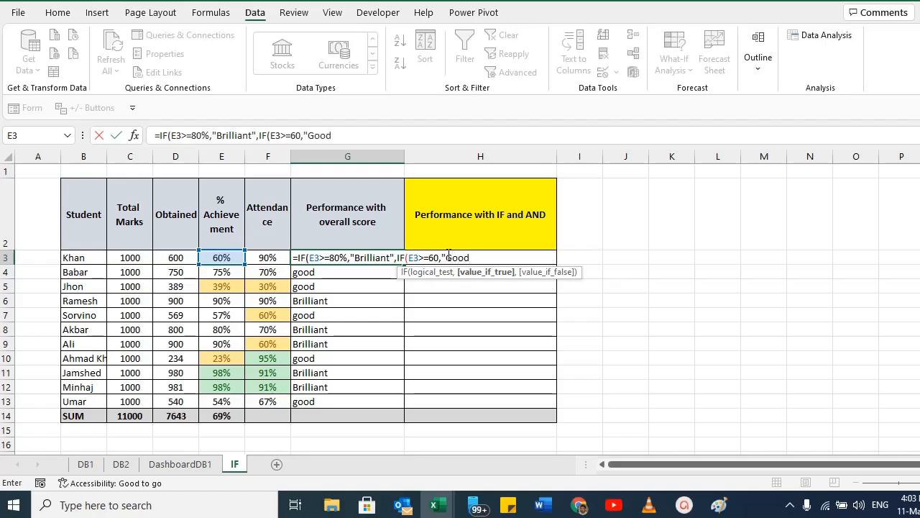
{"action": "type", "text": "\",IF("}
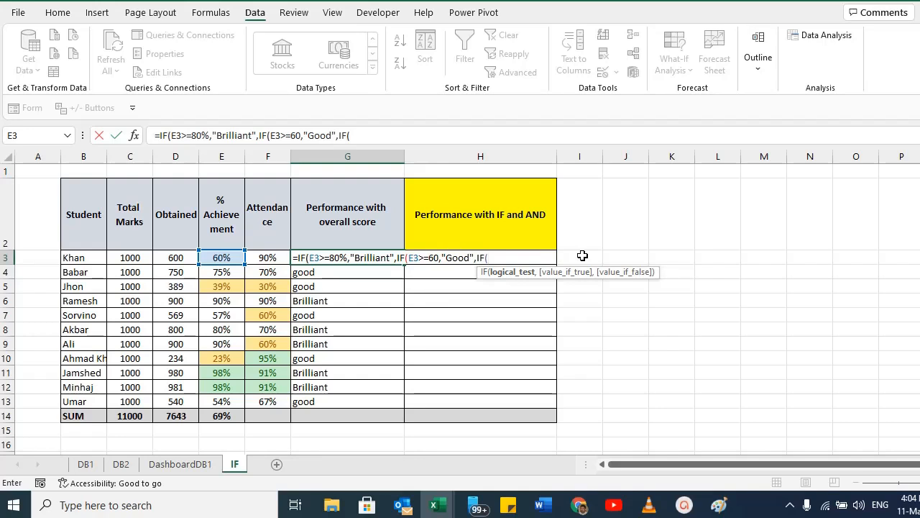
{"action": "left_click", "coordinate": [438, 259]}
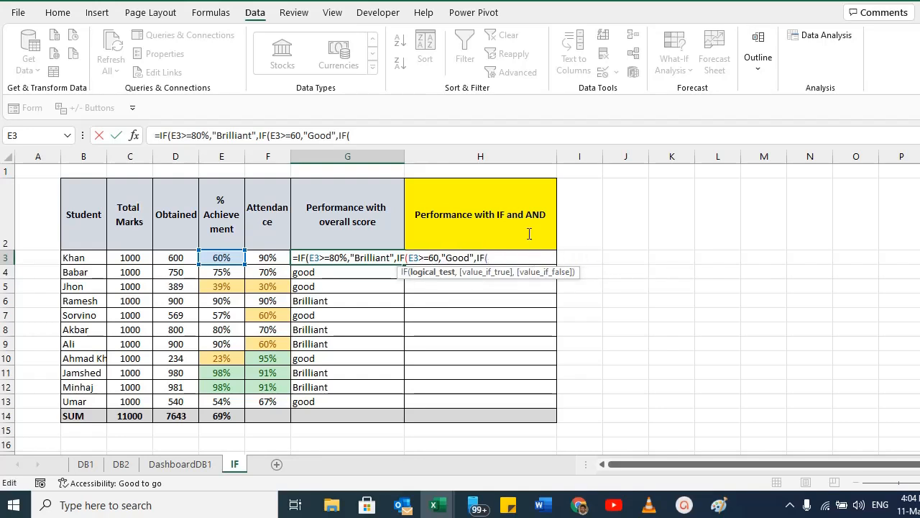
{"action": "type", "text": "%"}
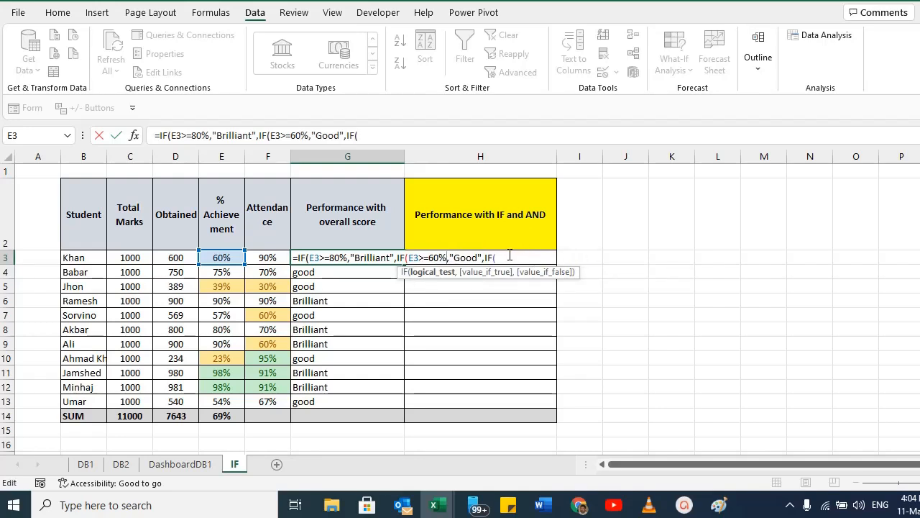
Add a third nested IF(E3<60%,"Fair") to G3 and close the formula with parentheses.
{"action": "left_click", "coordinate": [513, 257]}
{"action": "left_click", "coordinate": [216, 257]}
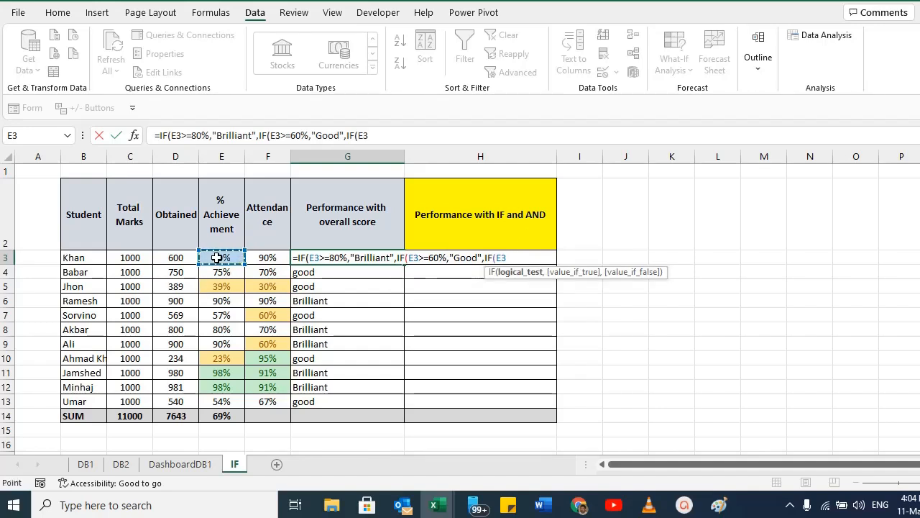
{"action": "type", "text": "<60%,"}
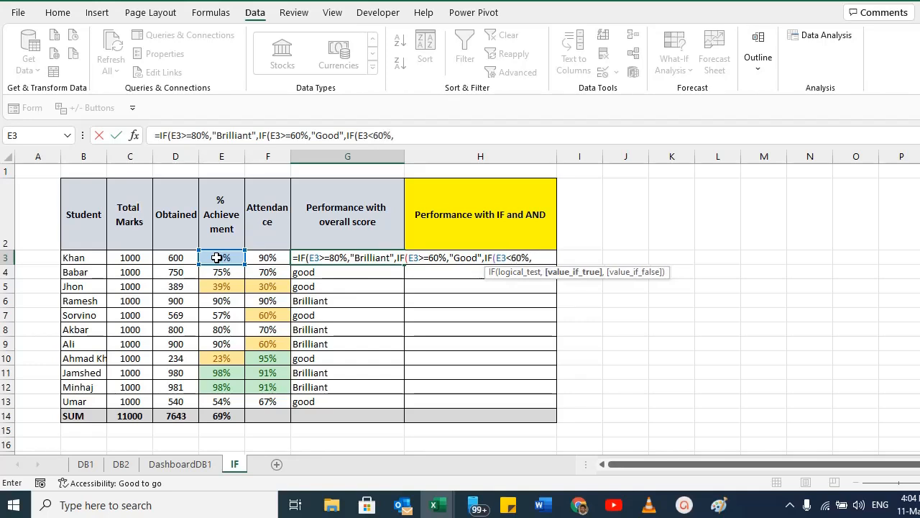
{"action": "type", "text": "\""}
{"action": "type", "text": "Poor"}
{"action": "key", "text": "BackSpace"}
{"action": "key", "text": "BackSpace"}
{"action": "key", "text": "BackSpace"}
{"action": "key", "text": "BackSpace"}
{"action": "type", "text": "Fair\"))))"}
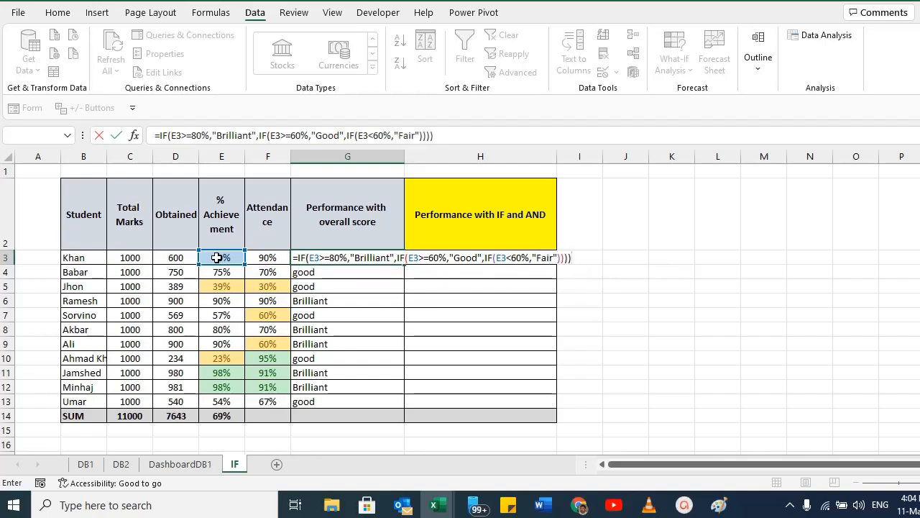
{"action": "key", "text": "Return"}
{"action": "key", "text": "Return"}
Copy the nested IF formula from G3 down through G13.
{"action": "key", "text": "Up"}
{"action": "key", "text": "ctrl+c"}
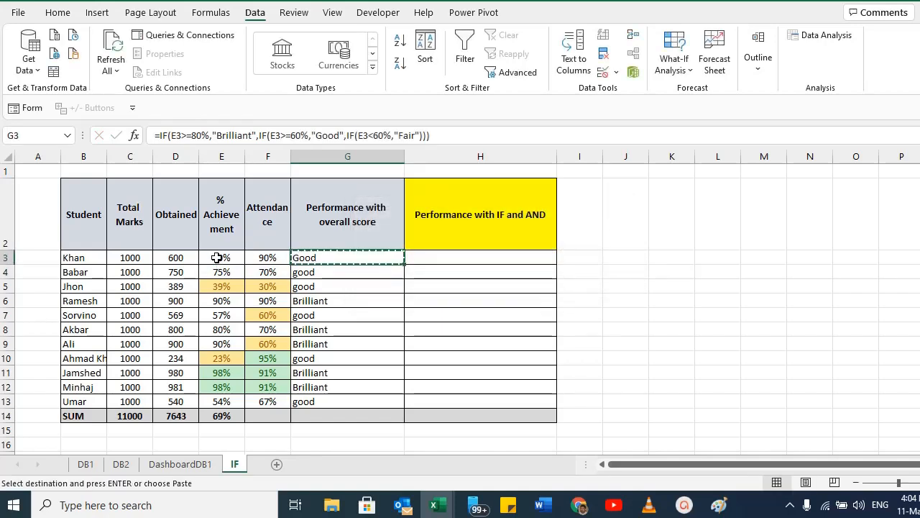
{"action": "key", "text": "ctrl+shift+Down"}
{"action": "key", "text": "ctrl+v"}
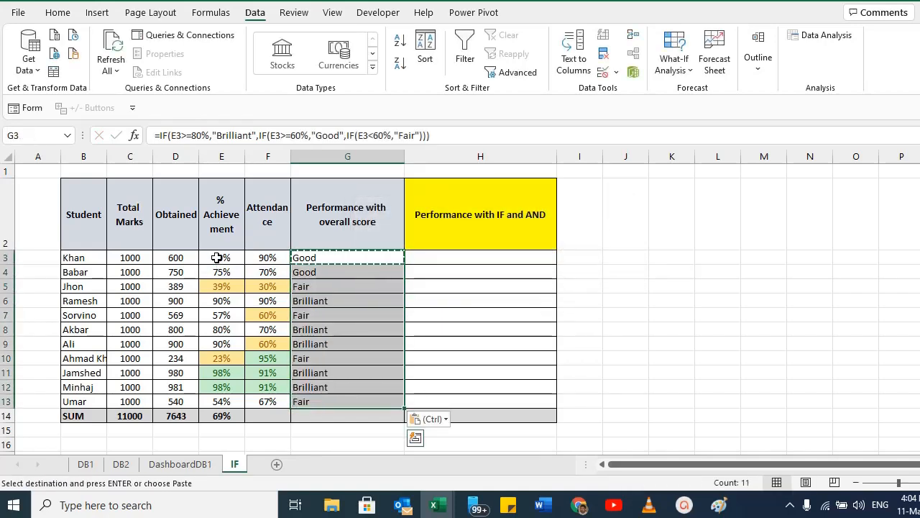
Review the nested IF ratings against the achievement and attendance columns.
{"action": "key", "text": "Down"}
{"action": "key", "text": "Down"}
{"action": "key", "text": "Down"}
{"action": "key", "text": "Down"}
{"action": "key", "text": "Down"}
{"action": "key", "text": "Down"}
{"action": "key", "text": "Down"}
{"action": "key", "text": "Down"}
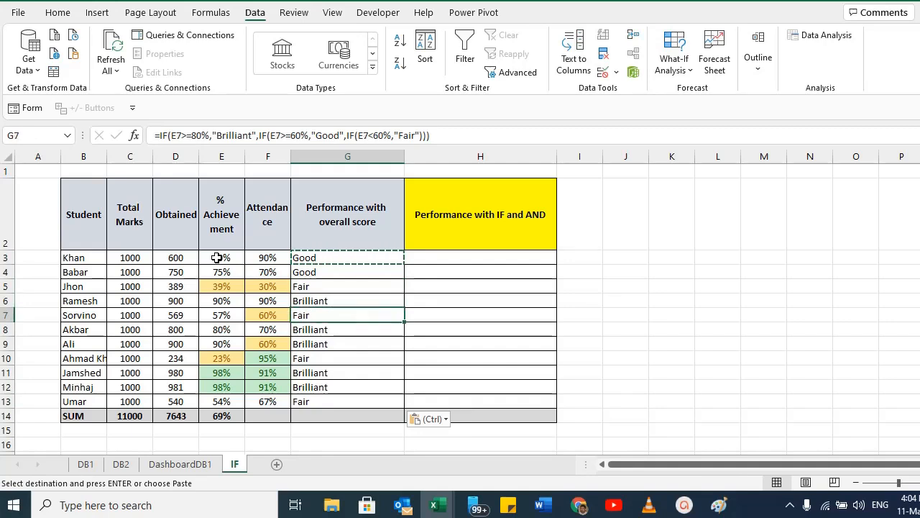
{"action": "key", "text": "Down"}
{"action": "key", "text": "Down"}
{"action": "key", "text": "Up"}
{"action": "key", "text": "Up"}
{"action": "key", "text": "Up"}
{"action": "key", "text": "Up"}
{"action": "key", "text": "Up"}
{"action": "key", "text": "Up"}
{"action": "key", "text": "Up"}
{"action": "key", "text": "Up"}
{"action": "key", "text": "Up"}
{"action": "key", "text": "Up"}
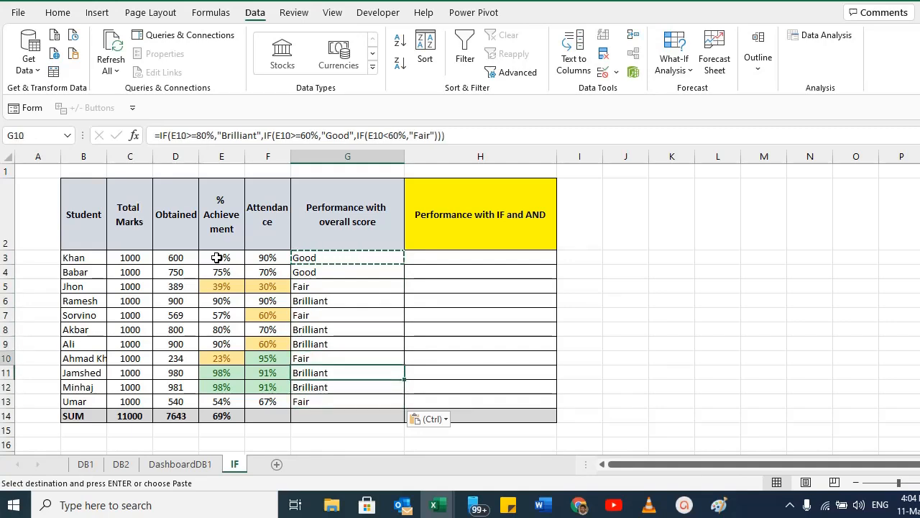
{"action": "key", "text": "Down"}
{"action": "key", "text": "Down"}
{"action": "key", "text": "Down"}
{"action": "key", "text": "Down"}
{"action": "key", "text": "Down"}
{"action": "key", "text": "Down"}
{"action": "key", "text": "Down"}
{"action": "key", "text": "Down"}
{"action": "key", "text": "Down"}
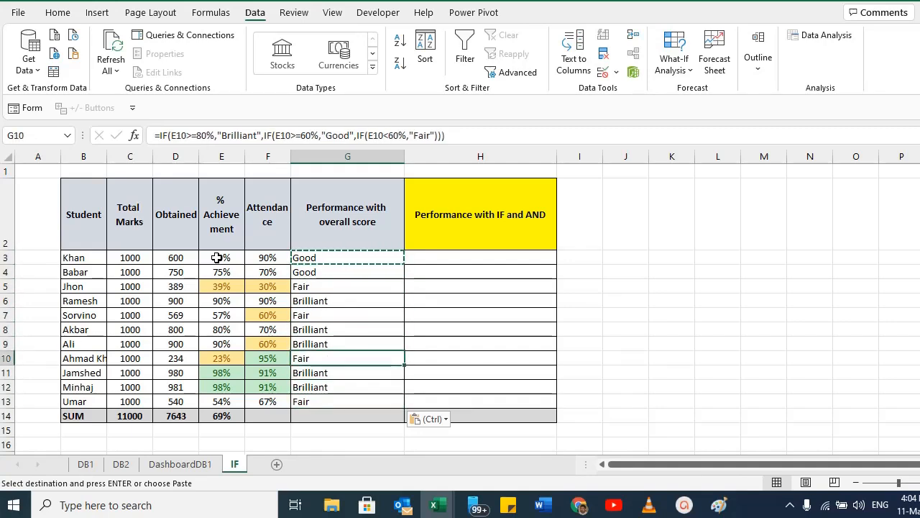
{"action": "mouse_move", "coordinate": [306, 258]}
{"action": "left_mouse_down"}
{"action": "mouse_move", "coordinate": [309, 401]}
{"action": "mouse_move", "coordinate": [309, 260]}
{"action": "left_mouse_up"}
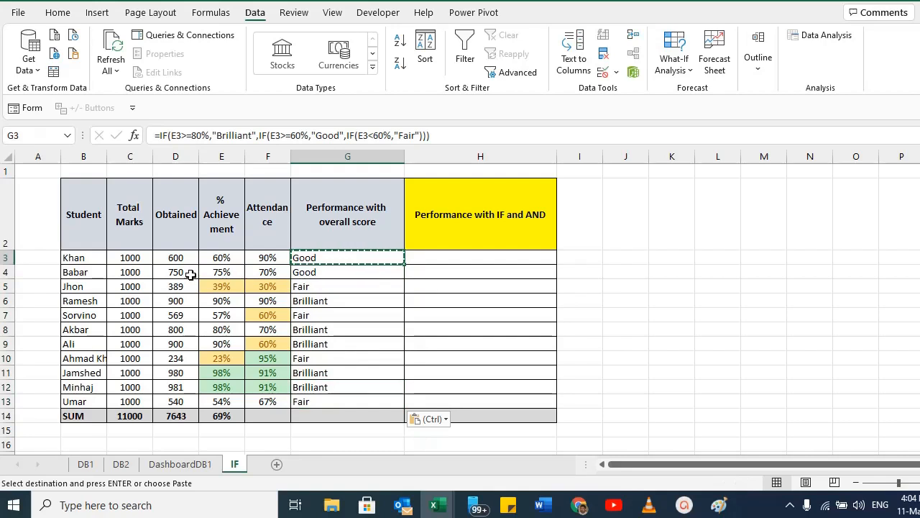
{"action": "left_click", "coordinate": [219, 221]}
{"action": "left_click", "coordinate": [219, 258]}
{"action": "left_click", "coordinate": [215, 219]}
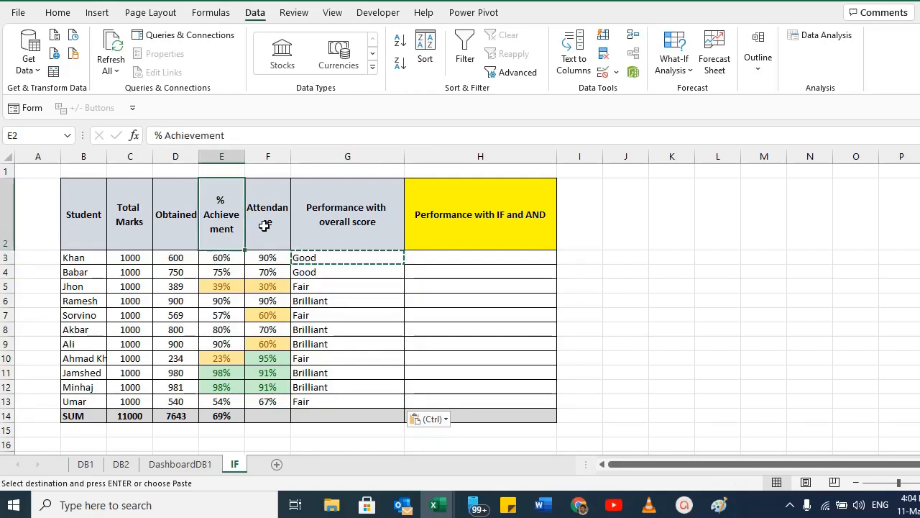
{"action": "left_click", "coordinate": [267, 230]}
{"action": "left_click", "coordinate": [267, 259]}
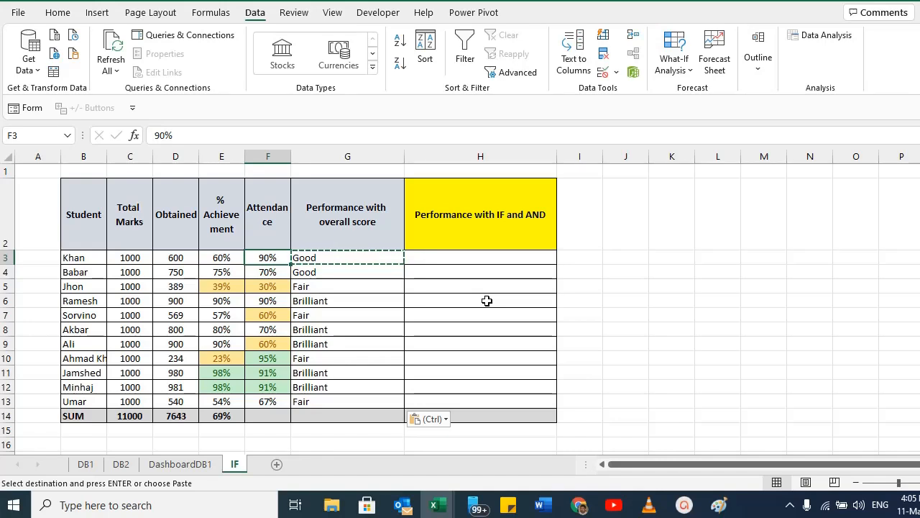
{"action": "left_click", "coordinate": [333, 257]}
In H3, start an IF formula whose test is AND(E3>=80%,F3>=80%).
{"action": "left_click", "coordinate": [443, 256]}
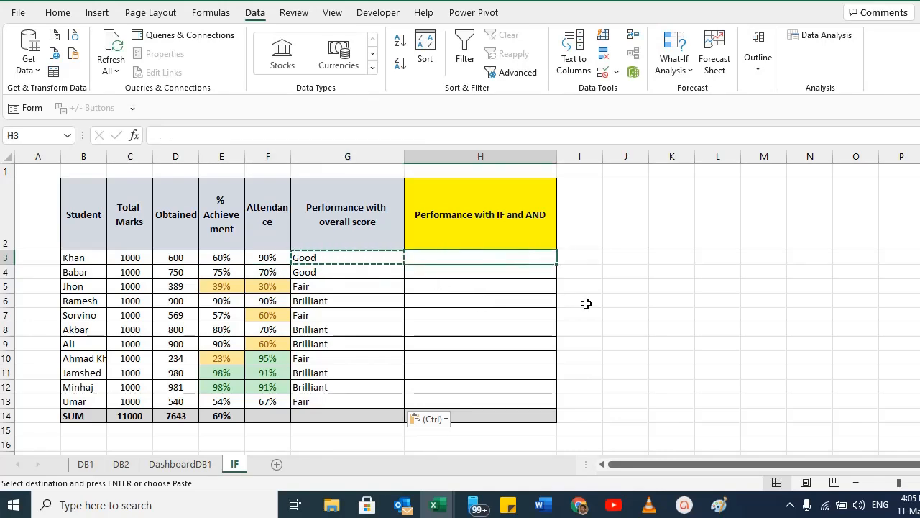
{"action": "type", "text": "=IF"}
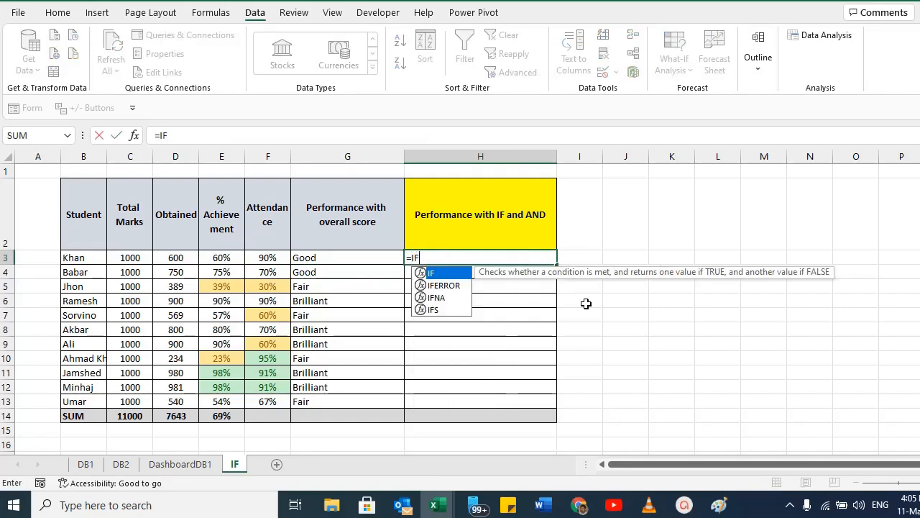
{"action": "type", "text": "(AND"}
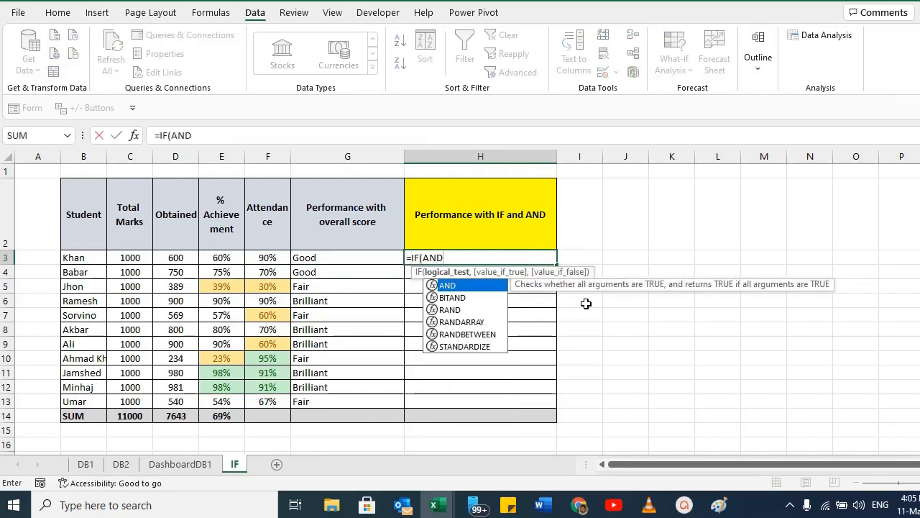
{"action": "type", "text": "("}
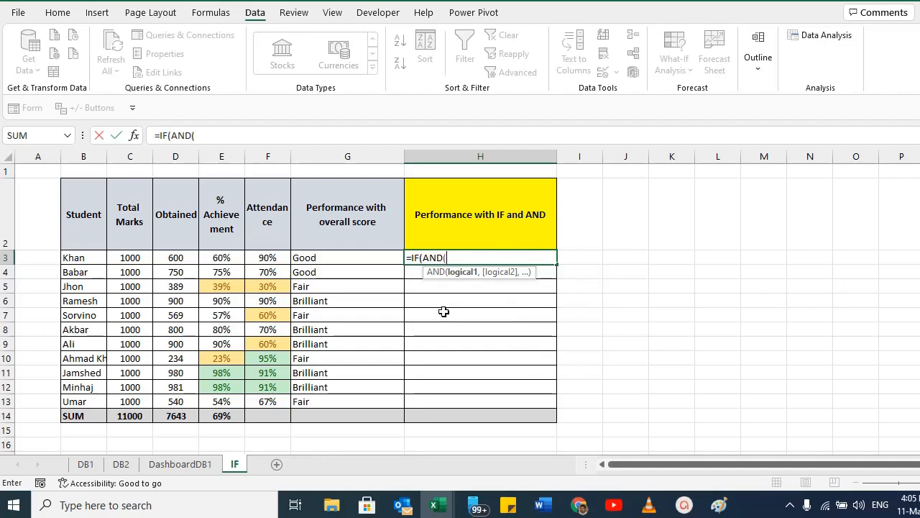
{"action": "left_click", "coordinate": [221, 258]}
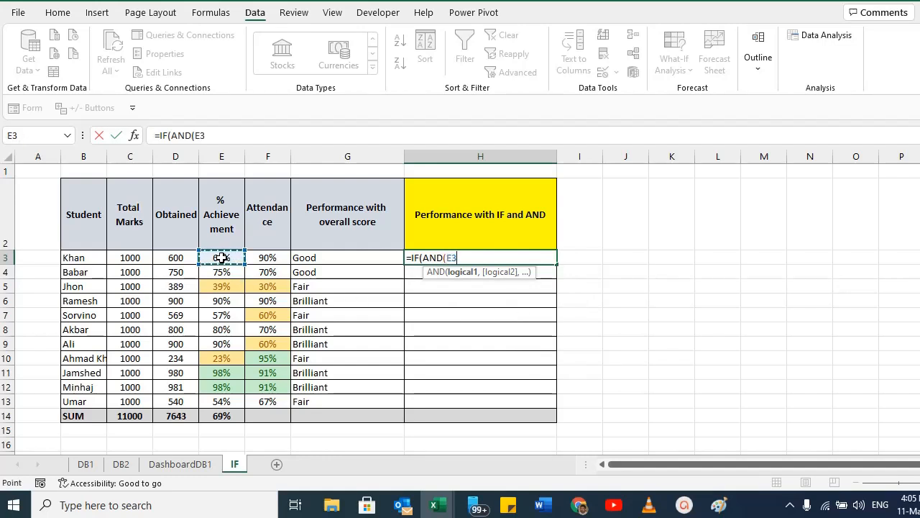
{"action": "type", "text": ">=80%"}
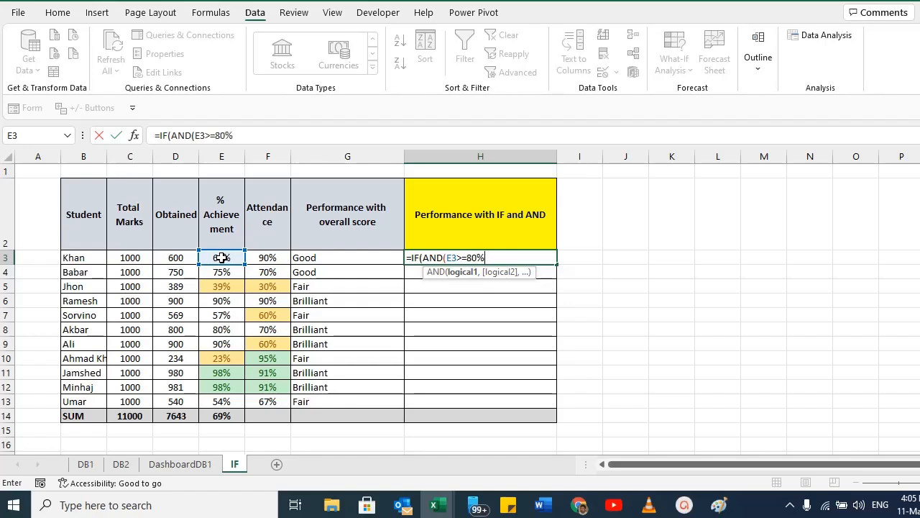
{"action": "type", "text": ","}
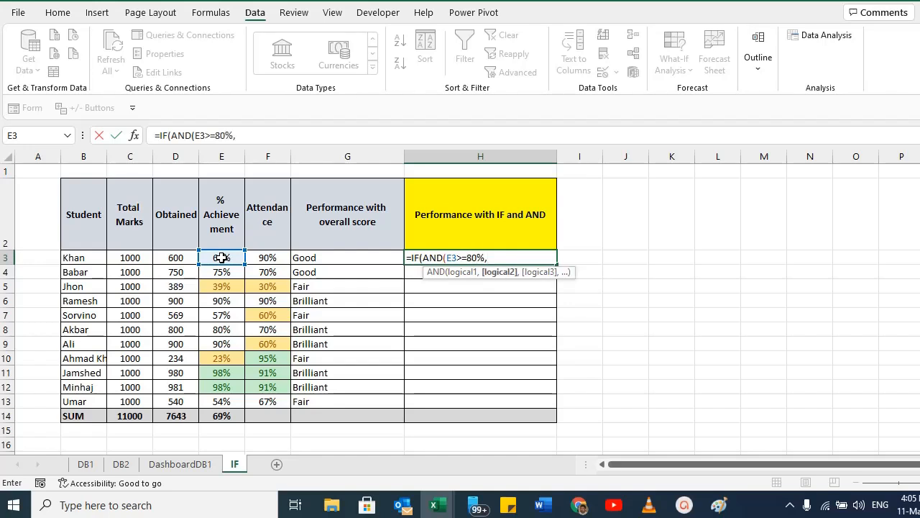
{"action": "left_click", "coordinate": [277, 260]}
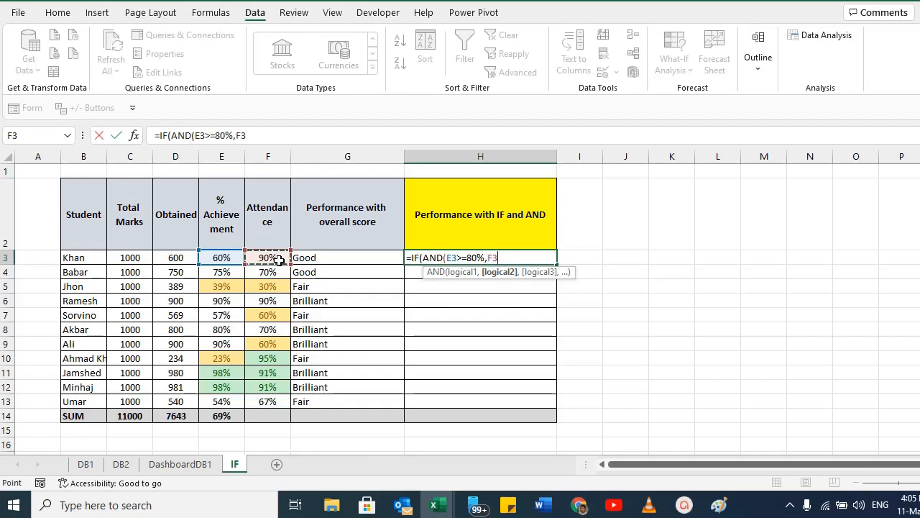
{"action": "type", "text": ">=80%)"}
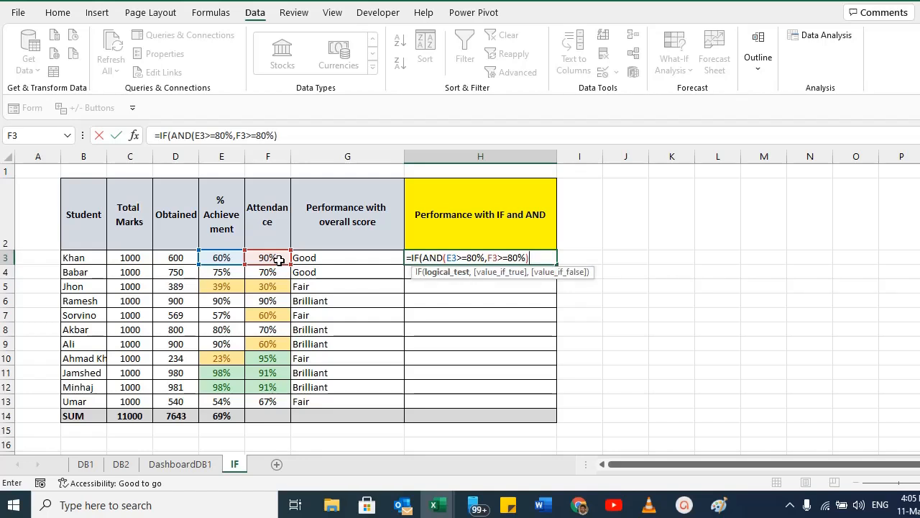
{"action": "type", "text": ","}
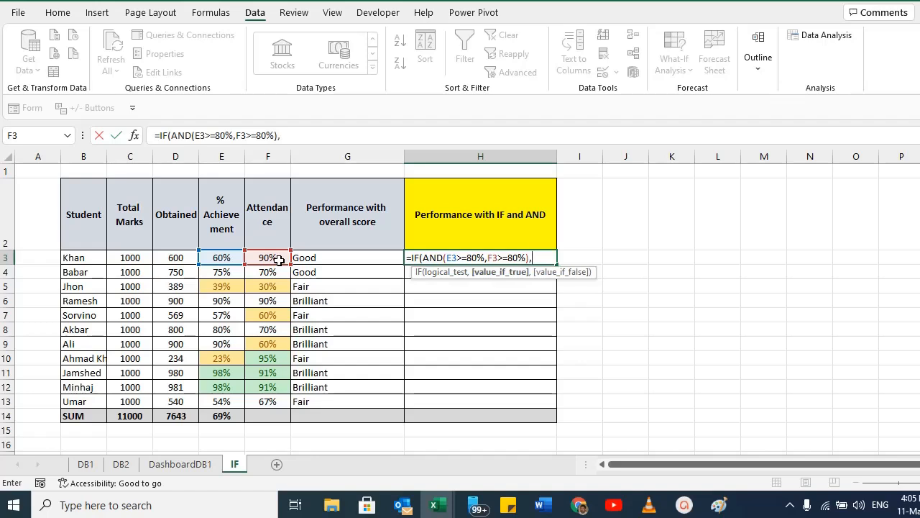
{"action": "type", "text": "\"Brilliant"}
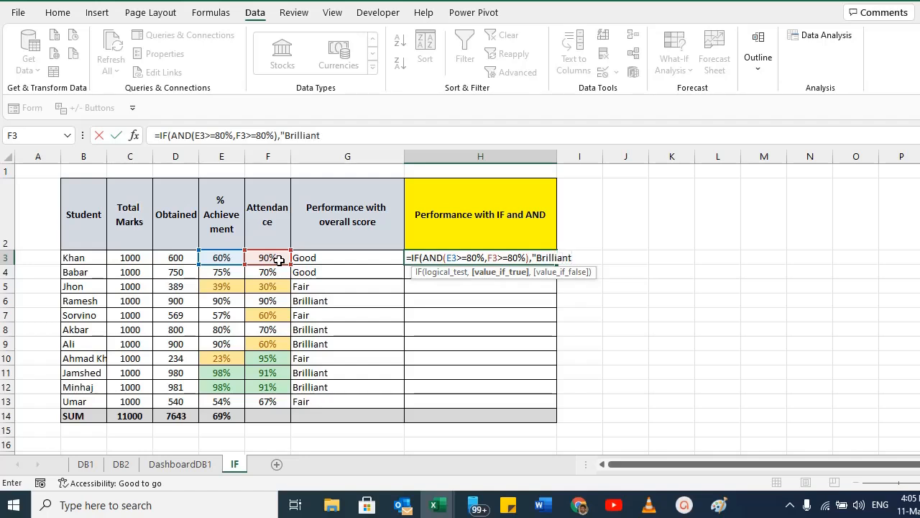
{"action": "type", "text": "\""}
Add "Brilliant" as the true result and begin a nested IF(AND( as the false result.
{"action": "type", "text": ","}
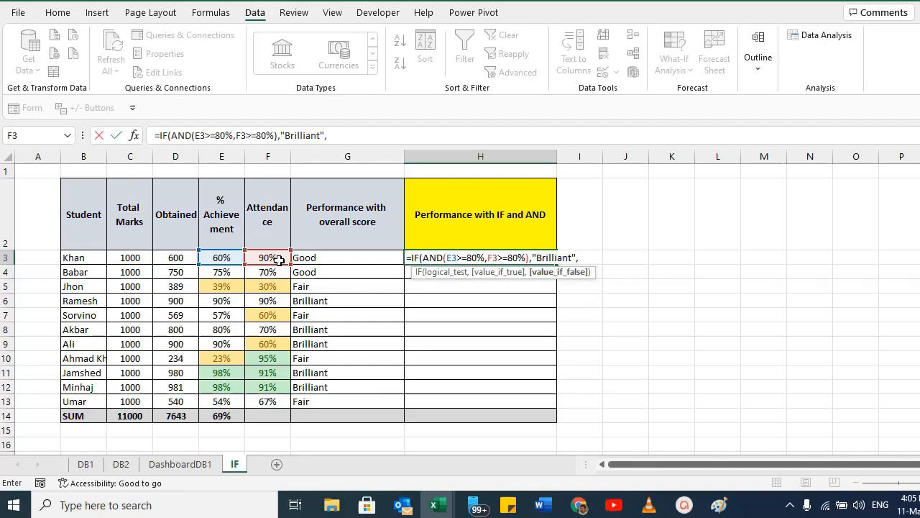
{"action": "type", "text": "IF(AN"}
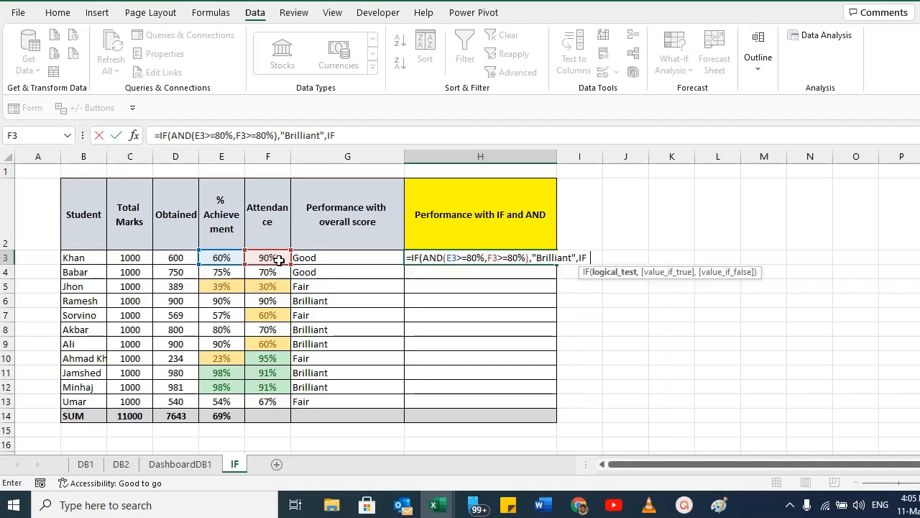
{"action": "type", "text": "D("}
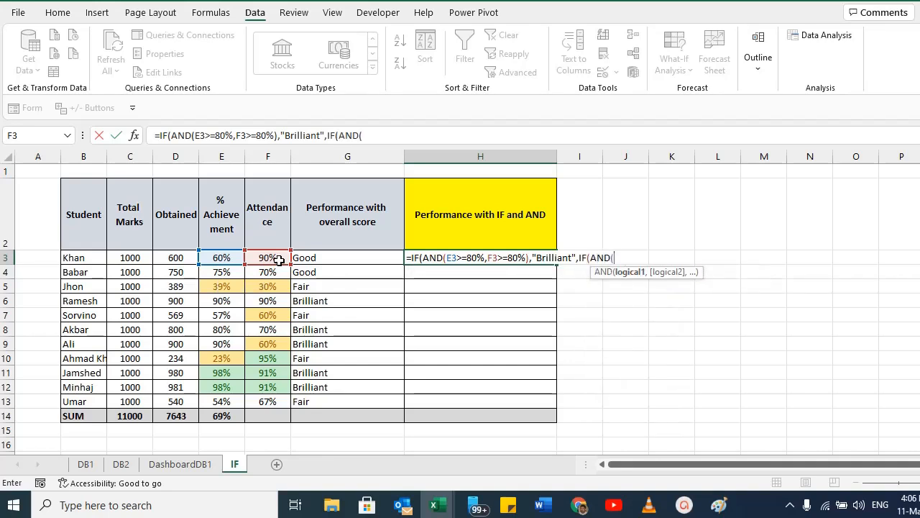
Enter the nested AND condition E3>=60%,F3>=60% in H3's formula.
{"action": "left_click", "coordinate": [217, 257]}
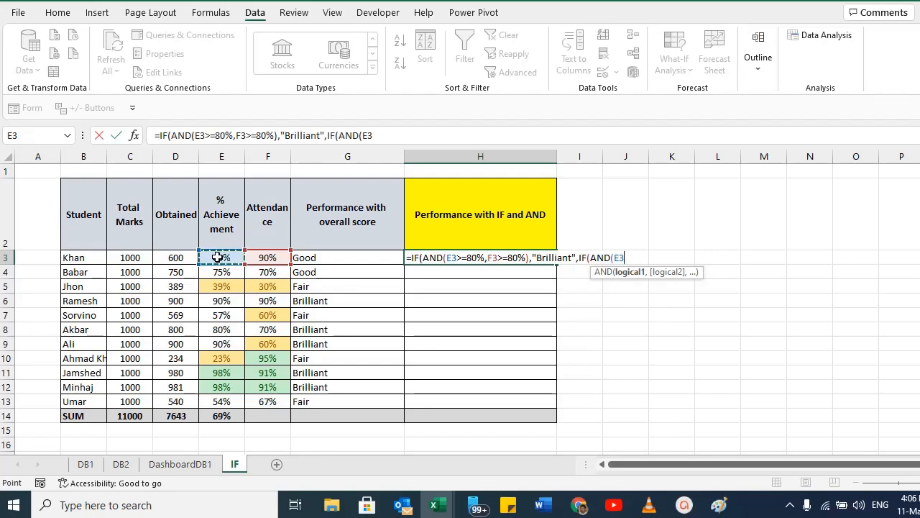
{"action": "type", "text": ">=60%,"}
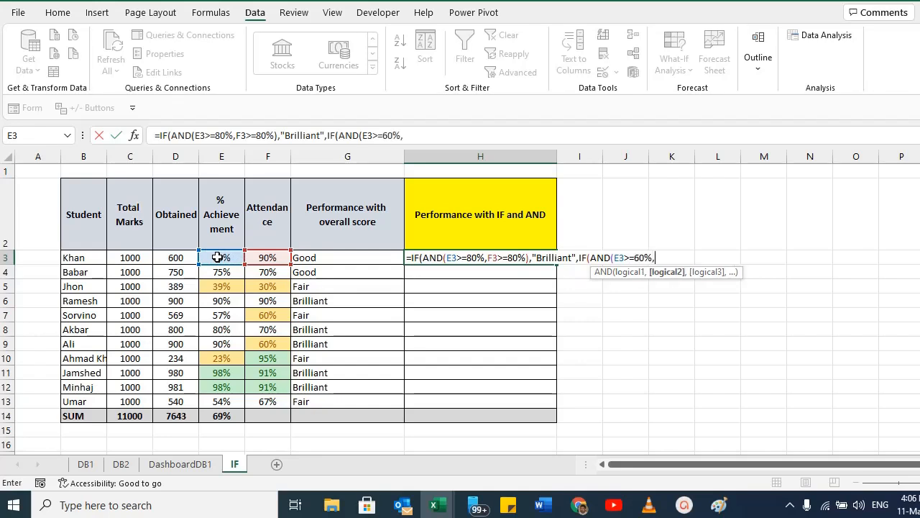
{"action": "left_click", "coordinate": [264, 256]}
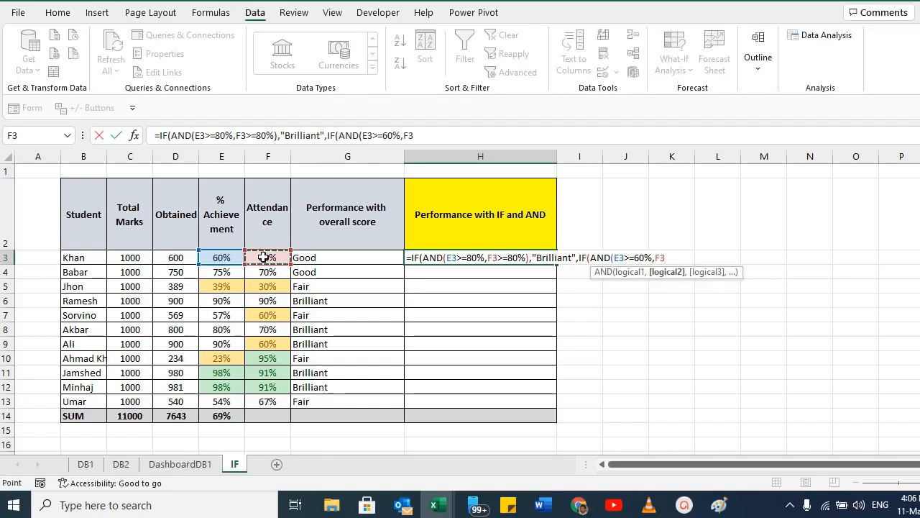
{"action": "type", "text": ">="}
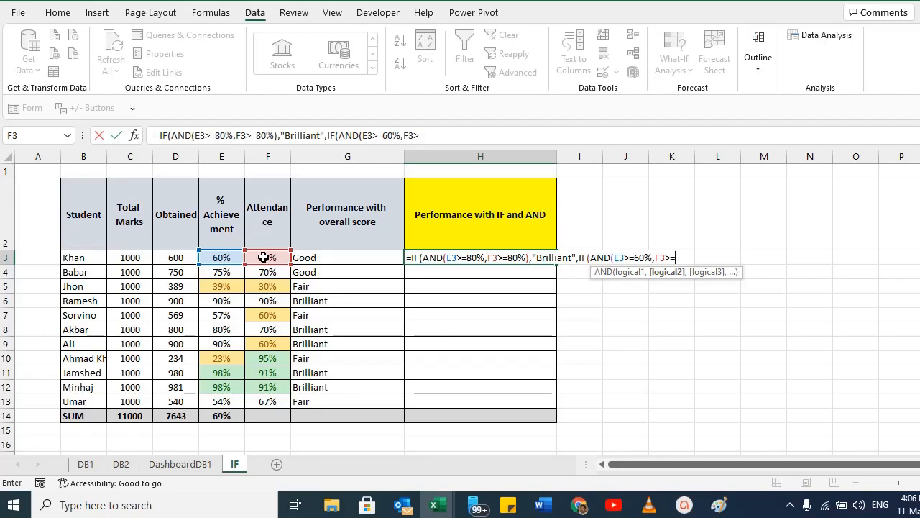
{"action": "type", "text": "60%),"}
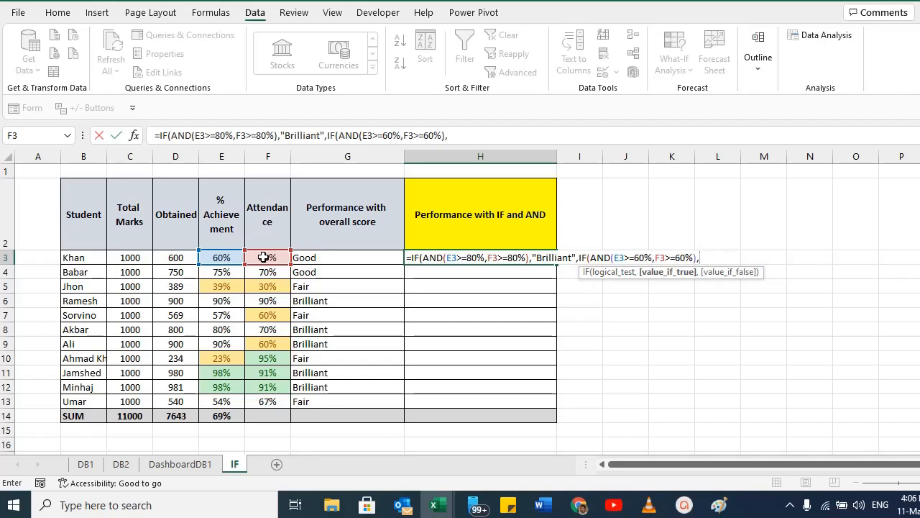
{"action": "type", "text": "\"Good\")))"}
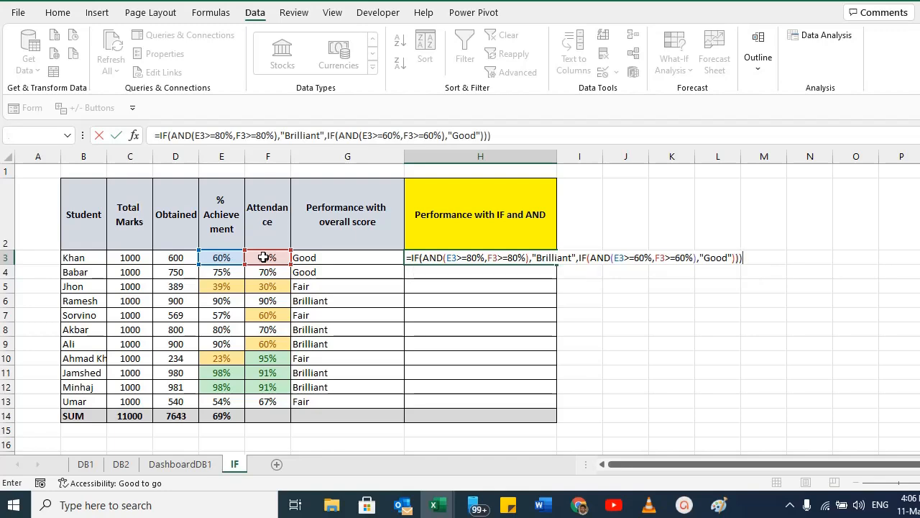
Add "Good" as the nested IF's true result, close the parentheses and enter the formula.
{"action": "key", "text": "Return"}
{"action": "key", "text": "Return"}
Copy the IF and AND formula from H3 down through H13.
{"action": "key", "text": "Up"}
{"action": "key", "text": "F2"}
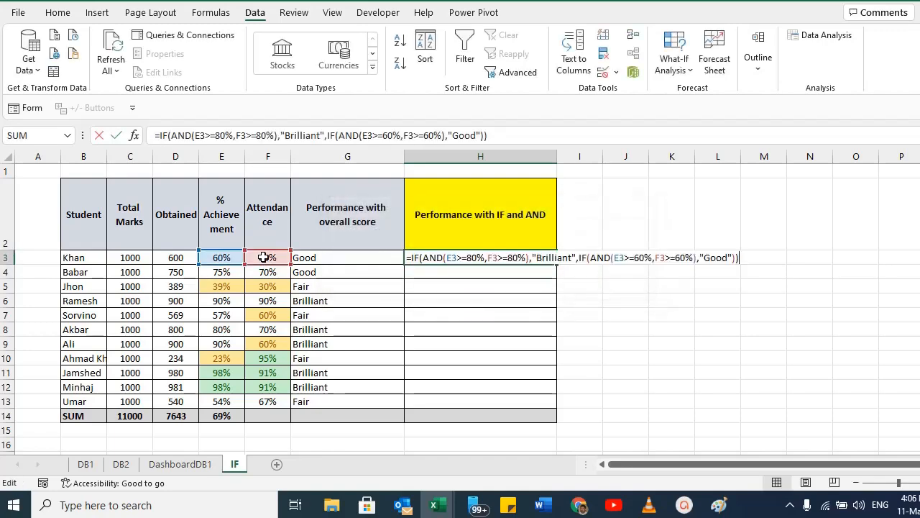
{"action": "key", "text": "Escape"}
{"action": "key", "text": "ctrl+c"}
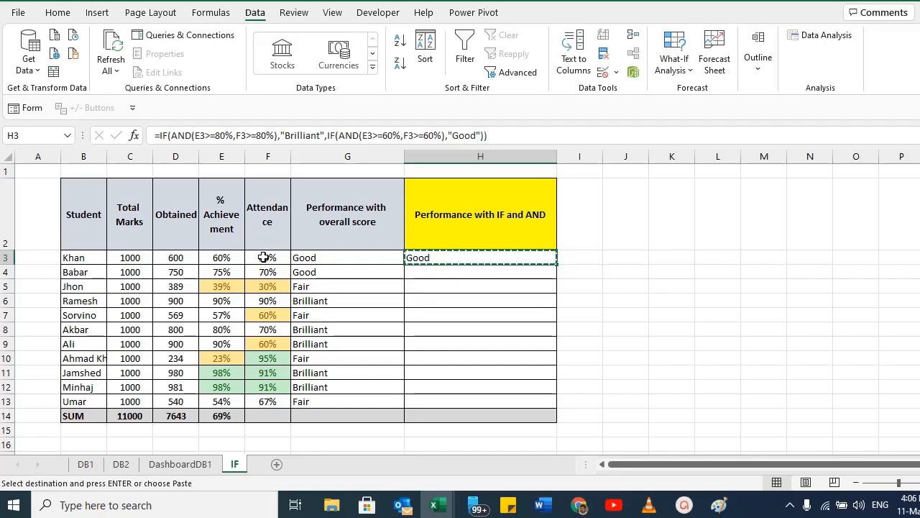
{"action": "left_click_drag", "start_coordinate": [427, 402], "coordinate": [427, 272]}
{"action": "key", "text": "ctrl+v"}
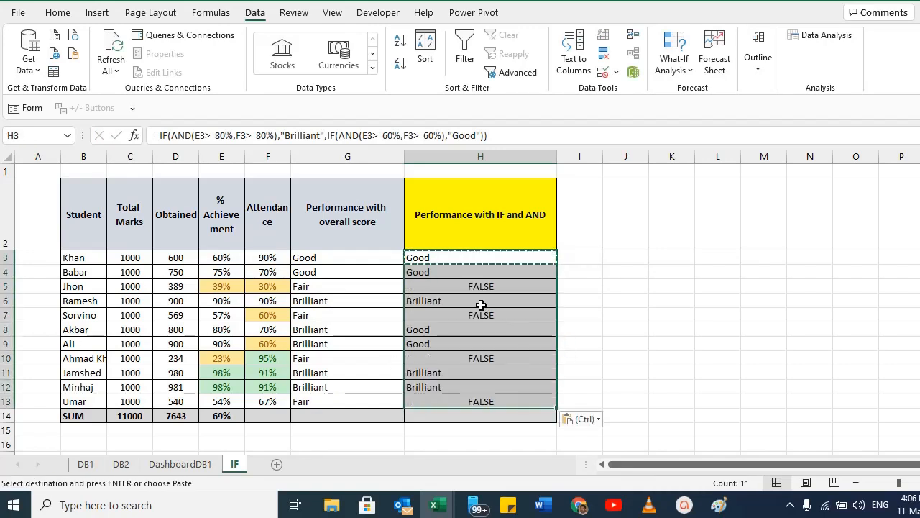
Compare the nested IF formula in G8 with the IF and AND formula in H8.
{"action": "left_click", "coordinate": [440, 303]}
{"action": "left_click", "coordinate": [429, 326]}
{"action": "left_click", "coordinate": [320, 329]}
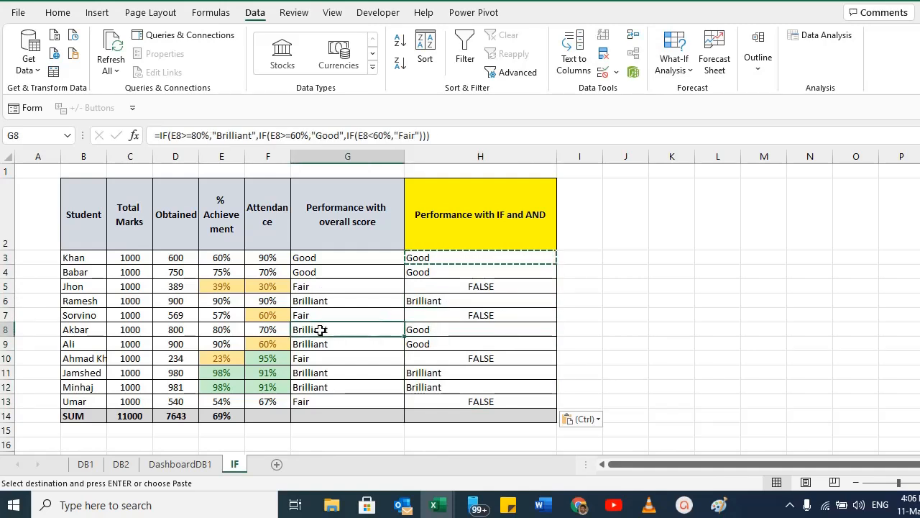
{"action": "left_click_drag", "start_coordinate": [320, 329], "coordinate": [323, 344]}
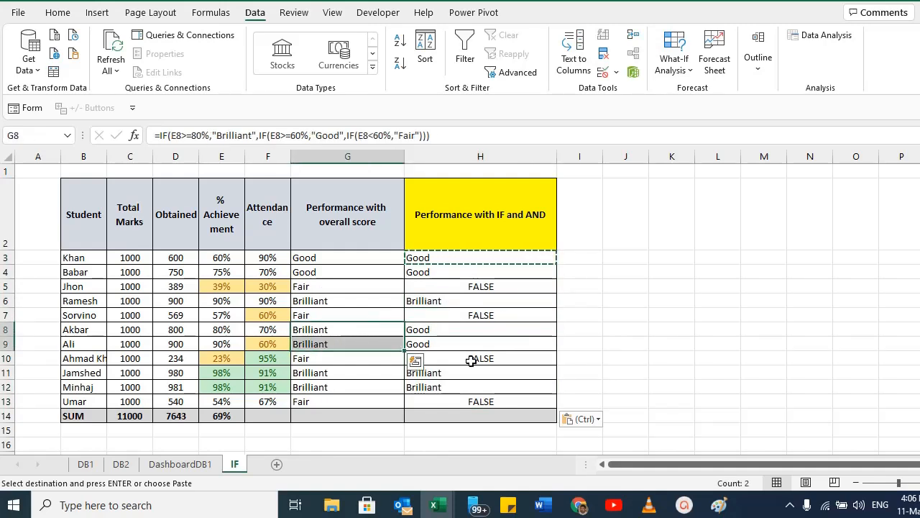
{"action": "left_click_drag", "start_coordinate": [429, 331], "coordinate": [429, 344]}
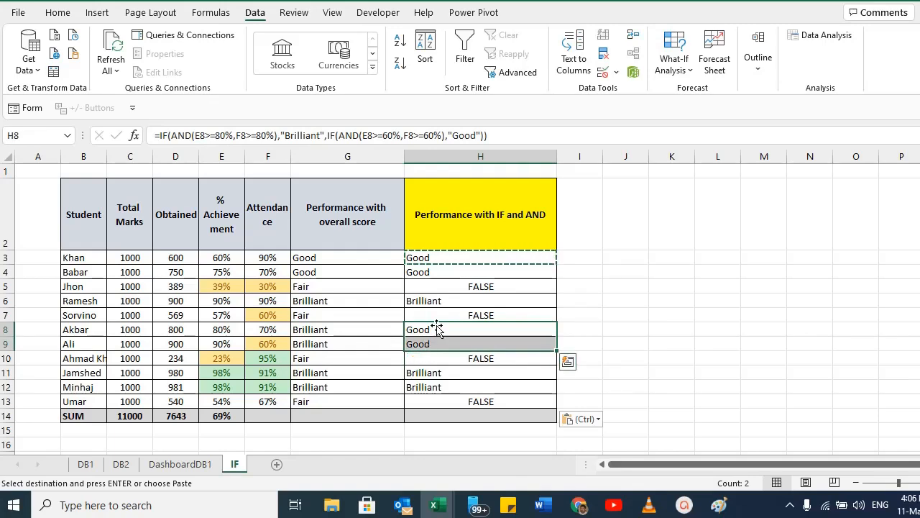
{"action": "double_click", "coordinate": [306, 329]}
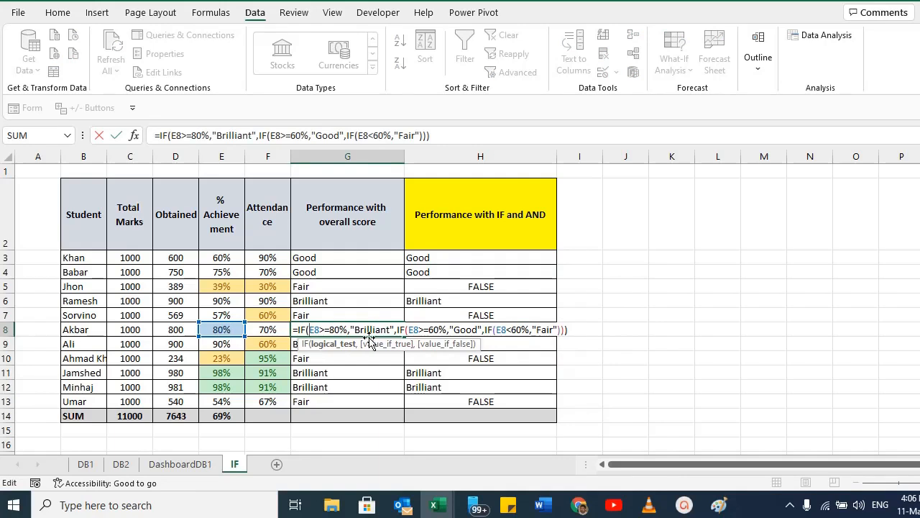
{"action": "key", "text": "Escape"}
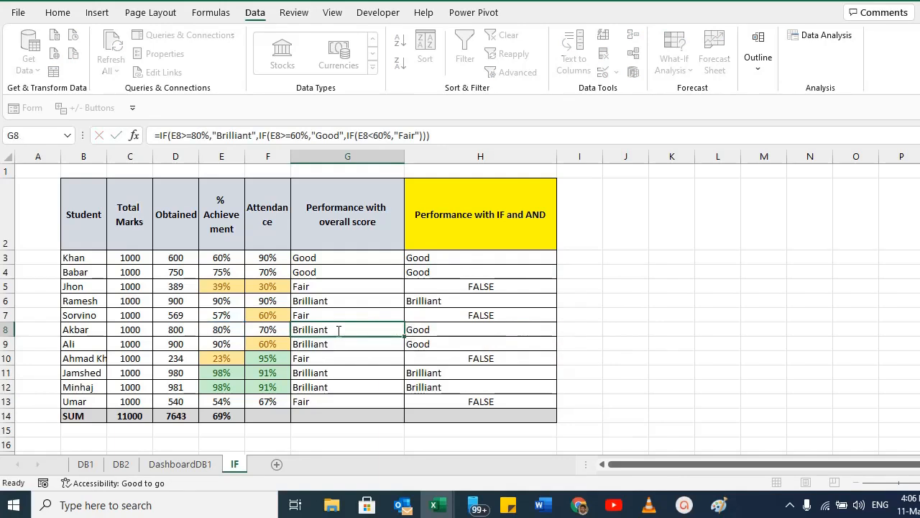
{"action": "left_click", "coordinate": [448, 329]}
{"action": "double_click", "coordinate": [448, 331]}
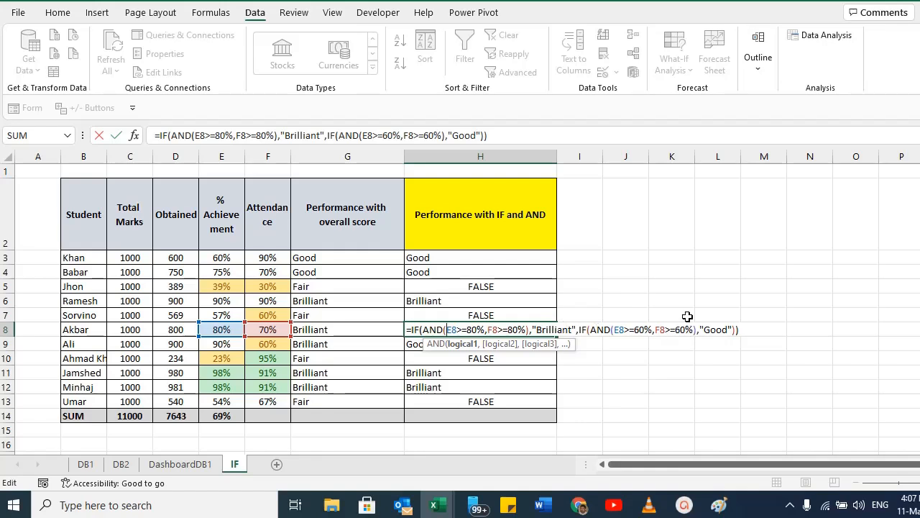
{"action": "key", "text": "Return"}
{"action": "key", "text": "Up"}
{"action": "key", "text": "Up"}
{"action": "key", "text": "Up"}
{"action": "key", "text": "Up"}
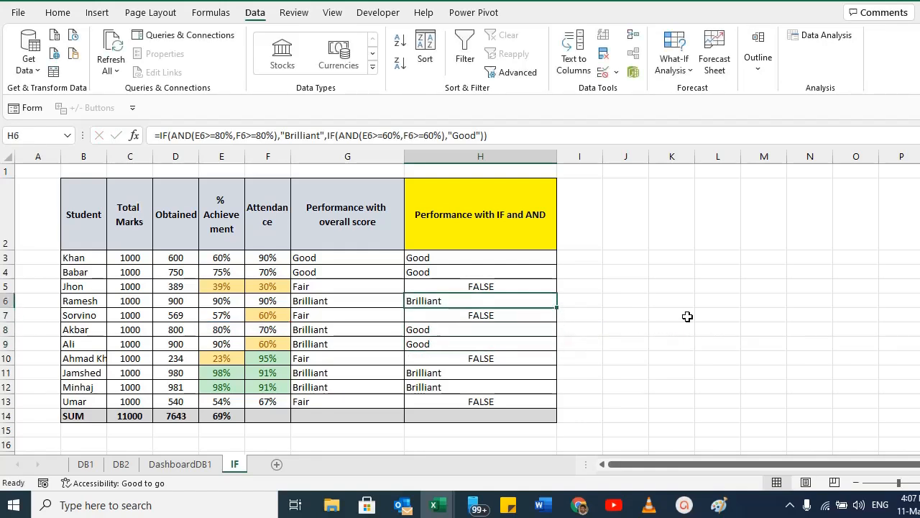
Add "Fair" as the false result of the nested IF in H5's formula and enter it.
{"action": "key", "text": "F2"}
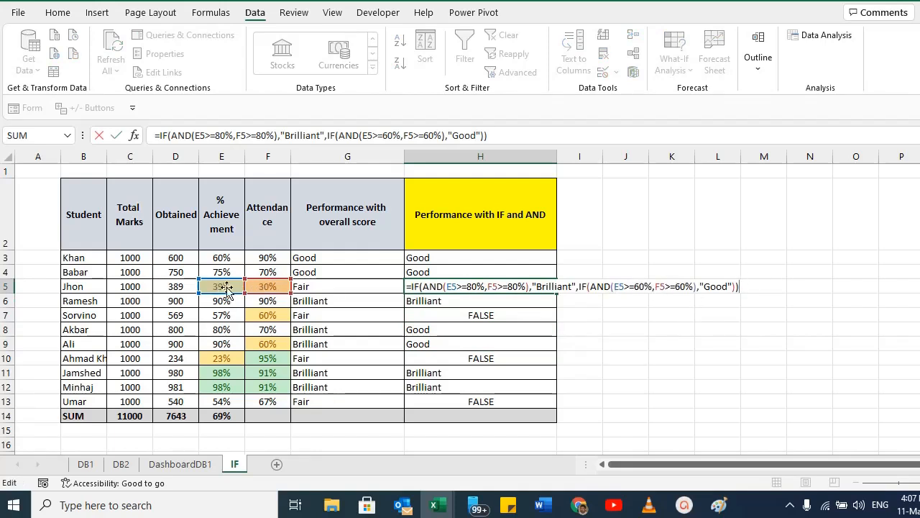
{"action": "left_click_drag", "start_coordinate": [471, 286], "coordinate": [506, 286]}
{"action": "left_click_drag", "start_coordinate": [643, 286], "coordinate": [691, 286]}
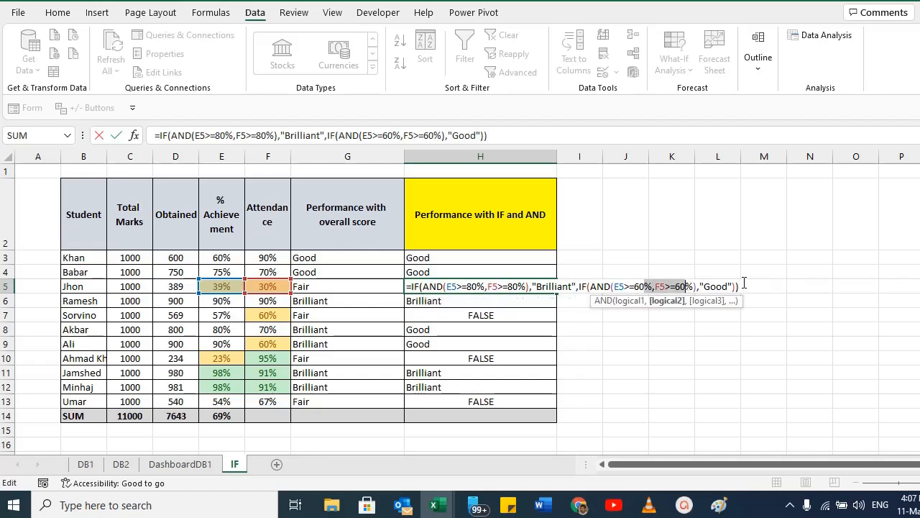
{"action": "left_click", "coordinate": [735, 286]}
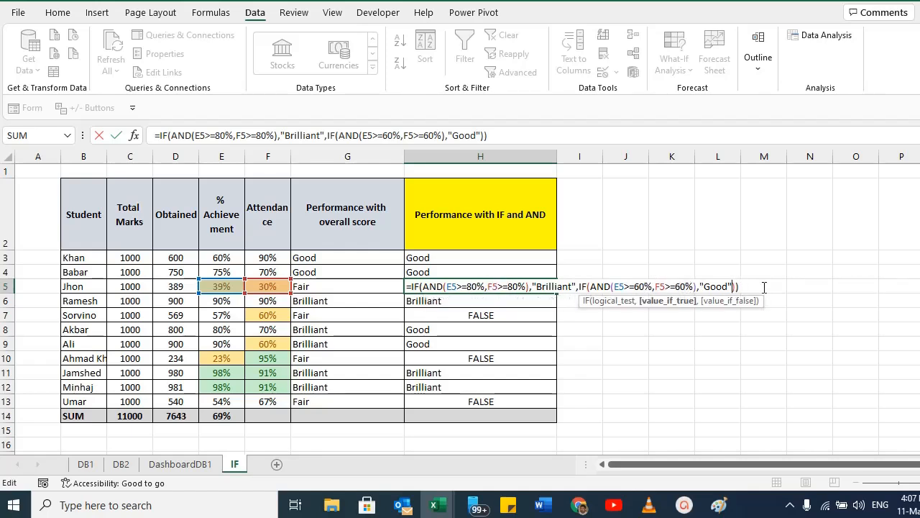
{"action": "type", "text": ","}
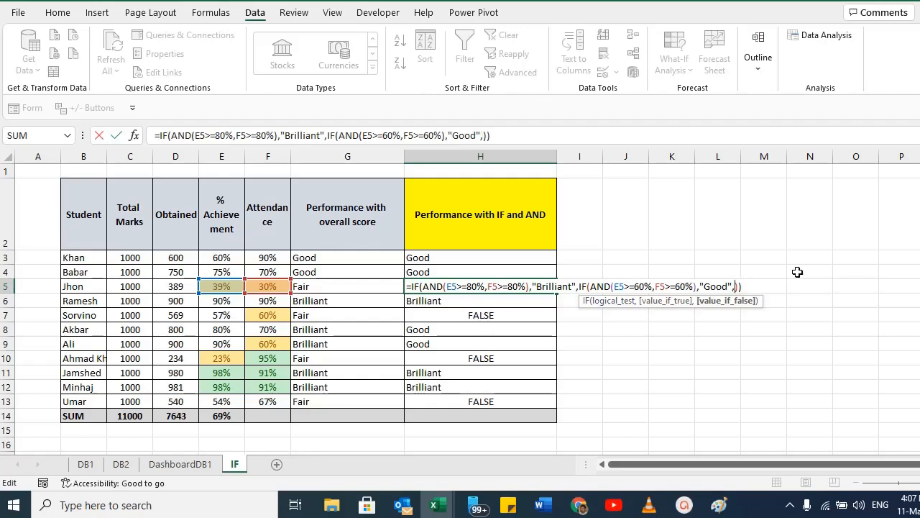
{"action": "type", "text": "\"Fair\""}
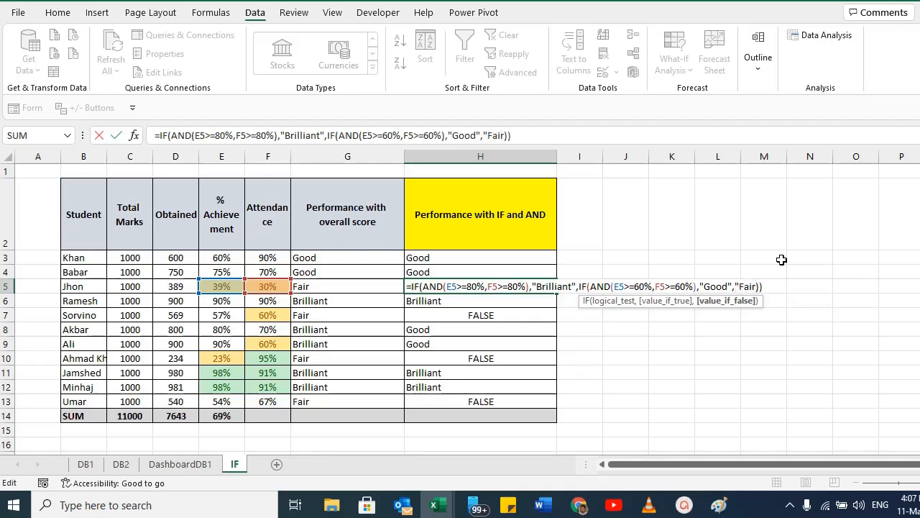
{"action": "key", "text": "Return"}
Copy H5's completed IF and AND formula and paste it over H3 through H13.
{"action": "key", "text": "Up"}
{"action": "key", "text": "ctrl+c"}
{"action": "key", "text": "Up"}
{"action": "key", "text": "Up"}
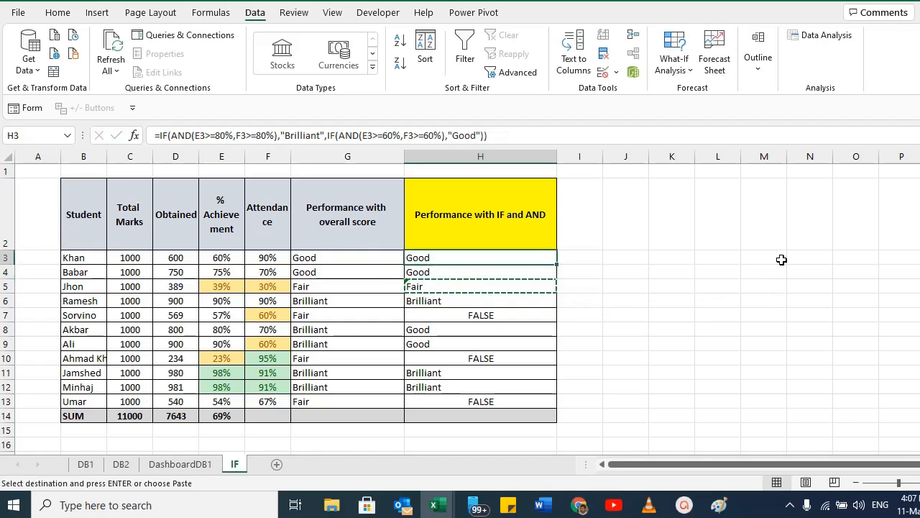
{"action": "key", "text": "ctrl+shift+Down"}
{"action": "key", "text": "ctrl+v"}
Compare the nested IF formula in G8 with the IF and AND results in column H.
{"action": "key", "text": "Down"}
{"action": "key", "text": "Down"}
{"action": "key", "text": "Down"}
{"action": "key", "text": "Down"}
{"action": "key", "text": "Down"}
{"action": "key", "text": "Down"}
{"action": "key", "text": "Down"}
{"action": "key", "text": "Up"}
{"action": "key", "text": "Up"}
{"action": "key", "text": "Up"}
{"action": "key", "text": "Up"}
{"action": "key", "text": "Up"}
{"action": "key", "text": "Up"}
{"action": "key", "text": "Up"}
{"action": "key", "text": "Up"}
{"action": "key", "text": "Up"}
{"action": "key", "text": "Up"}
{"action": "key", "text": "Down"}
{"action": "key", "text": "Up"}
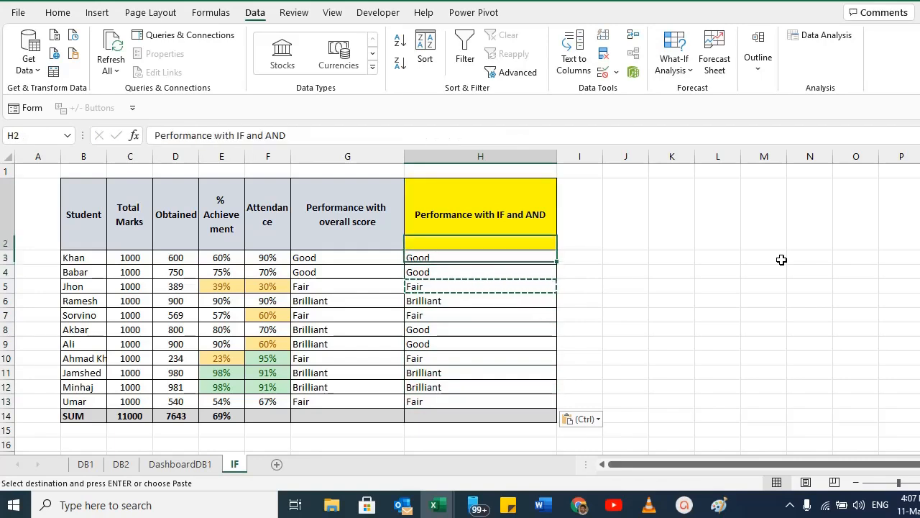
{"action": "key", "text": "Left"}
{"action": "key", "text": "Up"}
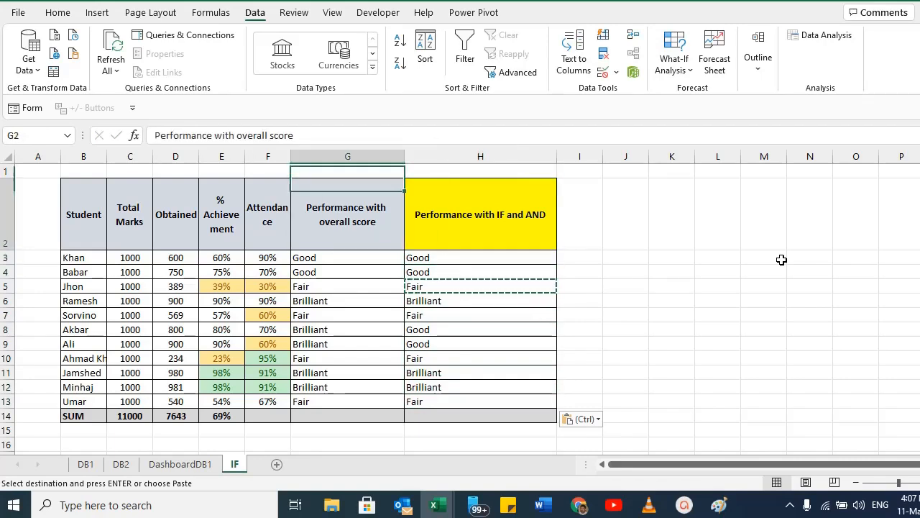
{"action": "key", "text": "Down"}
{"action": "key", "text": "Down"}
{"action": "key", "text": "Down"}
{"action": "key", "text": "Down"}
{"action": "key", "text": "Down"}
{"action": "key", "text": "Down"}
{"action": "key", "text": "Down"}
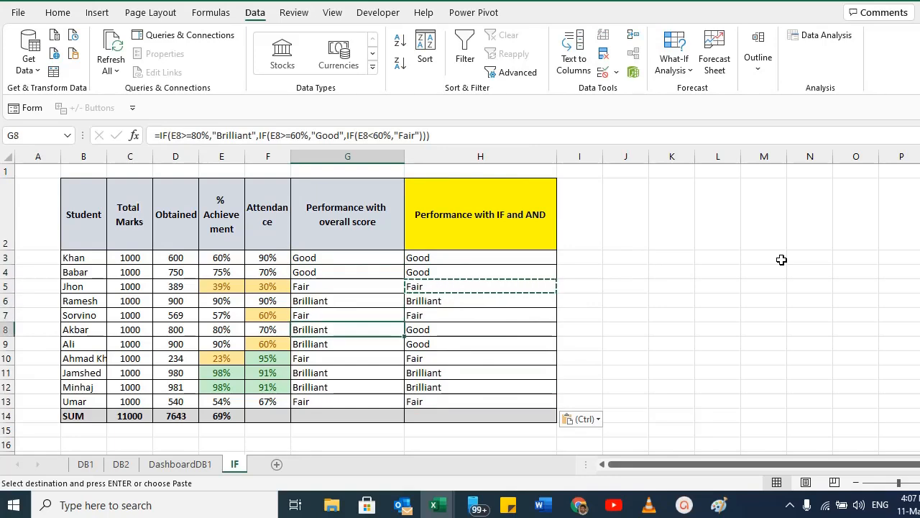
{"action": "key", "text": "alt+Tab"}
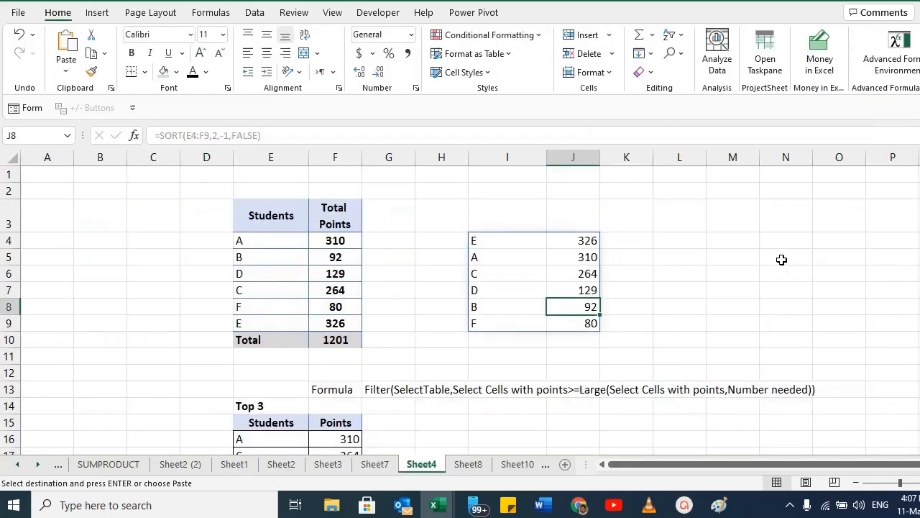
{"action": "key", "text": "alt+Tab"}
{"action": "key", "text": "alt+Tab"}
{"action": "left_click_drag", "start_coordinate": [461, 395], "coordinate": [263, 375]}
{"action": "key", "text": "alt+Tab"}
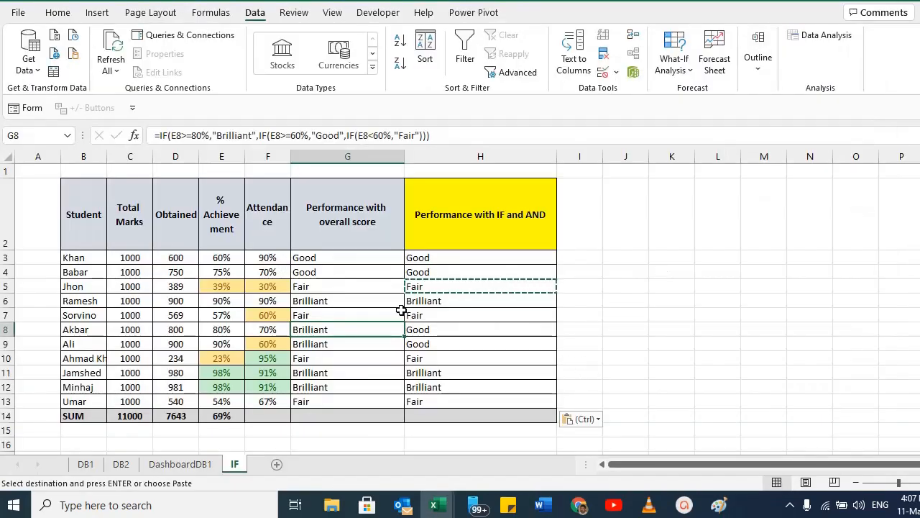
Widen column I next to the table.
{"action": "left_click", "coordinate": [580, 258]}
{"action": "left_click_drag", "start_coordinate": [602, 156], "coordinate": [678, 156]}
{"action": "type", "text": "="}
{"action": "key", "text": "Escape"}
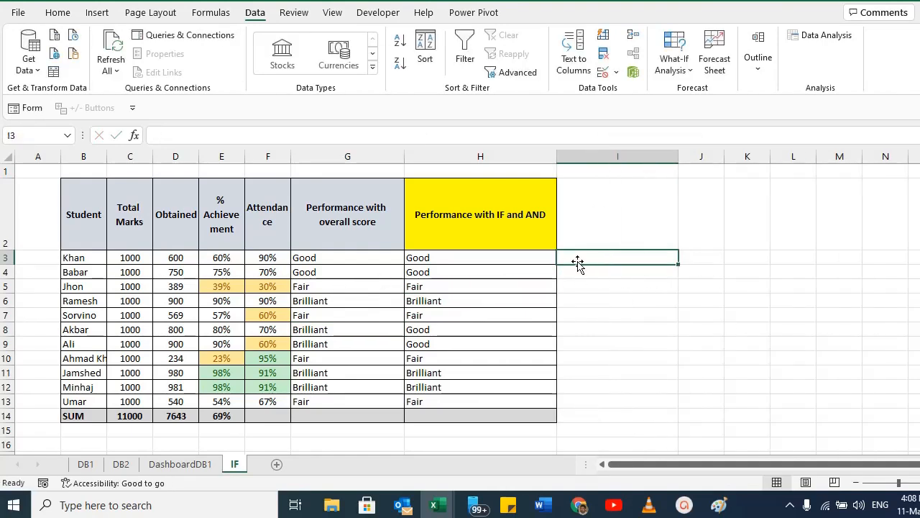
Start a CONCATENATE formula in I3 with the student name in B3 as its first argument.
{"action": "left_click", "coordinate": [83, 258]}
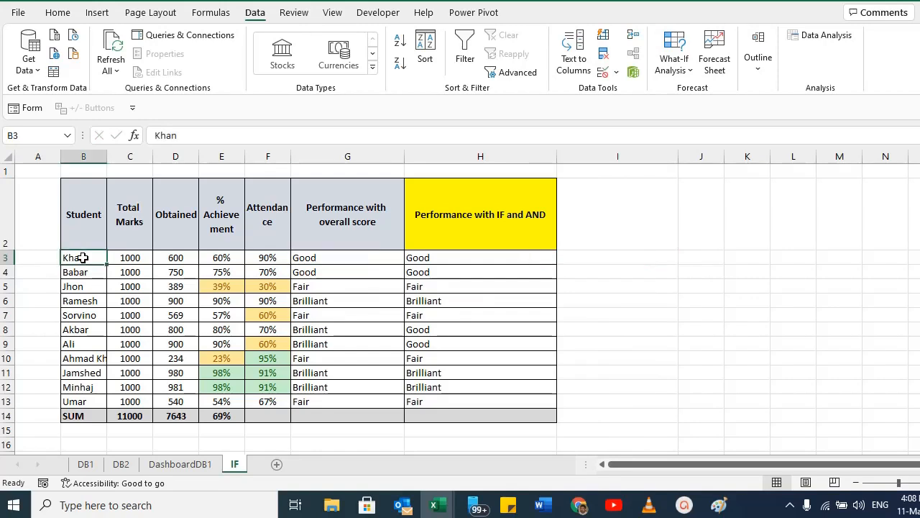
{"action": "left_click", "coordinate": [218, 257]}
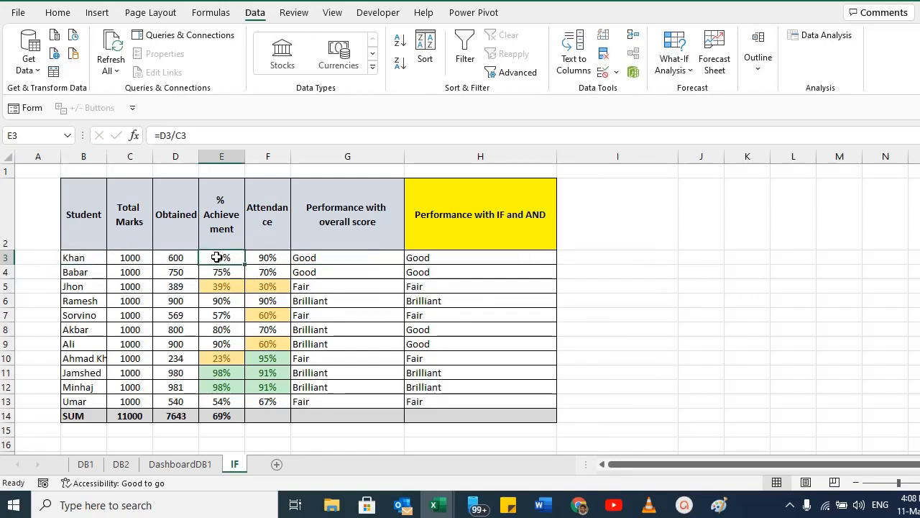
{"action": "left_click", "coordinate": [427, 255]}
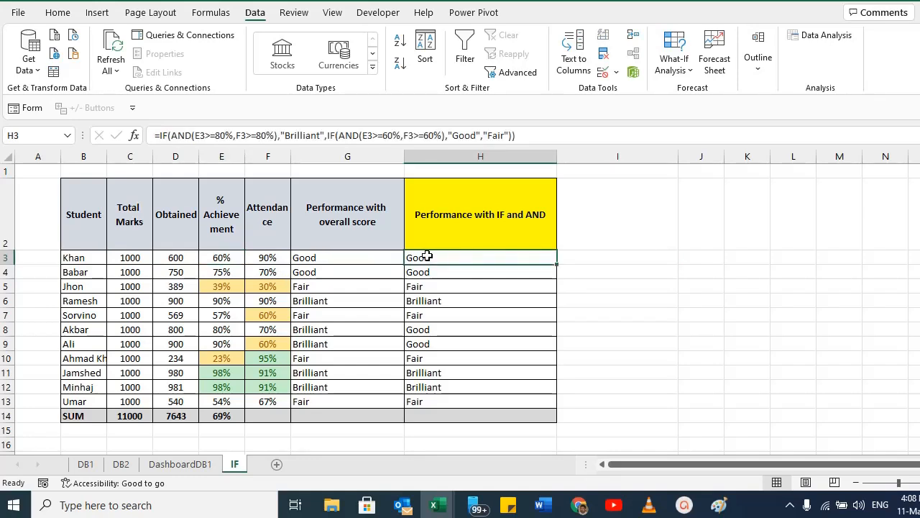
{"action": "left_click", "coordinate": [616, 258]}
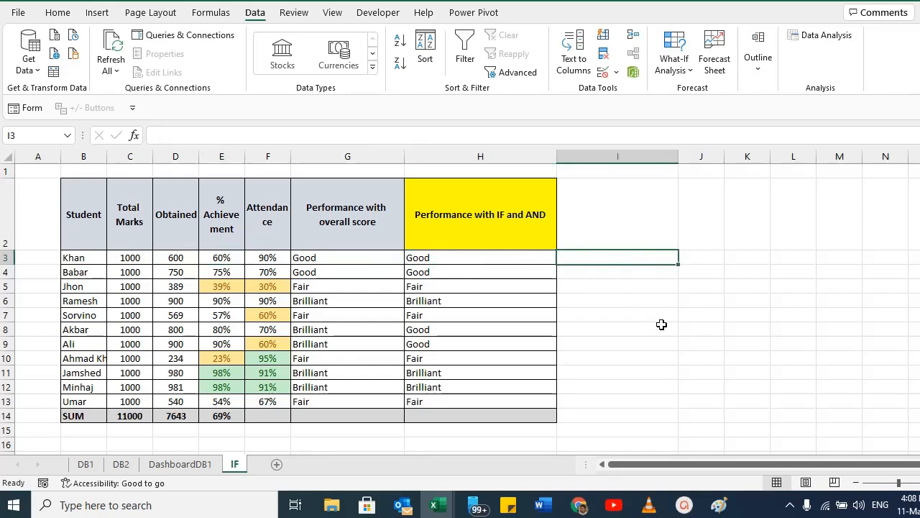
{"action": "key", "text": "BackSpace"}
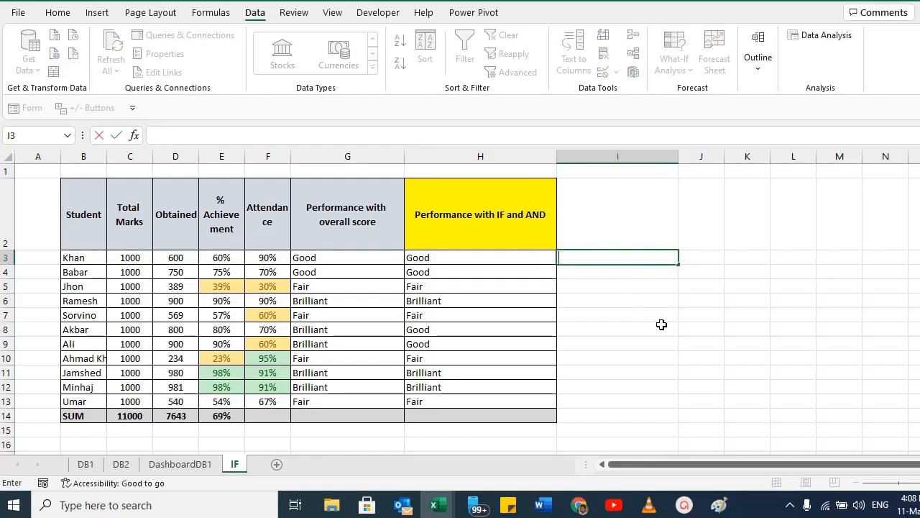
{"action": "type", "text": "="}
{"action": "type", "text": "Conm"}
{"action": "key", "text": "BackSpace"}
{"action": "type", "text": "catenate"}
{"action": "type", "text": "("}
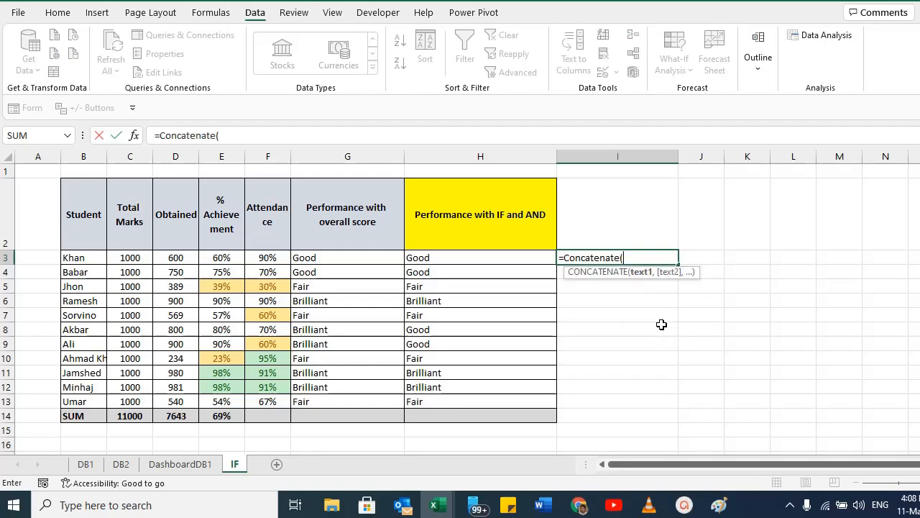
{"action": "left_click", "coordinate": [72, 258]}
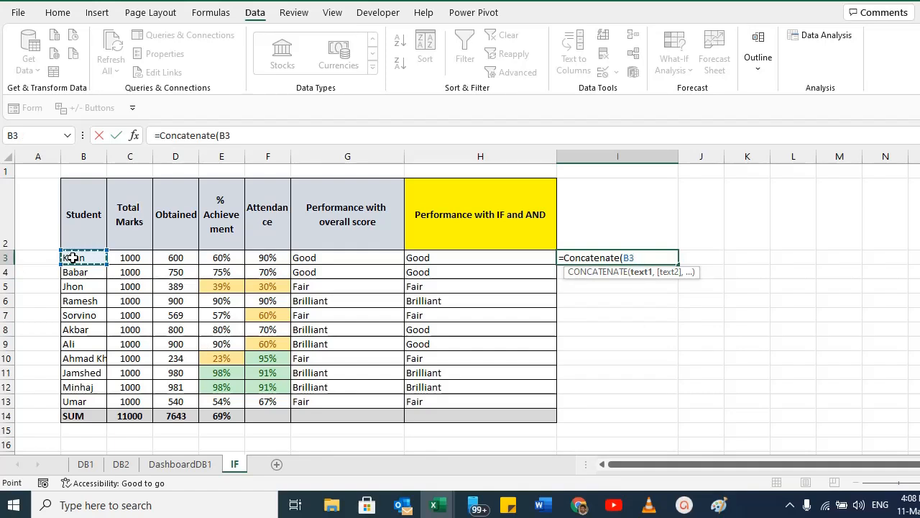
{"action": "type", "text": ","}
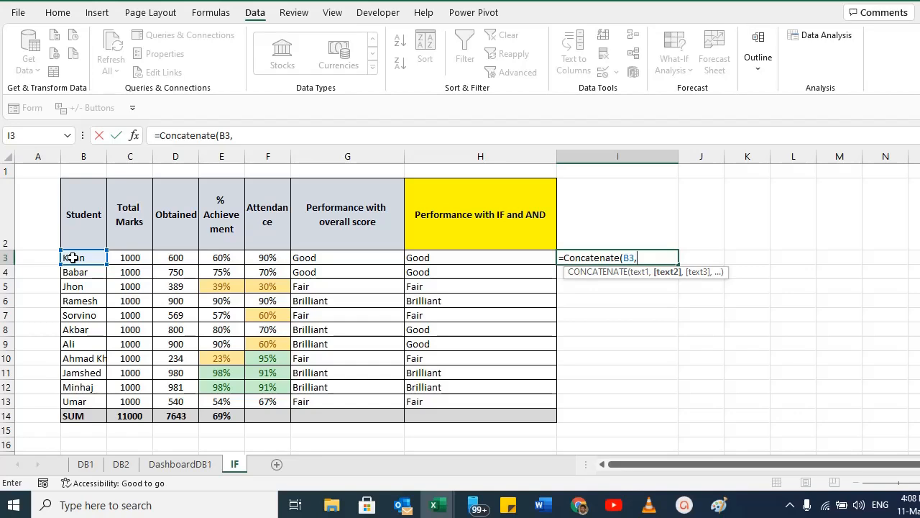
Add E2, E3, G2 and G3 as further CONCATENATE arguments, close the parenthesis and enter the formula.
{"action": "left_click", "coordinate": [218, 212]}
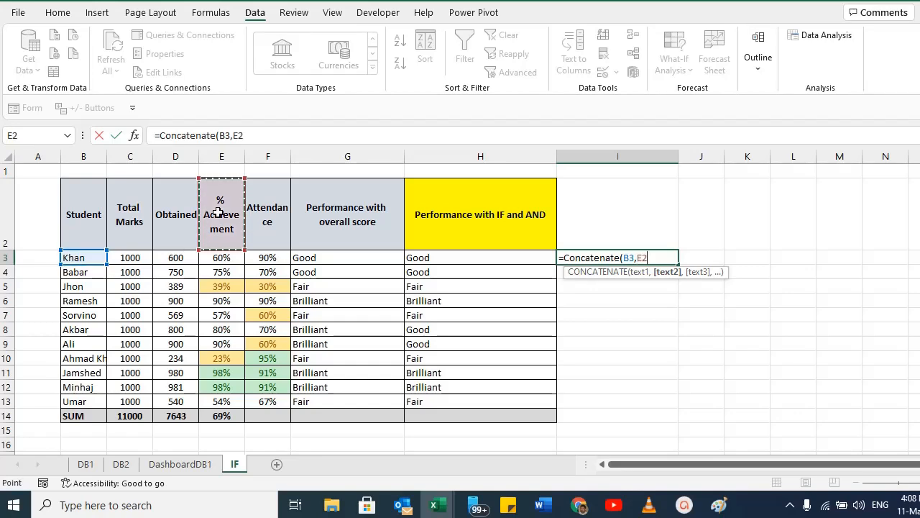
{"action": "type", "text": ","}
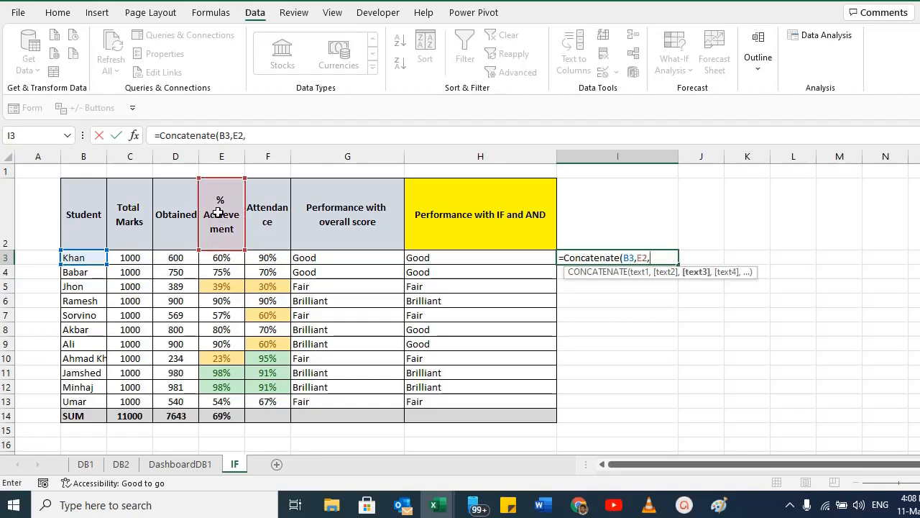
{"action": "left_click", "coordinate": [221, 257]}
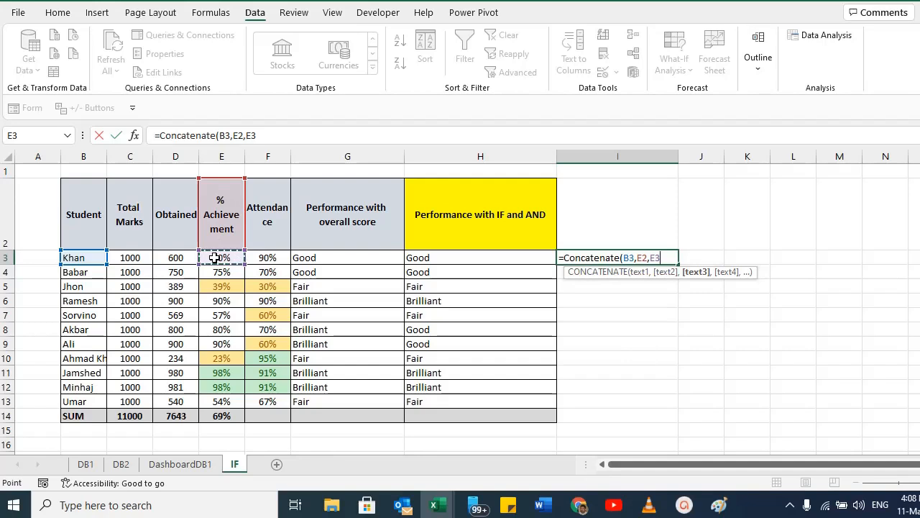
{"action": "type", "text": ","}
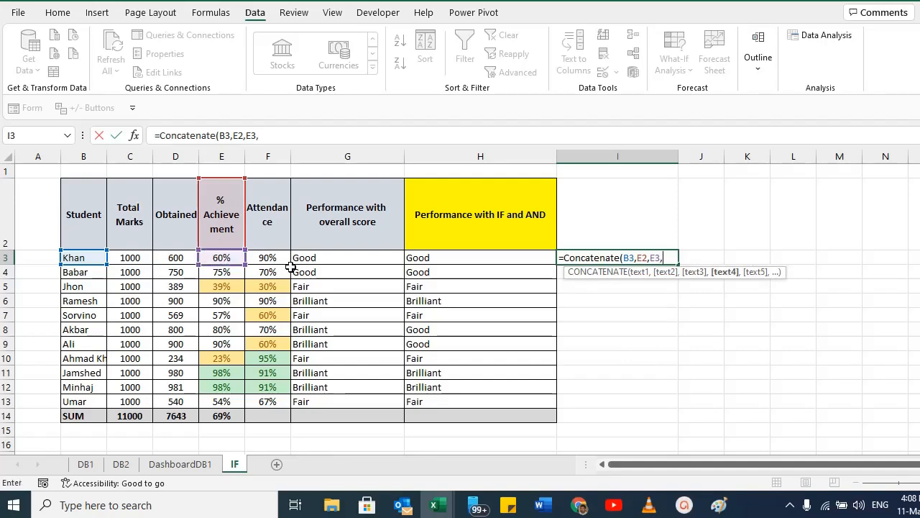
{"action": "left_click", "coordinate": [345, 232]}
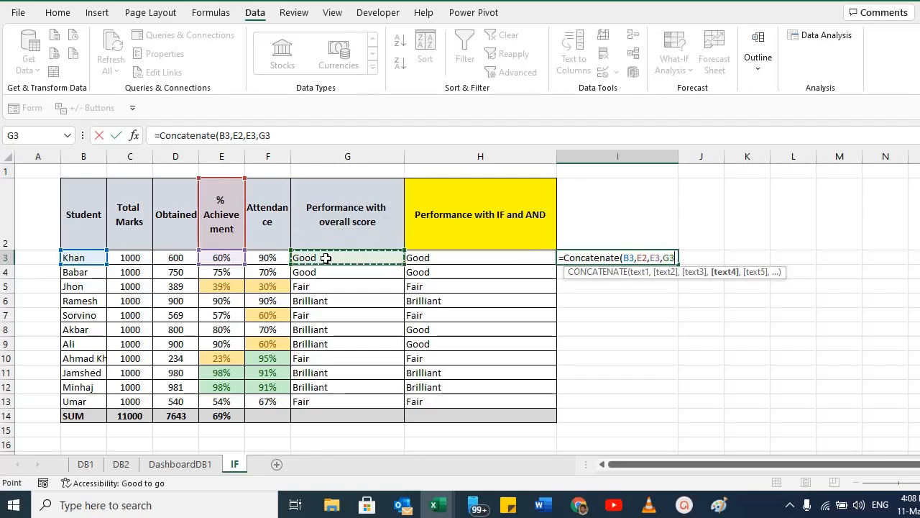
{"action": "type", "text": ","}
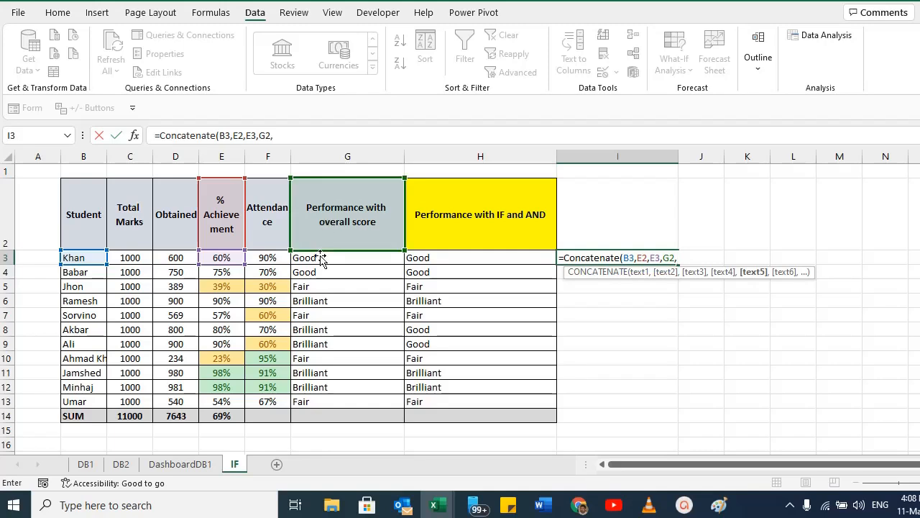
{"action": "left_click", "coordinate": [318, 257]}
{"action": "type", "text": ")"}
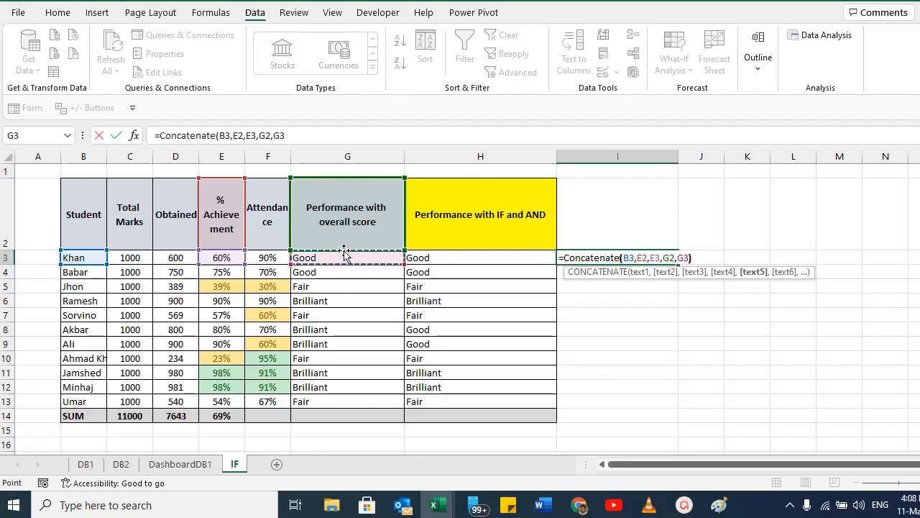
{"action": "key", "text": "Return"}
{"action": "key", "text": "Up"}
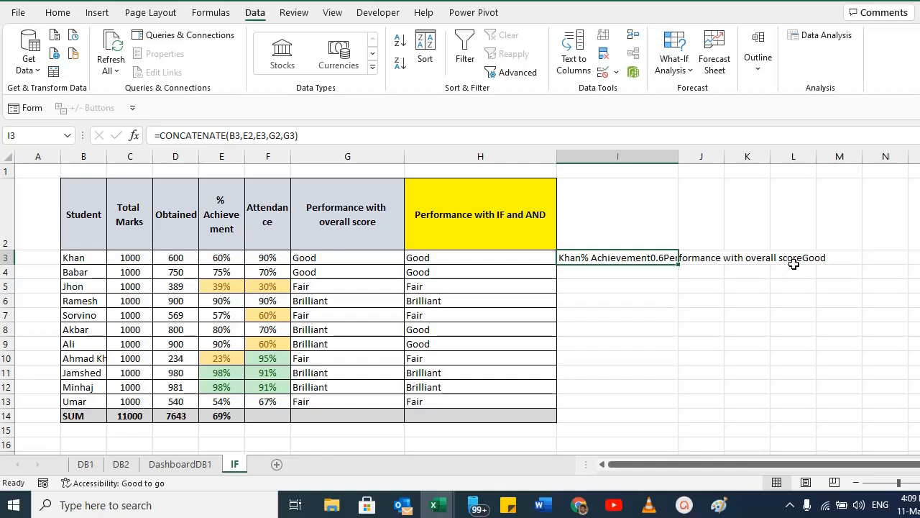
Insert a space " " as a text argument after B3 in I3's CONCATENATE formula.
{"action": "double_click", "coordinate": [584, 257]}
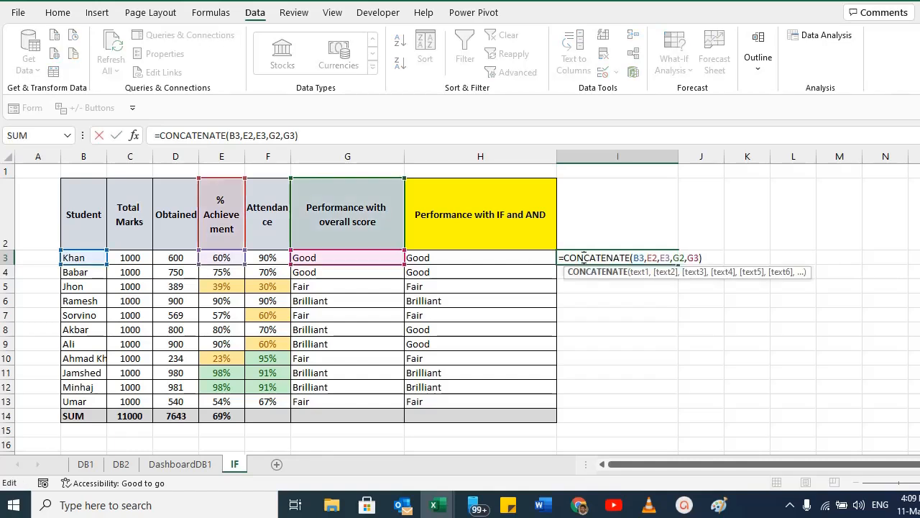
{"action": "left_click", "coordinate": [648, 258]}
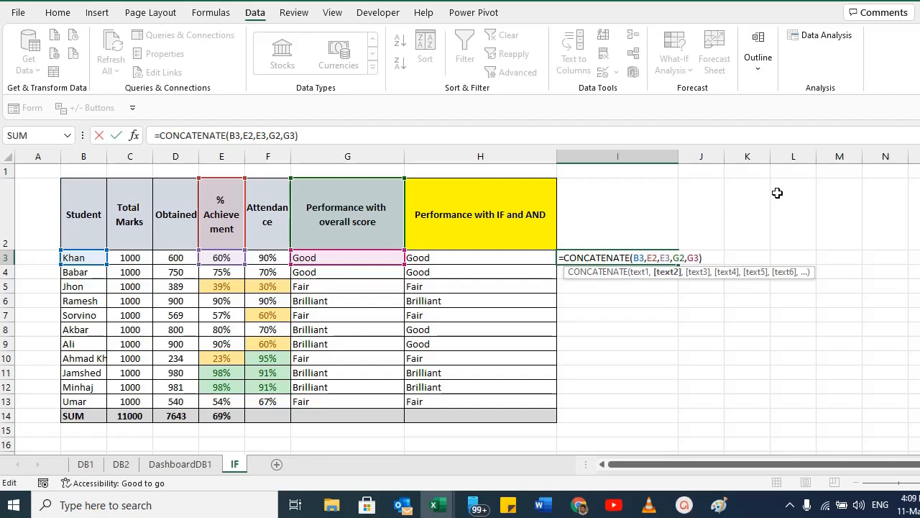
{"action": "type", "text": "\" \","}
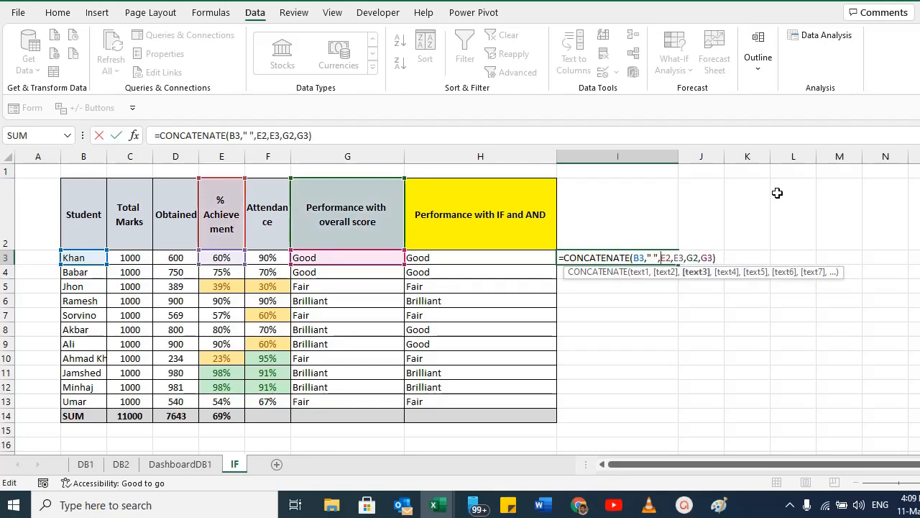
{"action": "key", "text": "ctrl+Return"}
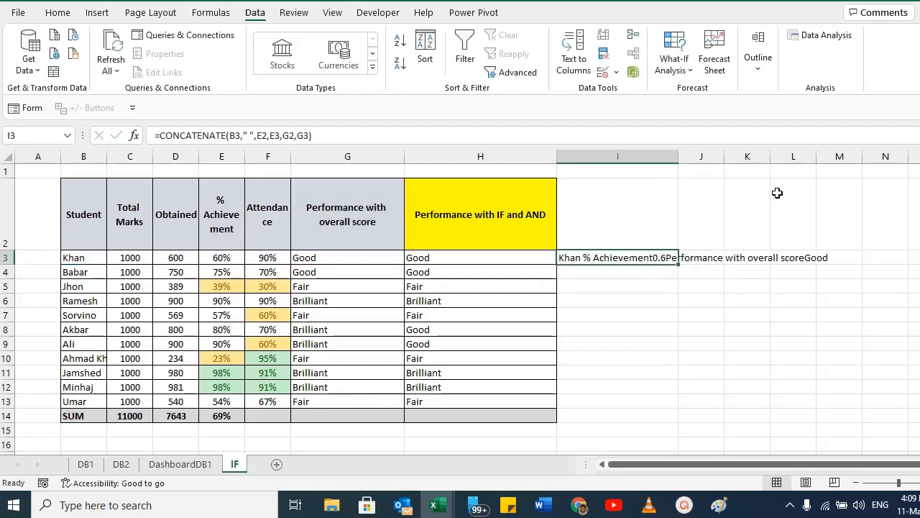
Change the space text argument in I3's CONCATENATE formula to "'s ".
{"action": "double_click", "coordinate": [596, 259]}
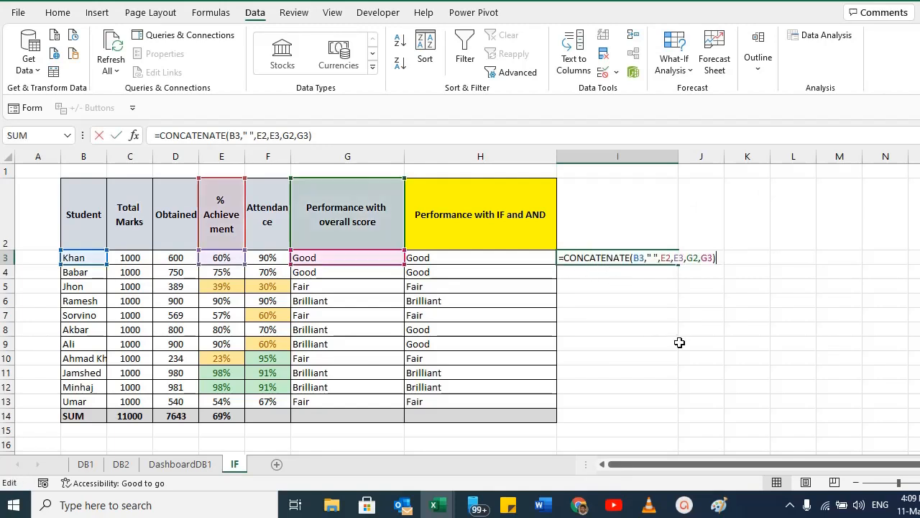
{"action": "left_click", "coordinate": [653, 257]}
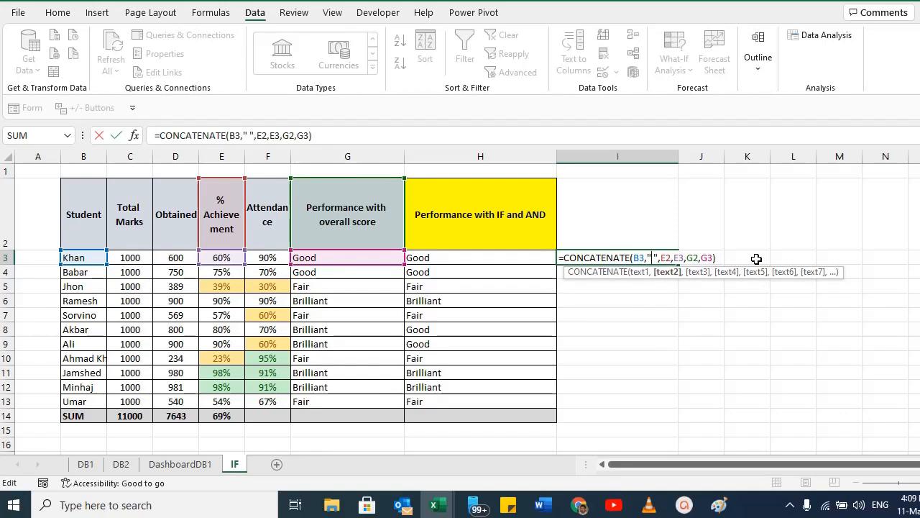
{"action": "type", "text": "'s"}
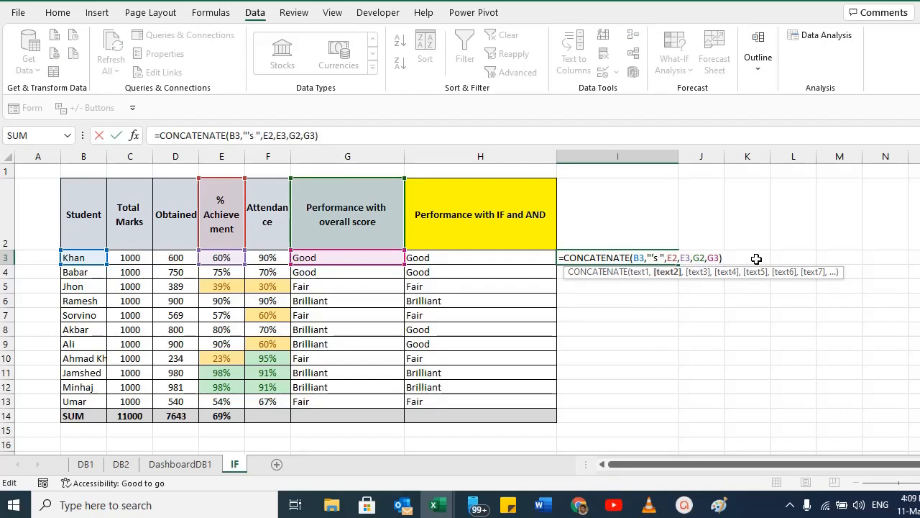
{"action": "key", "text": "Return"}
{"action": "left_click", "coordinate": [638, 257]}
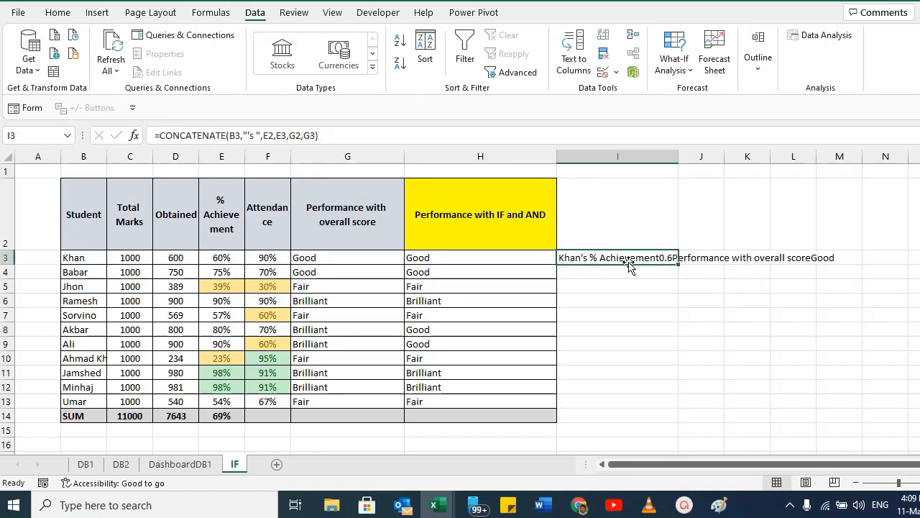
Add " is " as a text argument after E2 in I3's CONCATENATE formula.
{"action": "double_click", "coordinate": [661, 263]}
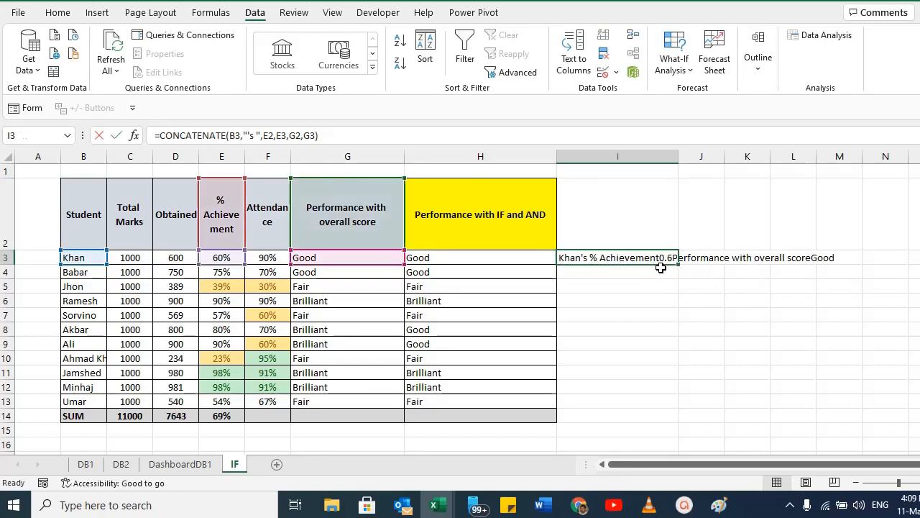
{"action": "left_click", "coordinate": [646, 259]}
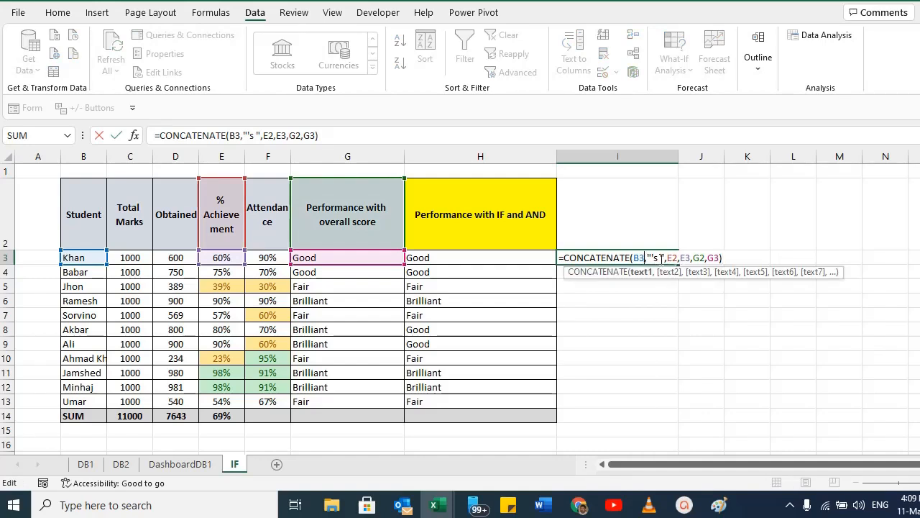
{"action": "left_click", "coordinate": [681, 257]}
{"action": "type", "text": "\""}
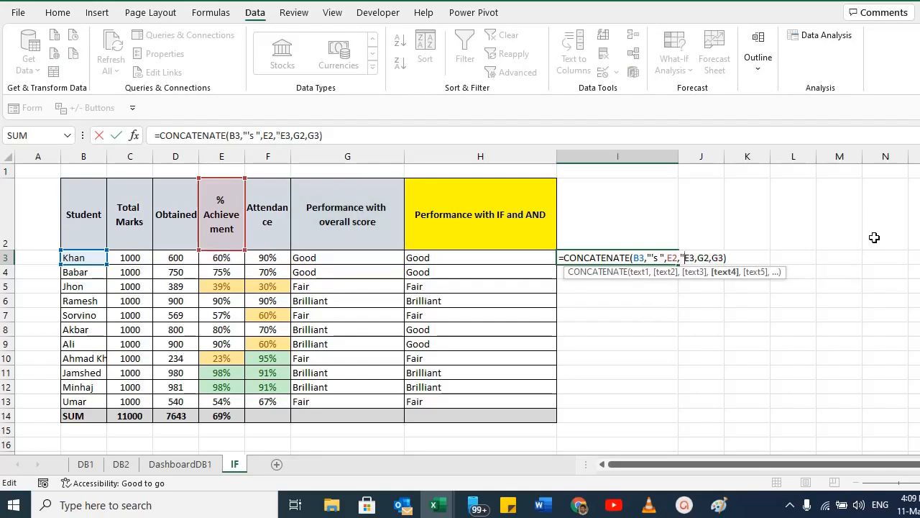
{"action": "type", "text": " is\""}
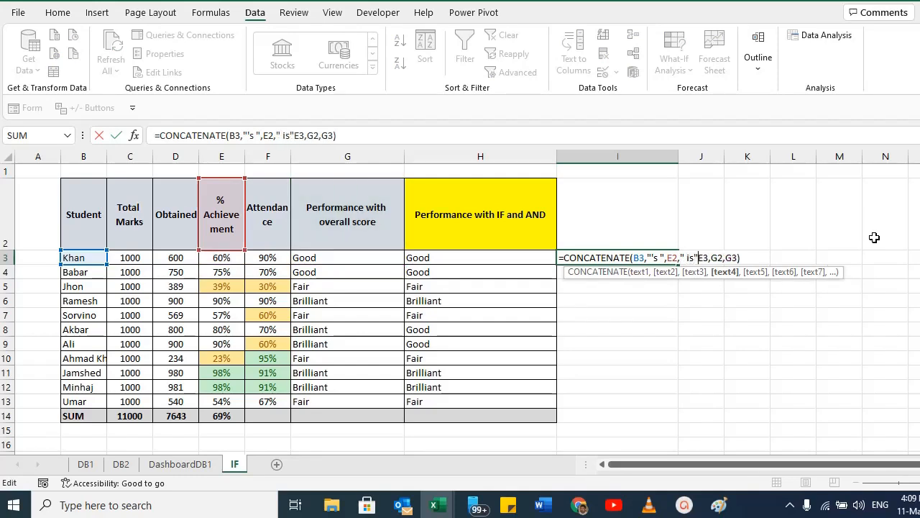
{"action": "type", "text": ","}
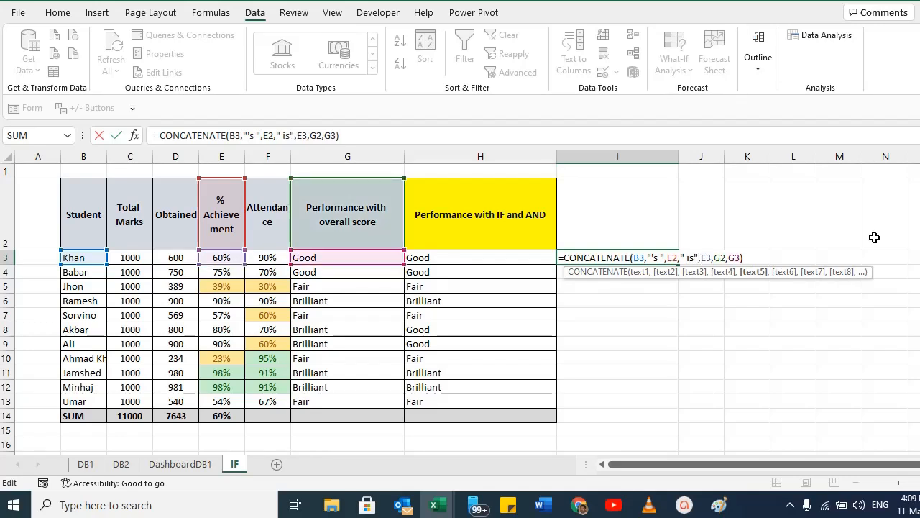
{"action": "key", "text": "Return"}
{"action": "key", "text": "Up"}
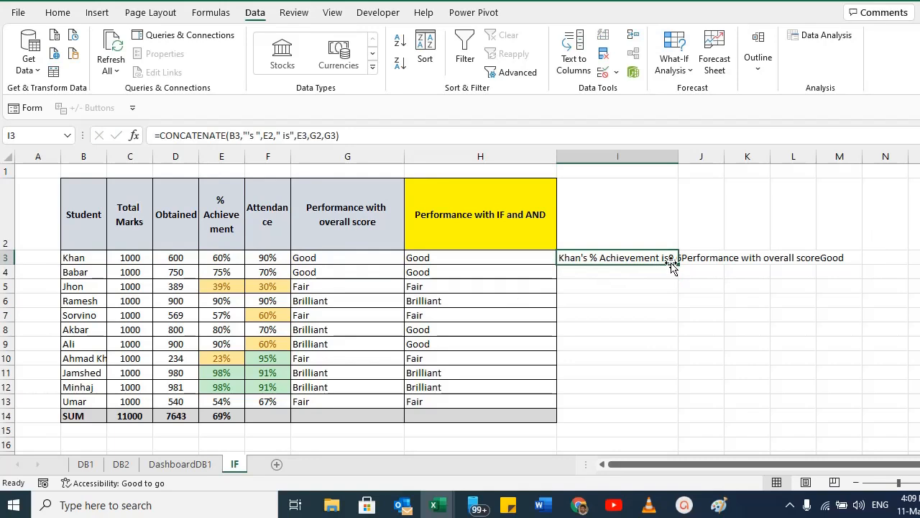
{"action": "key", "text": "F2"}
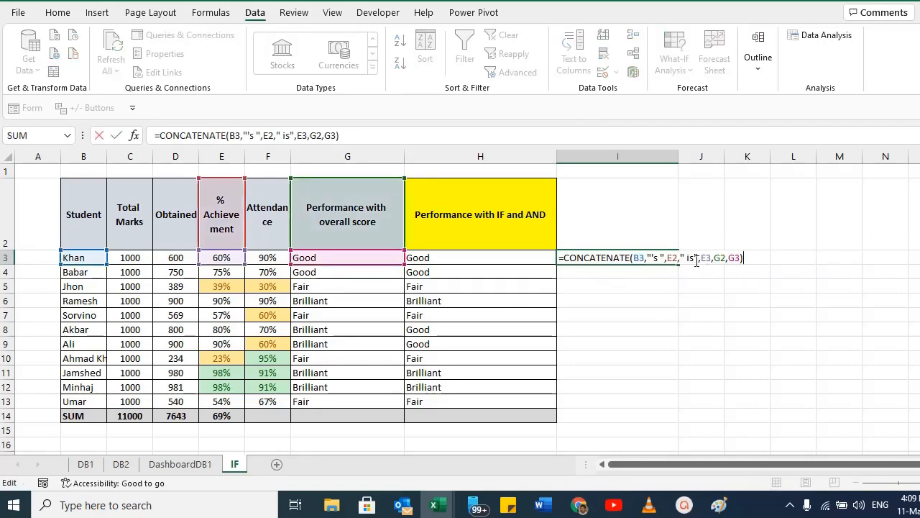
{"action": "left_click", "coordinate": [696, 259]}
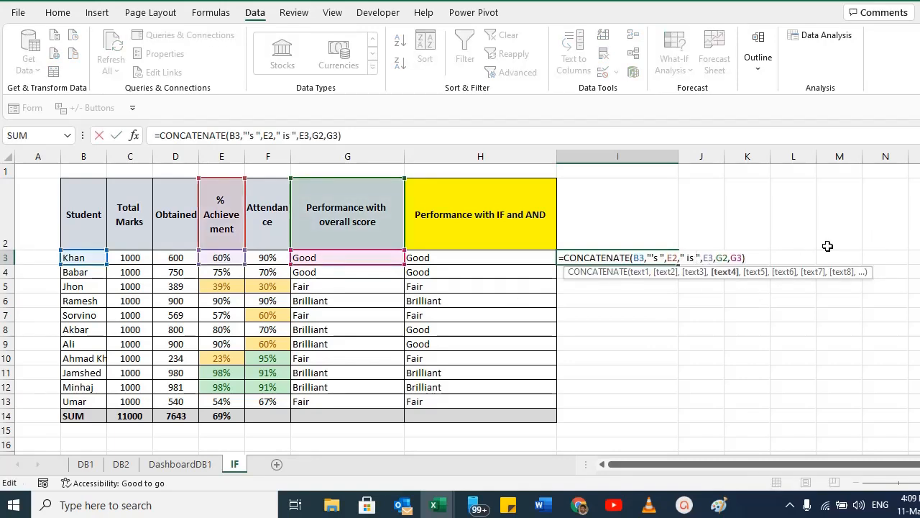
{"action": "key", "text": "ctrl+Return"}
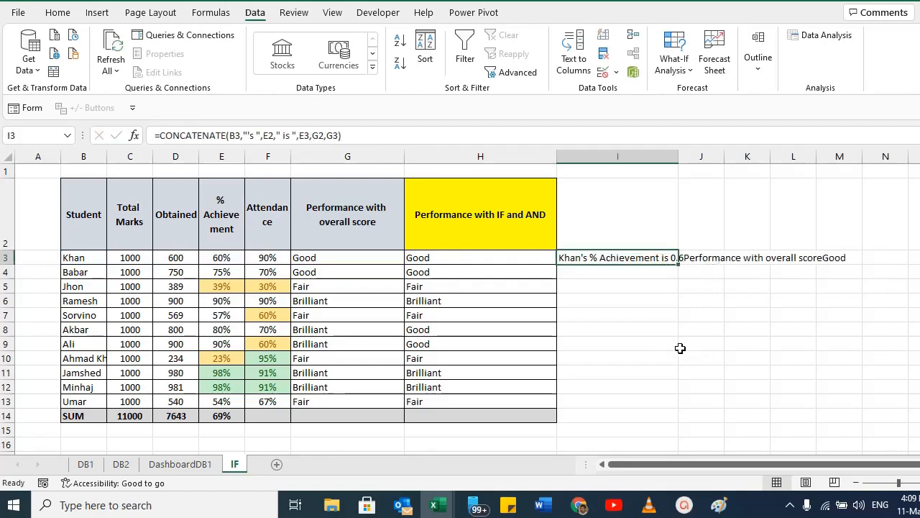
Replace the E3 argument with (E3*100) and add a "%" text argument after it in I3's formula.
{"action": "key", "text": "F2"}
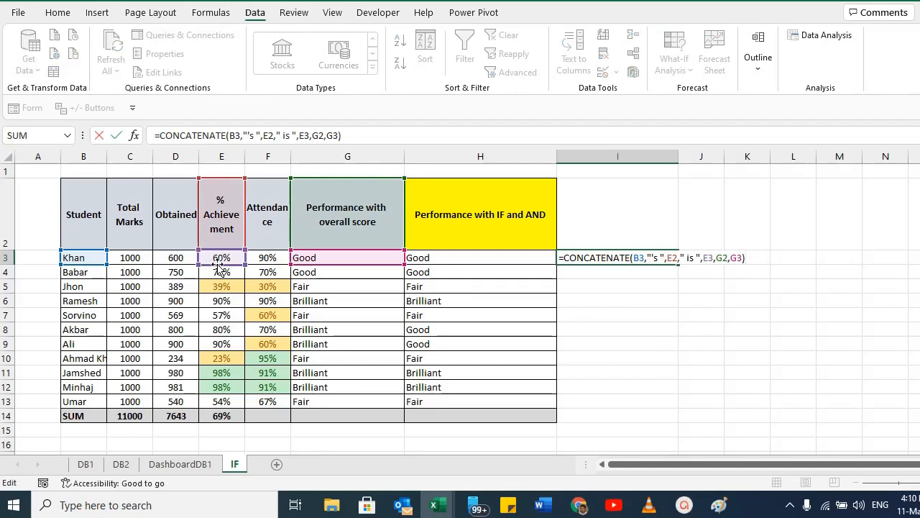
{"action": "left_click", "coordinate": [704, 258]}
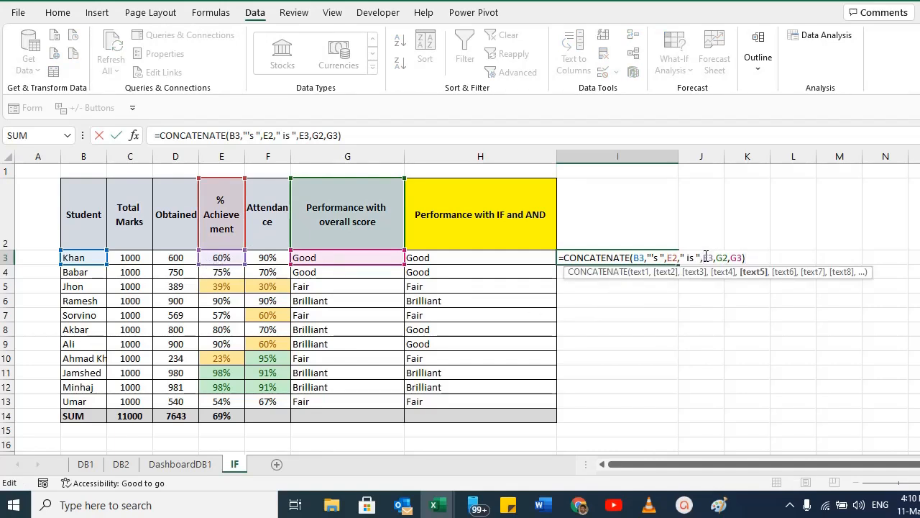
{"action": "double_click", "coordinate": [706, 258]}
{"action": "left_click", "coordinate": [705, 258]}
{"action": "type", "text": "(E3"}
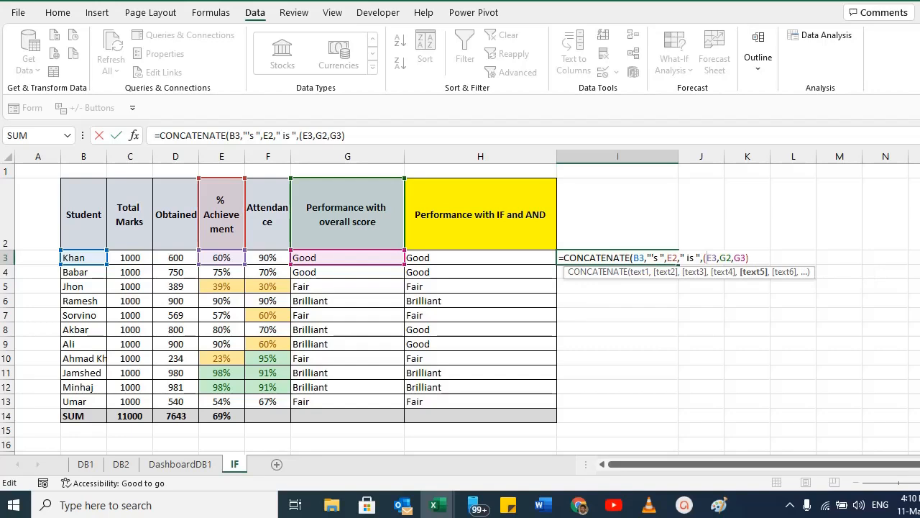
{"action": "type", "text": "*100"}
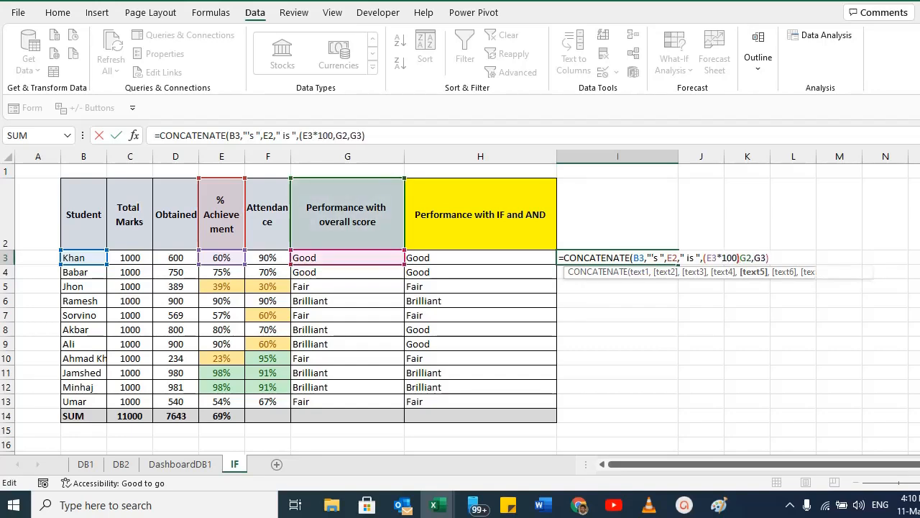
{"action": "type", "text": ")"}
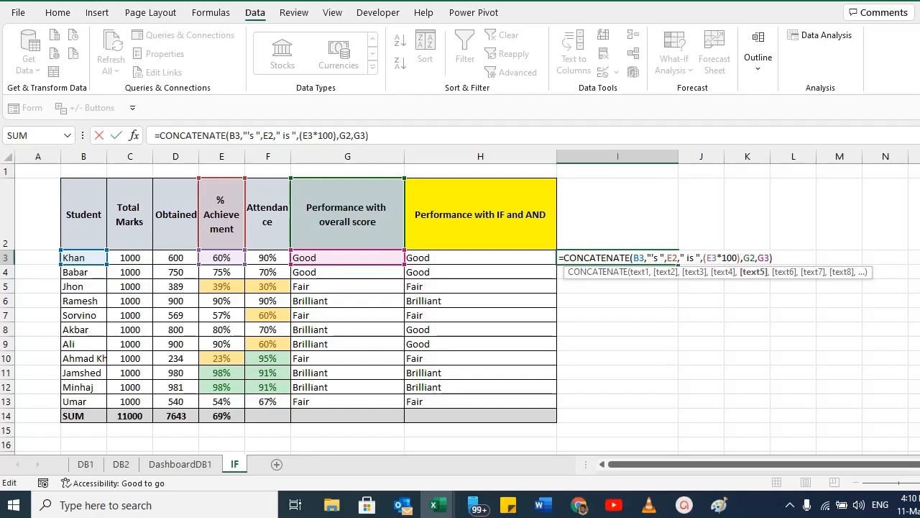
{"action": "type", "text": ",\","}
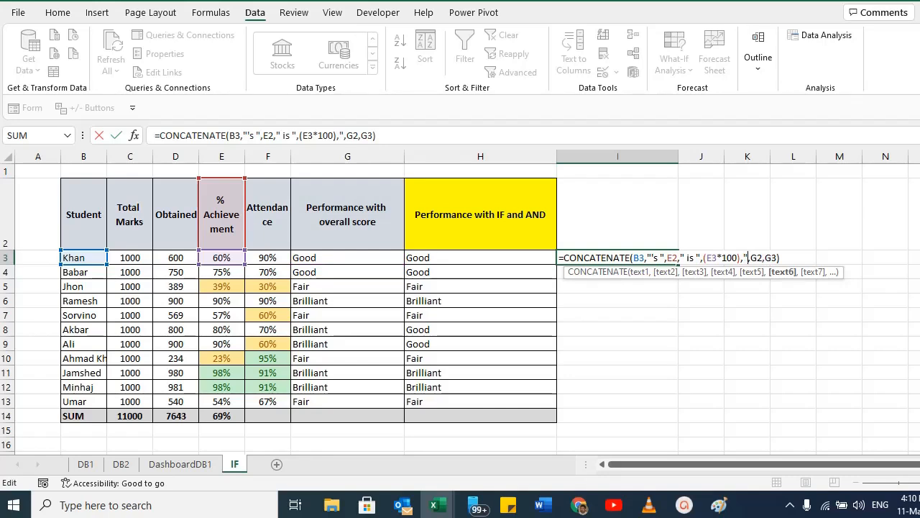
{"action": "type", "text": "%"}
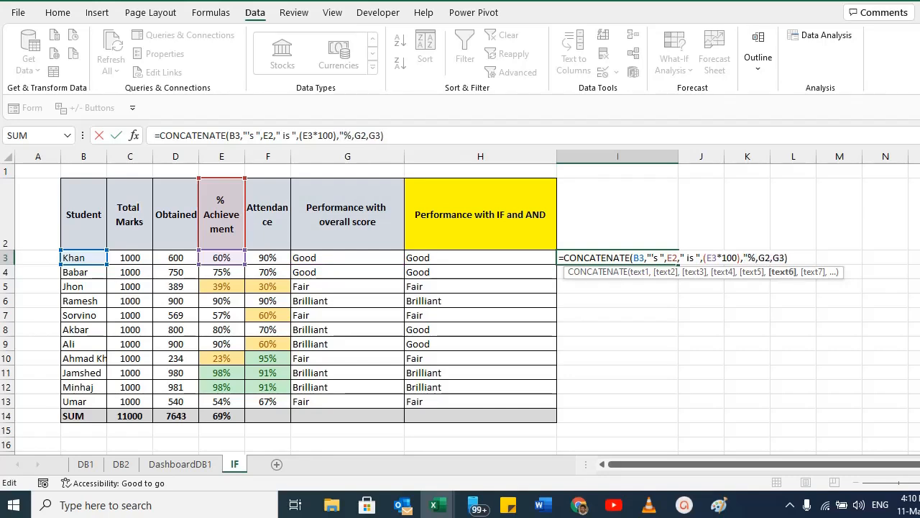
{"action": "type", "text": "\""}
{"action": "key", "text": "ctrl+Return"}
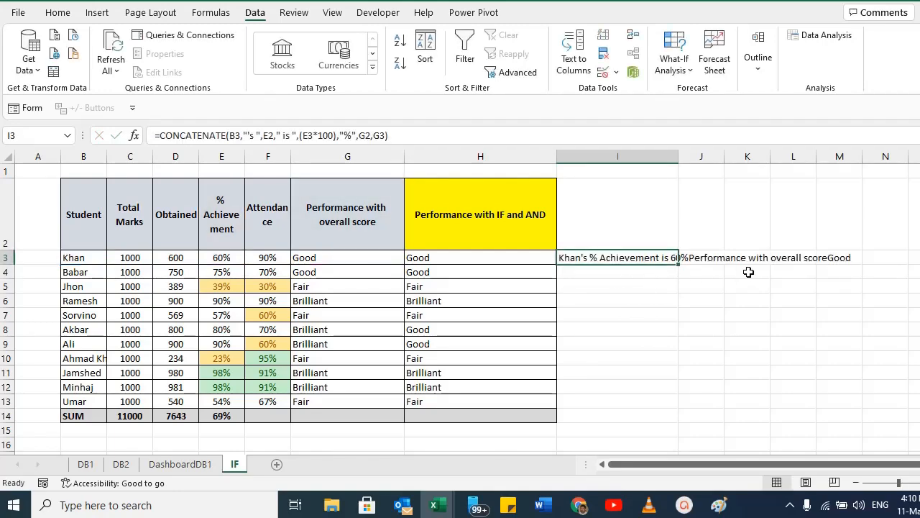
Add a trailing space to the "%" text argument in I3's CONCATENATE formula.
{"action": "scroll", "coordinate": [749, 272], "scroll_direction": "up", "scroll_amount": 1, "text": "ctrl"}
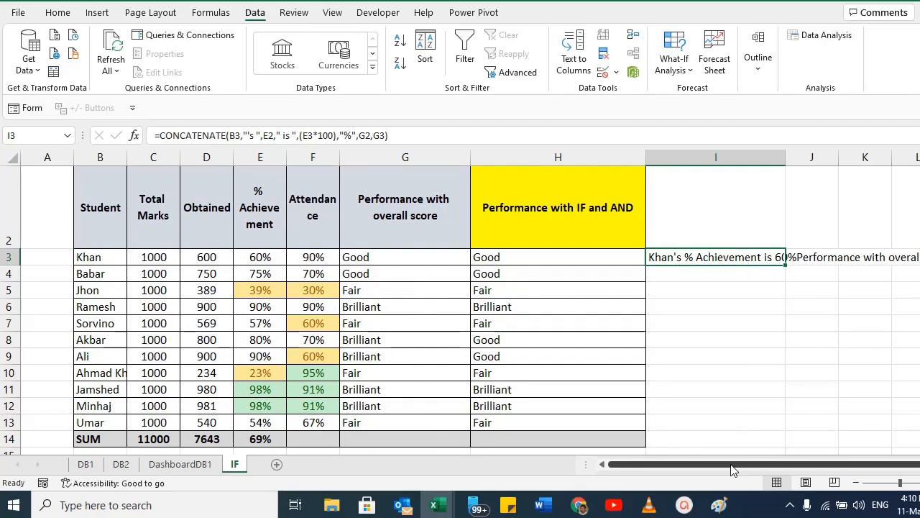
{"action": "left_click_drag", "start_coordinate": [752, 466], "coordinate": [823, 467]}
{"action": "left_click", "coordinate": [672, 323]}
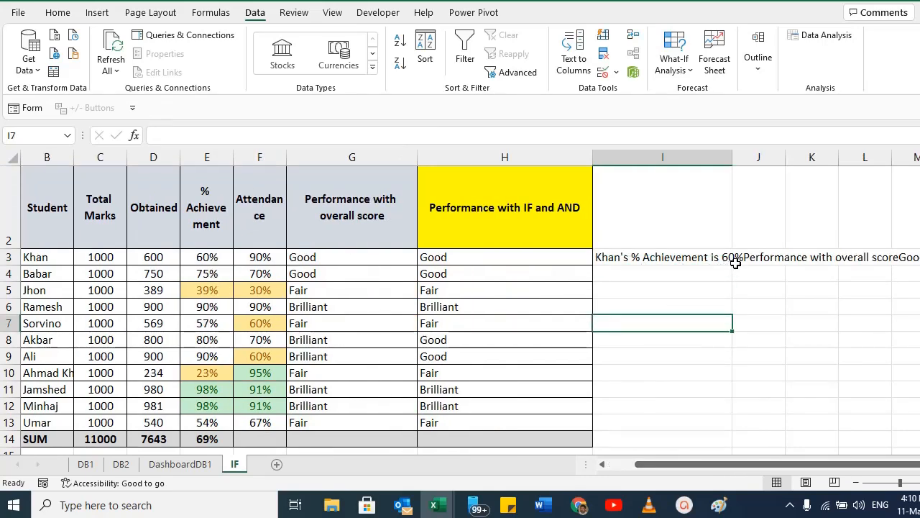
{"action": "double_click", "coordinate": [687, 256]}
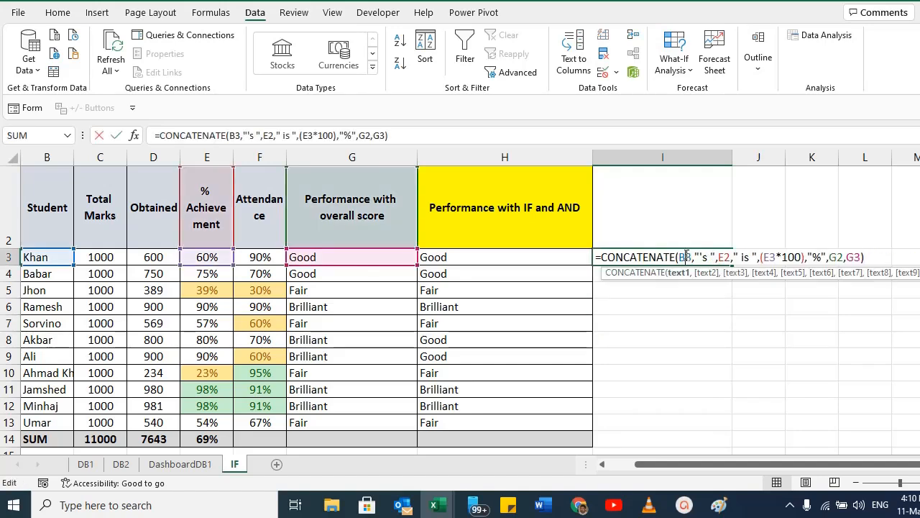
{"action": "left_click", "coordinate": [829, 257]}
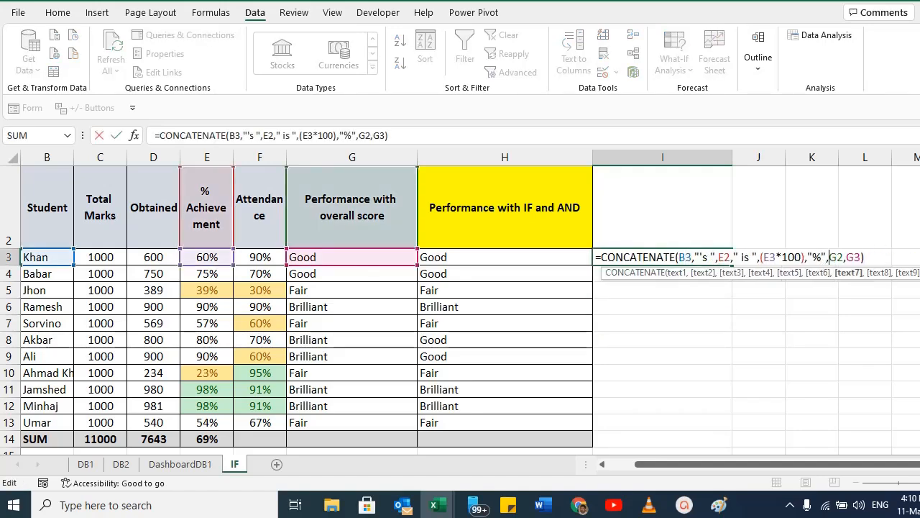
{"action": "left_click", "coordinate": [820, 257]}
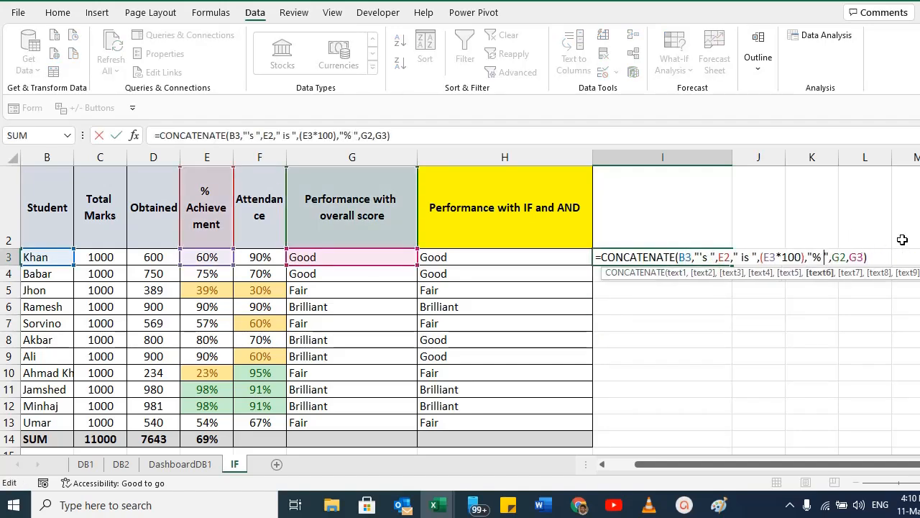
{"action": "key", "text": "Return"}
{"action": "key", "text": "Up"}
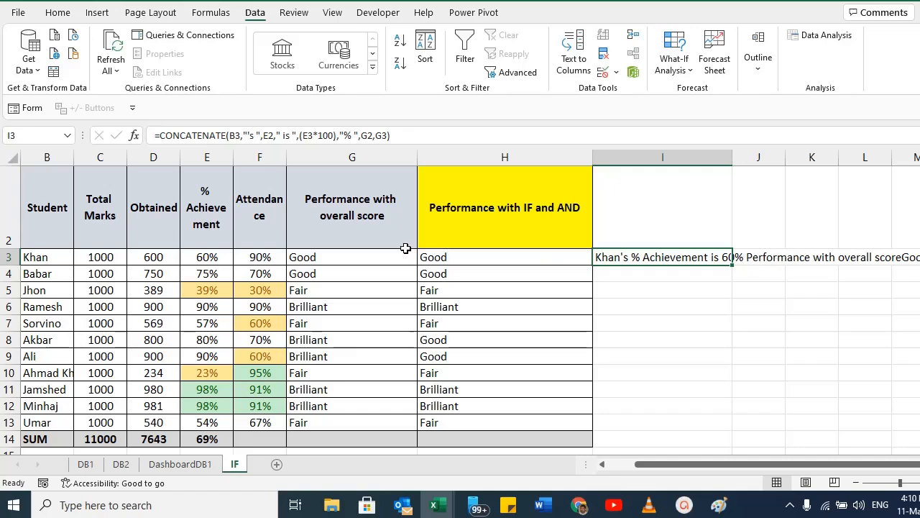
Shorten the G2 column header to just "Performance".
{"action": "left_click", "coordinate": [378, 214]}
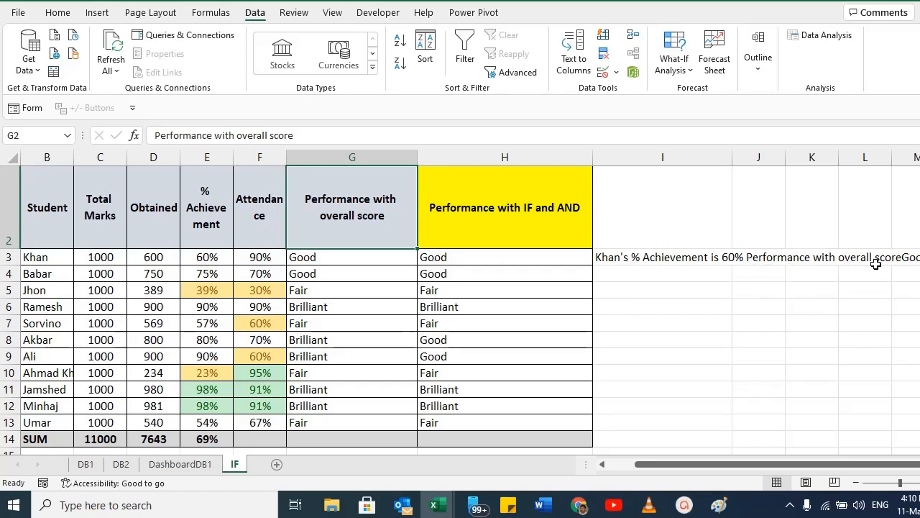
{"action": "double_click", "coordinate": [392, 220]}
{"action": "key", "text": "ctrl+shift+Left"}
{"action": "key", "text": "ctrl+shift+Left"}
{"action": "key", "text": "ctrl+shift+Left"}
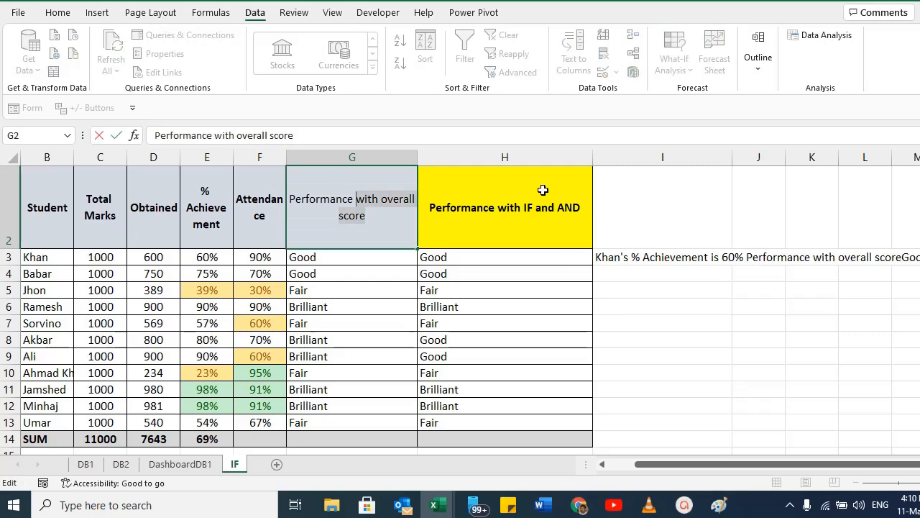
{"action": "key", "text": "BackSpace"}
{"action": "key", "text": "ctrl+Return"}
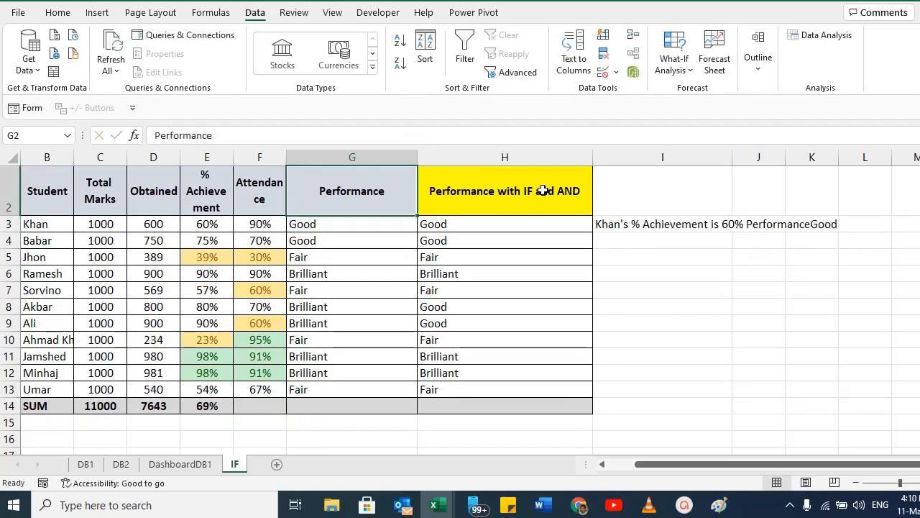
Reopen I3's CONCATENATE formula for editing between the G2 and G3 arguments.
{"action": "double_click", "coordinate": [621, 224]}
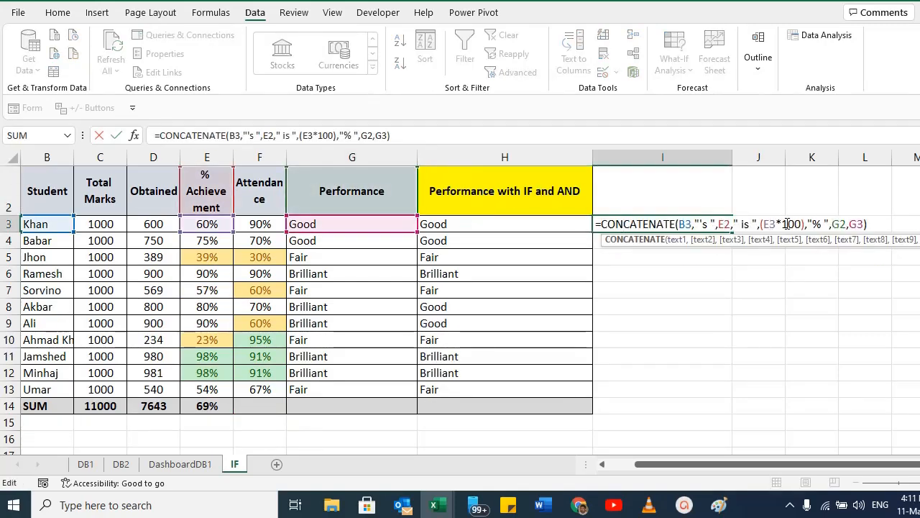
{"action": "left_click", "coordinate": [852, 223]}
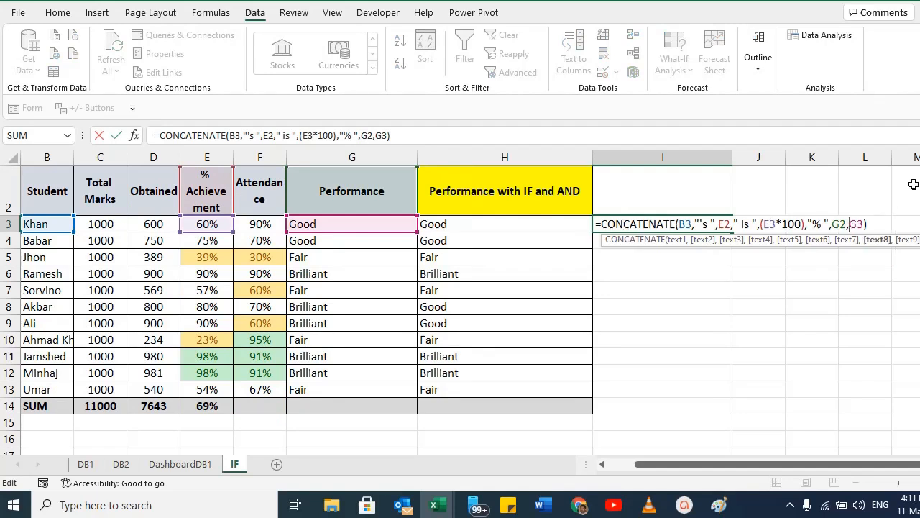
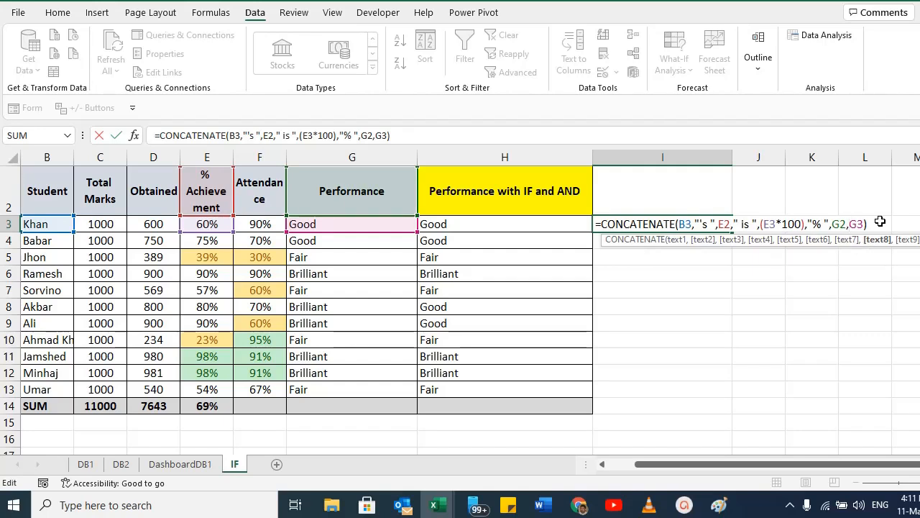
Insert an " and his " text argument between G2 and G3 in I3's CONCATENATE formula.
{"action": "type", "text": "\" "}
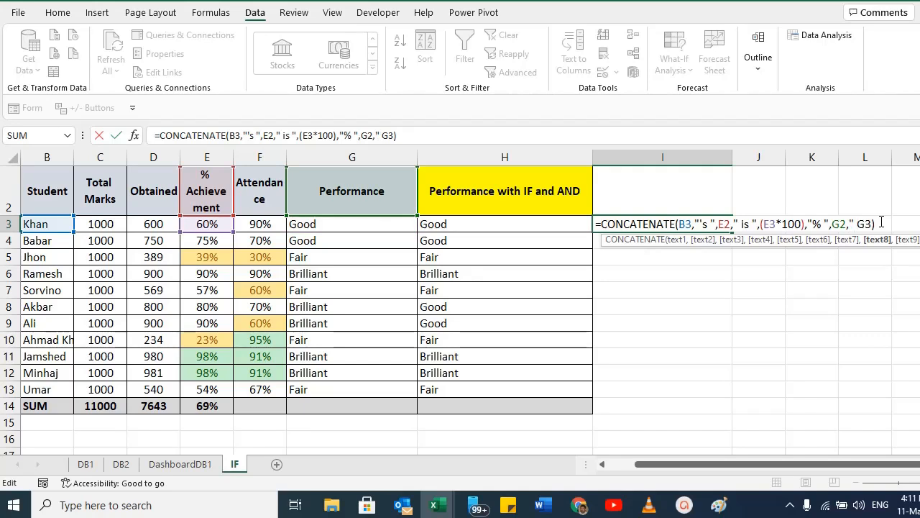
{"action": "type", "text": "and his p"}
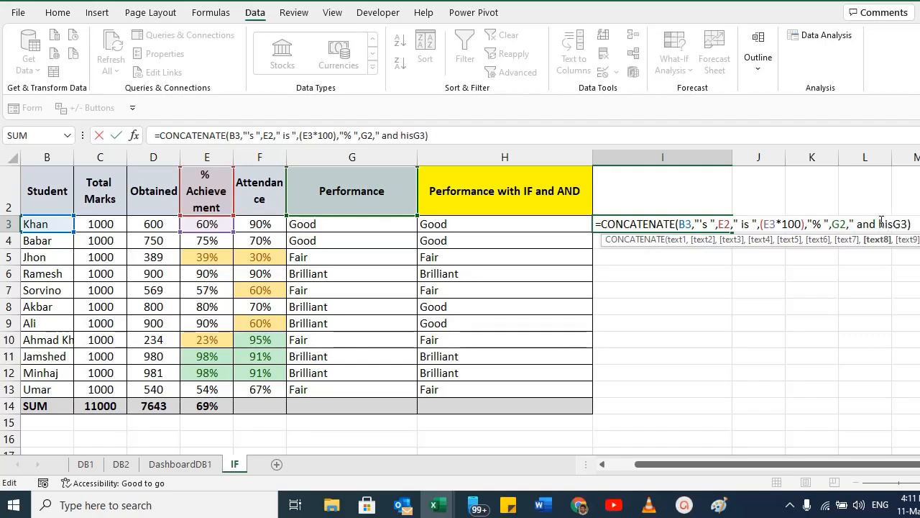
{"action": "key", "text": "BackSpace"}
{"action": "key", "text": "BackSpace"}
{"action": "type", "text": "\""}
{"action": "key", "text": "BackSpace"}
{"action": "type", "text": "\""}
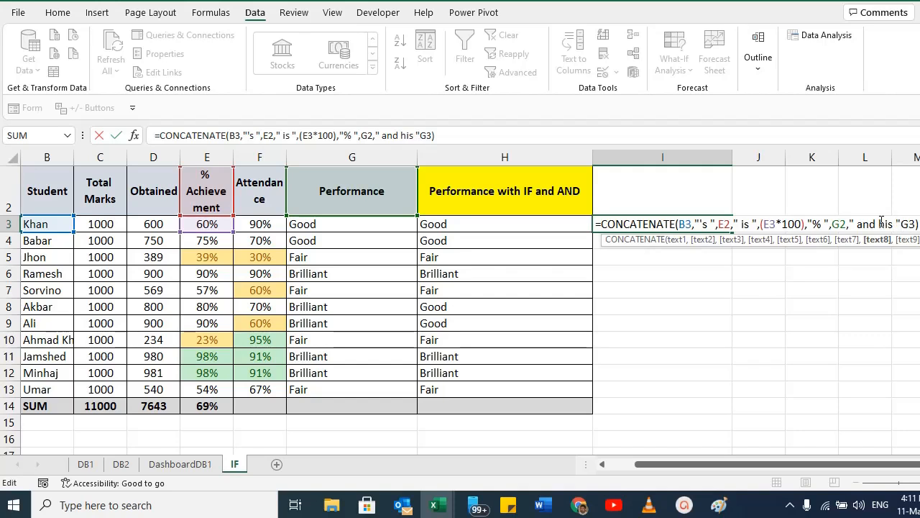
{"action": "type", "text": ","}
{"action": "key", "text": "ctrl+Return"}
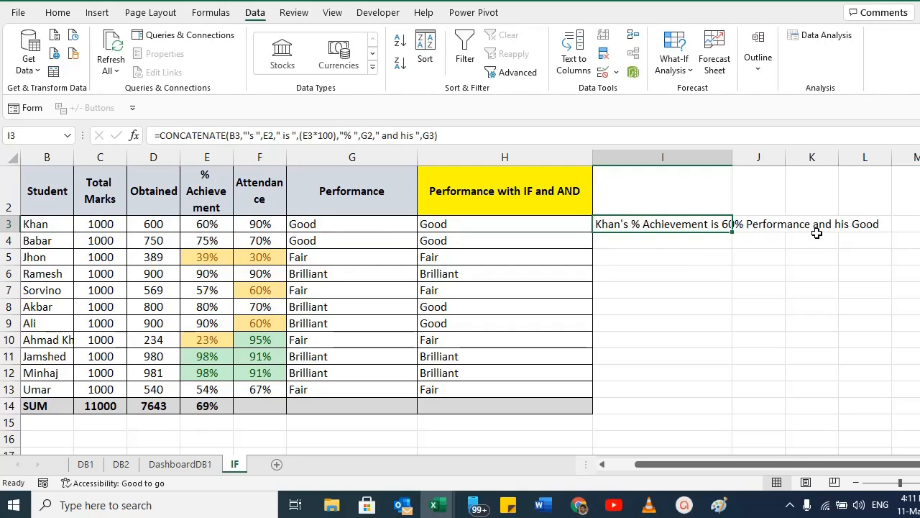
Change "his" to "is" in that text argument of I3's formula.
{"action": "key", "text": "F2"}
{"action": "double_click", "coordinate": [889, 225]}
{"action": "type", "text": "is"}
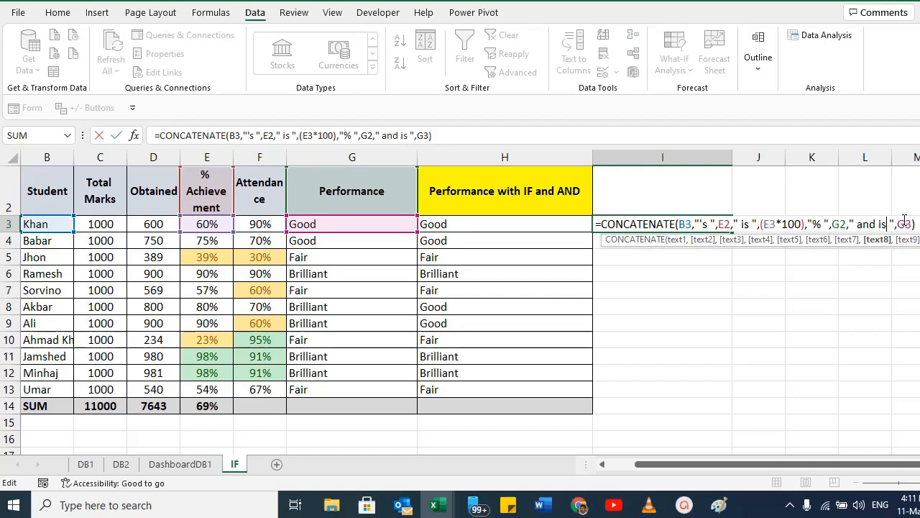
{"action": "key", "text": "Return"}
{"action": "key", "text": "Up"}
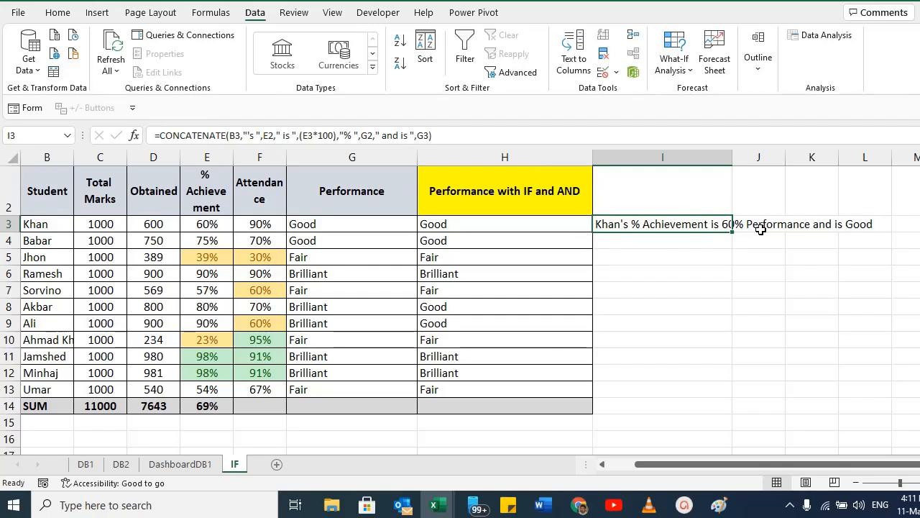
Remove the G2 argument from I3's CONCATENATE formula.
{"action": "double_click", "coordinate": [643, 225]}
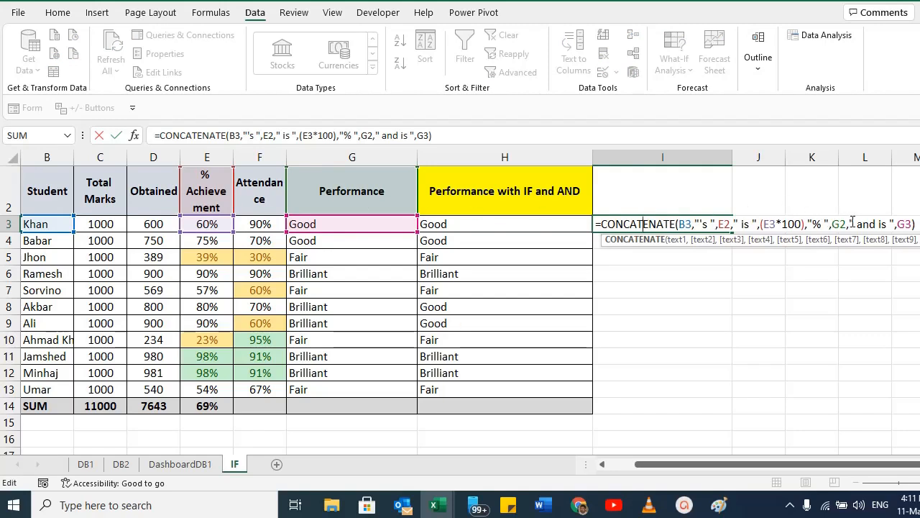
{"action": "left_click_drag", "start_coordinate": [849, 223], "coordinate": [831, 224]}
{"action": "key", "text": "BackSpace"}
{"action": "key", "text": "BackSpace"}
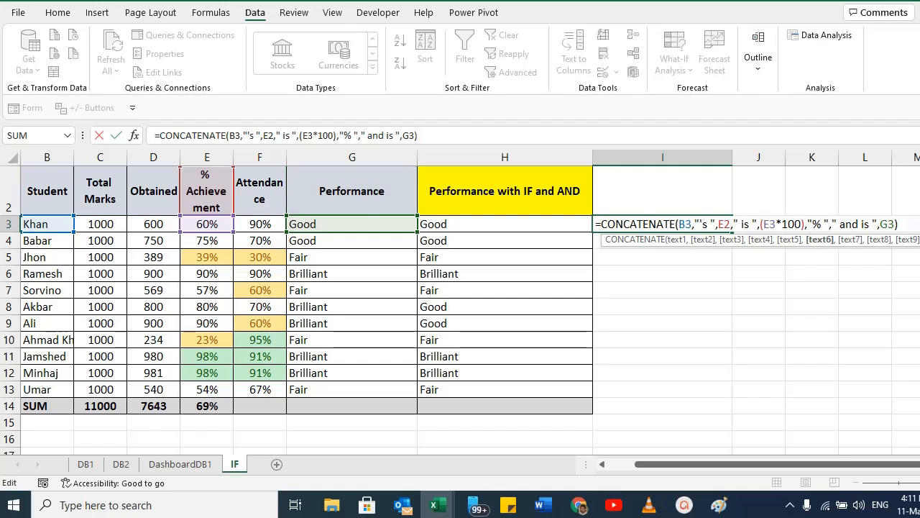
{"action": "key", "text": "Return"}
{"action": "key", "text": "Up"}
{"action": "key", "text": "F2"}
{"action": "key", "text": "Escape"}
{"action": "left_click", "coordinate": [740, 262]}
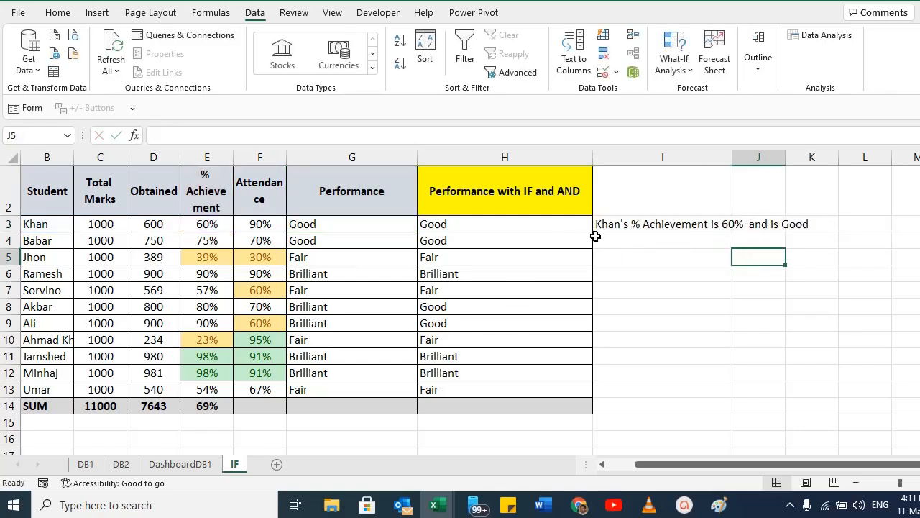
Copy I3's formula down to I13, then clear the whole I3:I13 range.
{"action": "double_click", "coordinate": [640, 227]}
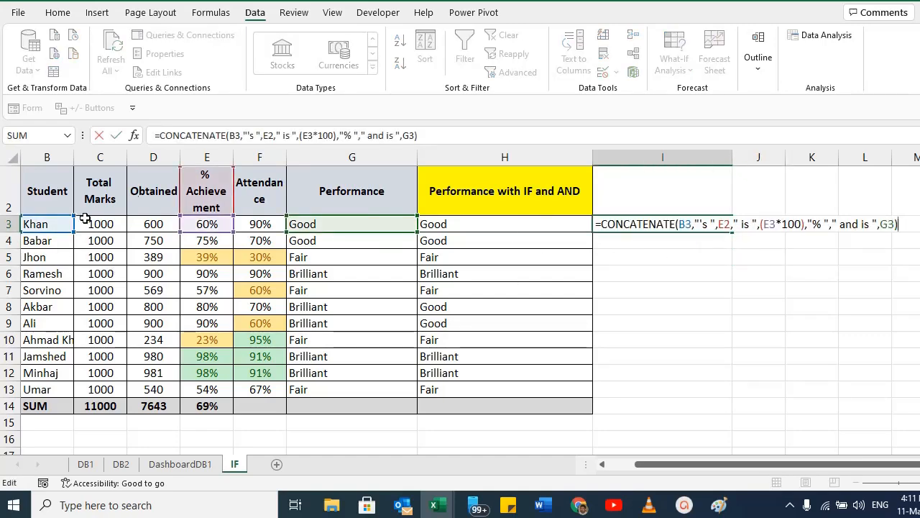
{"action": "key", "text": "Escape"}
{"action": "key", "text": "ctrl+c"}
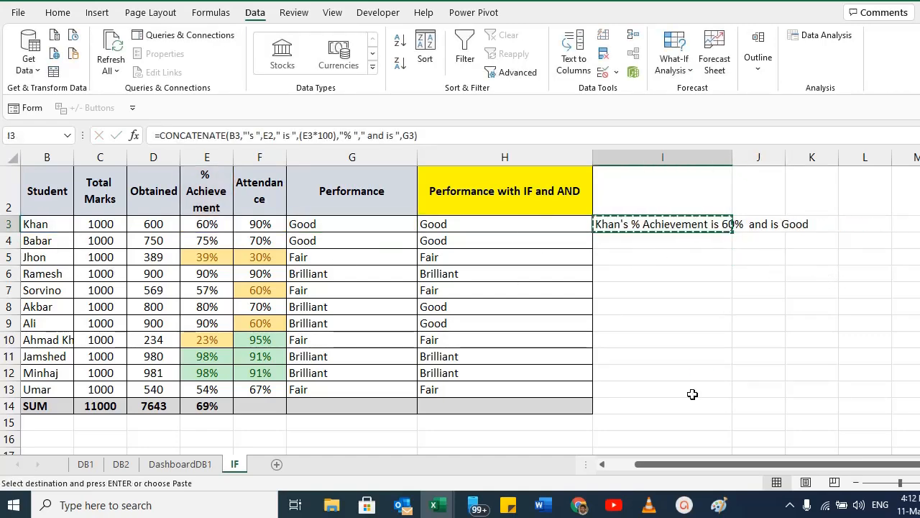
{"action": "left_click", "coordinate": [635, 390], "text": "shift"}
{"action": "key", "text": "ctrl+v"}
{"action": "left_click", "coordinate": [633, 245]}
{"action": "left_click_drag", "start_coordinate": [632, 245], "coordinate": [649, 388]}
{"action": "left_click", "coordinate": [625, 222]}
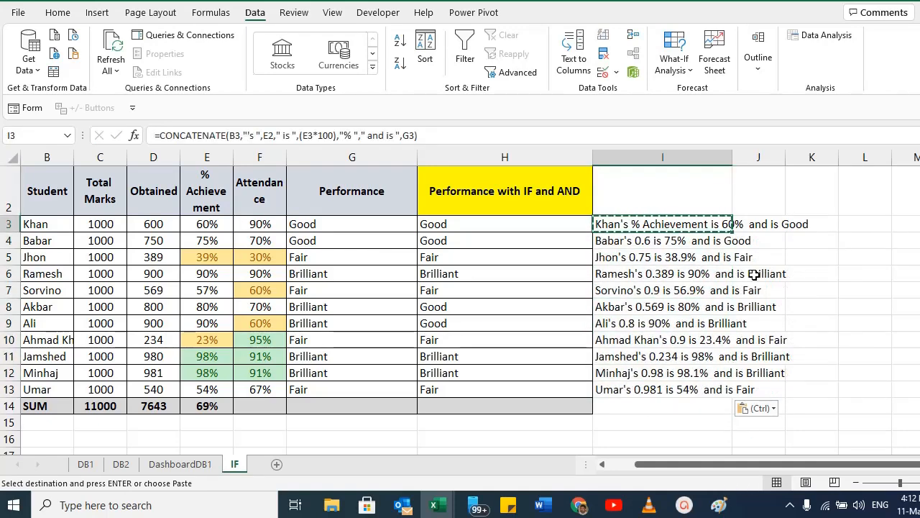
{"action": "key", "text": "ctrl+shift+Down"}
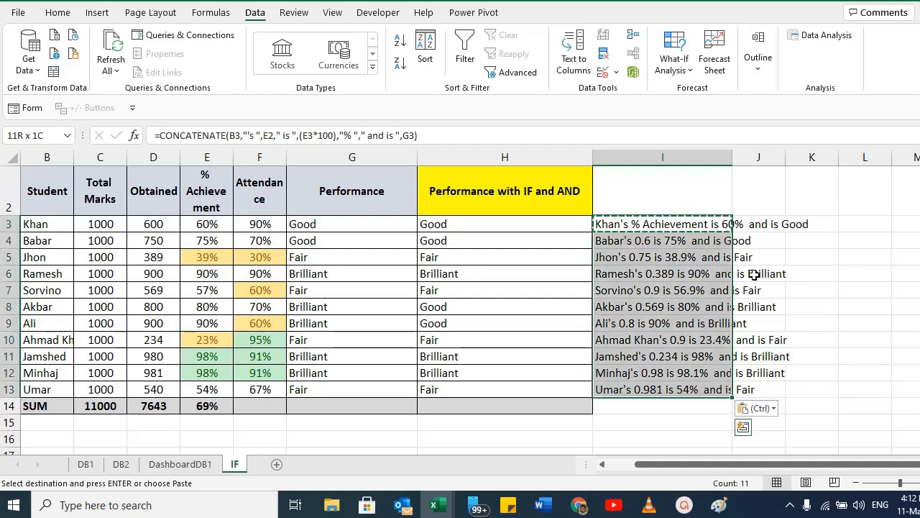
{"action": "key", "text": "Delete"}
Start an ampersand formula in I3 joining B3, a space, E2 and " is ".
{"action": "key", "text": "Up"}
{"action": "key", "text": "Down"}
{"action": "type", "text": "="}
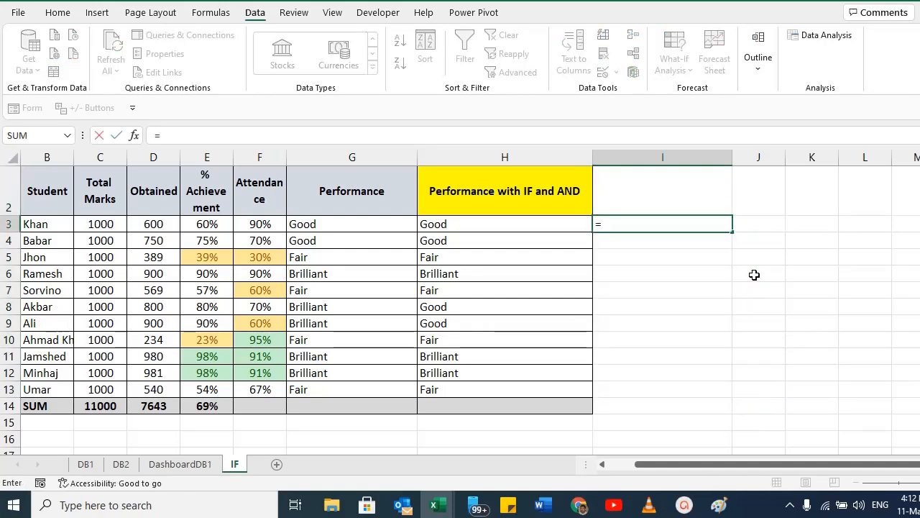
{"action": "left_click", "coordinate": [48, 226]}
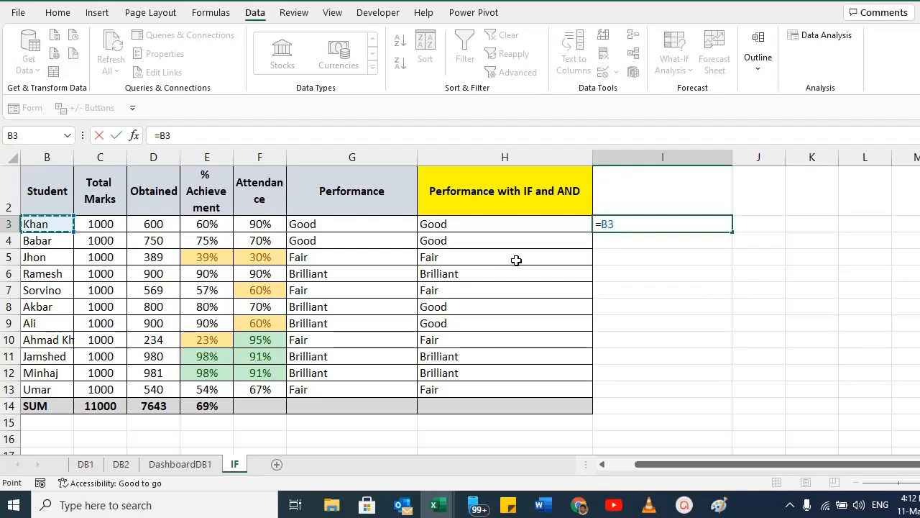
{"action": "type", "text": "&\" \"&"}
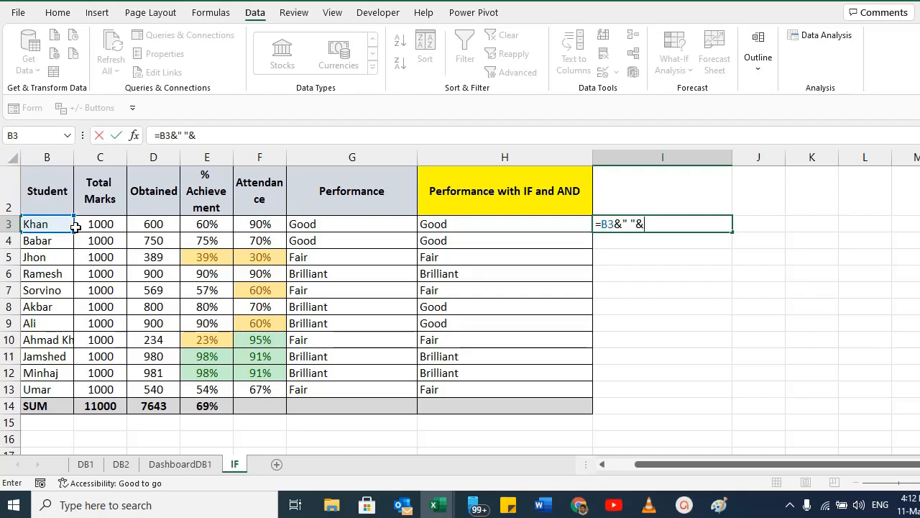
{"action": "left_click", "coordinate": [207, 195]}
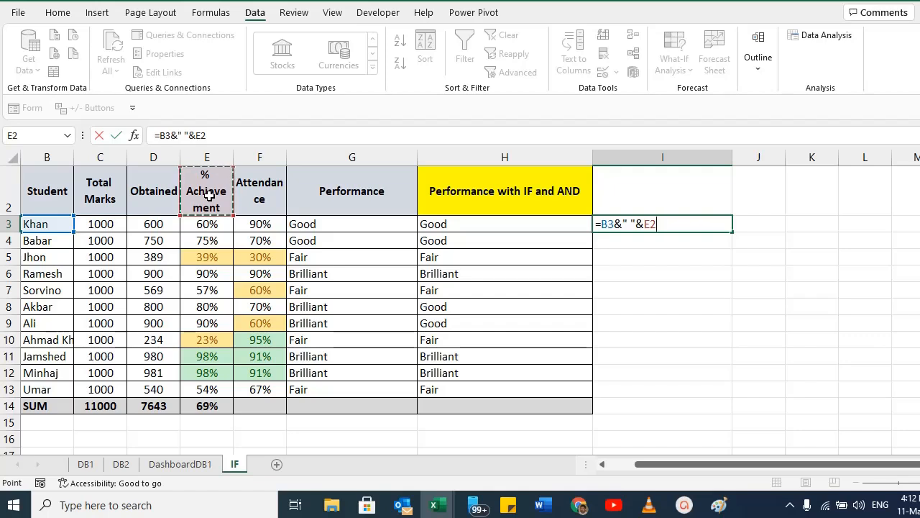
{"action": "type", "text": "&"}
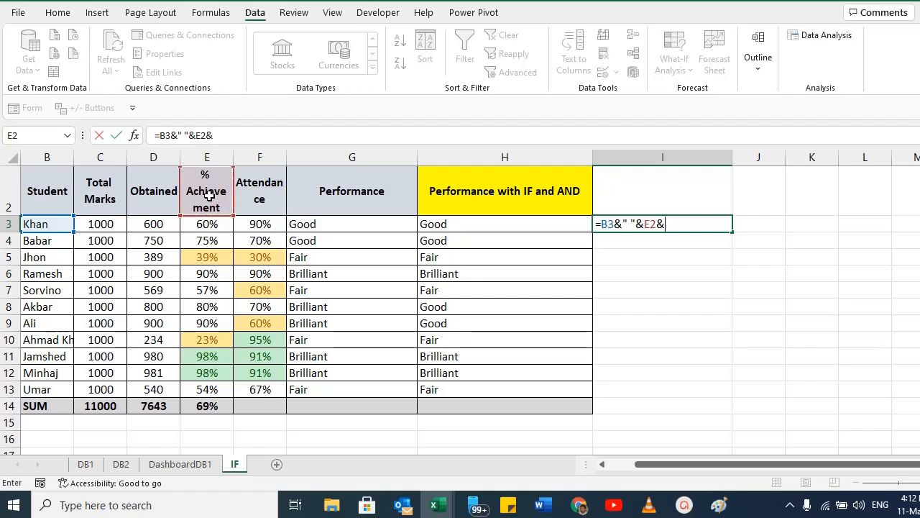
{"action": "type", "text": "\" is\""}
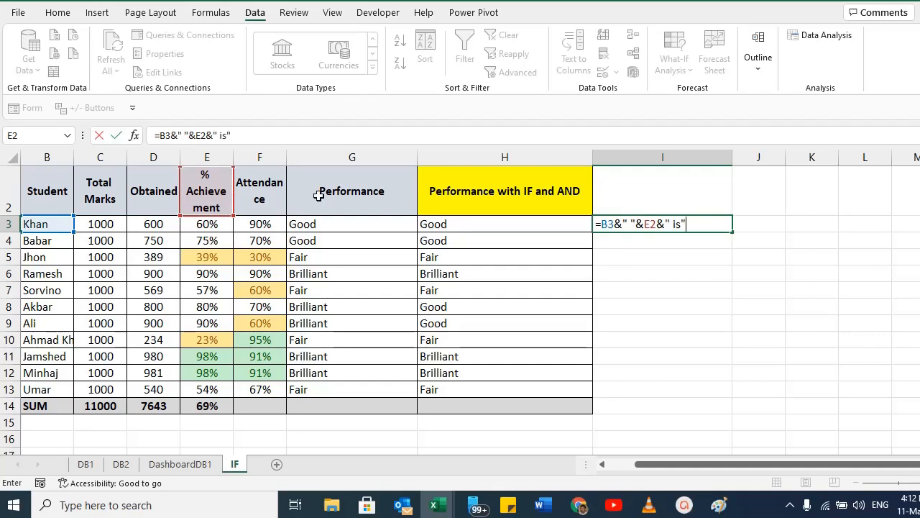
{"action": "type", "text": "&"}
{"action": "left_click", "coordinate": [682, 224]}
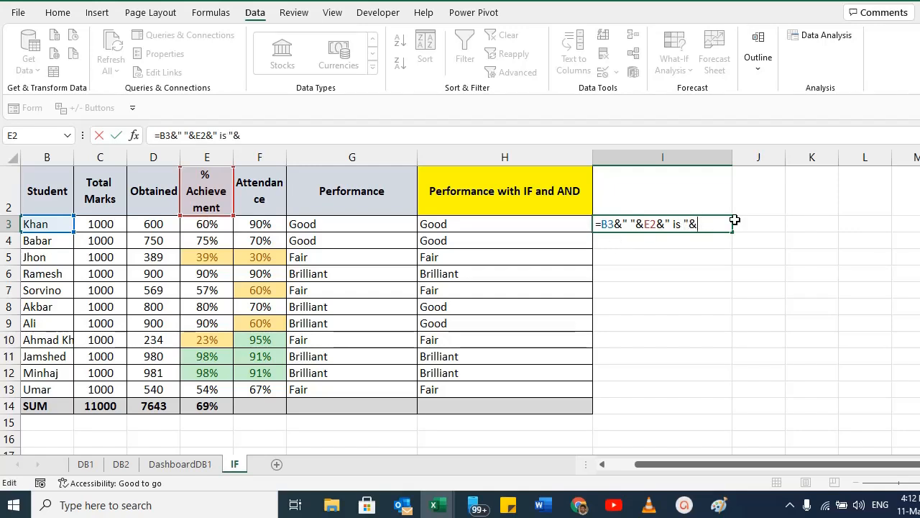
Append (E3*100) and a "%" text to I3's formula and enter it.
{"action": "type", "text": "("}
{"action": "left_click", "coordinate": [205, 225]}
{"action": "type", "text": "*100"}
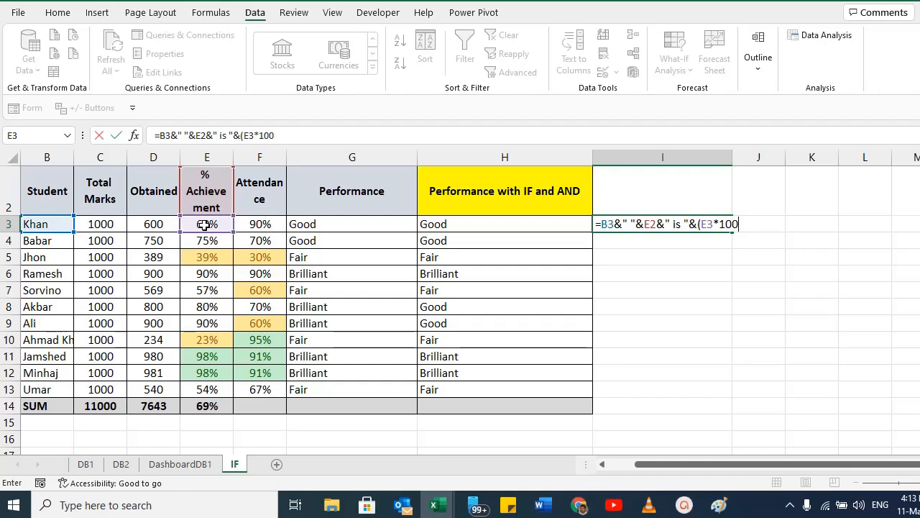
{"action": "type", "text": ")&\"%\")"}
{"action": "key", "text": "Return"}
{"action": "key", "text": "Return"}
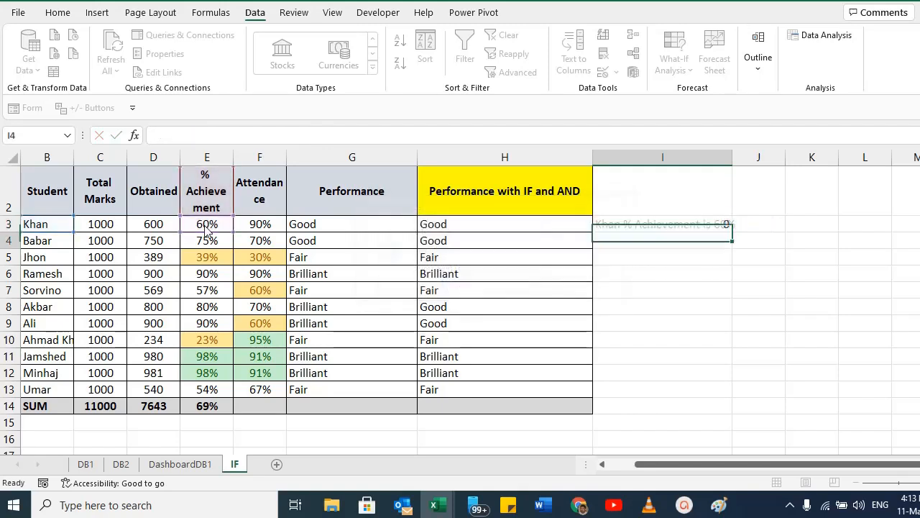
Fill I3's formula down to I13.
{"action": "left_click", "coordinate": [700, 271]}
{"action": "left_click", "coordinate": [692, 224]}
{"action": "left_click_drag", "start_coordinate": [732, 232], "coordinate": [730, 396]}
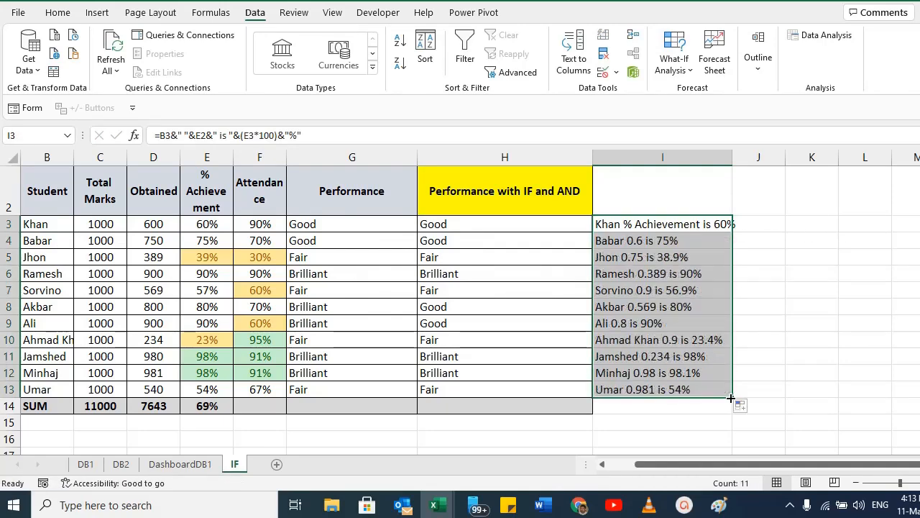
Make the E2 reference absolute as $E$2 in I3's formula.
{"action": "double_click", "coordinate": [652, 223]}
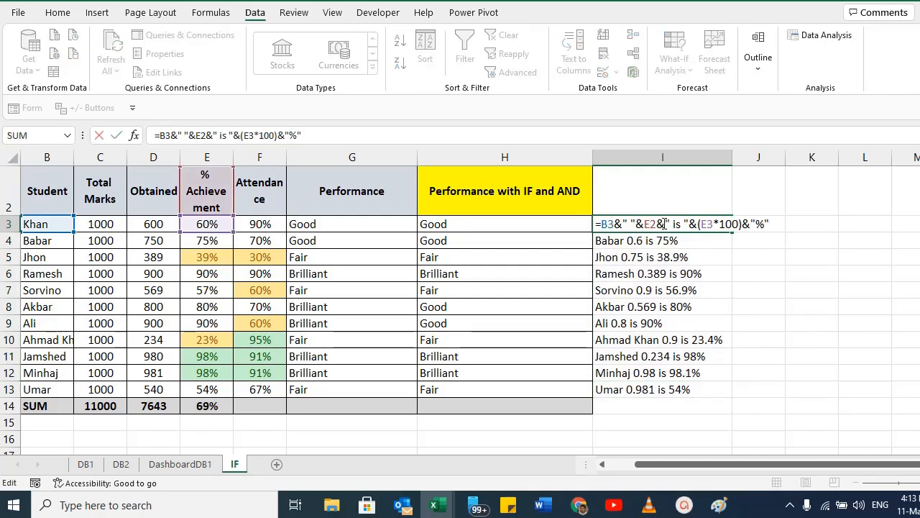
{"action": "key", "text": "F4"}
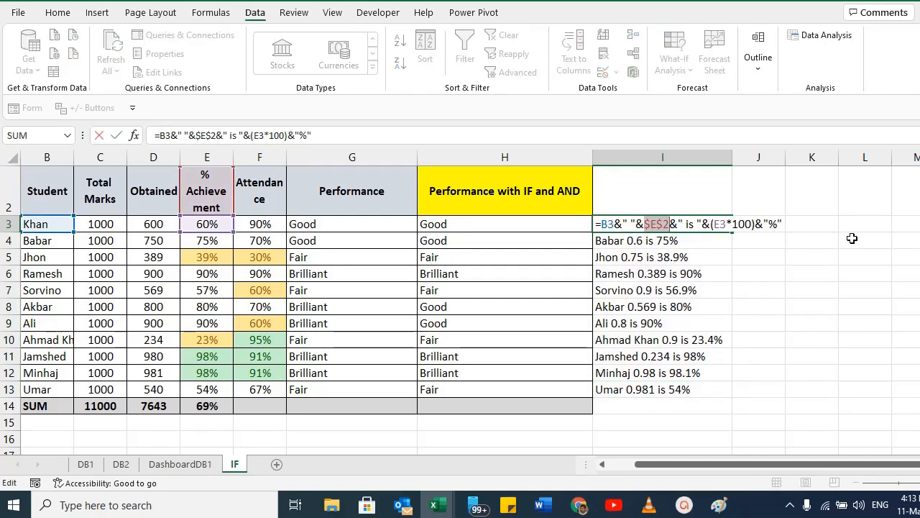
{"action": "key", "text": "Return"}
Copy I3's formula over the range I3:I13.
{"action": "key", "text": "Up"}
{"action": "key", "text": "ctrl+c"}
{"action": "key", "text": "ctrl+shift+Down"}
{"action": "key", "text": "ctrl+v"}
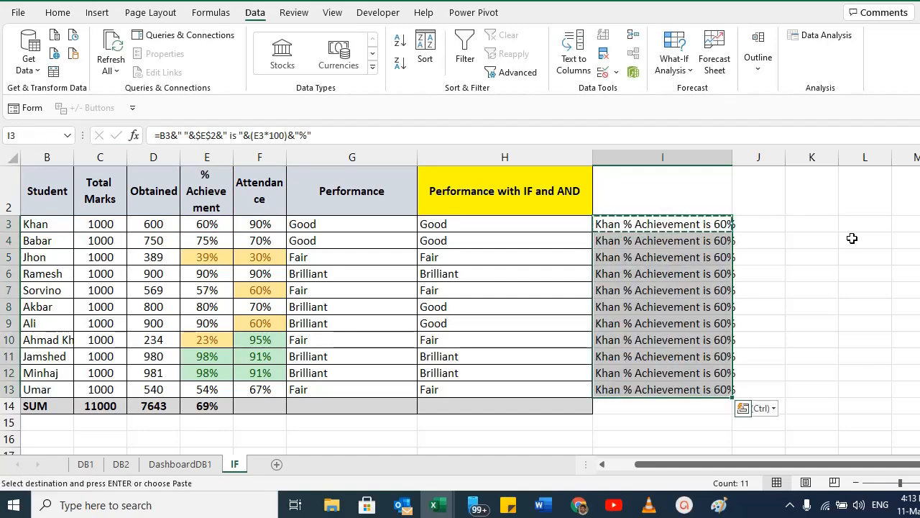
Step through the column I cells to inspect the copied formulas.
{"action": "key", "text": "Up"}
{"action": "key", "text": "Down"}
{"action": "key", "text": "F2"}
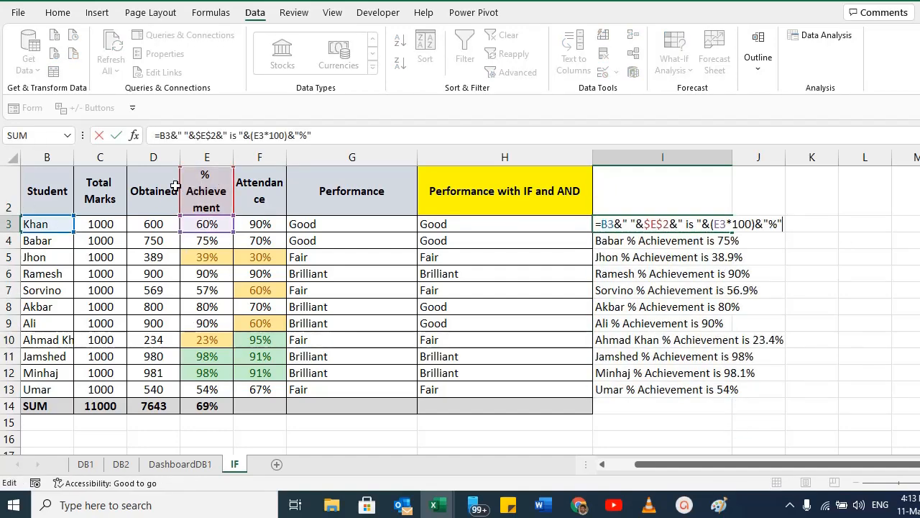
{"action": "key", "text": "Escape"}
{"action": "key", "text": "Down"}
{"action": "key", "text": "Down"}
{"action": "key", "text": "Down"}
{"action": "key", "text": "Down"}
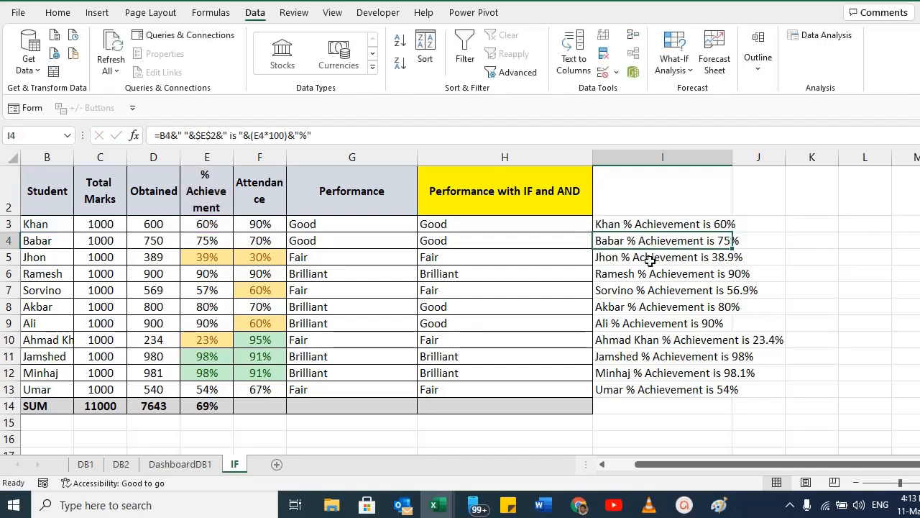
{"action": "key", "text": "Down"}
{"action": "key", "text": "Down"}
{"action": "key", "text": "Down"}
{"action": "key", "text": "Down"}
{"action": "key", "text": "Down"}
{"action": "key", "text": "Down"}
{"action": "key", "text": "Up"}
{"action": "key", "text": "Up"}
{"action": "key", "text": "Up"}
{"action": "key", "text": "Up"}
{"action": "key", "text": "Up"}
{"action": "key", "text": "Up"}
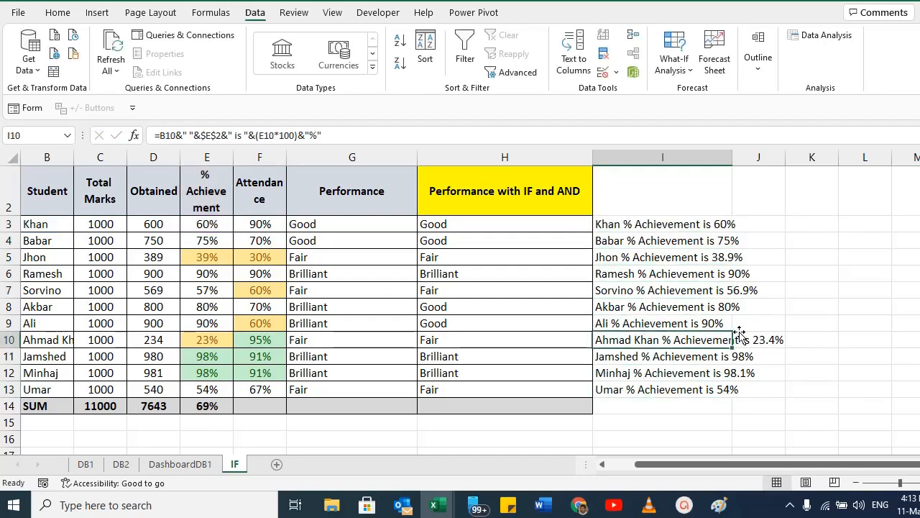
{"action": "key", "text": "Up"}
{"action": "key", "text": "Up"}
{"action": "key", "text": "Up"}
{"action": "key", "text": "Up"}
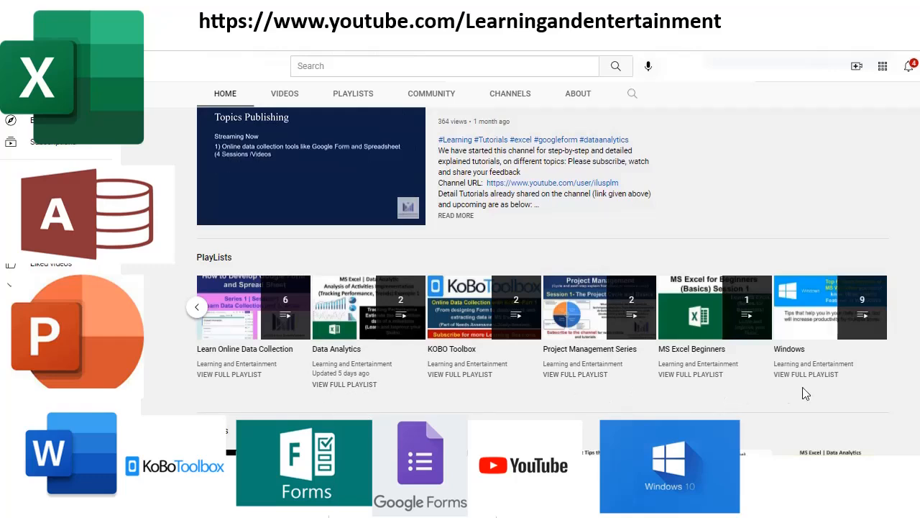
{"action": "scroll", "coordinate": [338, 404], "scroll_direction": "down", "scroll_amount": 1}
{"action": "scroll", "coordinate": [337, 404], "scroll_direction": "down", "scroll_amount": 2}
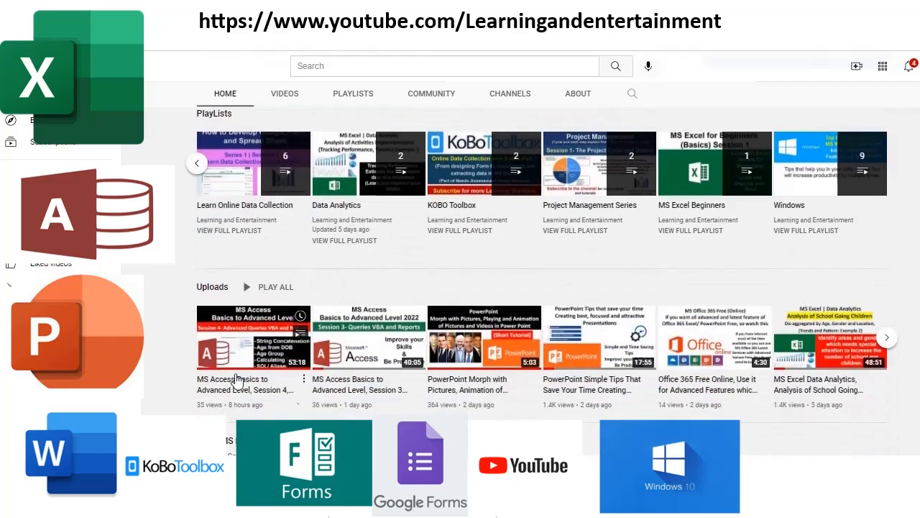
{"action": "scroll", "coordinate": [430, 360], "scroll_direction": "down", "scroll_amount": 3}
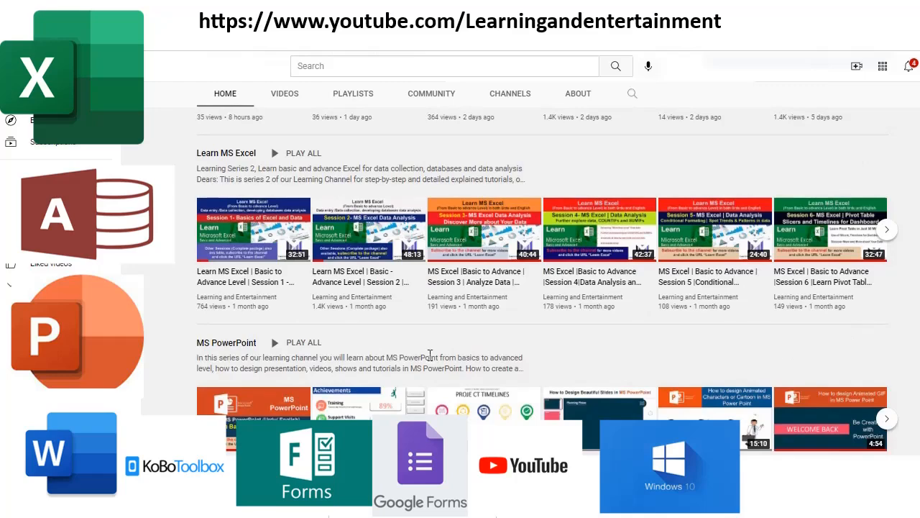
{"action": "scroll", "coordinate": [430, 355], "scroll_direction": "down", "scroll_amount": 1}
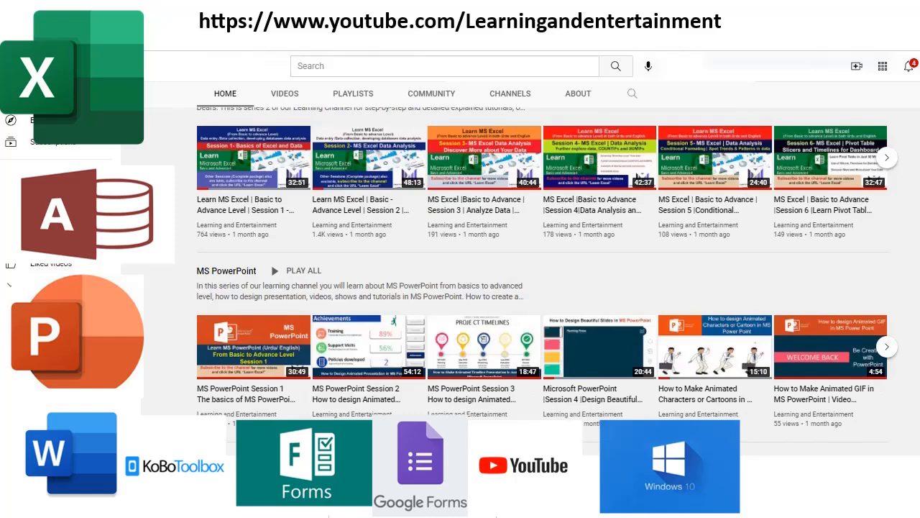
{"action": "scroll", "coordinate": [261, 360], "scroll_direction": "up", "scroll_amount": 10}
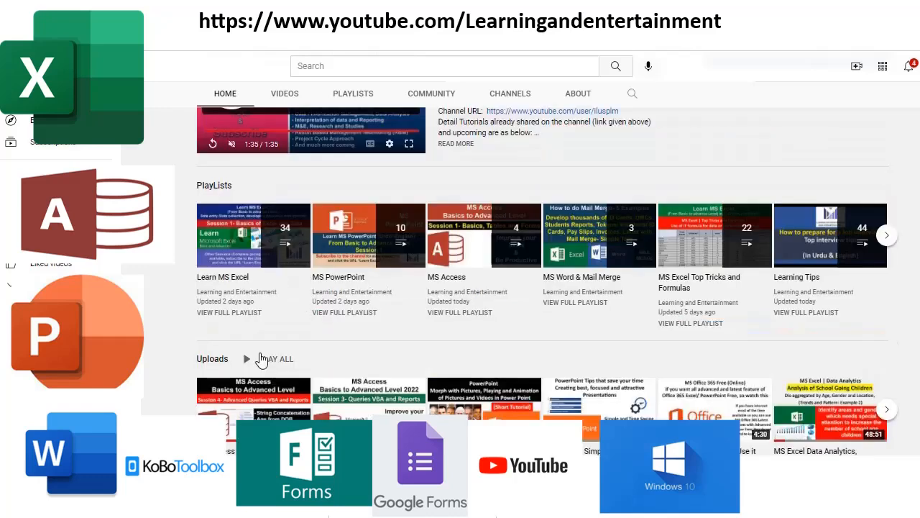